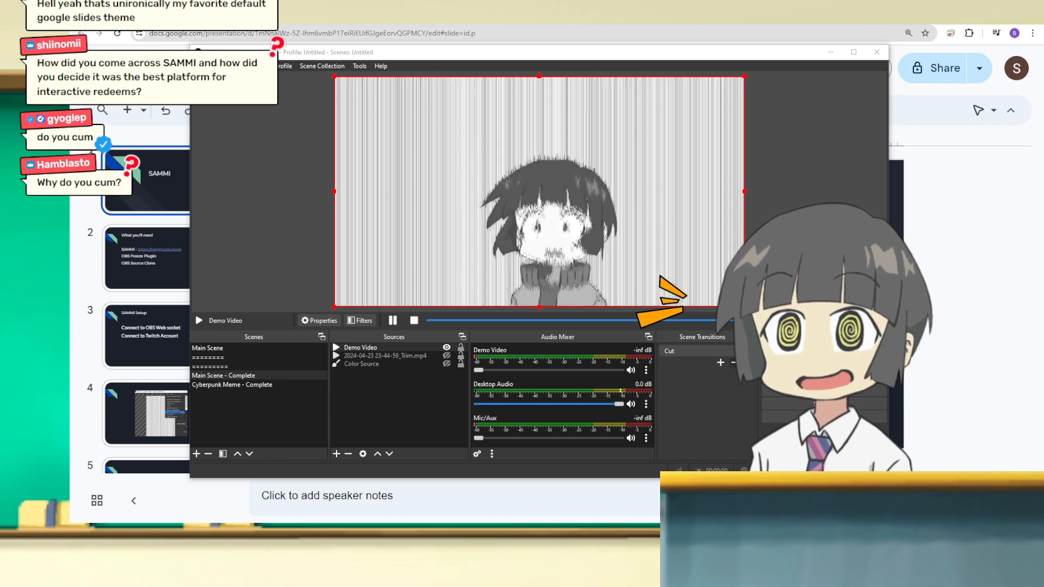
Preview the Cyberpunk Meme - Complete scene, then return to Main Scene - Complete.
{"action": "left_click", "coordinate": [233, 385]}
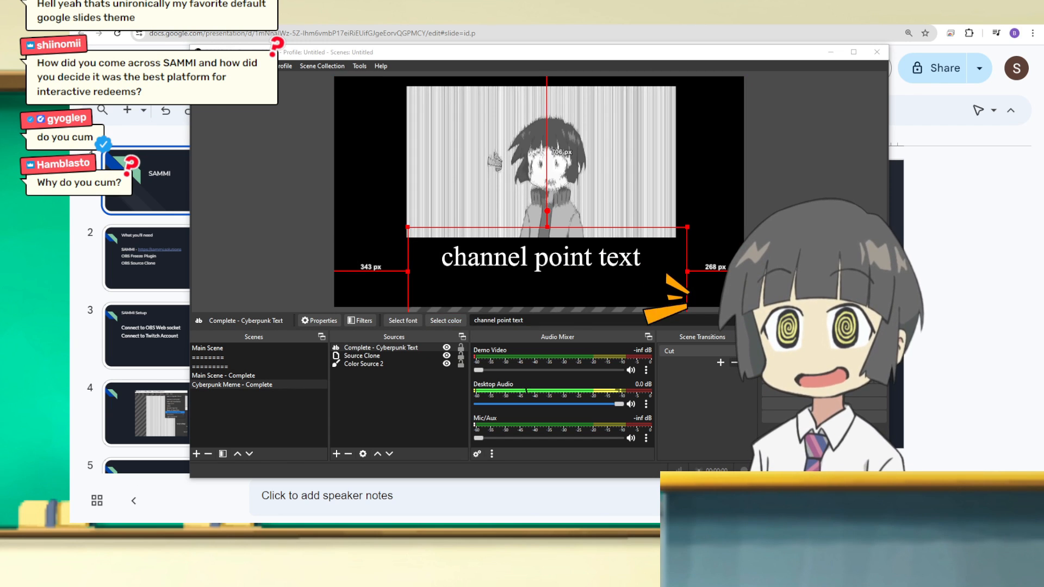
{"action": "left_click", "coordinate": [223, 375]}
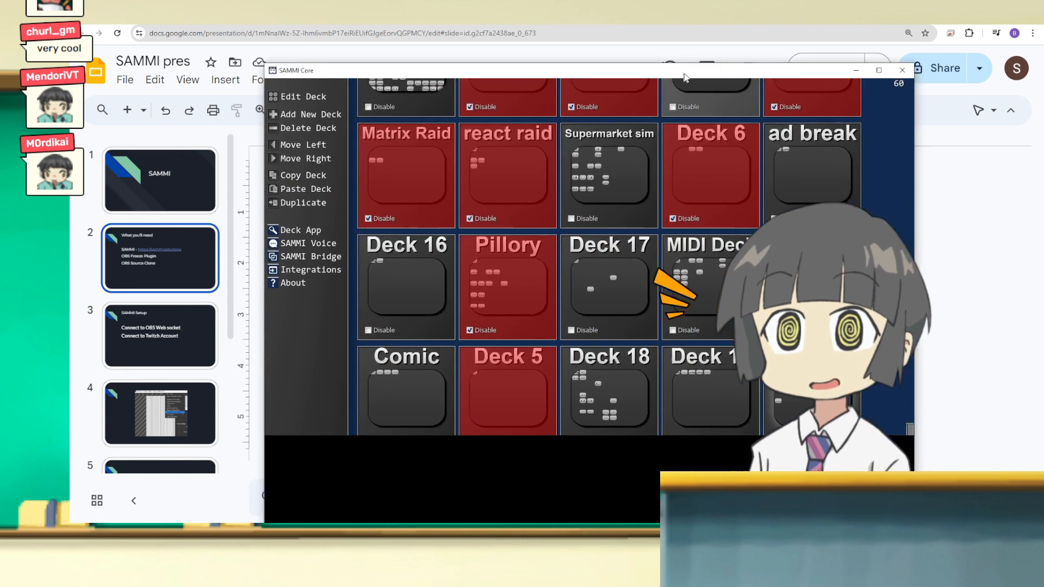
Show the SAMMI Core deck overview and the OBS window in front of the presentation.
{"action": "left_click_drag", "start_coordinate": [411, 63], "coordinate": [384, 25]}
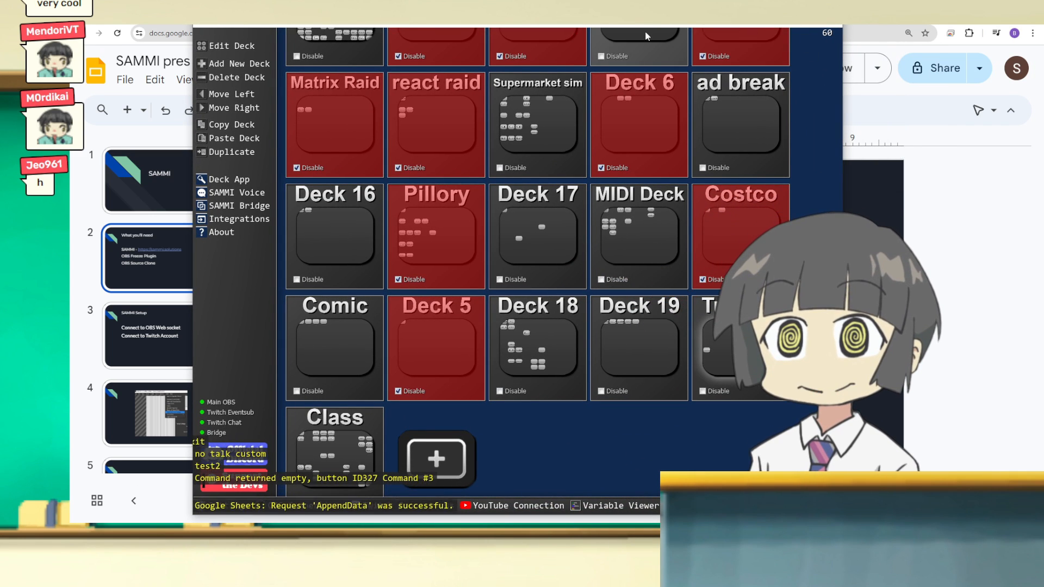
{"action": "left_click", "coordinate": [784, 26]}
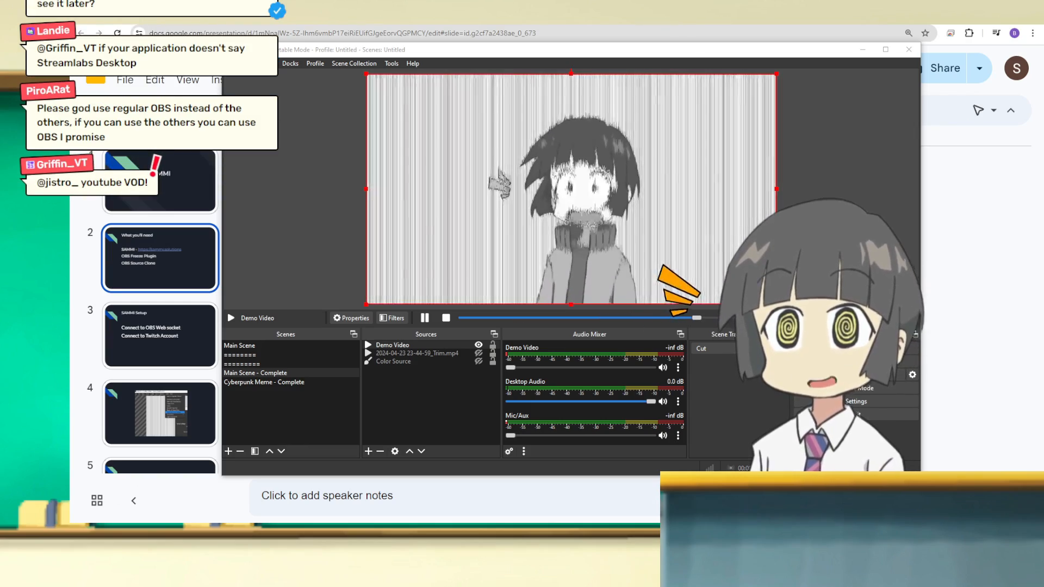
{"action": "left_click_drag", "start_coordinate": [1043, 39], "coordinate": [417, 41]}
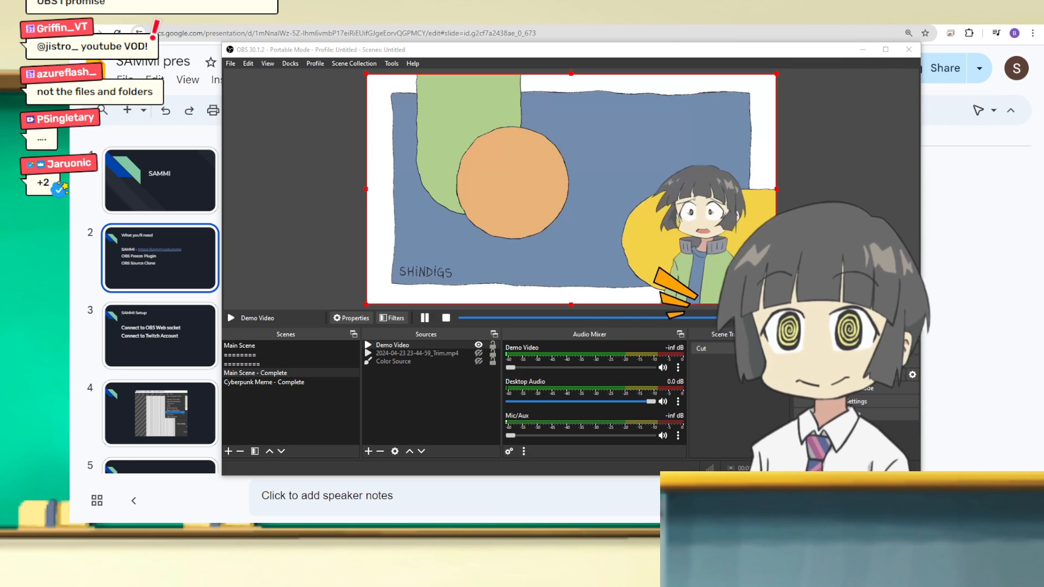
Return to the Google Slides presentation and go through the SAMMI Setup slide to slide 4.
{"action": "key", "text": "alt+Tab"}
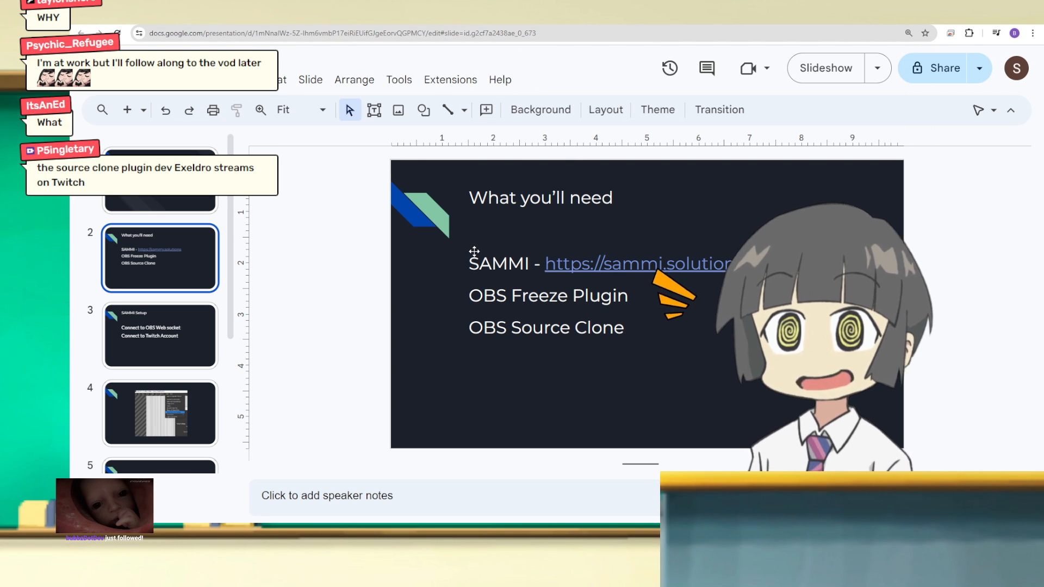
{"action": "key", "text": "Down"}
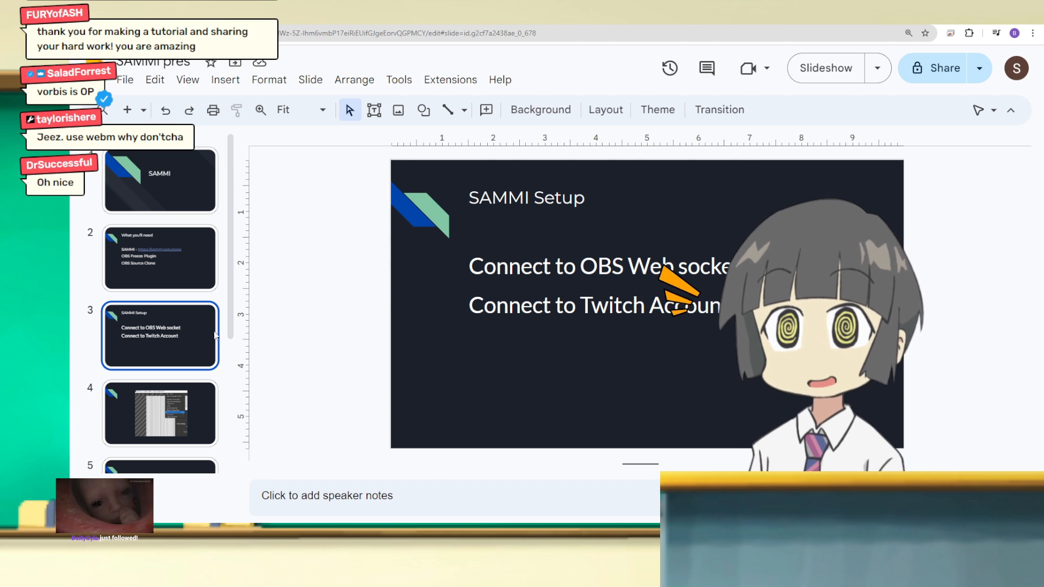
{"action": "scroll", "coordinate": [202, 334], "scroll_direction": "down", "scroll_amount": 1}
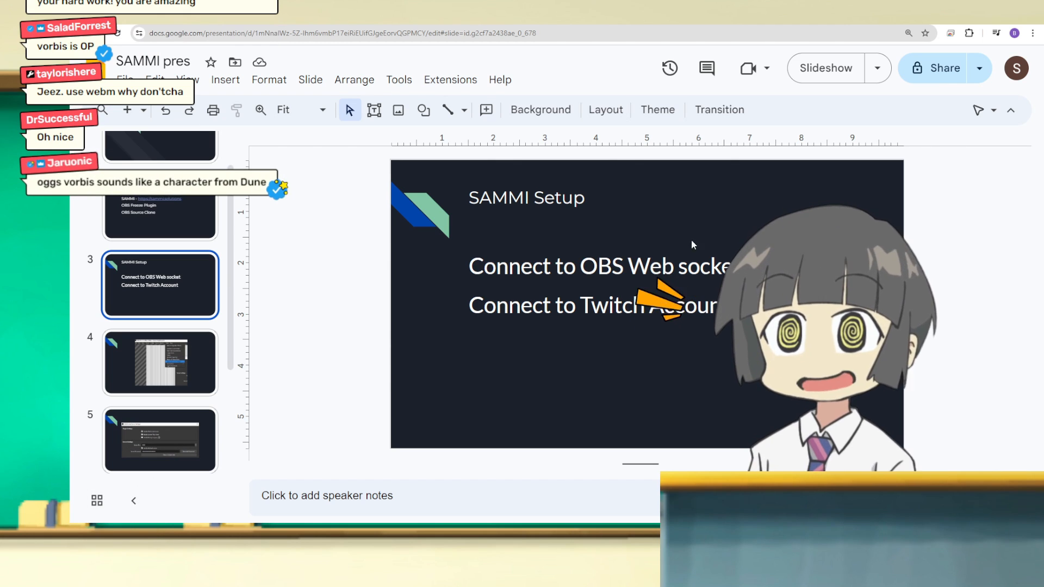
{"action": "left_click", "coordinate": [171, 354]}
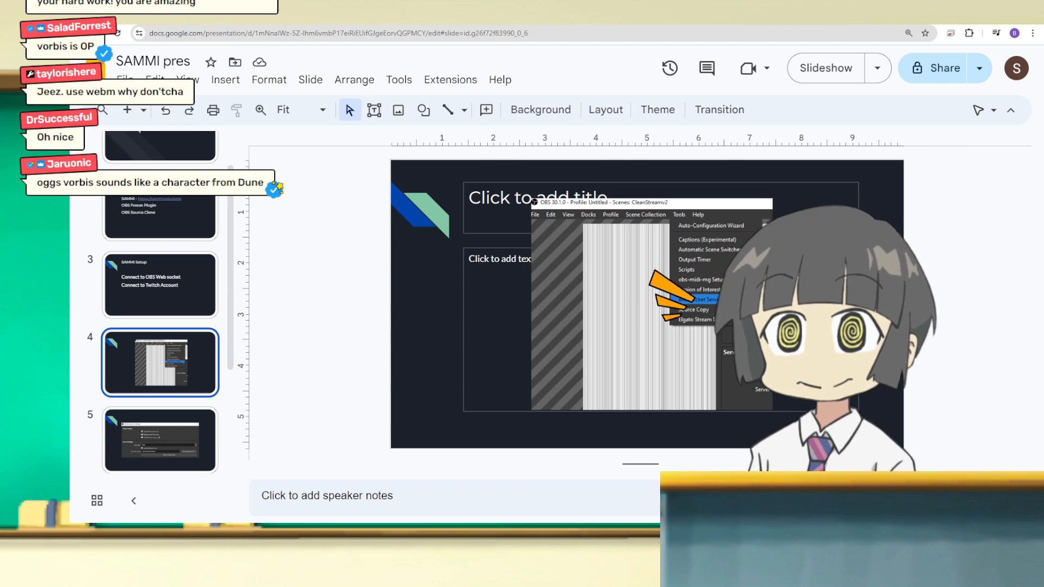
Switch to OBS and locate the WebSocket Server Settings command, then return to the slides.
{"action": "key", "text": "alt+Tab"}
{"action": "left_click_drag", "start_coordinate": [425, 47], "coordinate": [442, 112]}
{"action": "left_click", "coordinate": [407, 110]}
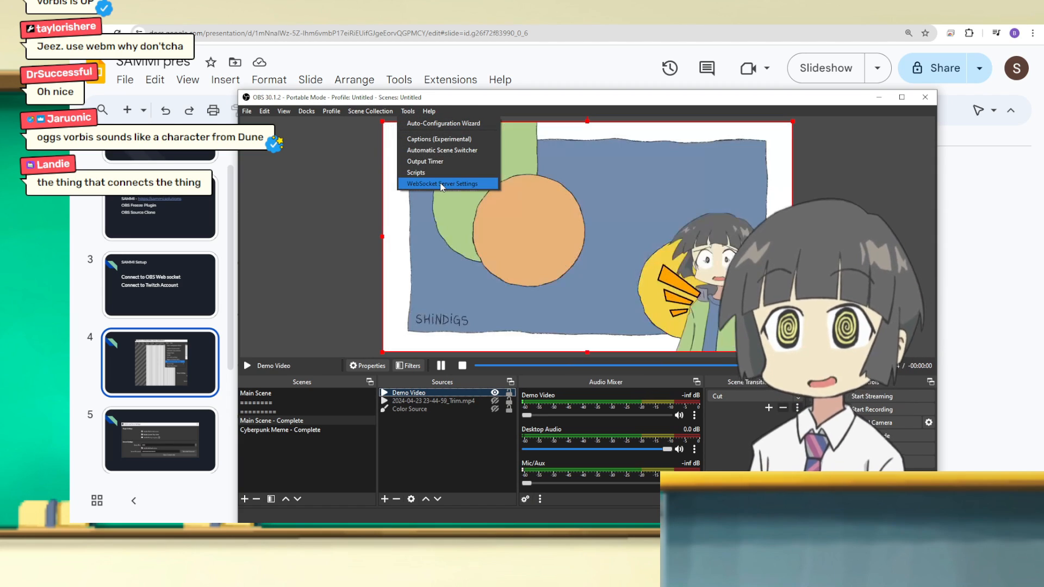
{"action": "key", "text": "alt+Tab"}
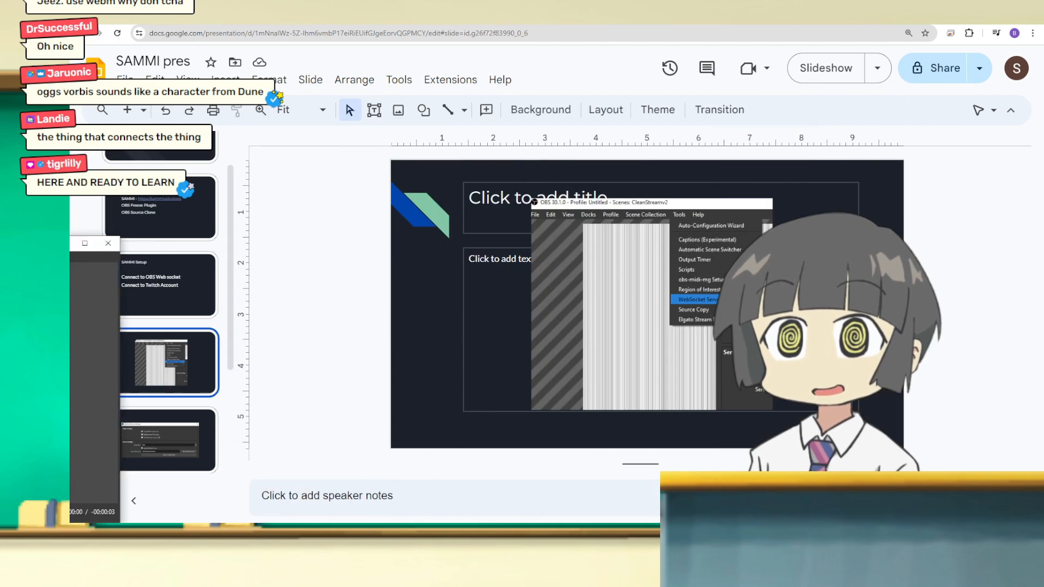
Show the WebSocket Server Settings slide and the WebSocket Connect Info slide of the presentation.
{"action": "left_click", "coordinate": [159, 456]}
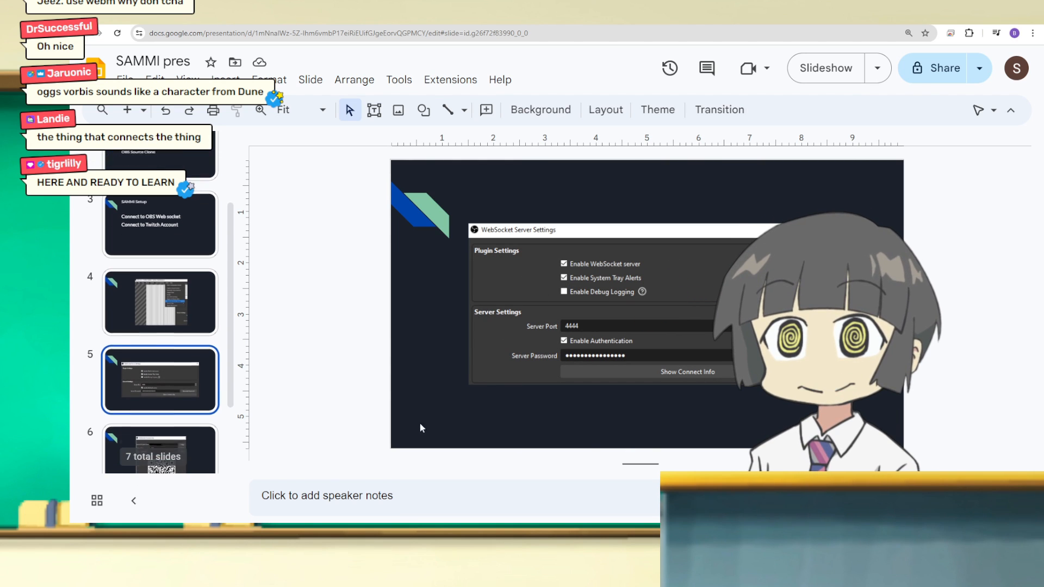
{"action": "scroll", "coordinate": [198, 379], "scroll_direction": "down", "scroll_amount": 1}
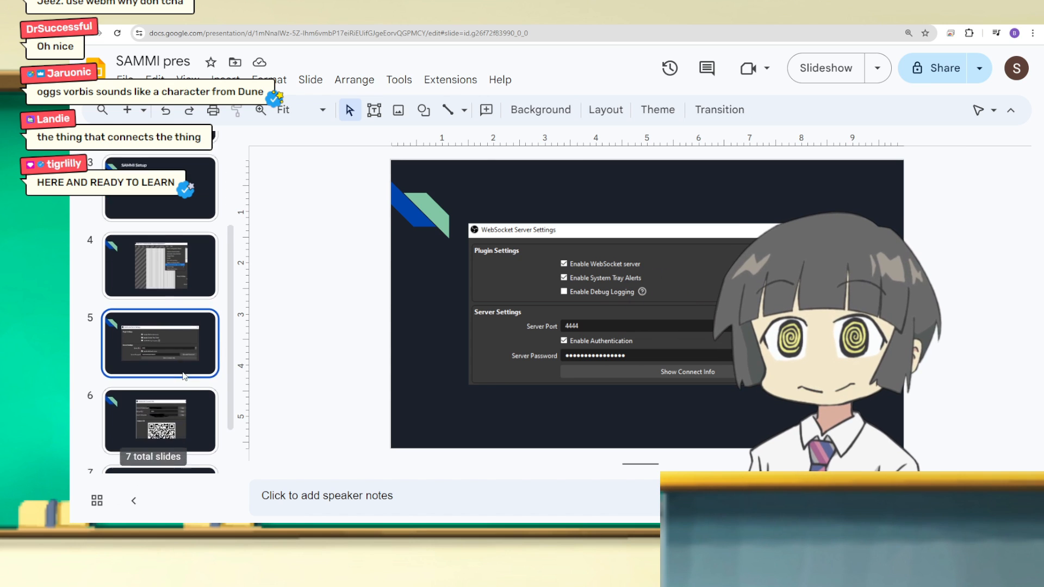
{"action": "left_click", "coordinate": [164, 401]}
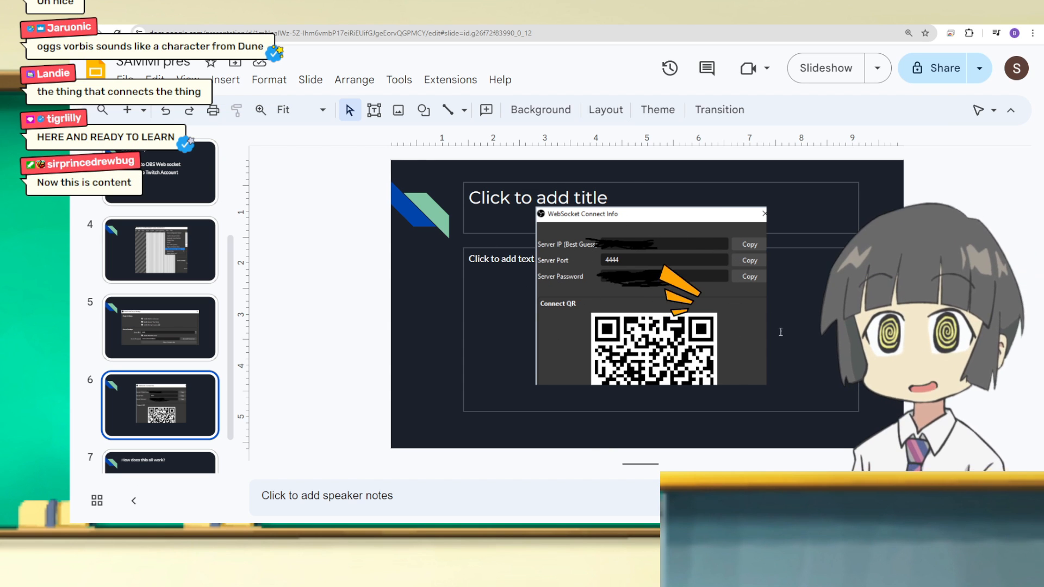
Switch to SAMMI Core, close the Q&A button's commands and save the Class deck.
{"action": "left_click", "coordinate": [530, 535]}
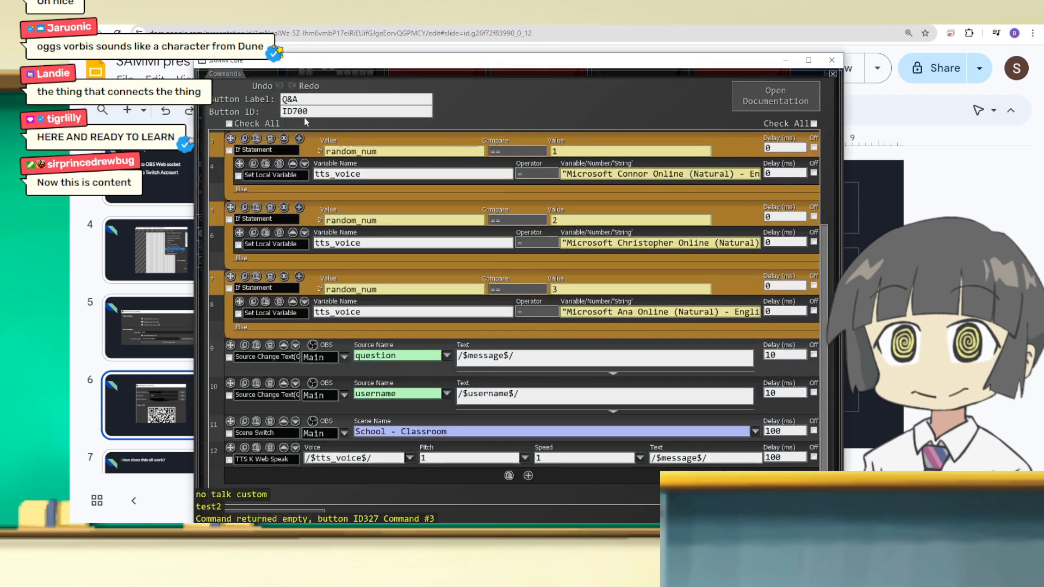
{"action": "left_click", "coordinate": [794, 508]}
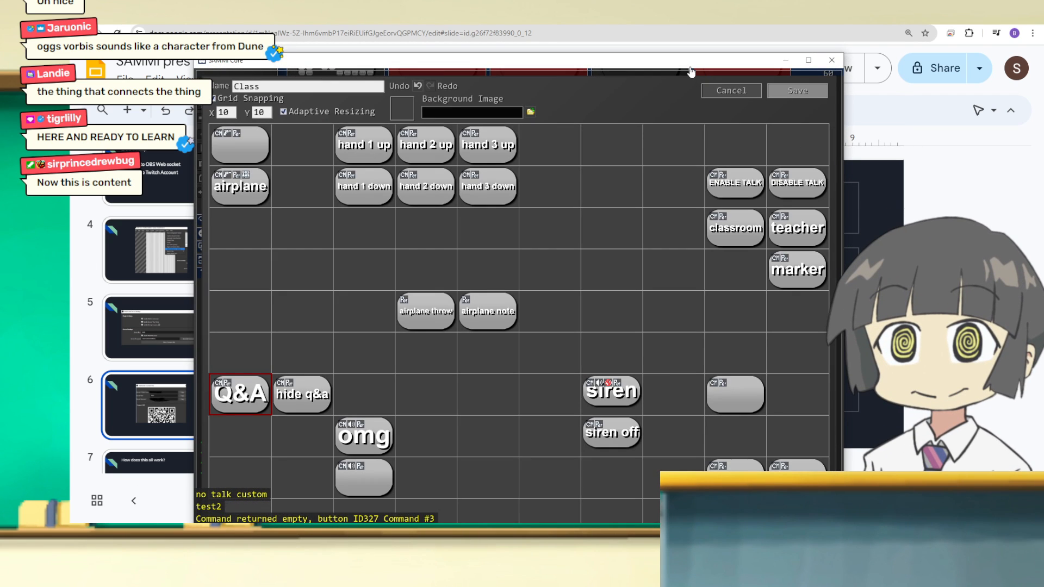
{"action": "left_click", "coordinate": [797, 90]}
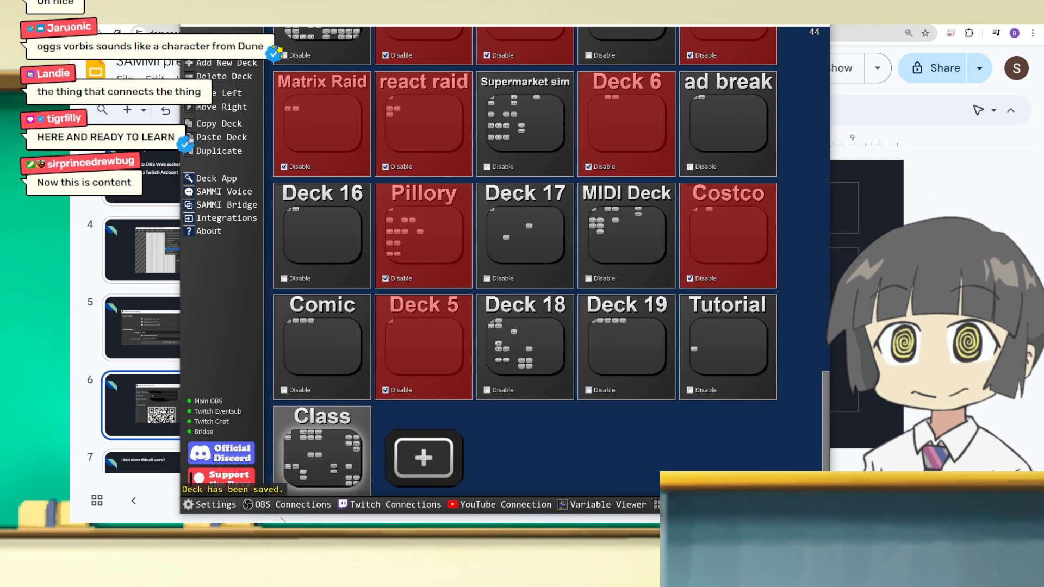
Disconnect and reconnect the Main OBS instance, then save the OBS connection settings.
{"action": "left_click", "coordinate": [280, 508]}
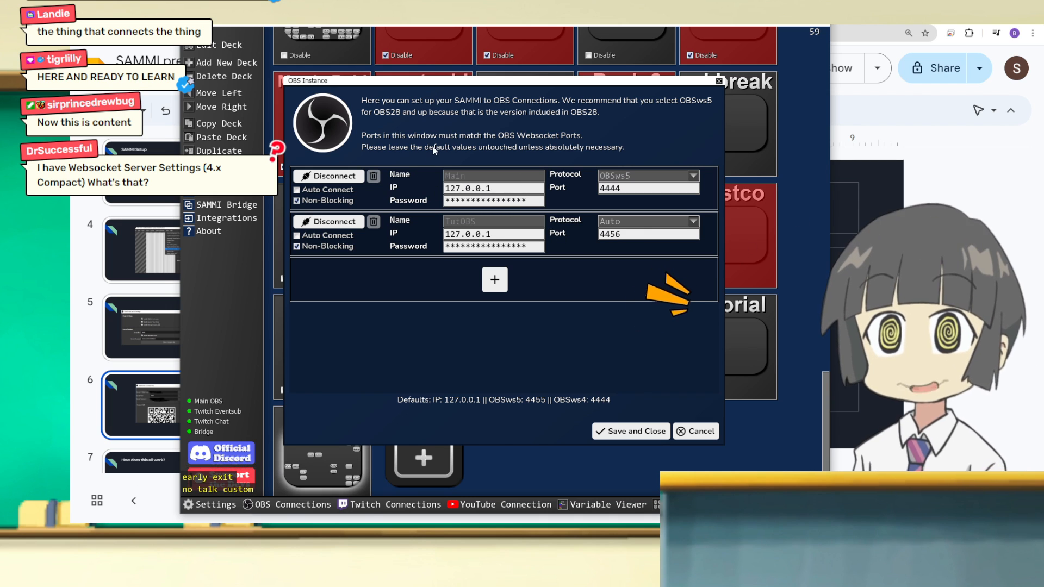
{"action": "left_click", "coordinate": [329, 175]}
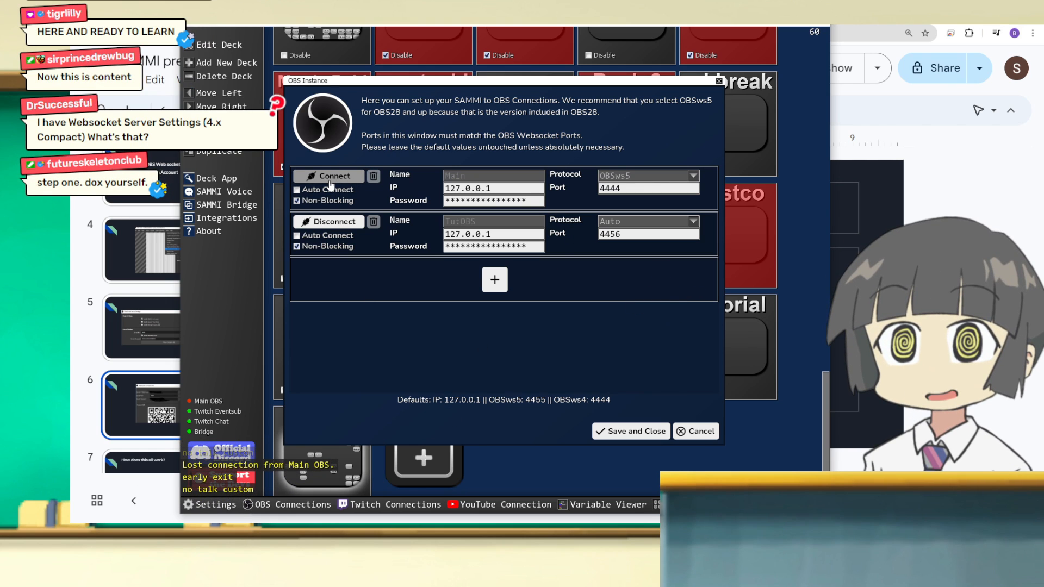
{"action": "left_click", "coordinate": [644, 431]}
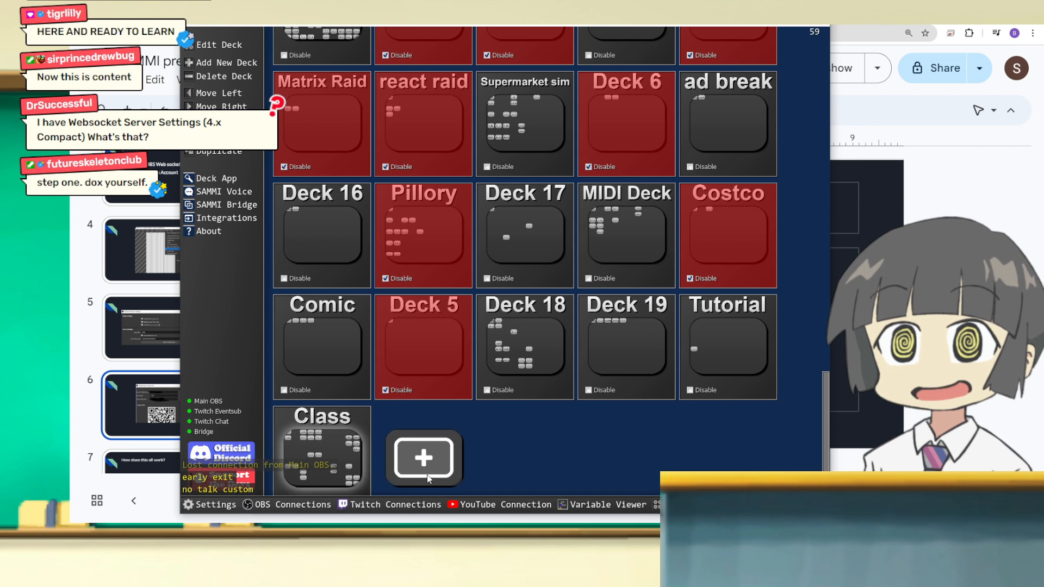
Review the Twitch connection settings, including the accounts for receiving events and sending messages.
{"action": "left_click", "coordinate": [390, 504]}
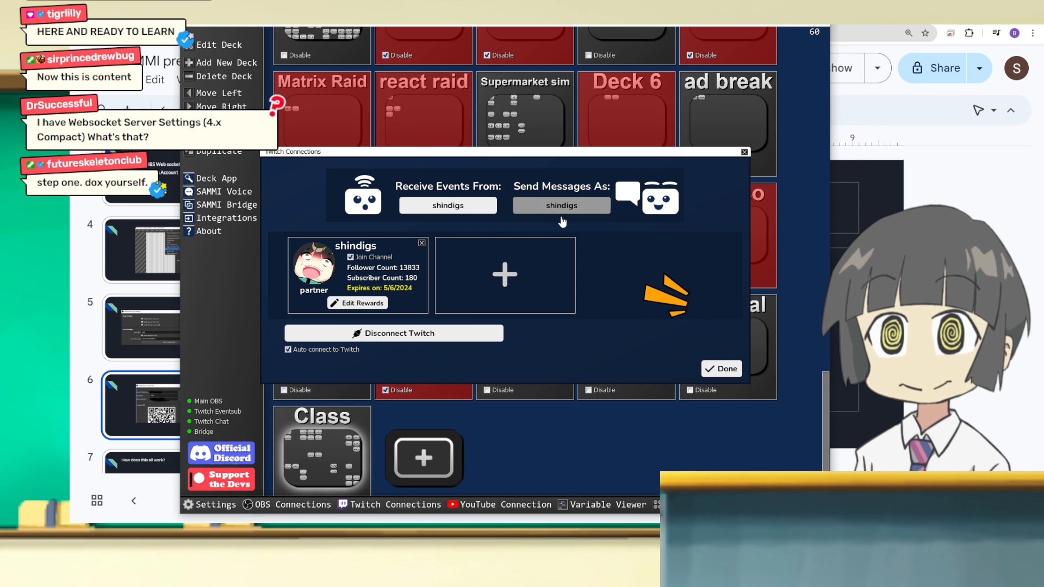
{"action": "left_click", "coordinate": [721, 369]}
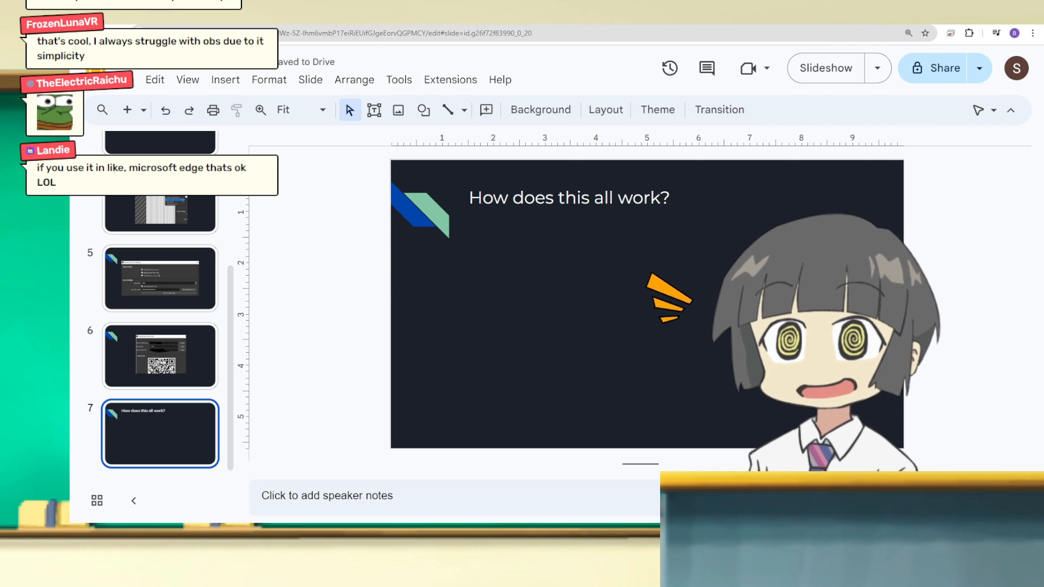
Switch to the Excalidraw diagram and move the Chat Message box slightly down.
{"action": "left_click", "coordinate": [375, 15]}
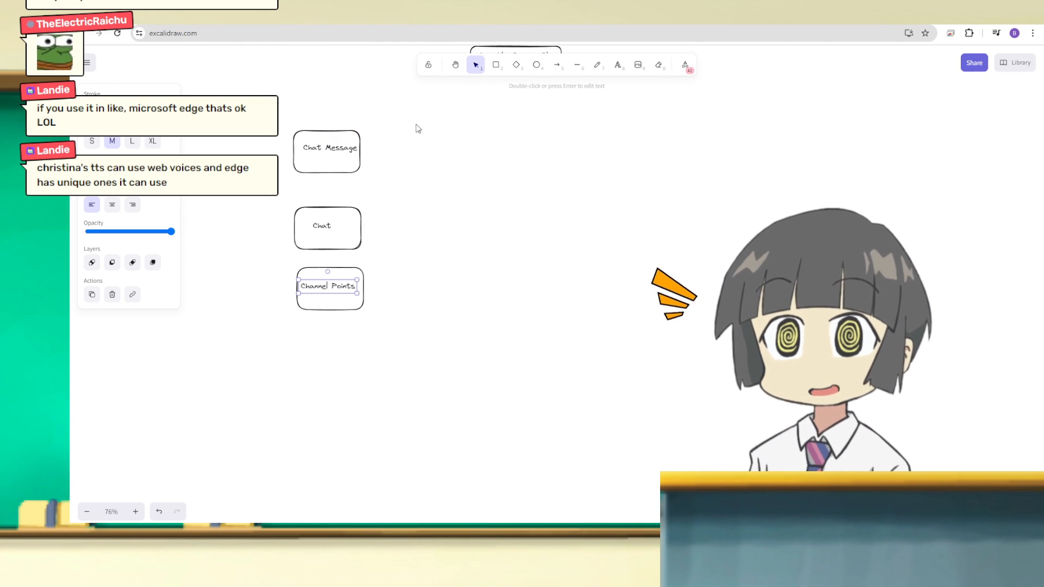
{"action": "left_click_drag", "start_coordinate": [388, 109], "coordinate": [263, 174]}
{"action": "left_click_drag", "start_coordinate": [349, 129], "coordinate": [347, 134]}
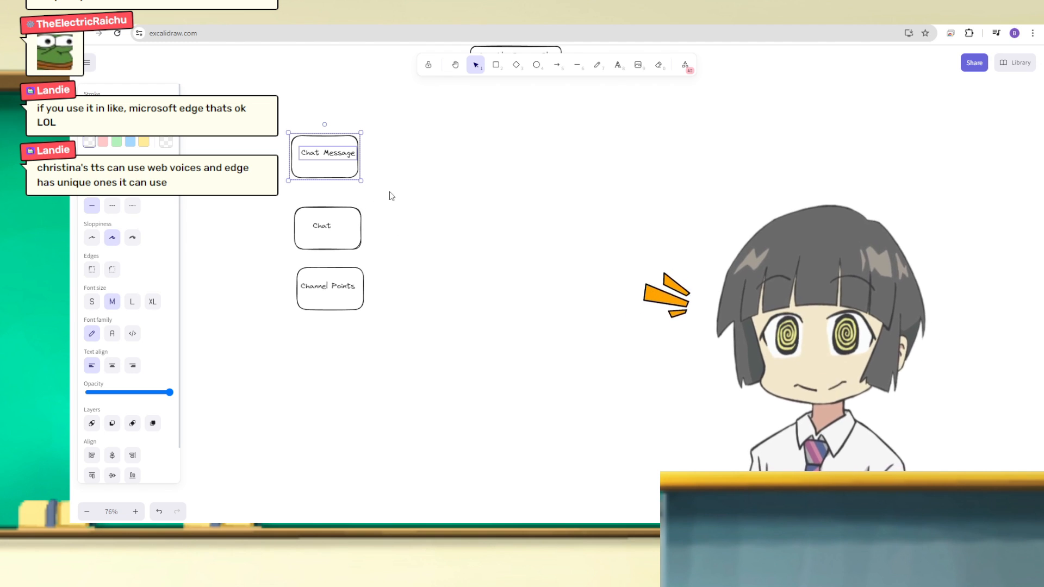
Move the Chat box to the right and relabel it Subs, then place another box labelled Bits below it.
{"action": "left_click_drag", "start_coordinate": [390, 194], "coordinate": [279, 252]}
{"action": "left_click_drag", "start_coordinate": [322, 225], "coordinate": [384, 213]}
{"action": "double_click", "coordinate": [384, 214]}
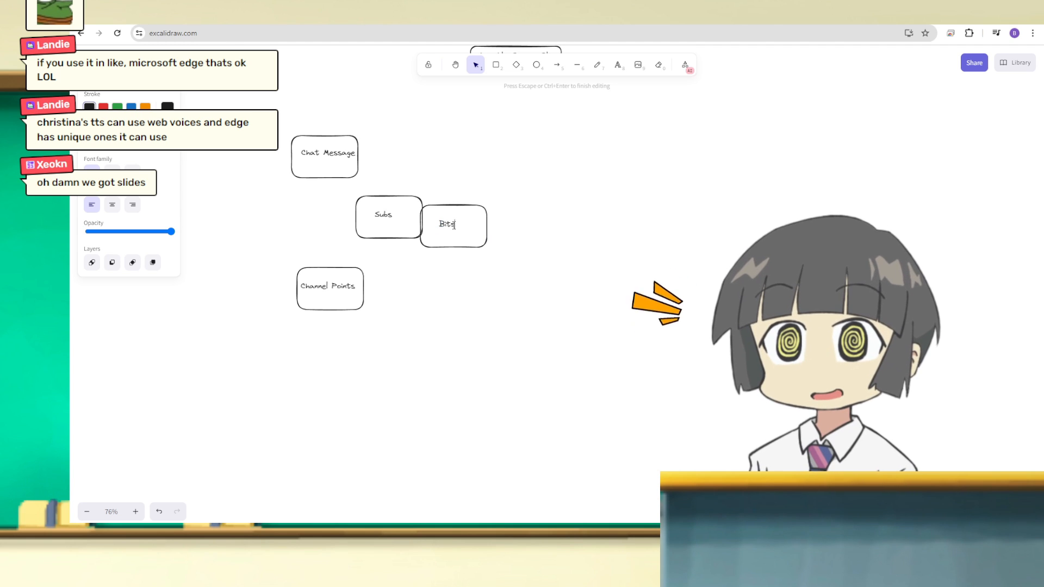
{"action": "key", "text": "Escape"}
{"action": "left_click_drag", "start_coordinate": [453, 224], "coordinate": [410, 273]}
Move the Chat Message and Channel Points boxes closer to the Subs and Bits boxes.
{"action": "left_click_drag", "start_coordinate": [447, 170], "coordinate": [354, 228]}
{"action": "left_click_drag", "start_coordinate": [366, 117], "coordinate": [267, 179]}
{"action": "mouse_move", "coordinate": [312, 140]}
{"action": "left_mouse_down"}
{"action": "mouse_move", "coordinate": [334, 141]}
{"action": "mouse_move", "coordinate": [299, 190]}
{"action": "mouse_move", "coordinate": [354, 139]}
{"action": "mouse_move", "coordinate": [317, 156]}
{"action": "left_mouse_up"}
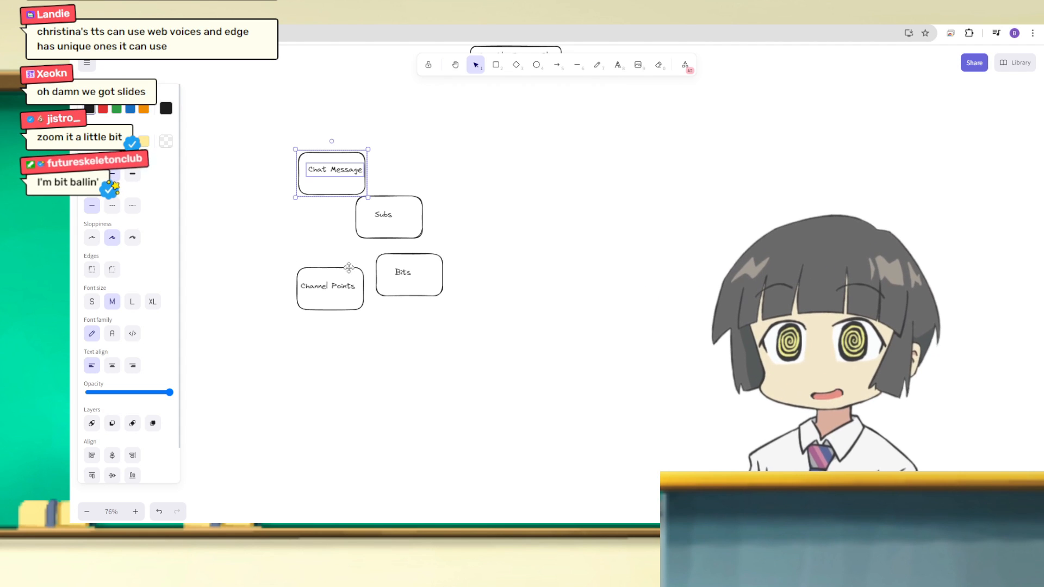
{"action": "left_click_drag", "start_coordinate": [343, 268], "coordinate": [333, 234]}
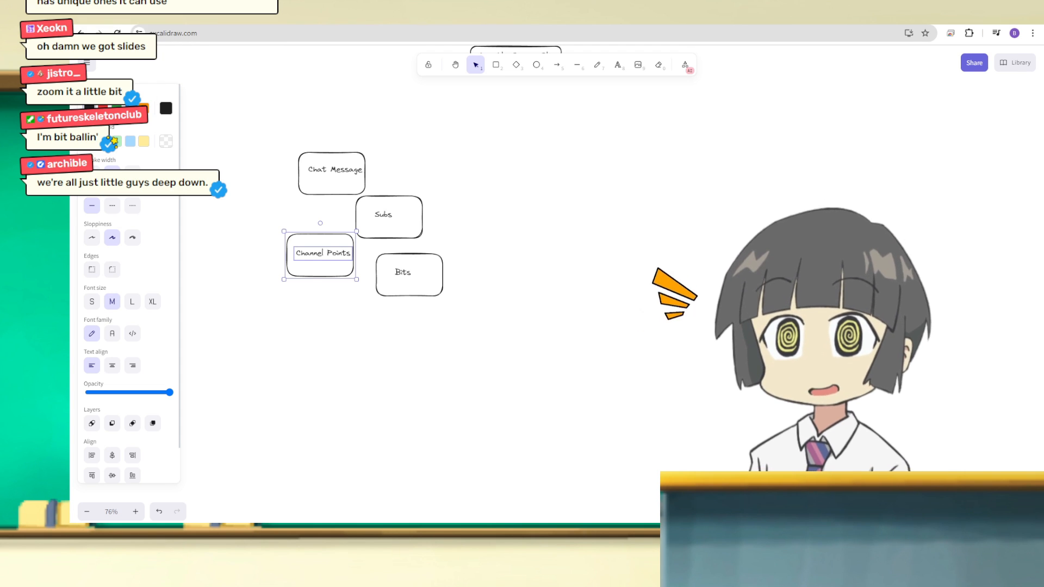
Draw an arrow from the event boxes to a large SAMMI box, and another arrow down to a new rectangle.
{"action": "left_click", "coordinate": [555, 75]}
{"action": "left_click_drag", "start_coordinate": [435, 218], "coordinate": [530, 216]}
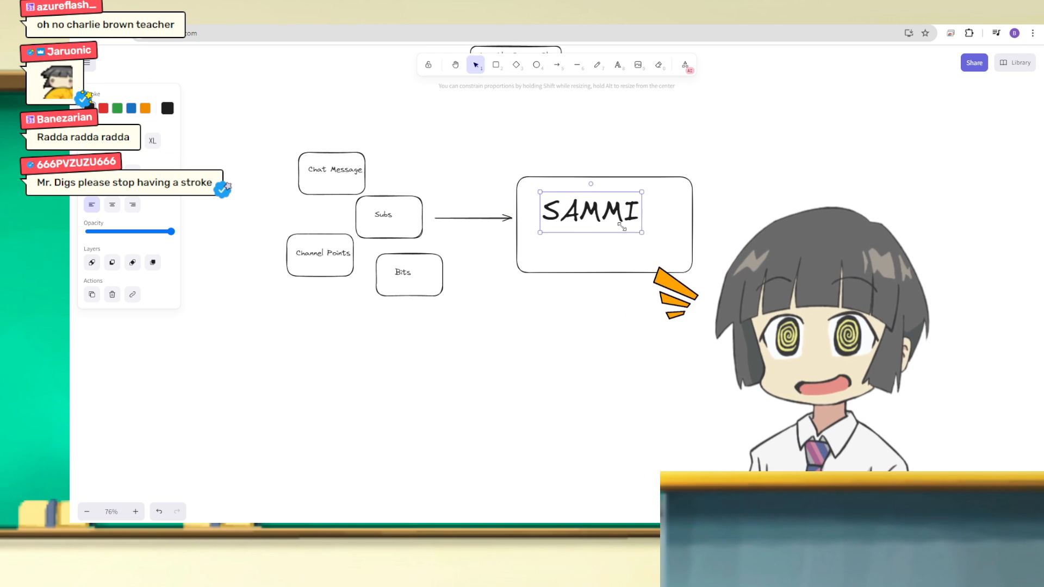
{"action": "left_click", "coordinate": [496, 66]}
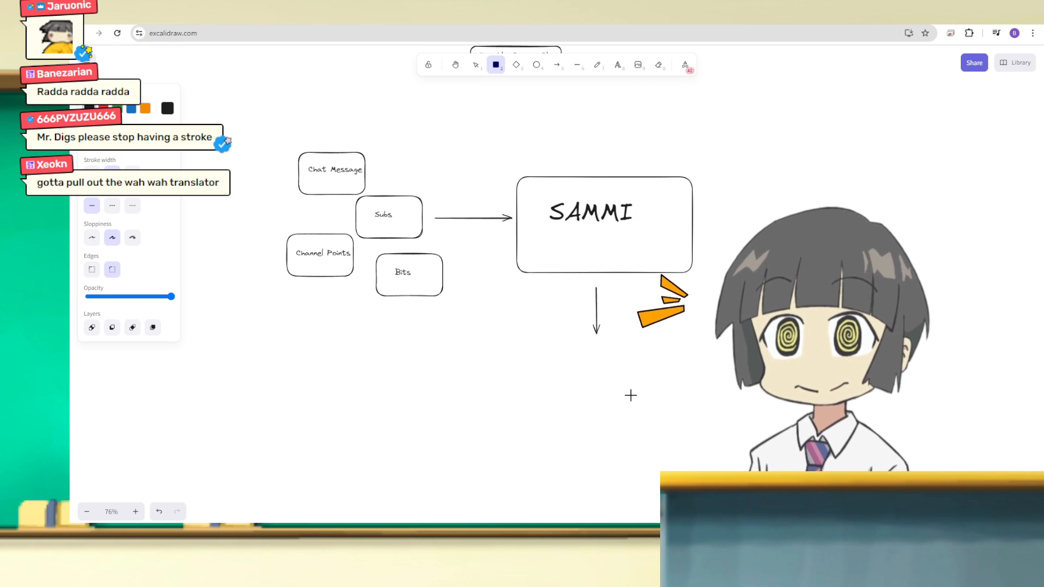
{"action": "left_click_drag", "start_coordinate": [512, 342], "coordinate": [700, 427]}
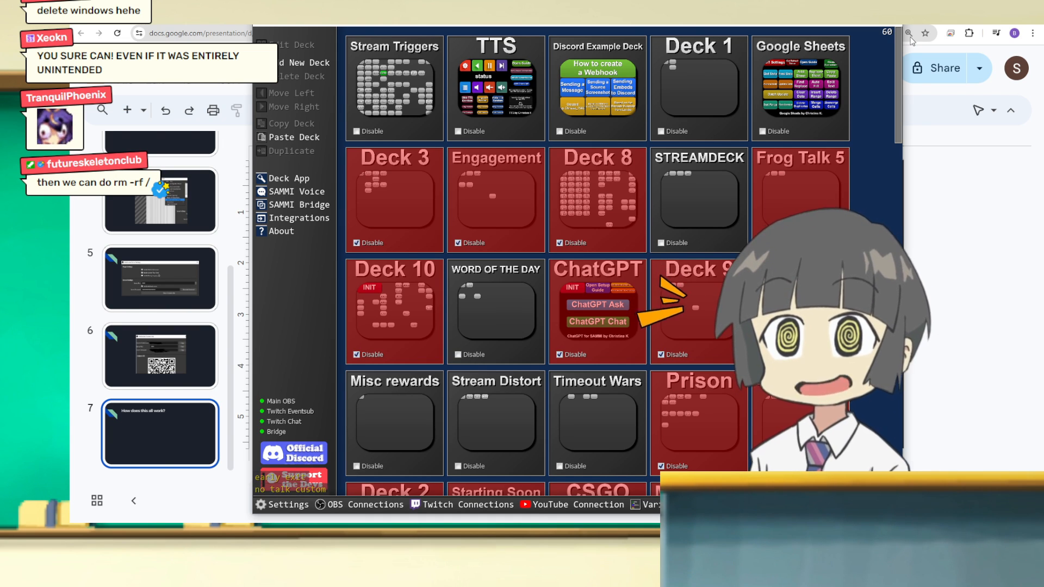
Switch to SAMMI Core, open the Tutorial deck for editing and try grid snapping of 25 by 25, then X 15.
{"action": "left_click_drag", "start_coordinate": [899, 57], "coordinate": [941, 440]}
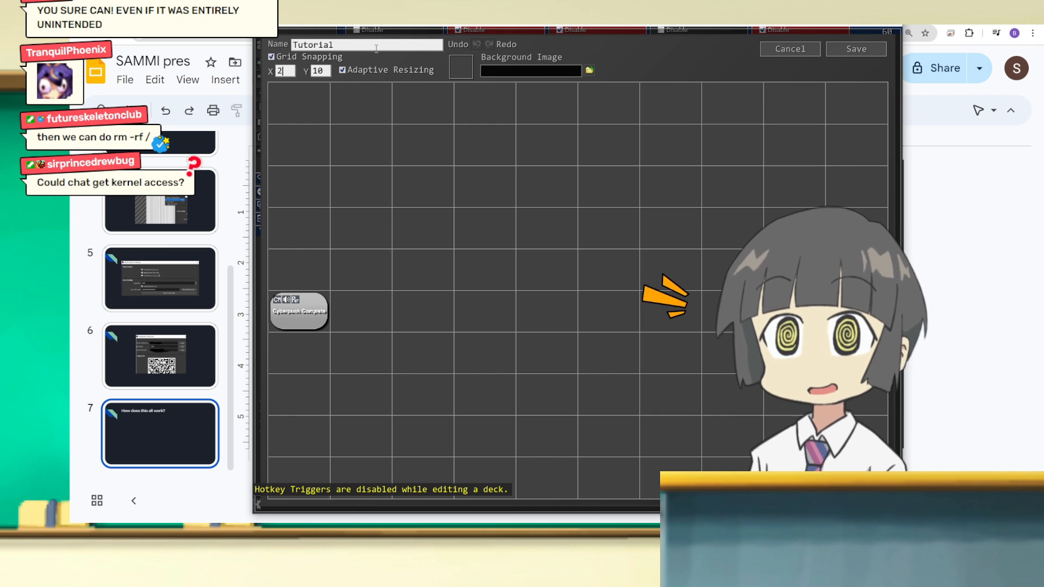
{"action": "key", "text": "Tab"}
{"action": "type", "text": "25"}
{"action": "key", "text": "Return"}
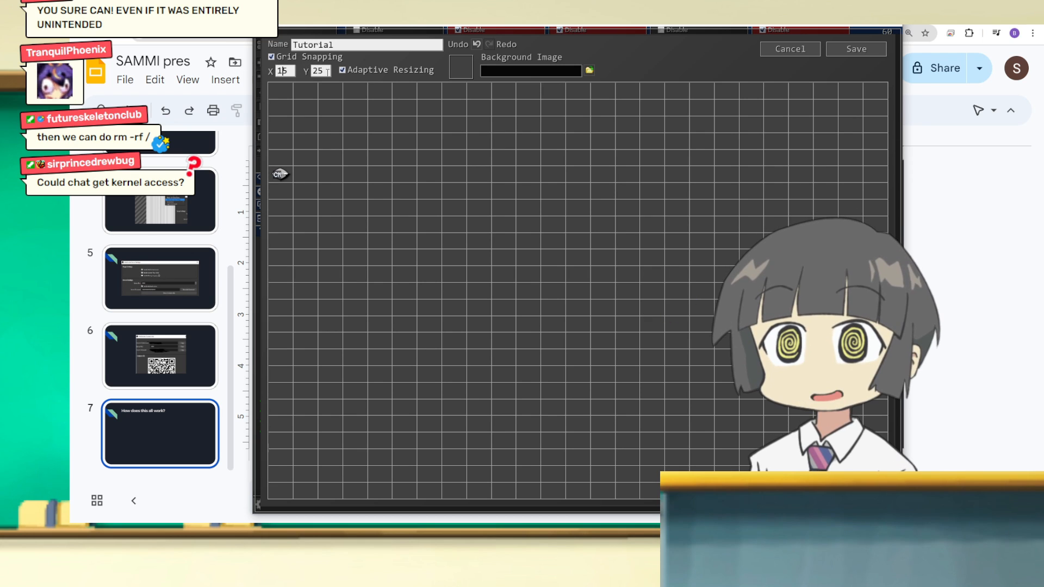
{"action": "key", "text": "Return"}
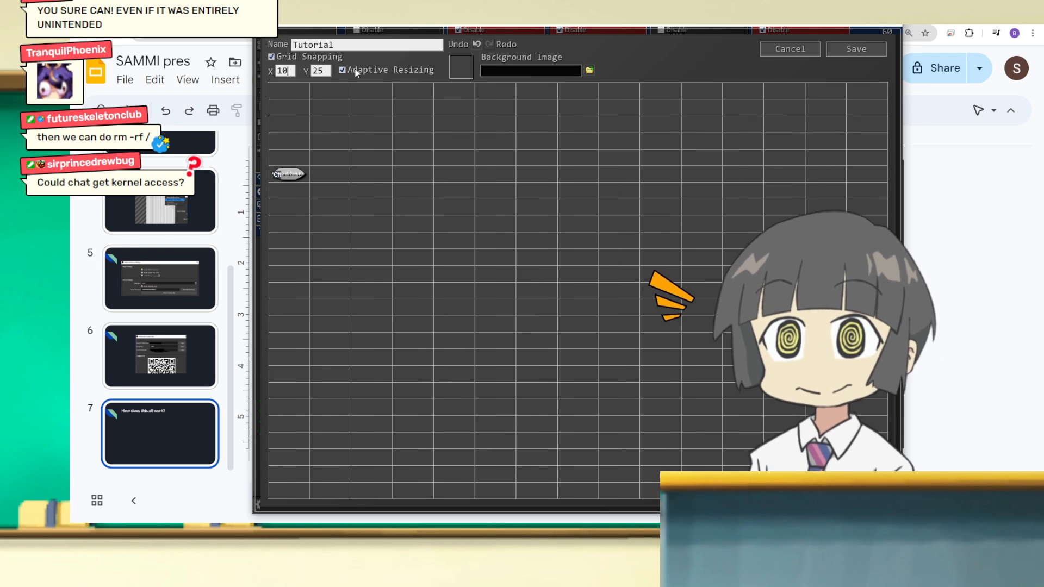
Set the Tutorial deck's grid snapping to X 10 and Y 10, then save the deck.
{"action": "key", "text": "Return"}
{"action": "key", "text": "Tab"}
{"action": "type", "text": "10"}
{"action": "key", "text": "Return"}
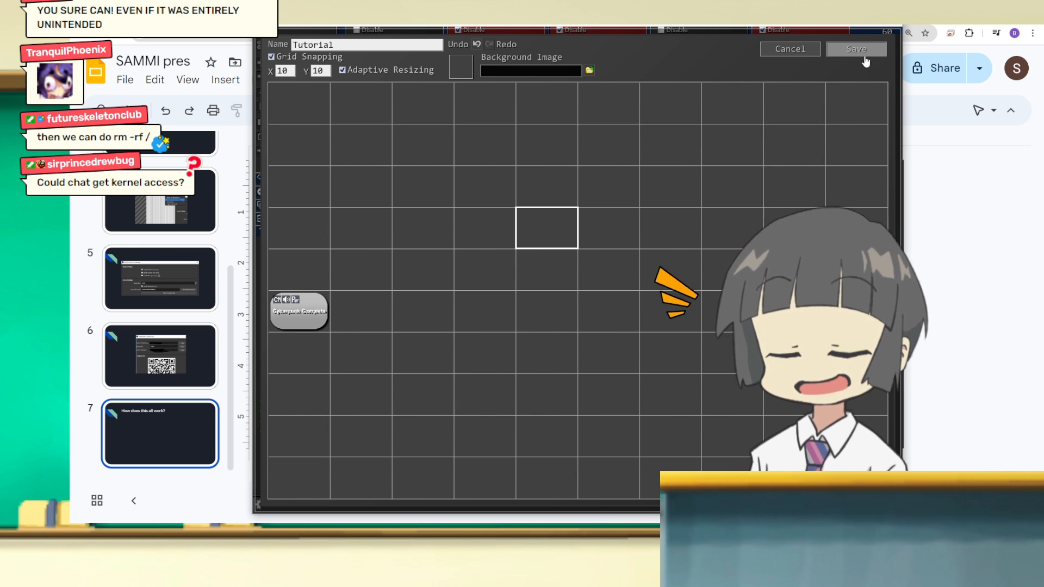
{"action": "left_click", "coordinate": [856, 49]}
{"action": "scroll", "coordinate": [597, 261], "scroll_direction": "up", "scroll_amount": 1}
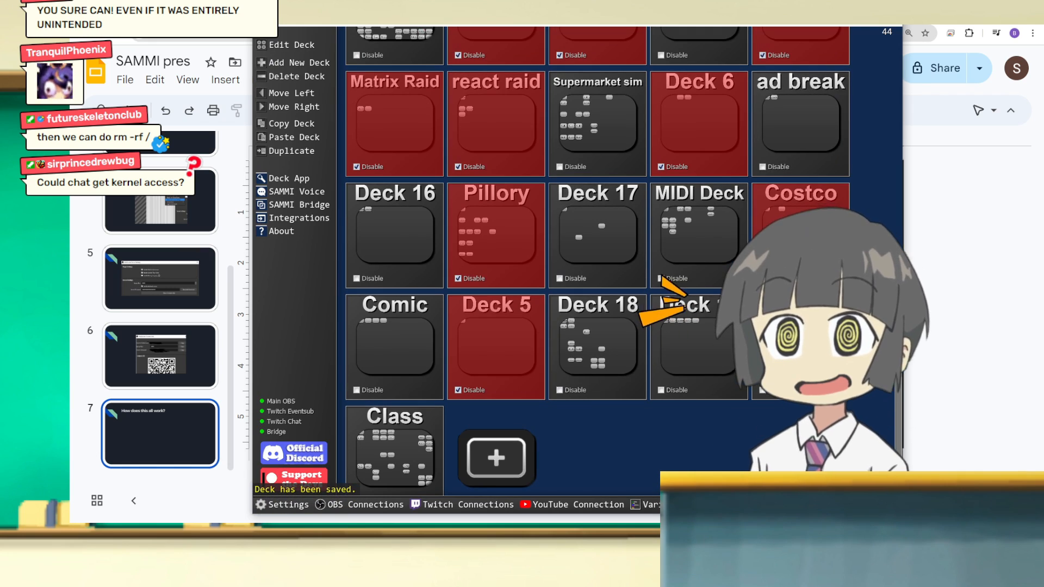
Open the Class deck for editing to look over its buttons, and close it again.
{"action": "scroll", "coordinate": [897, 429], "scroll_direction": "up", "scroll_amount": 5}
{"action": "scroll", "coordinate": [903, 432], "scroll_direction": "down", "scroll_amount": 5}
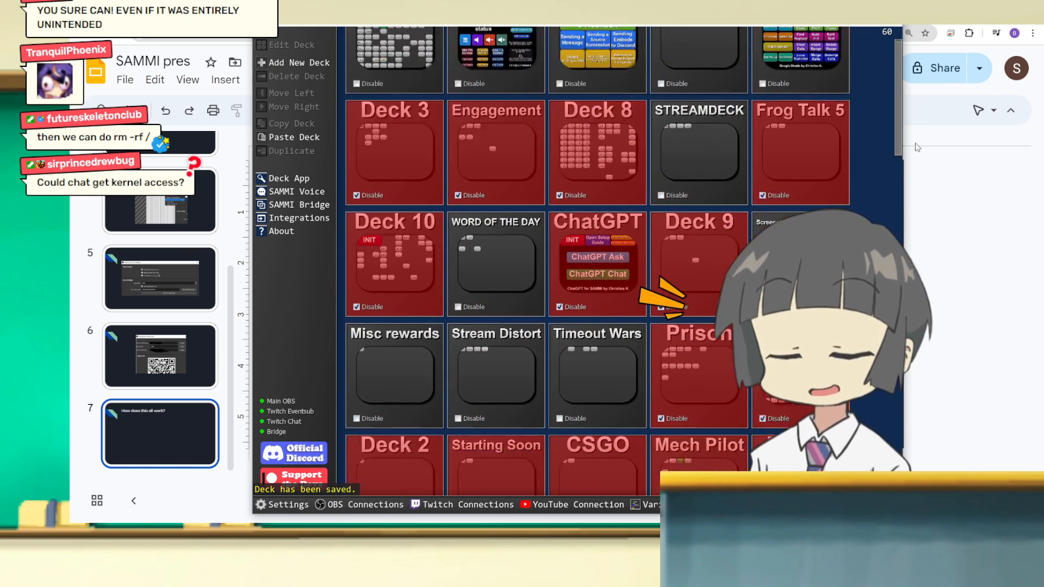
{"action": "scroll", "coordinate": [915, 435], "scroll_direction": "down", "scroll_amount": 1}
{"action": "double_click", "coordinate": [395, 434]}
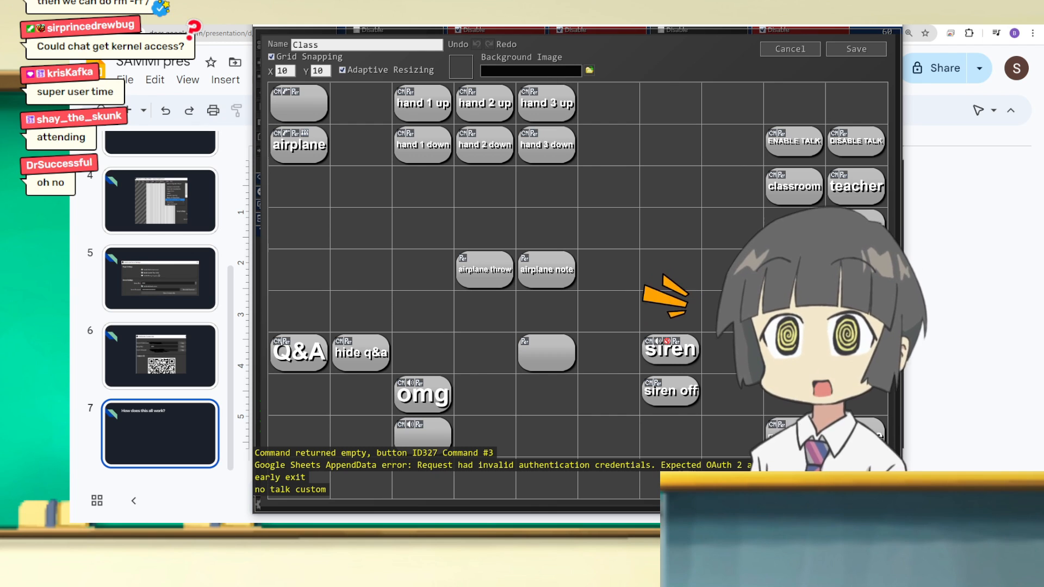
{"action": "left_click", "coordinate": [875, 52]}
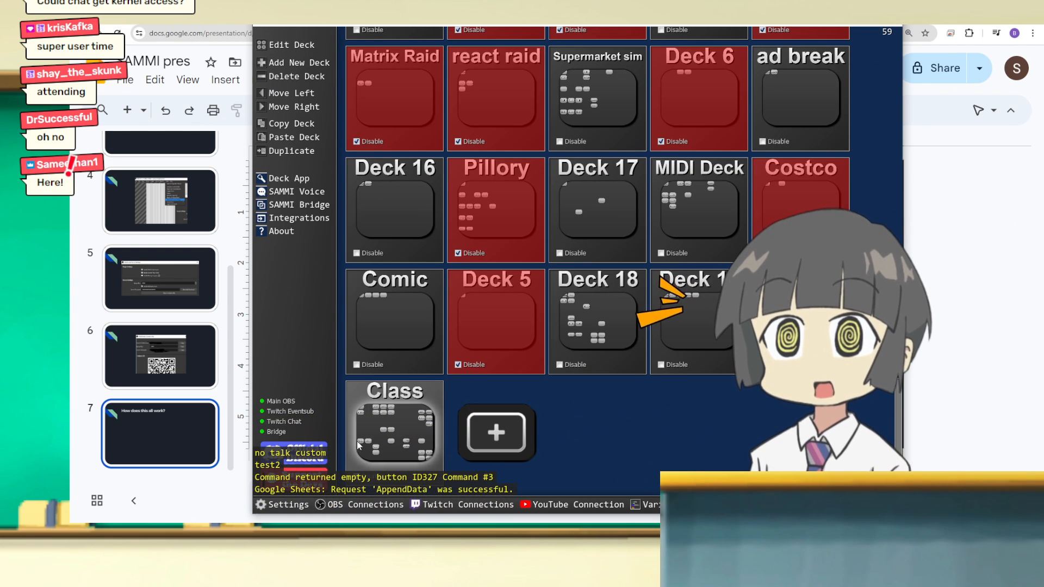
Try disabling Deck 19 in the deck overview and enable it again.
{"action": "left_click", "coordinate": [558, 366]}
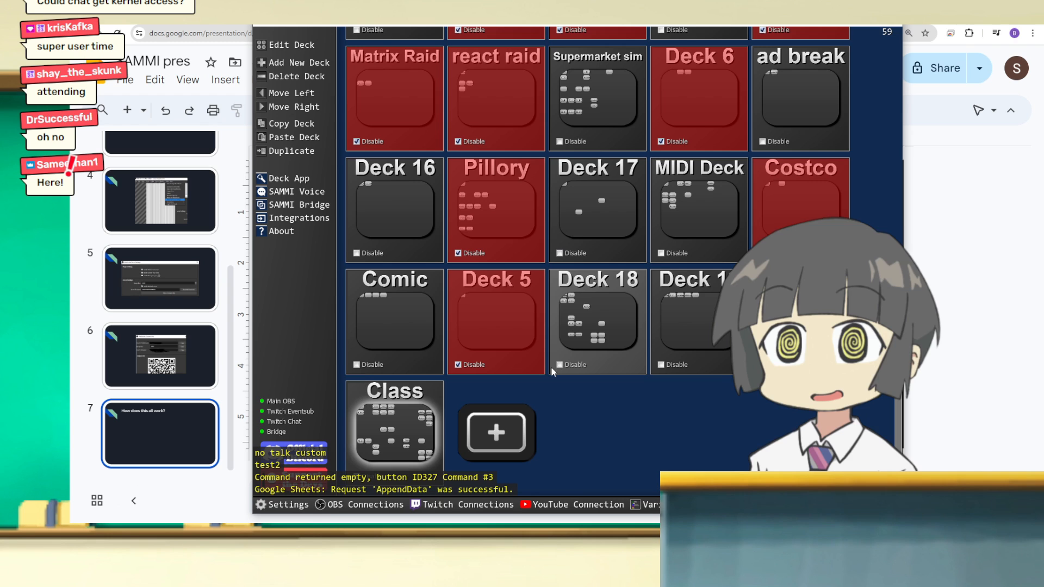
{"action": "double_click", "coordinate": [661, 363]}
{"action": "left_click", "coordinate": [855, 52]}
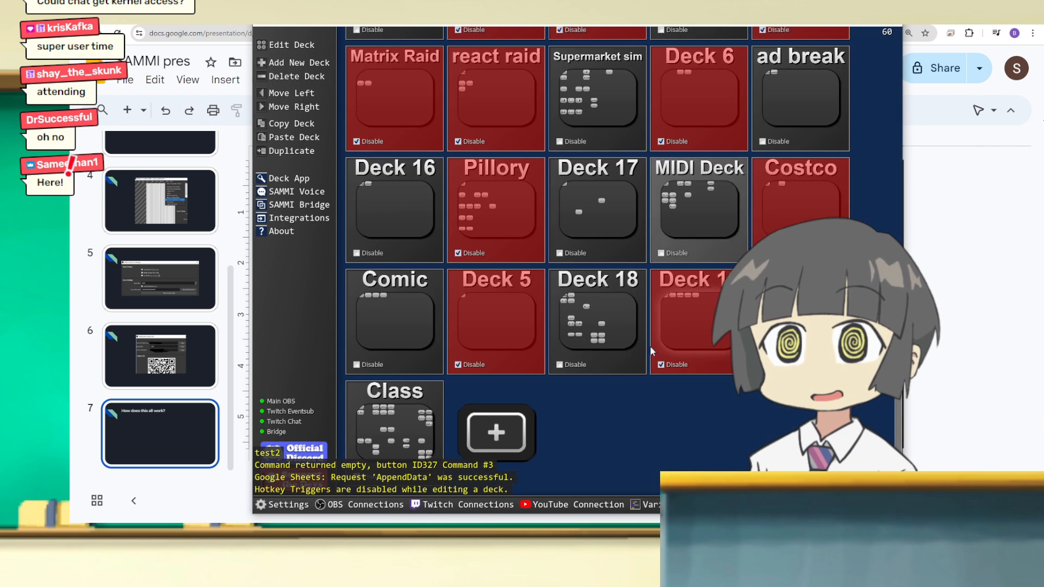
{"action": "left_click", "coordinate": [661, 364]}
Open the Tutorial deck's Cyberpunk Complete button to examine its commands, repositioning the SAMMI Core window beside the OBS scene list.
{"action": "double_click", "coordinate": [782, 337]}
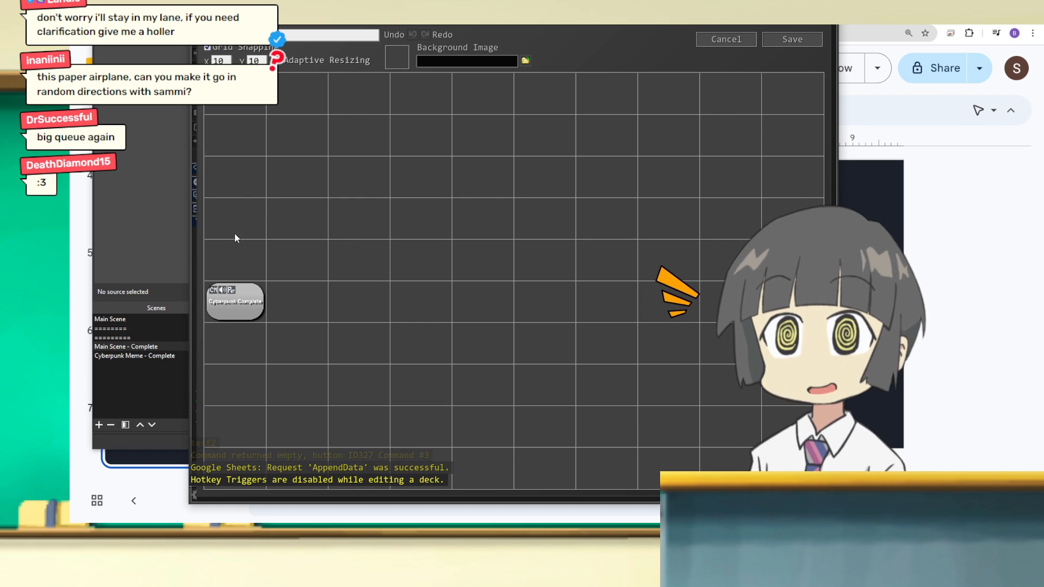
{"action": "double_click", "coordinate": [251, 303]}
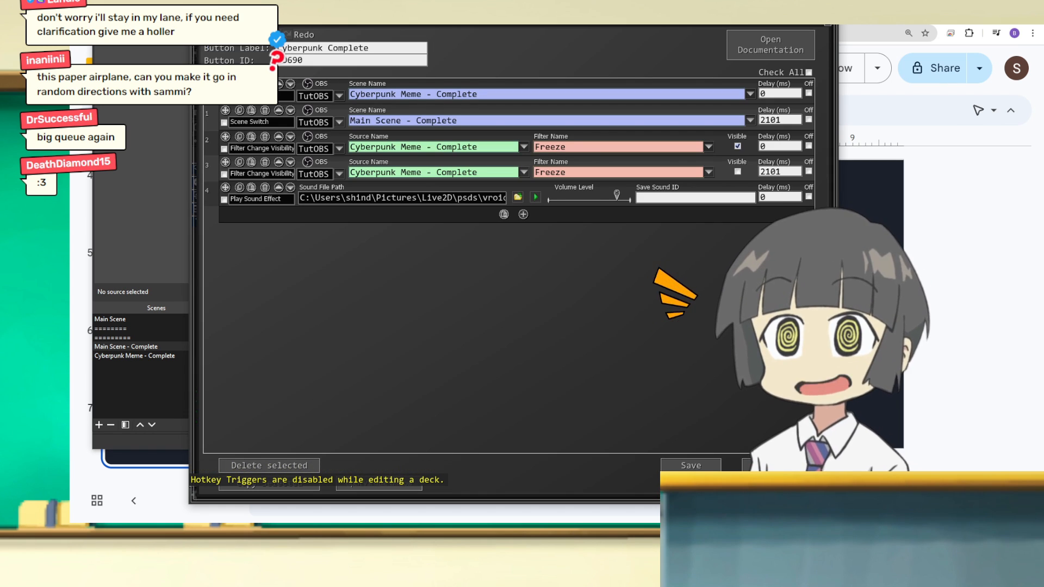
{"action": "left_click_drag", "start_coordinate": [235, 33], "coordinate": [189, 46]}
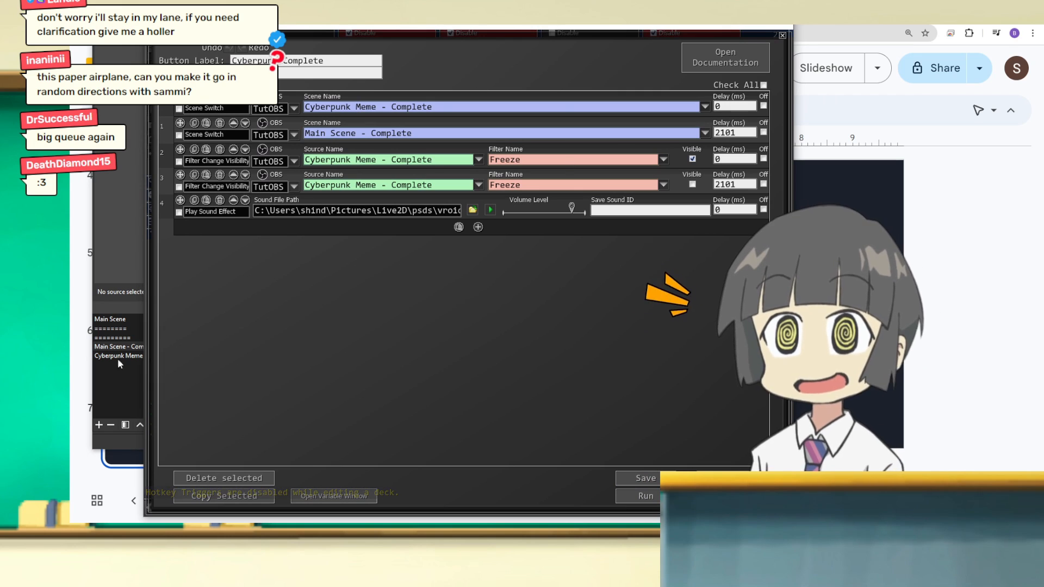
{"action": "left_click_drag", "start_coordinate": [435, 34], "coordinate": [357, 22]}
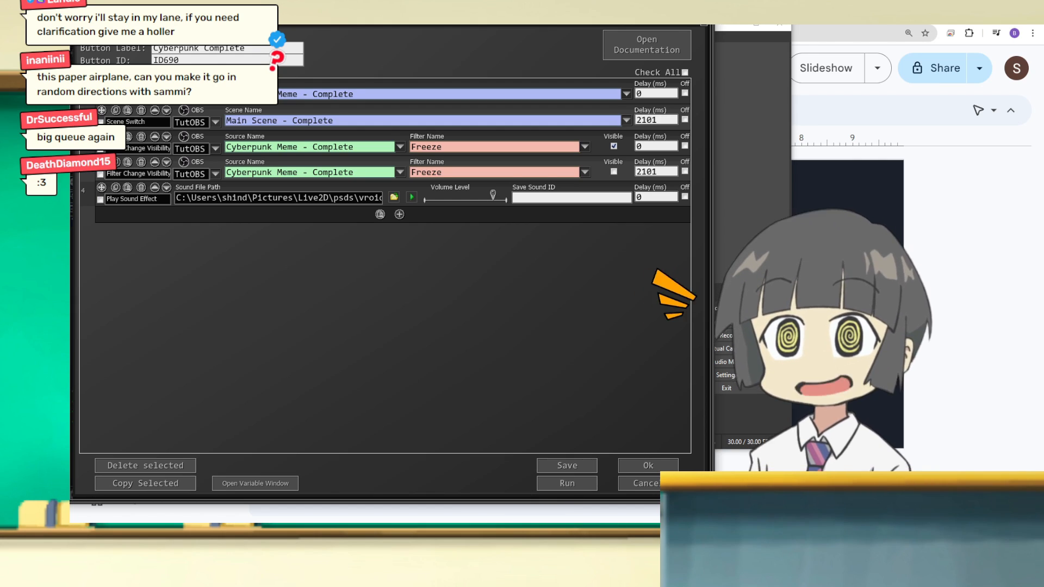
{"action": "left_click_drag", "start_coordinate": [427, 26], "coordinate": [663, 33]}
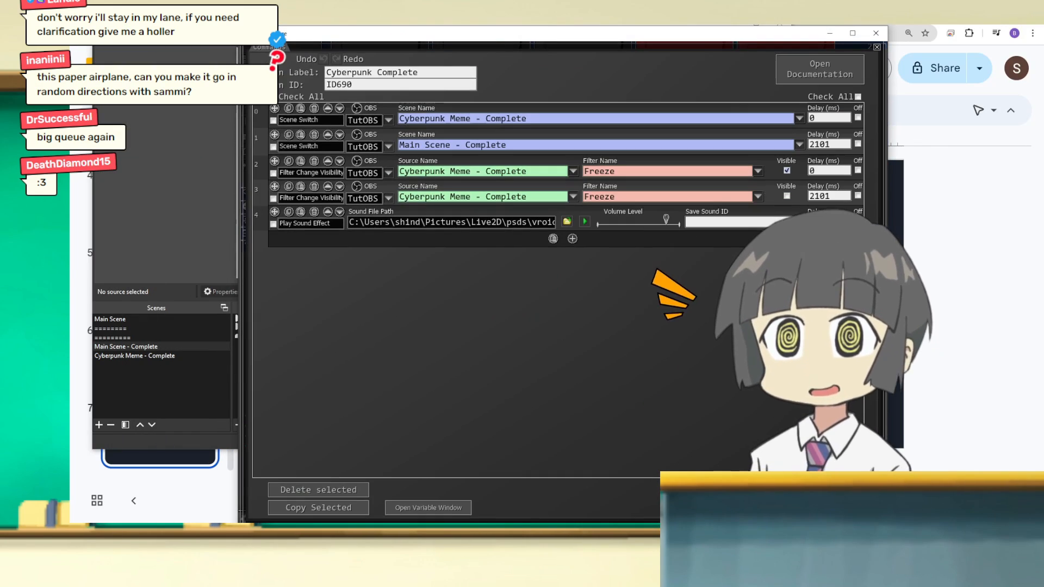
{"action": "left_click_drag", "start_coordinate": [314, 31], "coordinate": [434, 18]}
Run the Cyberpunk Complete button's commands several times to watch the scene effect in the OBS preview.
{"action": "left_click", "coordinate": [392, 497]}
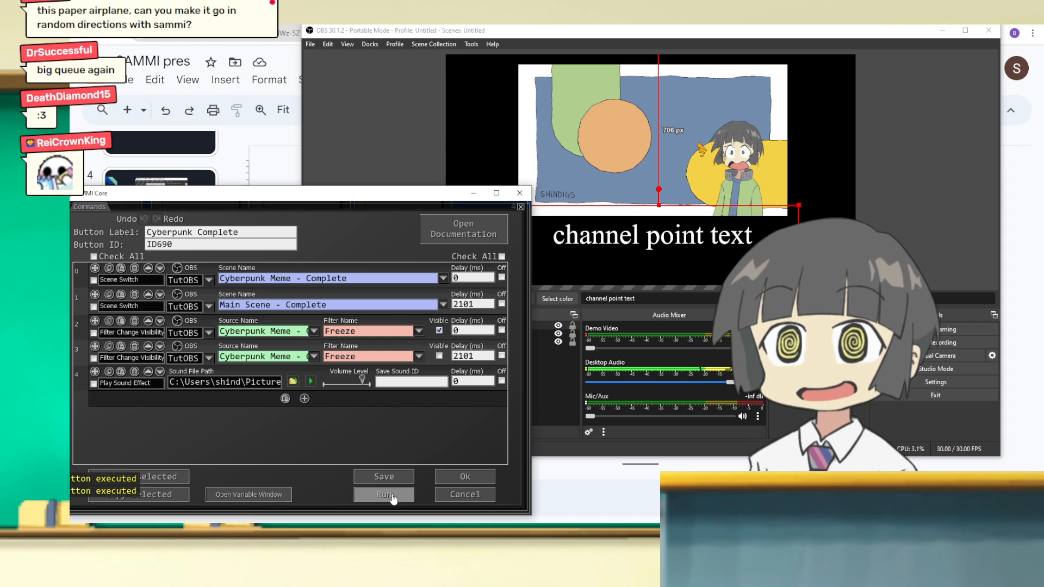
{"action": "left_click", "coordinate": [392, 497]}
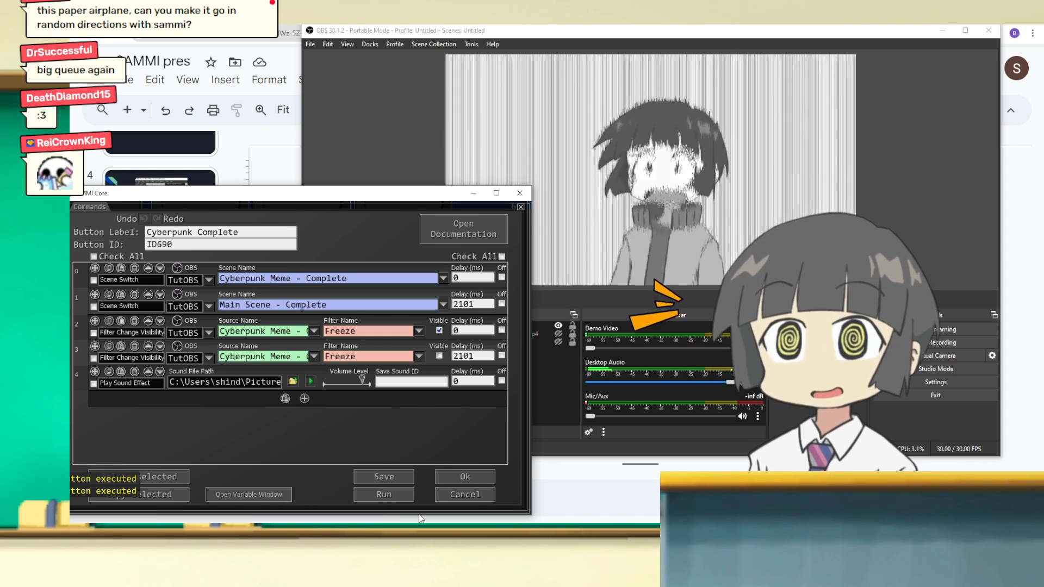
{"action": "left_click", "coordinate": [377, 497]}
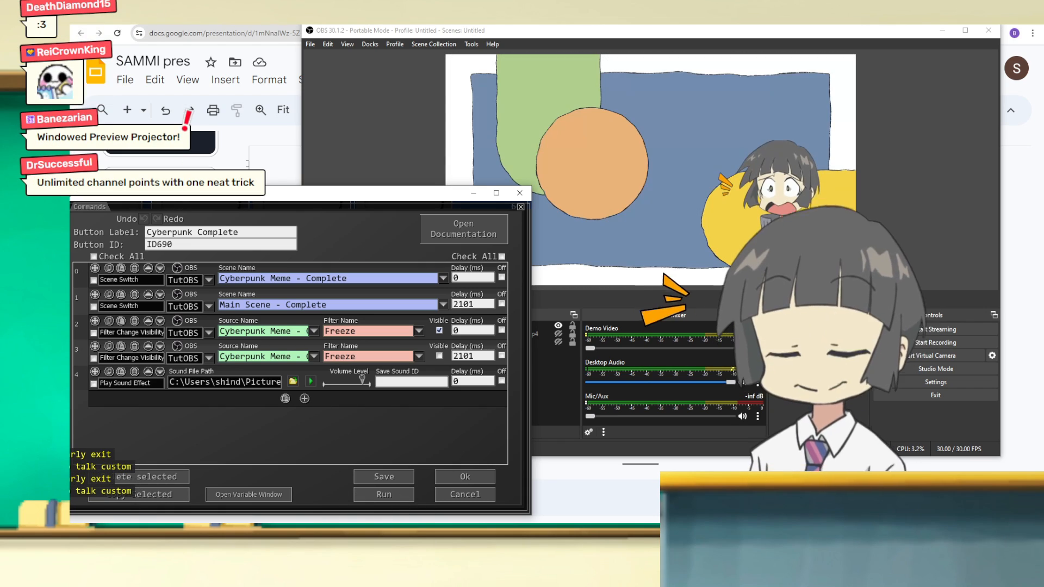
{"action": "left_click", "coordinate": [399, 498]}
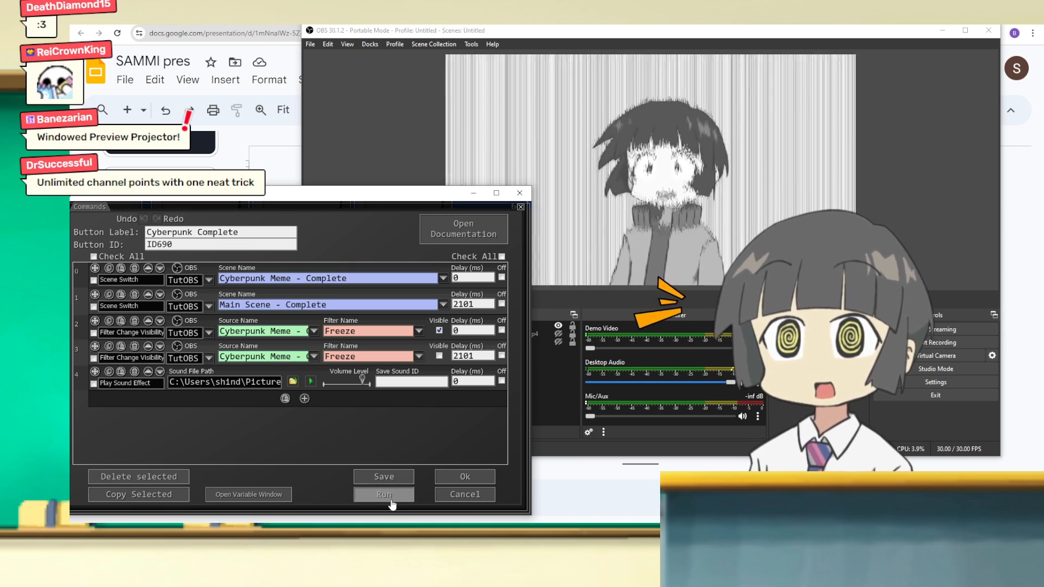
{"action": "left_click", "coordinate": [392, 500]}
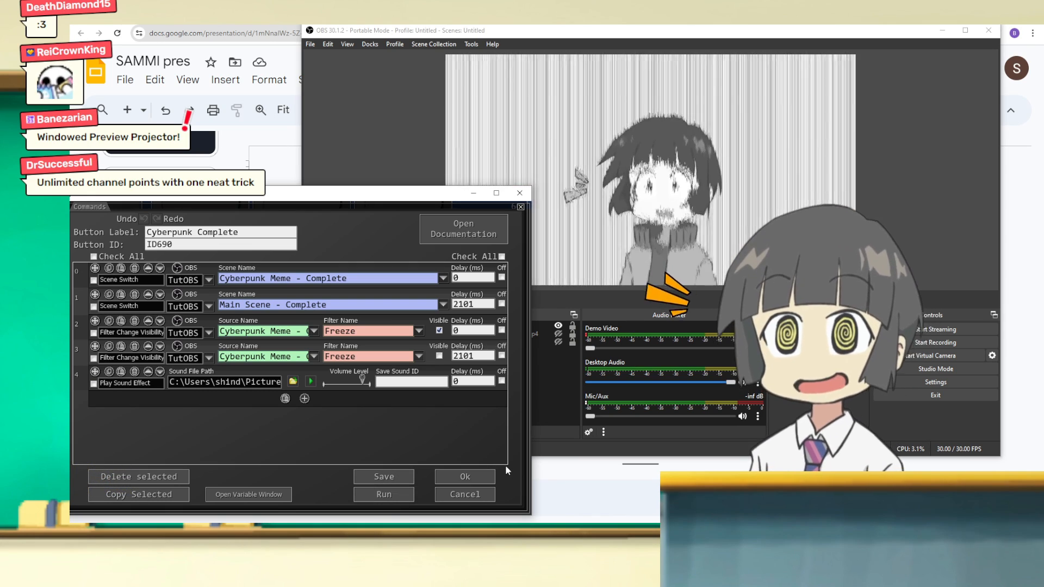
Confirm the button's commands, save and reopen the Tutorial deck for editing, and enlarge the SAMMI Core window.
{"action": "left_click", "coordinate": [465, 477]}
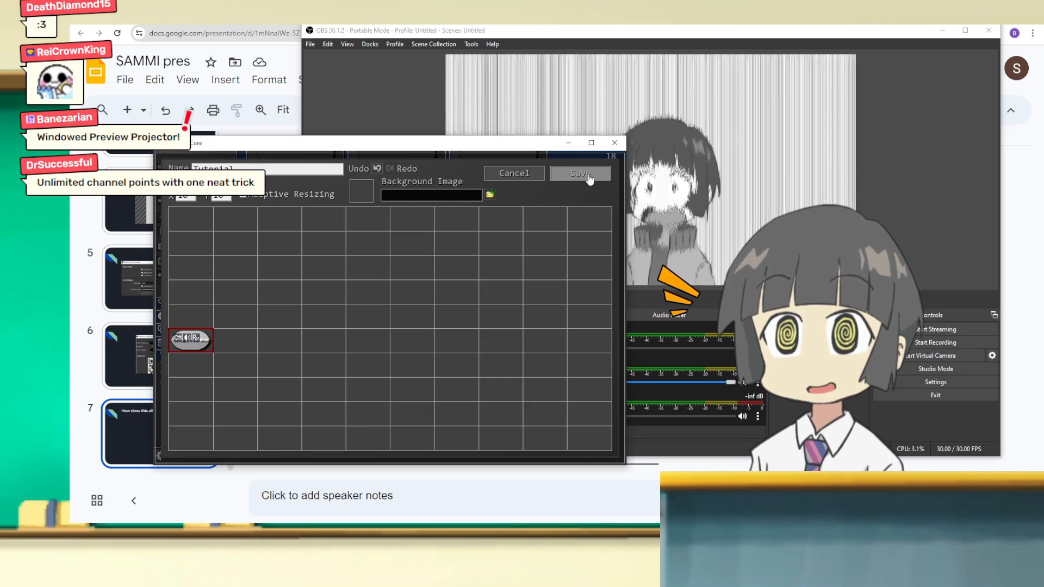
{"action": "left_click_drag", "start_coordinate": [623, 240], "coordinate": [620, 438]}
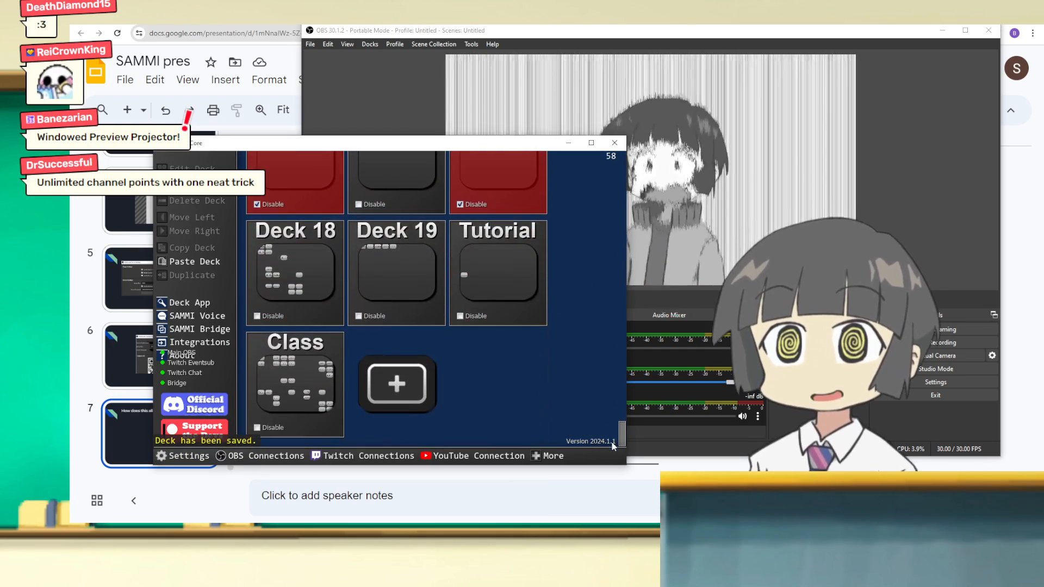
{"action": "double_click", "coordinate": [525, 263]}
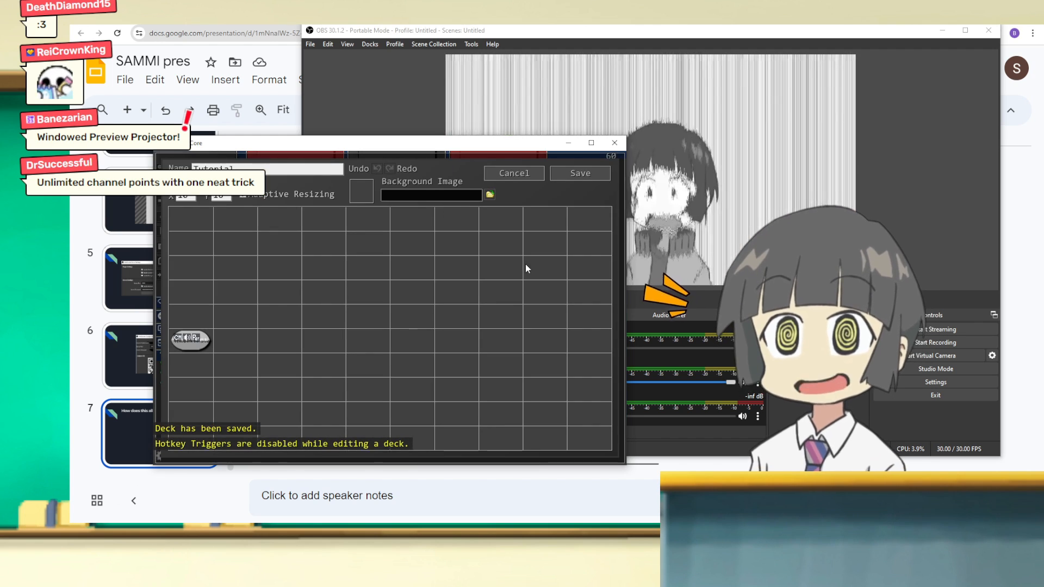
{"action": "left_click_drag", "start_coordinate": [628, 136], "coordinate": [755, 53]}
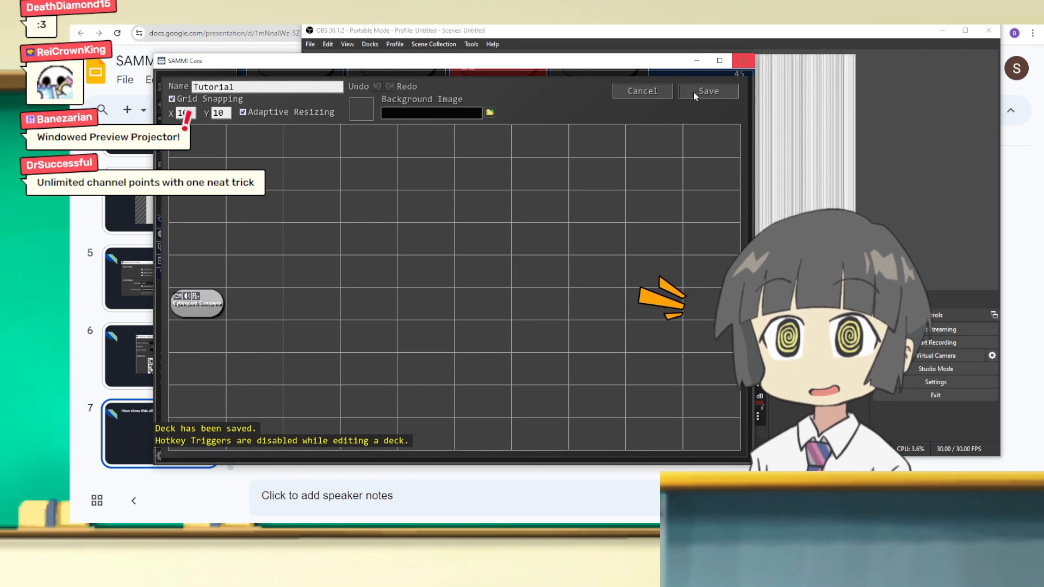
{"action": "left_click_drag", "start_coordinate": [289, 59], "coordinate": [392, 45]}
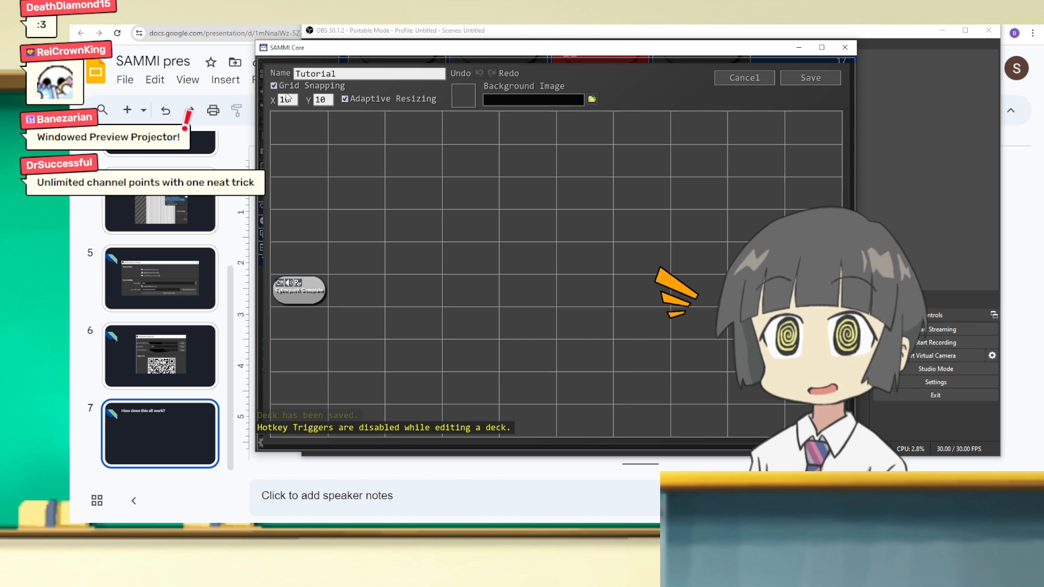
Add a new button in the first cell of the Tutorial deck's grid and confirm its empty command list.
{"action": "left_click", "coordinate": [290, 138]}
{"action": "double_click", "coordinate": [306, 128]}
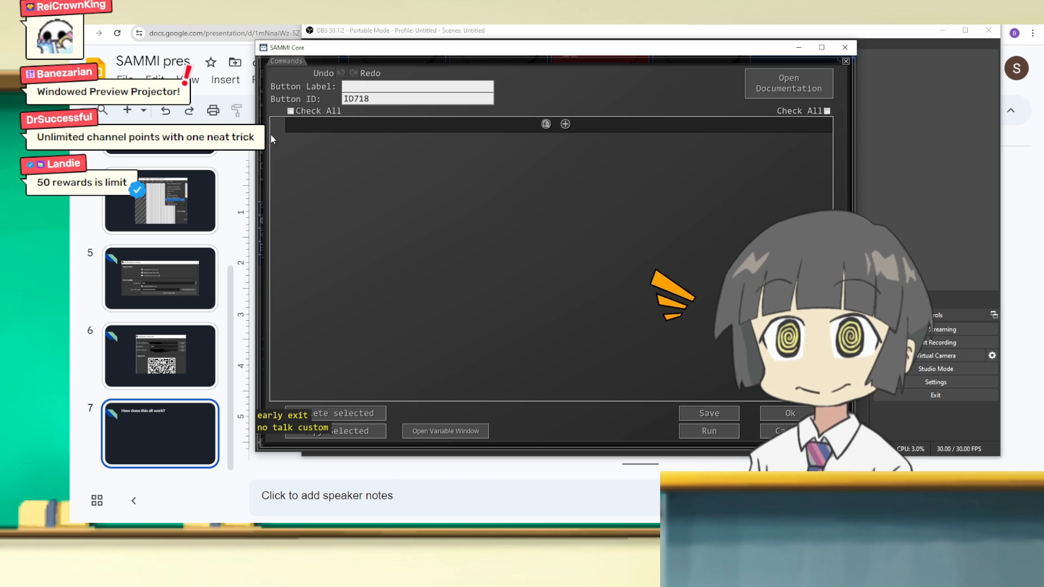
{"action": "left_click", "coordinate": [790, 416]}
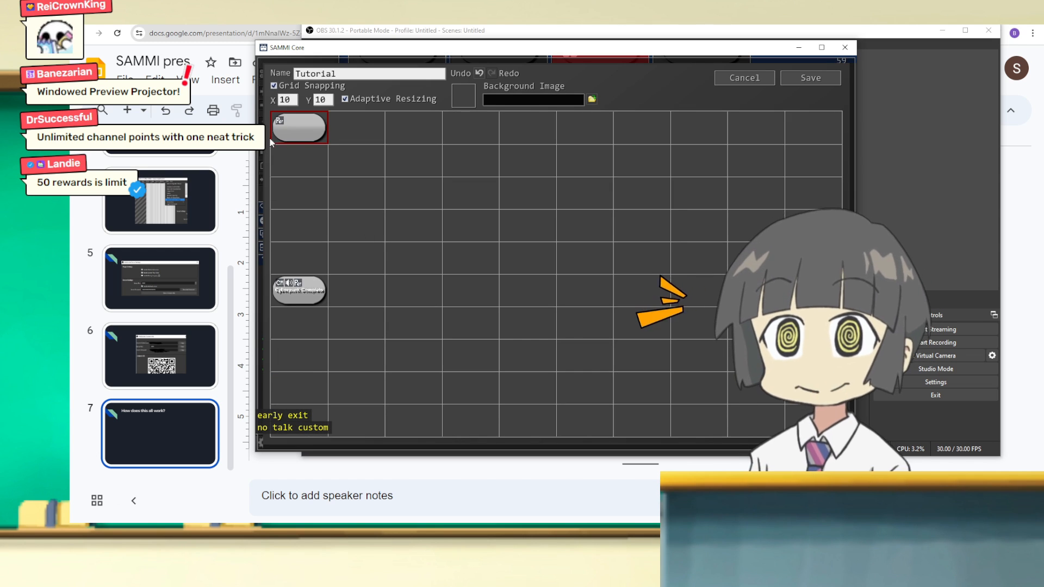
Give the new button the magenta colour C022A8 and the label Cyberpunk, and save its appearance.
{"action": "right_click", "coordinate": [299, 140]}
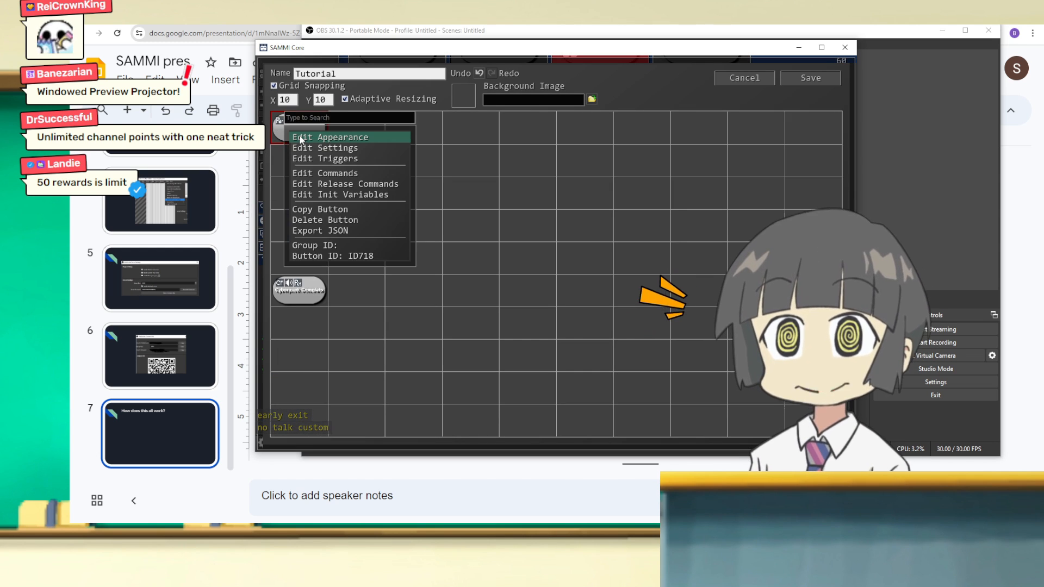
{"action": "left_click", "coordinate": [301, 138]}
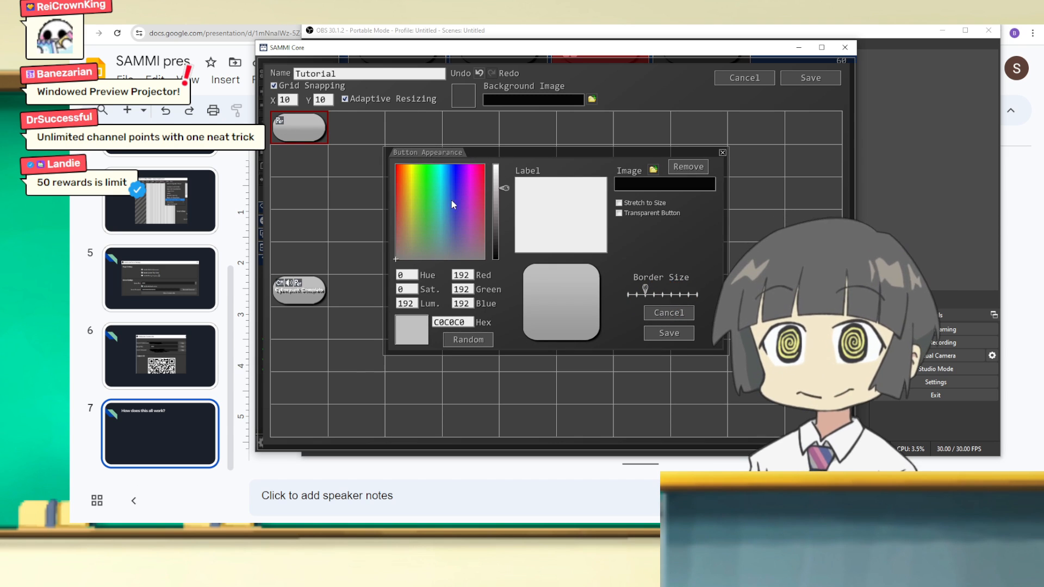
{"action": "left_click_drag", "start_coordinate": [451, 200], "coordinate": [472, 181]}
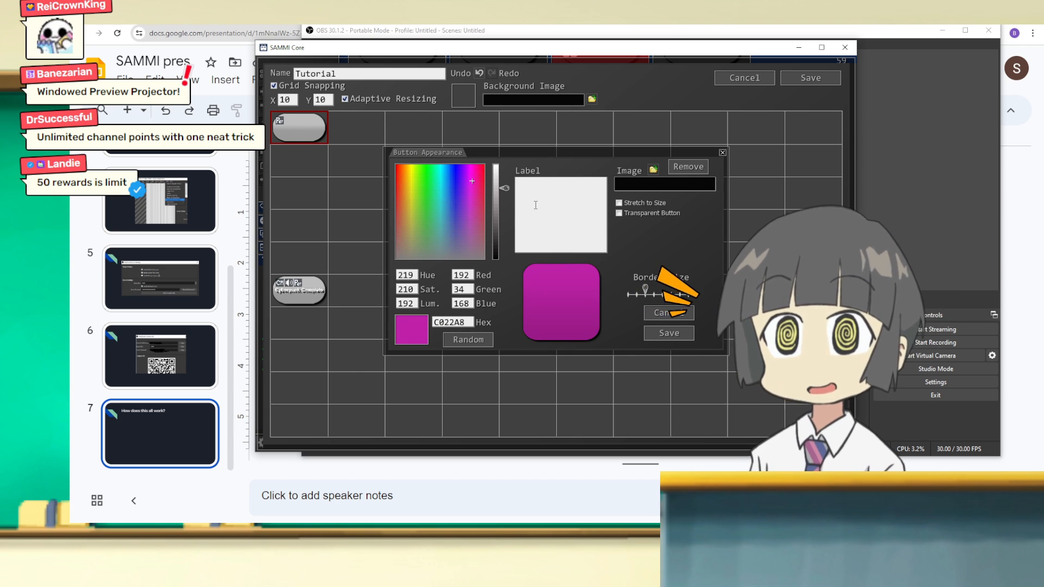
{"action": "left_click", "coordinate": [565, 188]}
{"action": "type", "text": "Cyberpunk"}
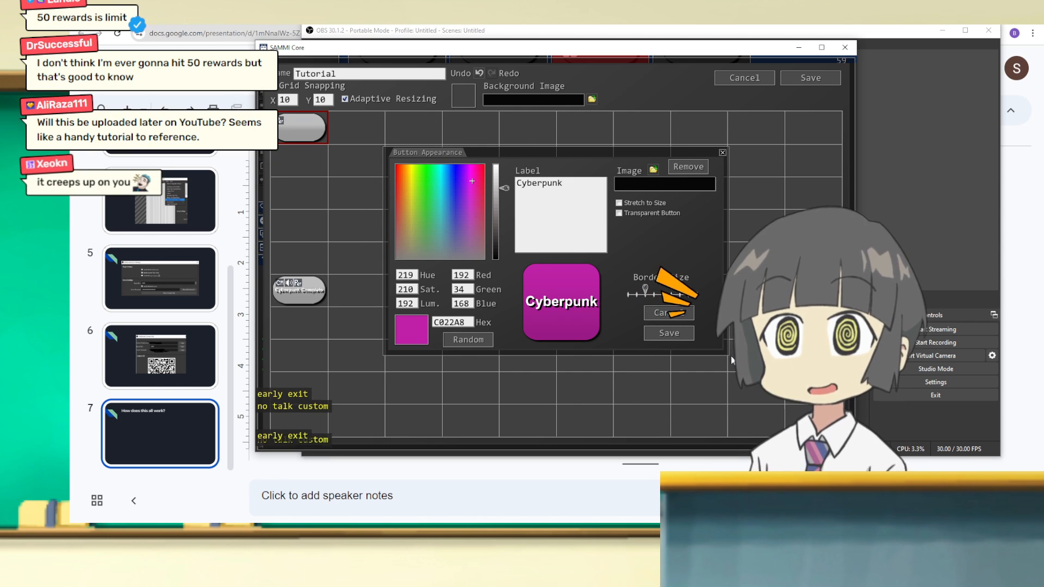
{"action": "left_click", "coordinate": [669, 333]}
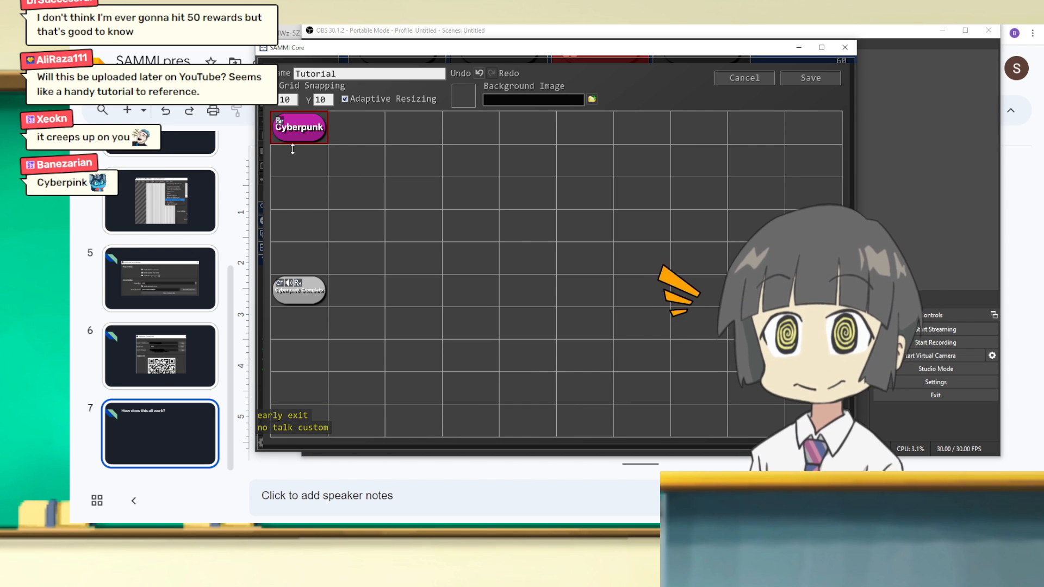
Open the Cyberpunk button's command list and add a Switch Scene command by searching for "switch".
{"action": "double_click", "coordinate": [301, 127]}
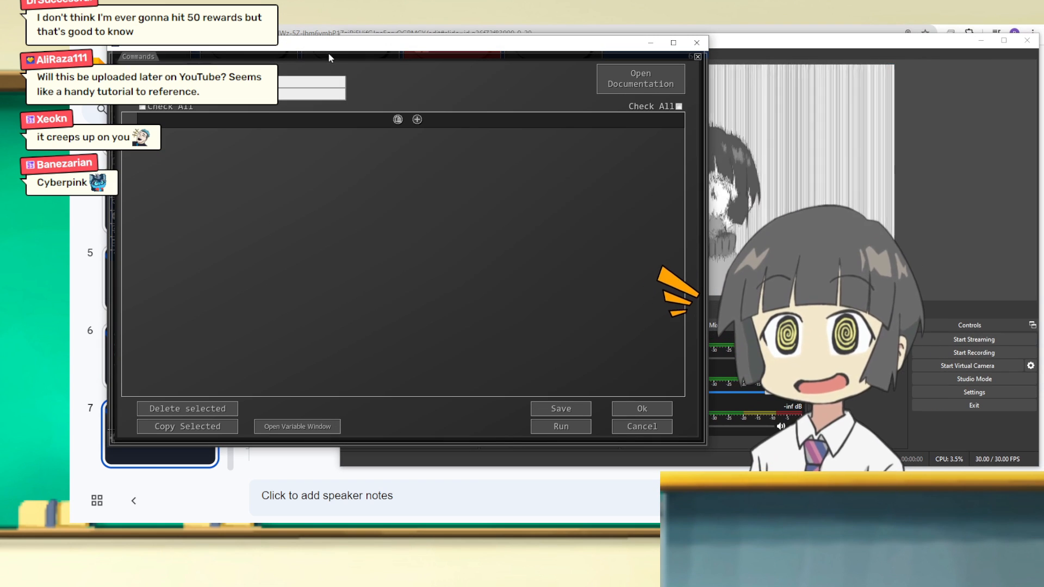
{"action": "left_click_drag", "start_coordinate": [331, 49], "coordinate": [478, 61]}
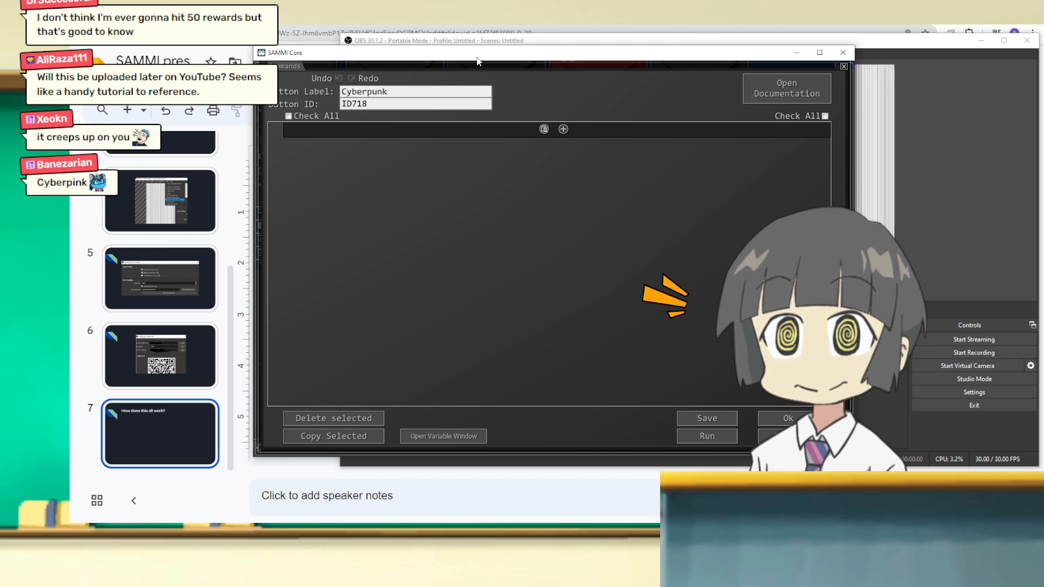
{"action": "left_click", "coordinate": [563, 129]}
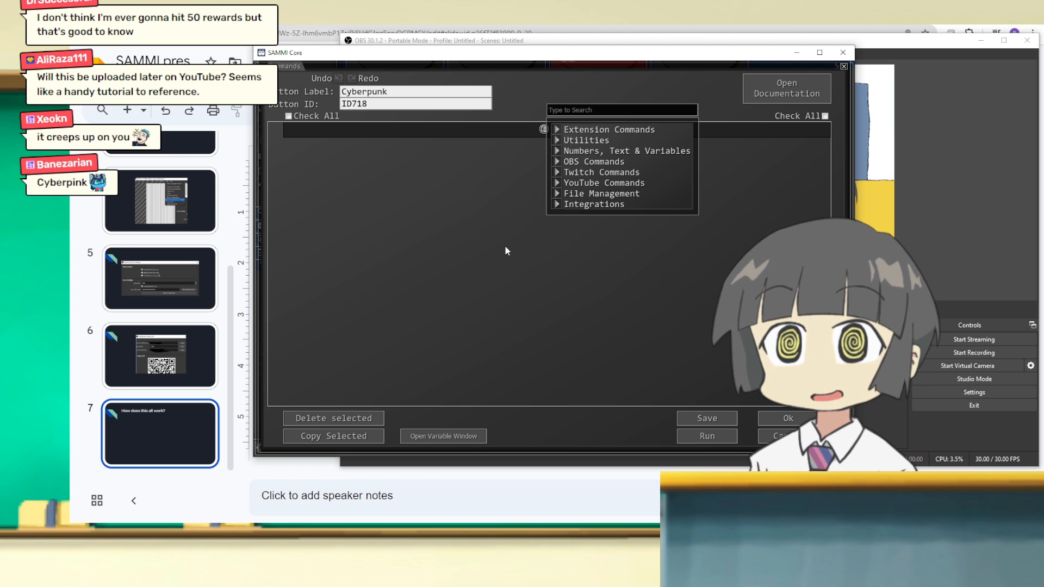
{"action": "type", "text": "obs"}
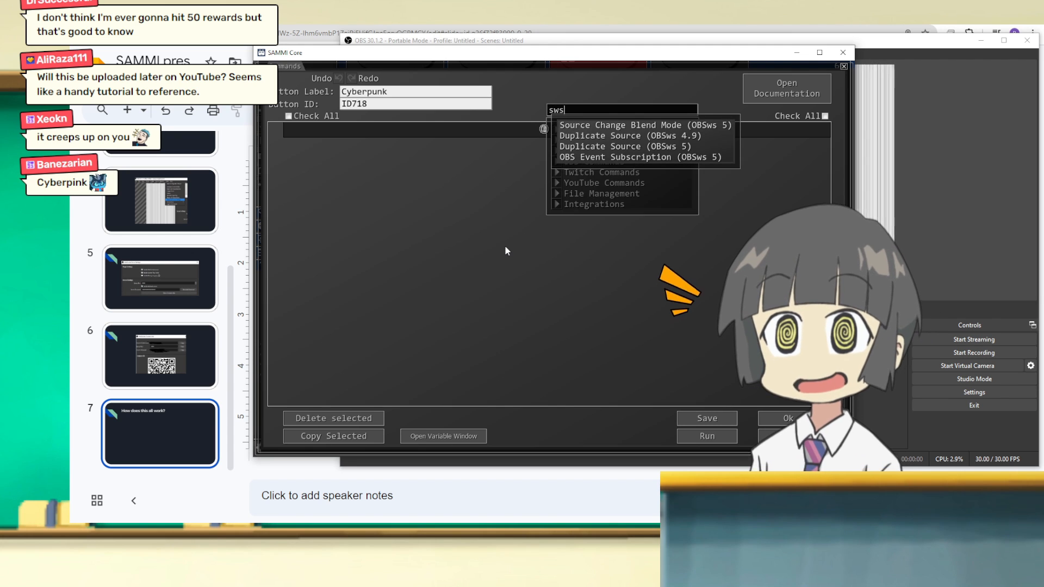
{"action": "key", "text": "BackSpace"}
{"action": "key", "text": "BackSpace"}
{"action": "key", "text": "BackSpace"}
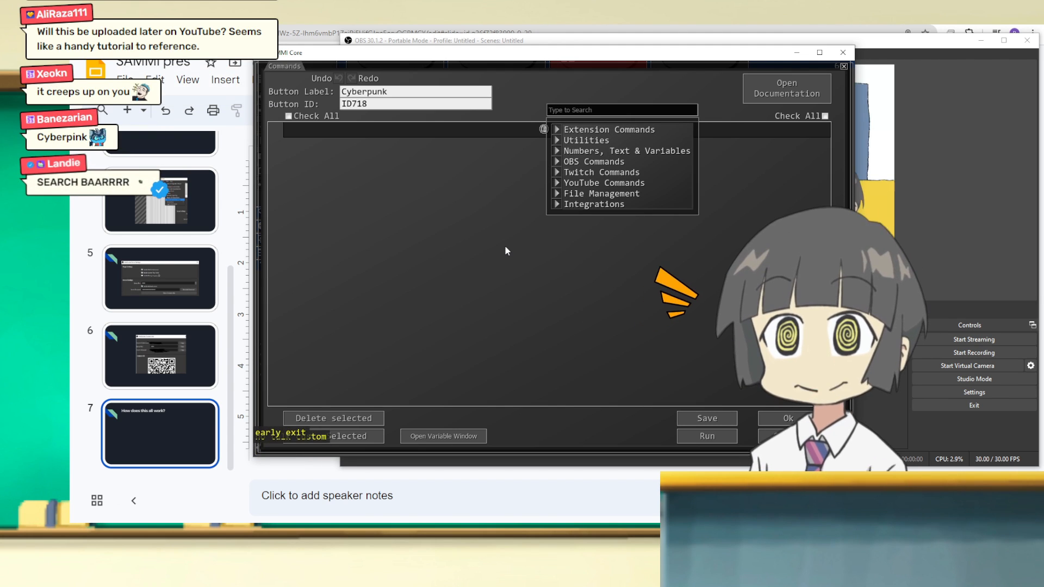
{"action": "type", "text": "switch"}
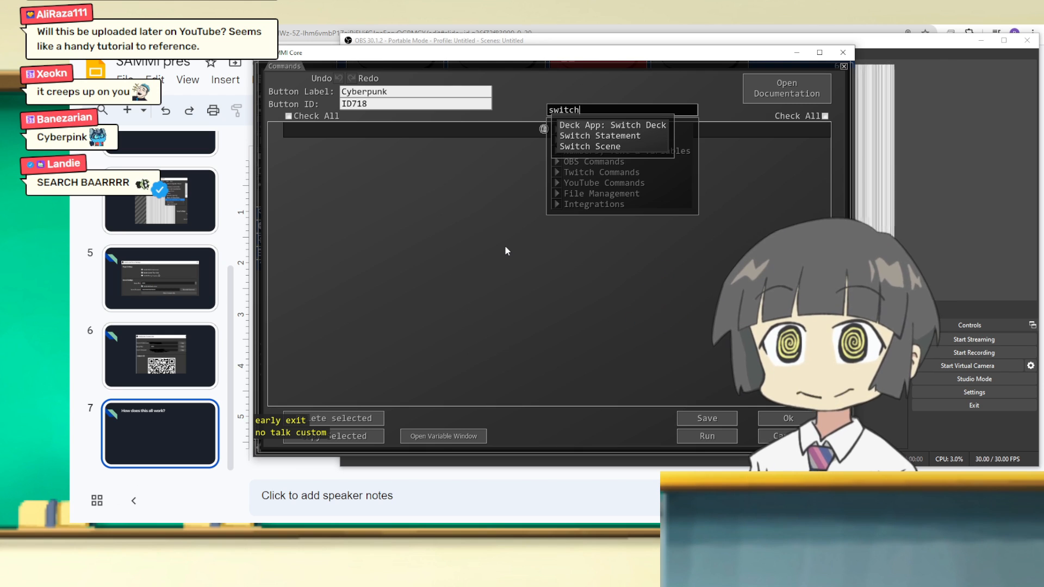
{"action": "left_click", "coordinate": [590, 146]}
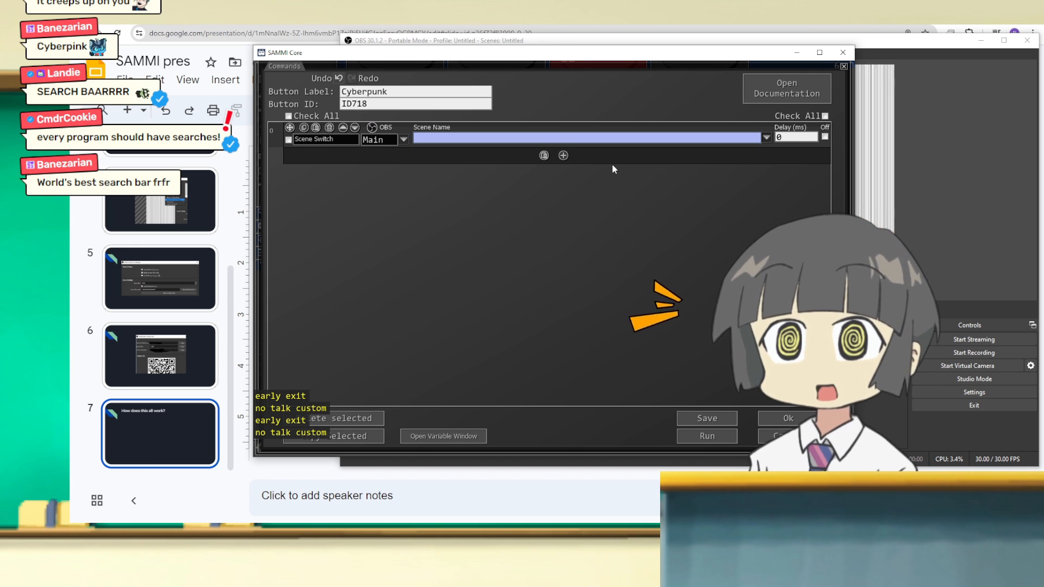
Look through the scene list of the live streaming OBS and return to the Cyberpunk button's command list.
{"action": "key", "text": "alt+Tab"}
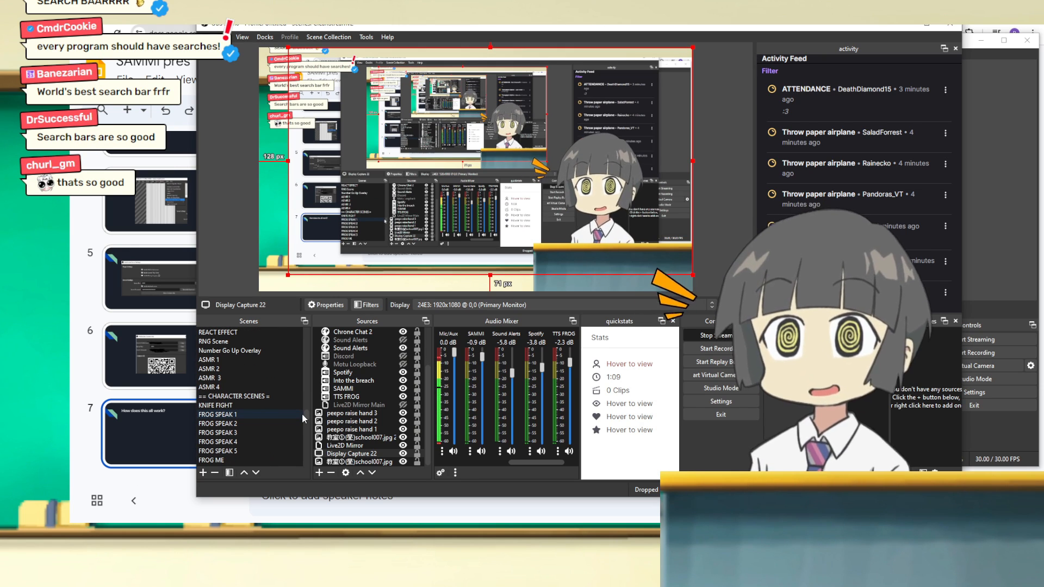
{"action": "left_click_drag", "start_coordinate": [302, 413], "coordinate": [305, 332]}
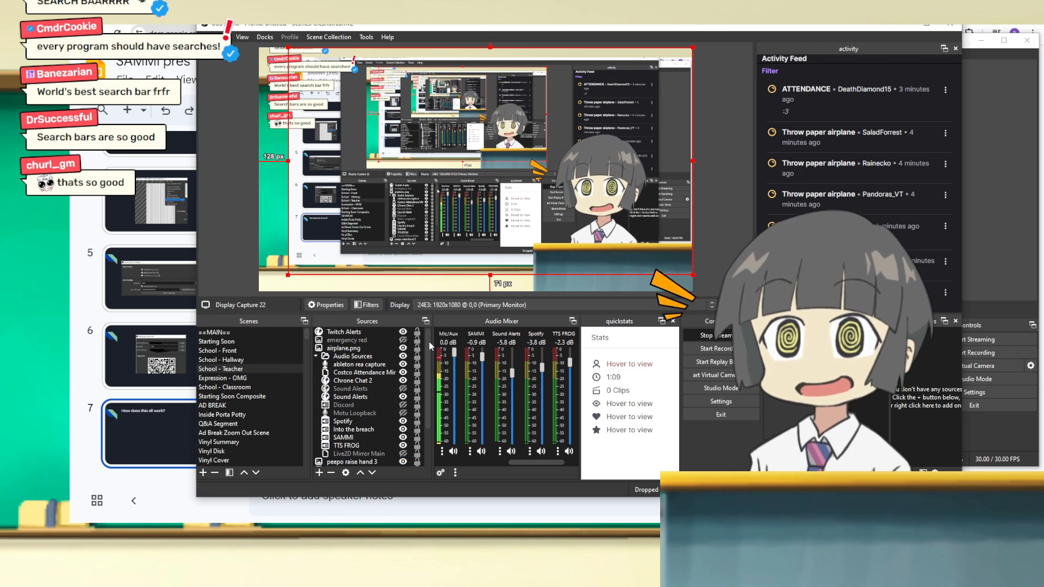
{"action": "key", "text": "alt+Tab"}
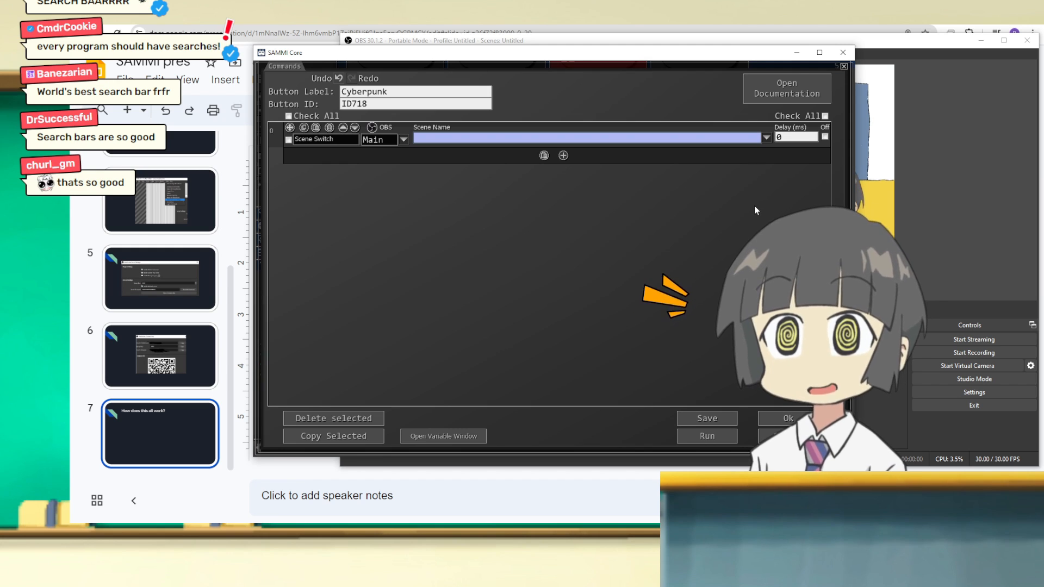
Add a Switch Scene command to the Cyberpunk button's emptied command list by searching for "scene".
{"action": "left_click", "coordinate": [766, 139]}
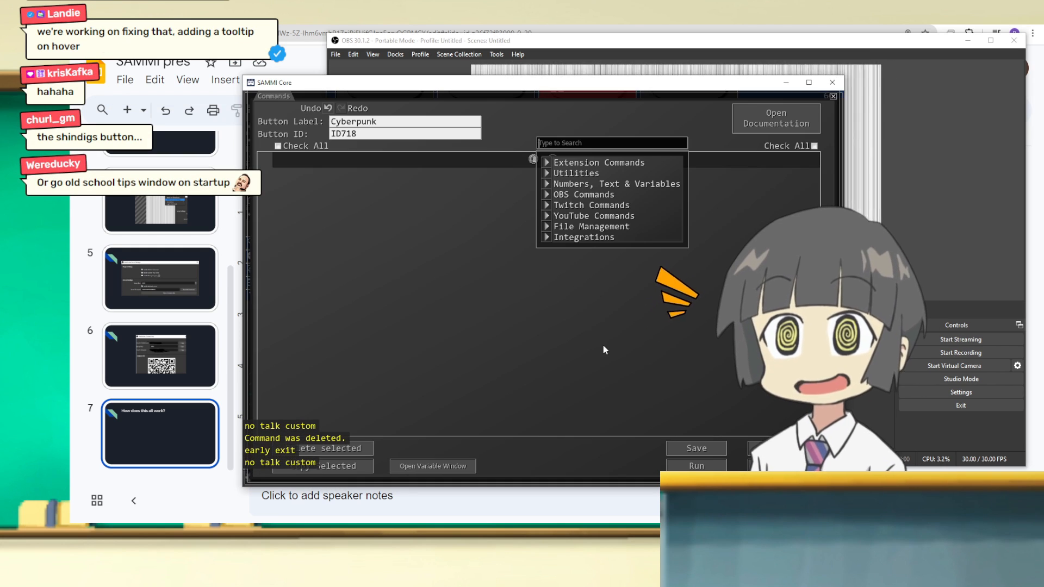
{"action": "type", "text": "scene"}
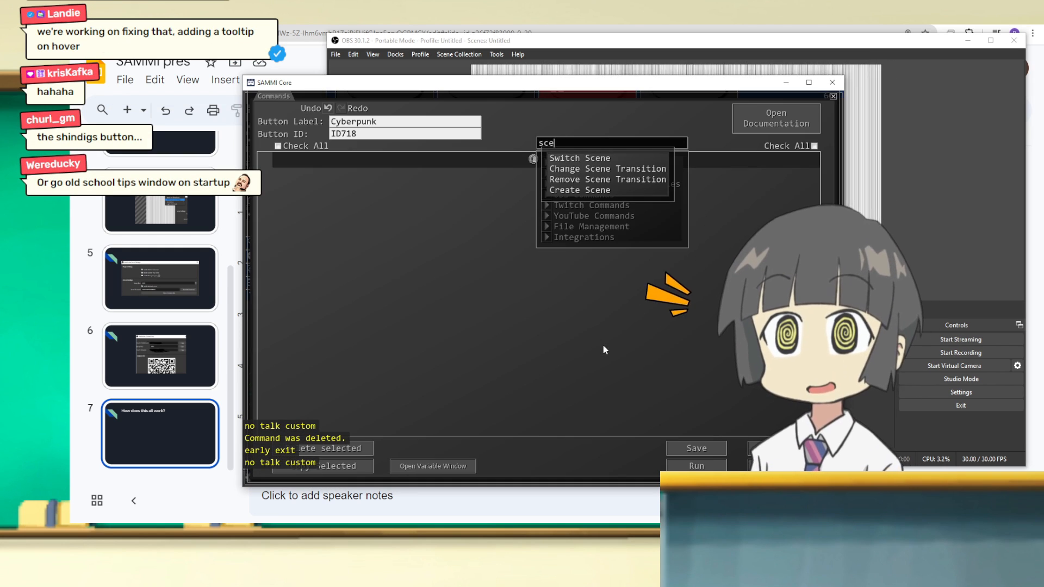
{"action": "left_click", "coordinate": [623, 160]}
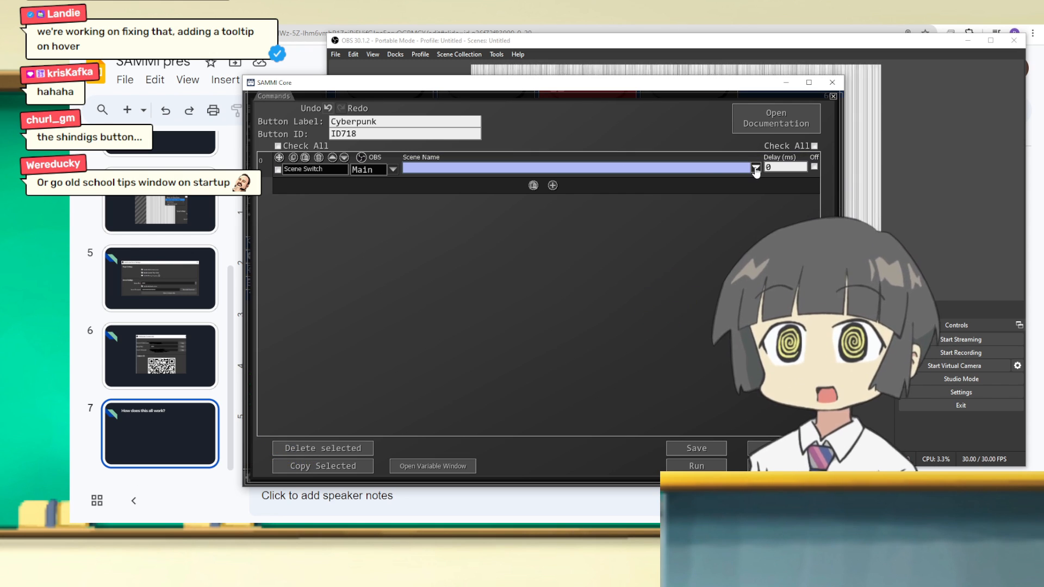
Switch to the portable OBS window and add a scene named Cyberpunk Meme directly below Main Scene.
{"action": "key", "text": "alt+Tab"}
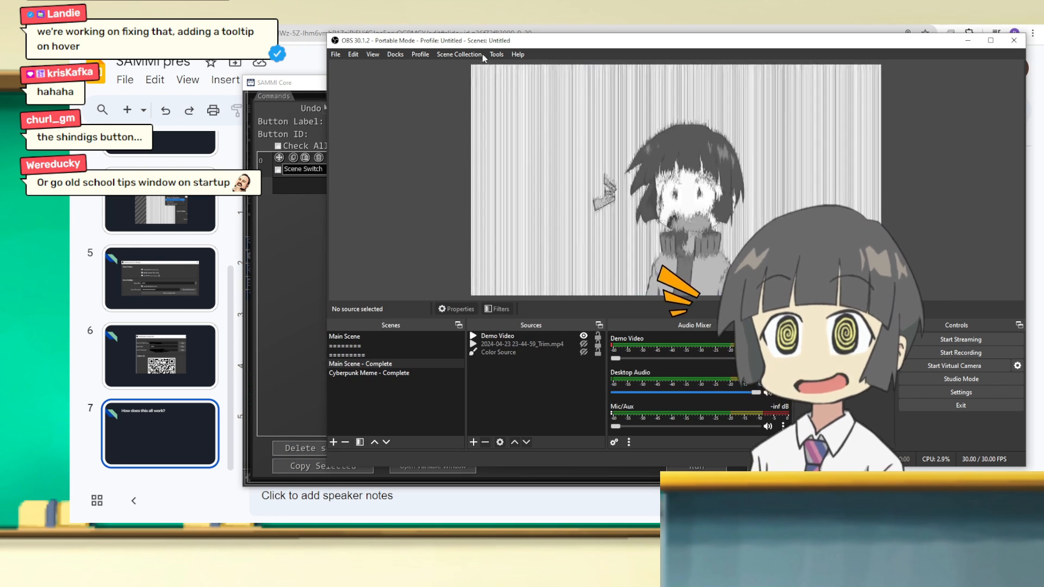
{"action": "left_click", "coordinate": [354, 336]}
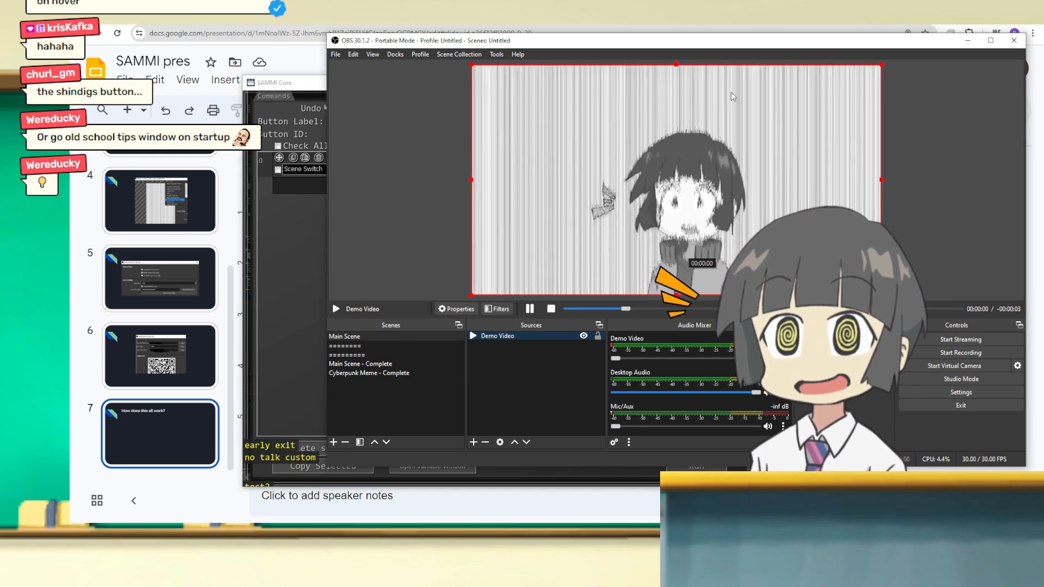
{"action": "left_click", "coordinate": [334, 442]}
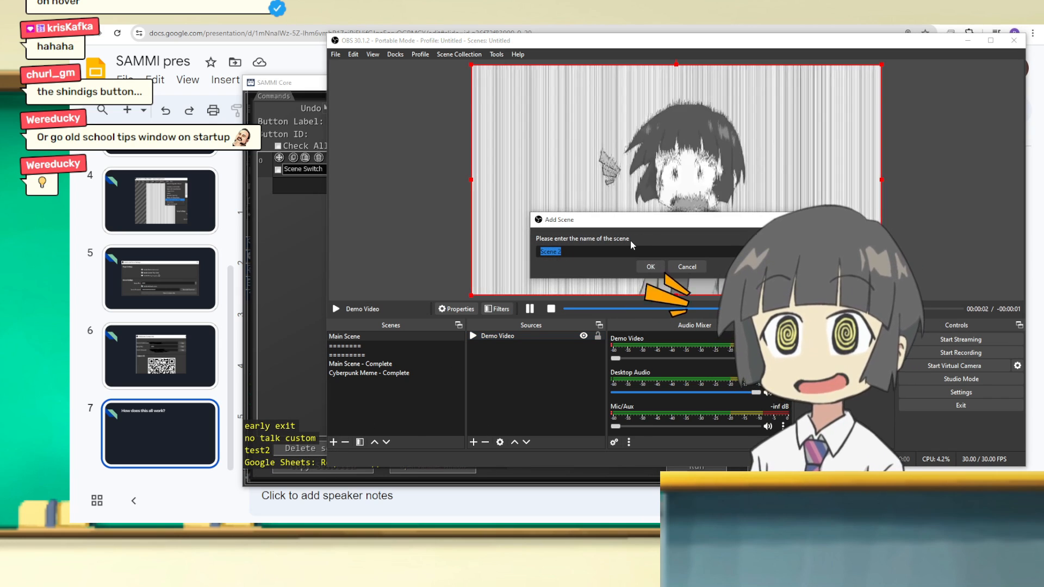
{"action": "type", "text": "cyberpunk Meme"}
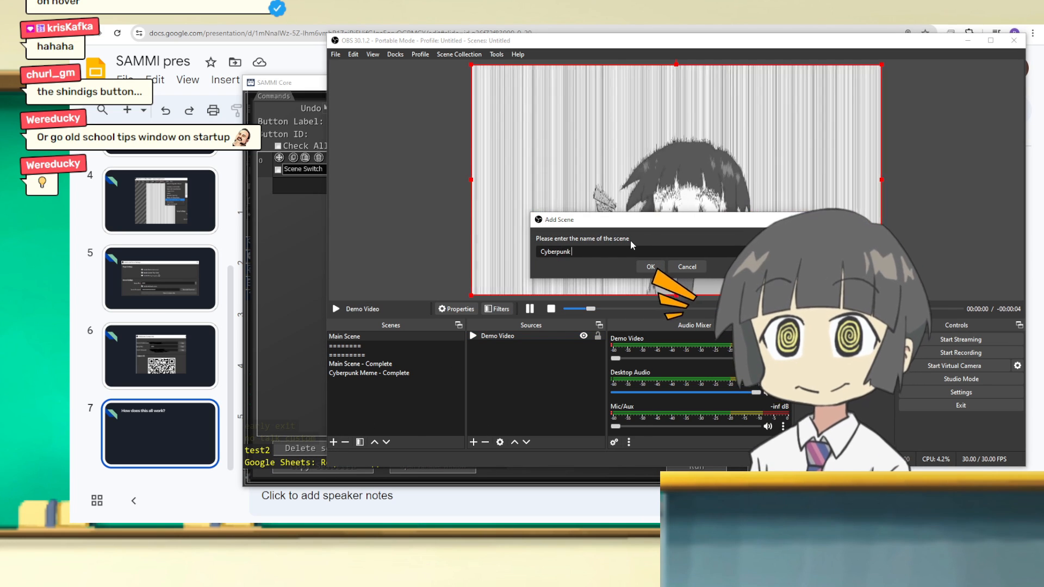
{"action": "key", "text": "Return"}
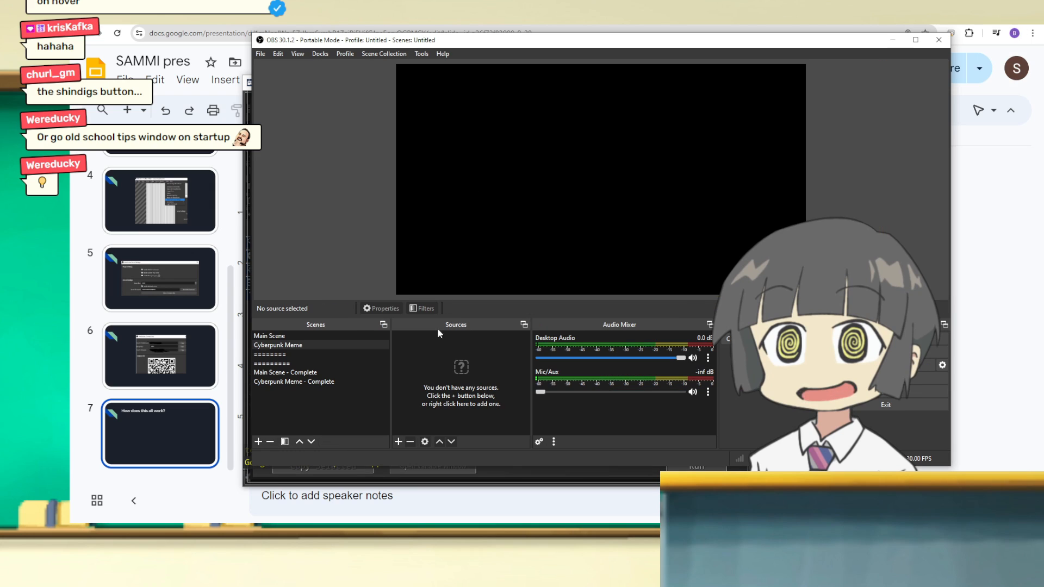
Set the Scene Switch command to the TutOBS connection and the Cyberpunk Meme scene, and run it from Main Scene.
{"action": "left_click", "coordinate": [288, 336]}
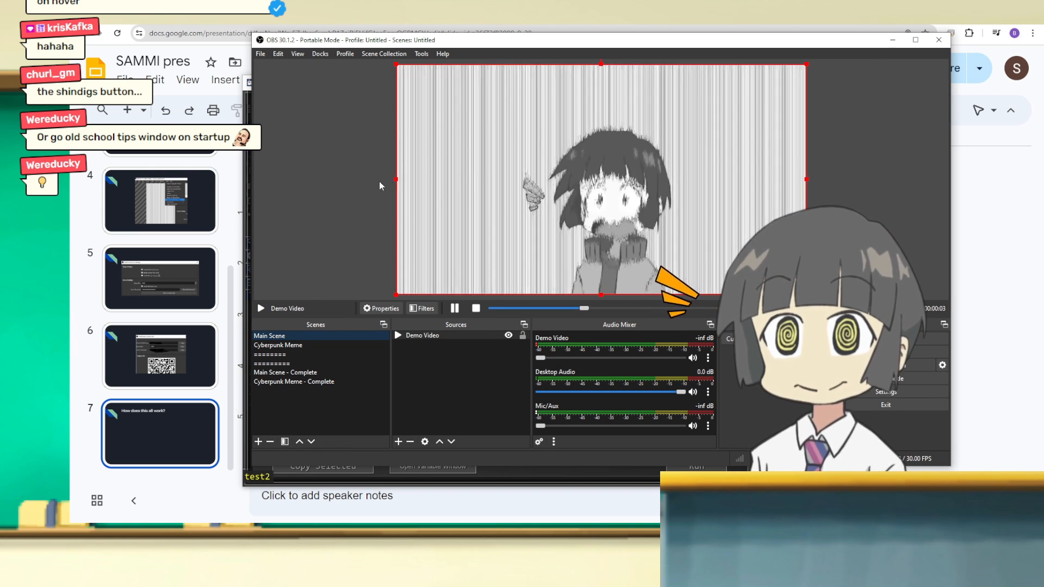
{"action": "left_click", "coordinate": [292, 346]}
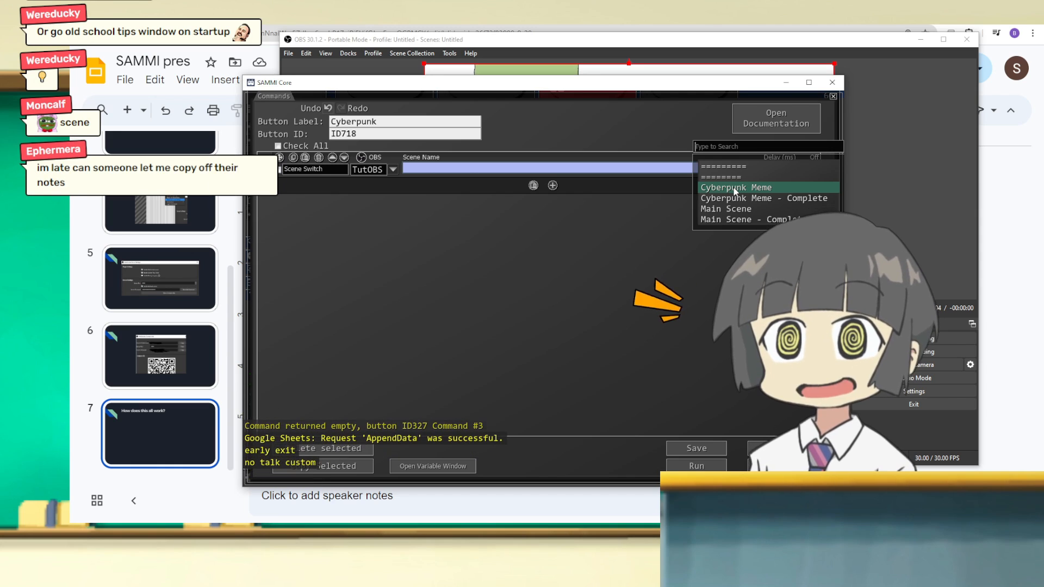
{"action": "left_click_drag", "start_coordinate": [611, 87], "coordinate": [253, 91]}
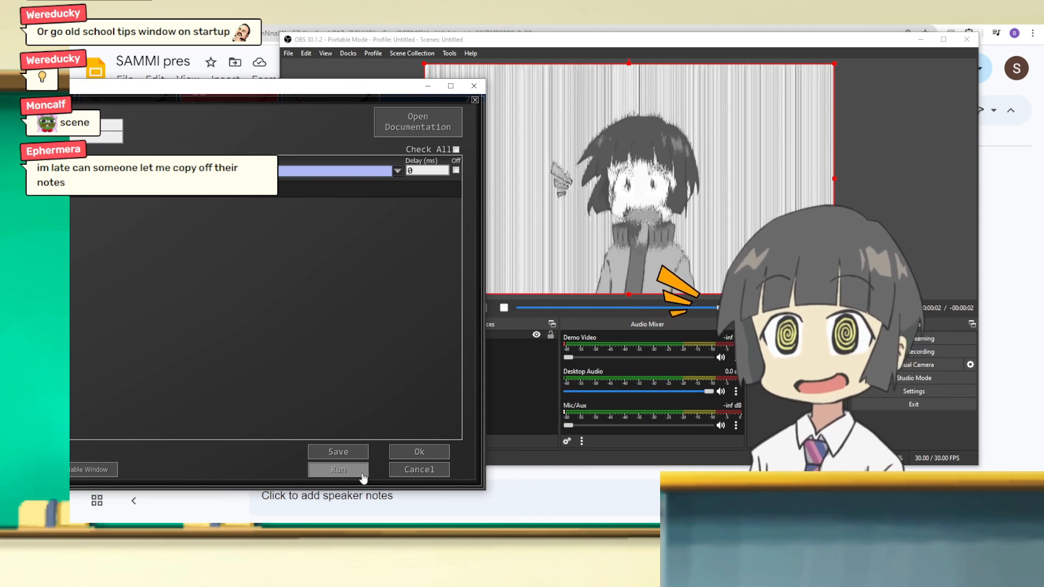
{"action": "left_click", "coordinate": [363, 471]}
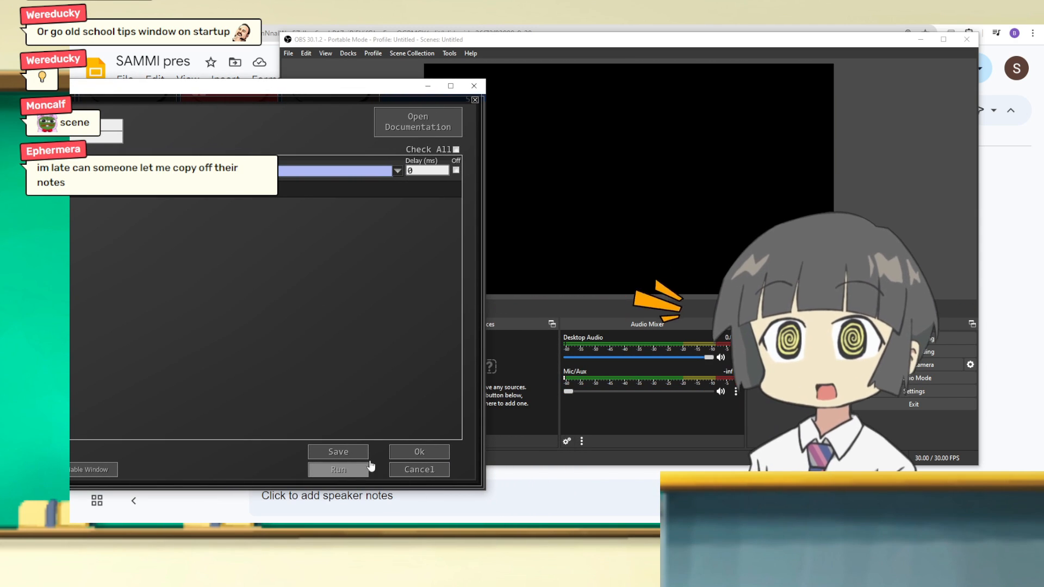
Move the portable OBS window aside, return it to Main Scene and bring the Cyberpunk button's commands back to the front.
{"action": "left_click", "coordinate": [512, 50]}
{"action": "left_click_drag", "start_coordinate": [511, 48], "coordinate": [559, 45]}
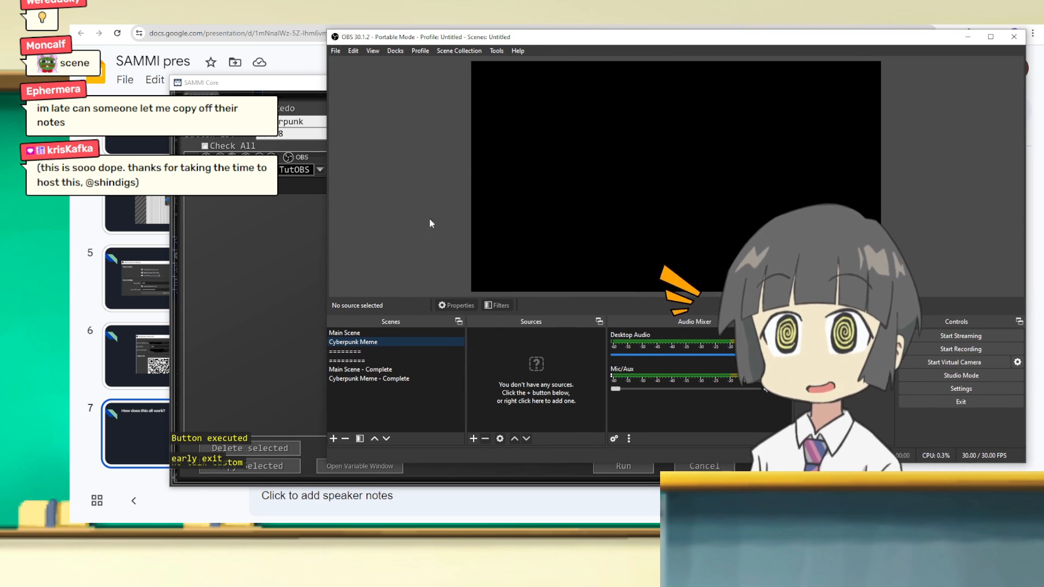
{"action": "left_click", "coordinate": [370, 332]}
{"action": "left_click", "coordinate": [246, 316]}
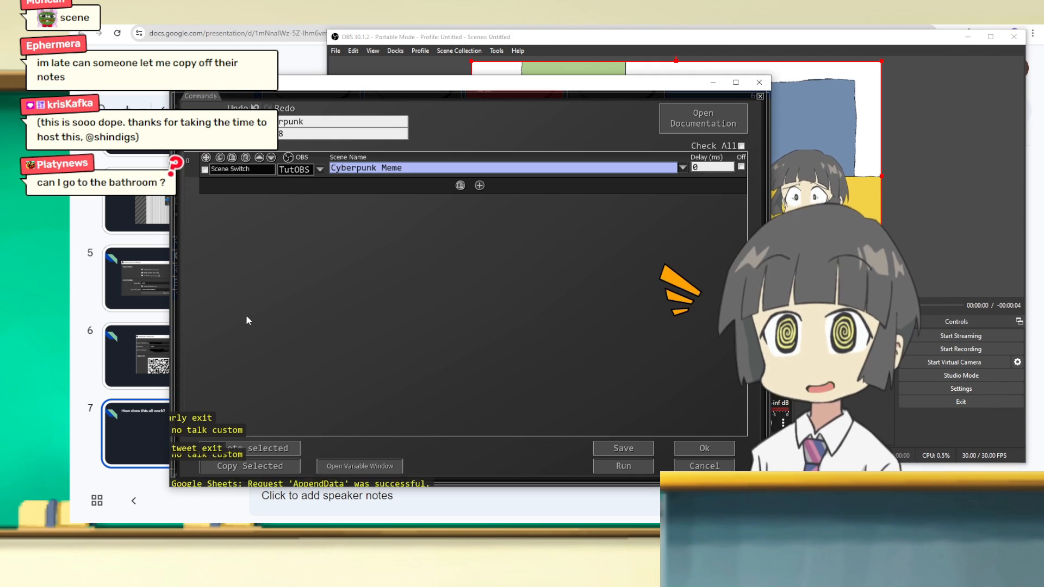
Alternate between the Main Scene and Cyberpunk Meme scenes in the portable OBS to compare their contents.
{"action": "left_click", "coordinate": [442, 48]}
{"action": "left_click", "coordinate": [378, 342]}
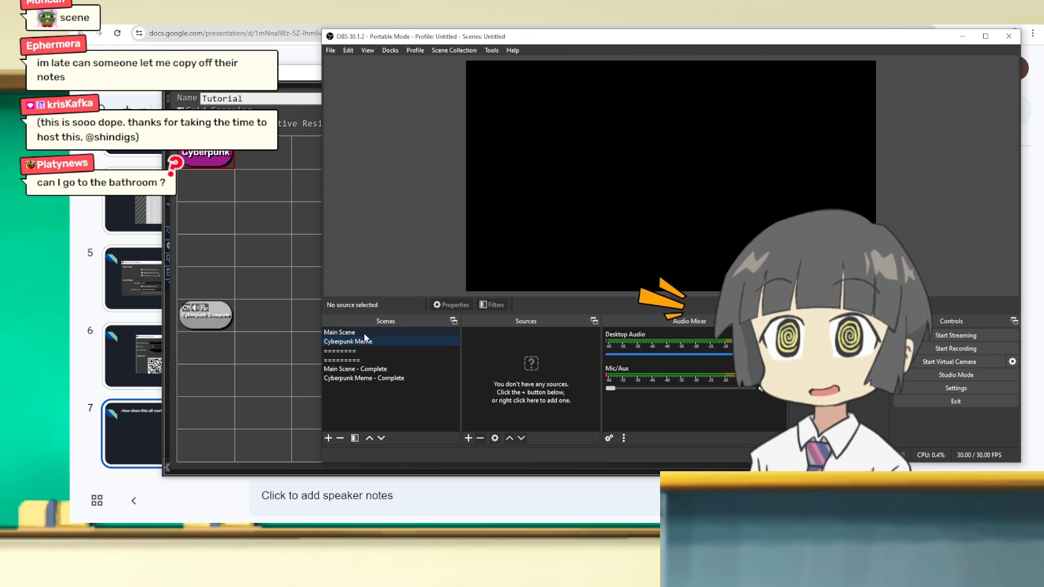
{"action": "left_click", "coordinate": [364, 333]}
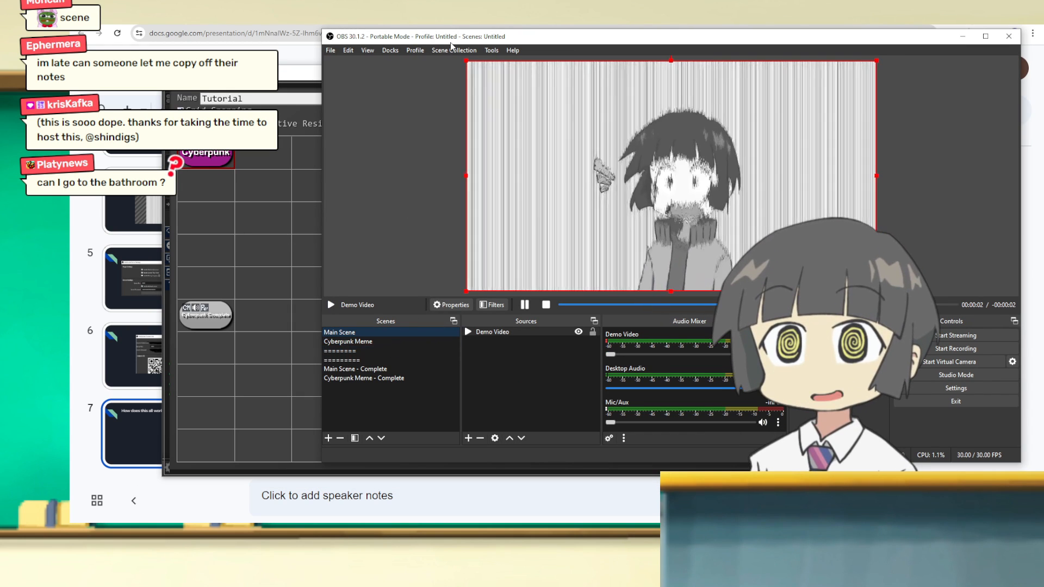
{"action": "left_click_drag", "start_coordinate": [450, 42], "coordinate": [419, 48]}
{"action": "left_click", "coordinate": [341, 347]}
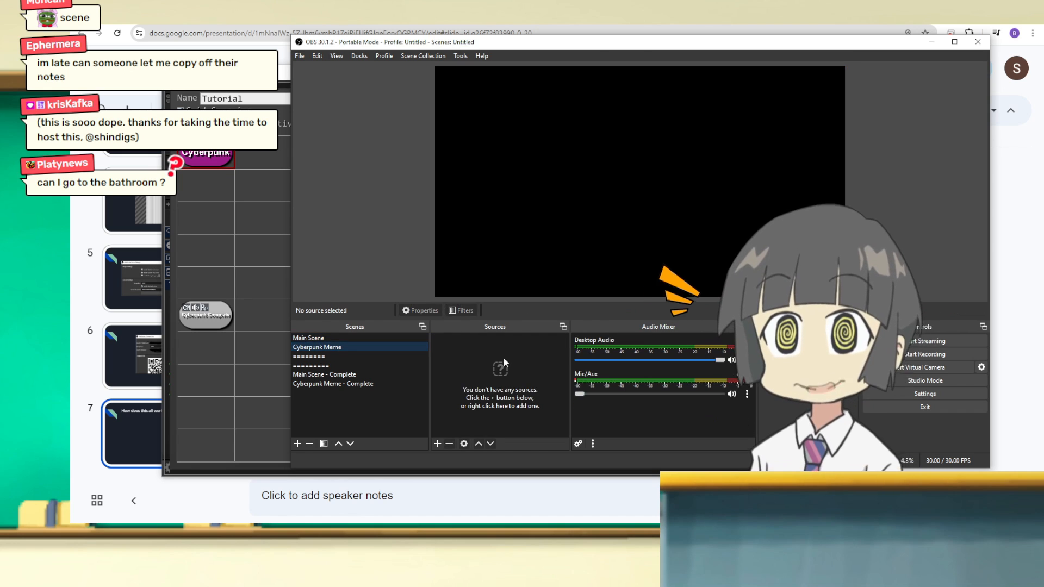
{"action": "right_click", "coordinate": [503, 357]}
{"action": "mouse_move", "coordinate": [566, 364]}
{"action": "left_click", "coordinate": [464, 350]}
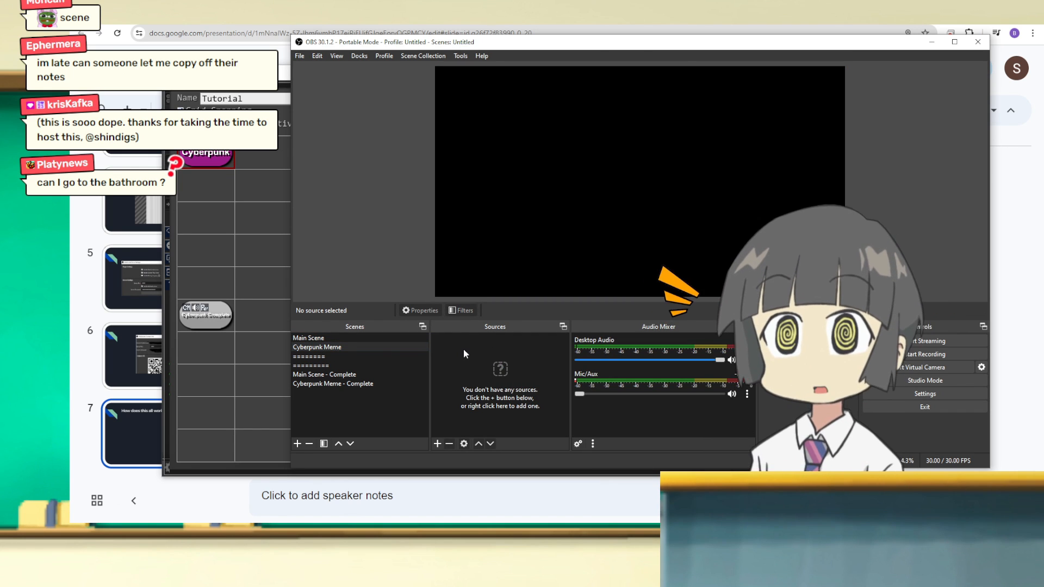
Add a new Source Clone source with its default name to the empty Cyberpunk Meme scene.
{"action": "left_click", "coordinate": [343, 337]}
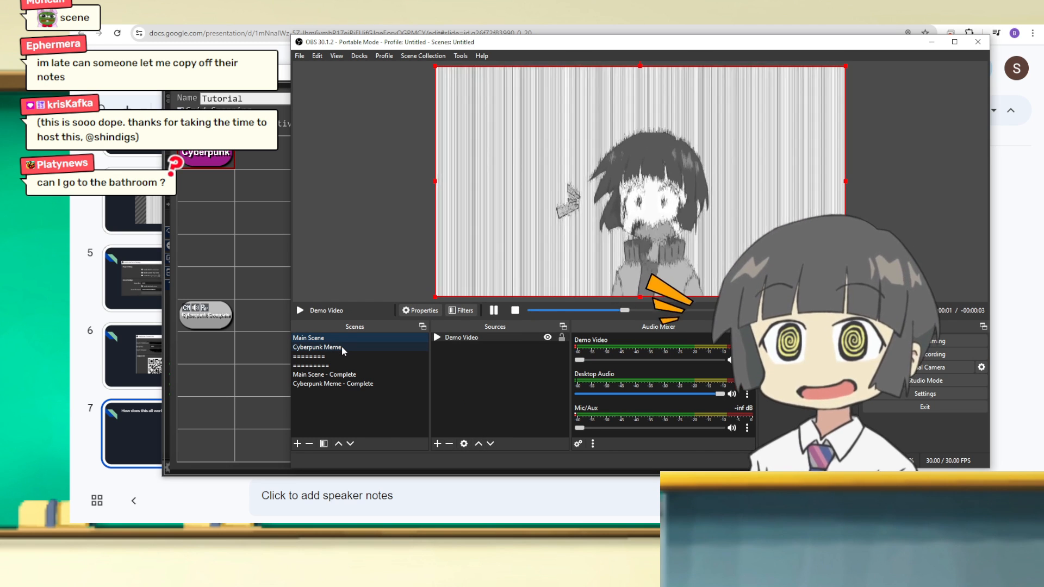
{"action": "left_click", "coordinate": [342, 346]}
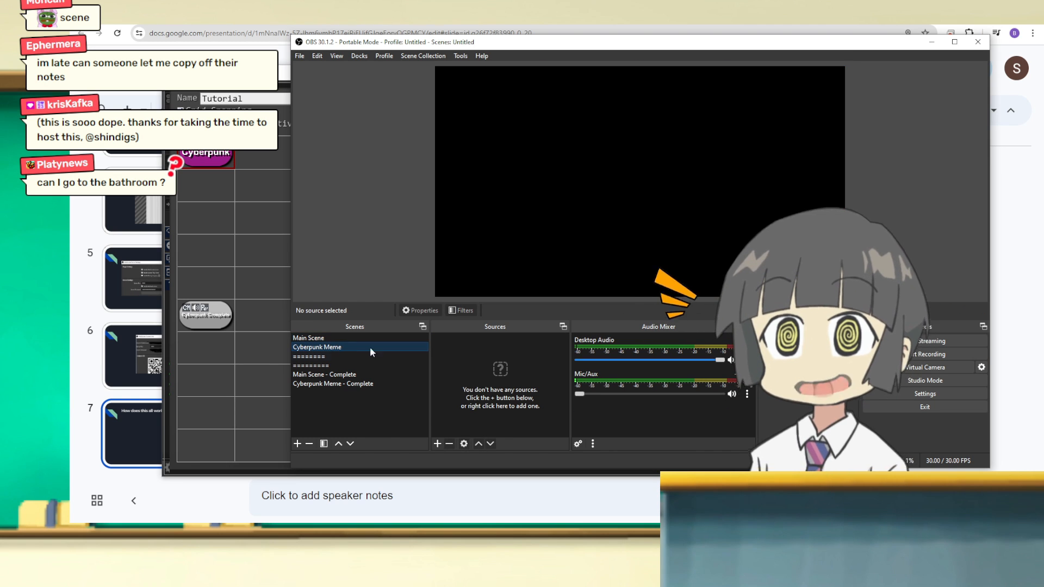
{"action": "right_click", "coordinate": [472, 357]}
{"action": "mouse_move", "coordinate": [486, 365]}
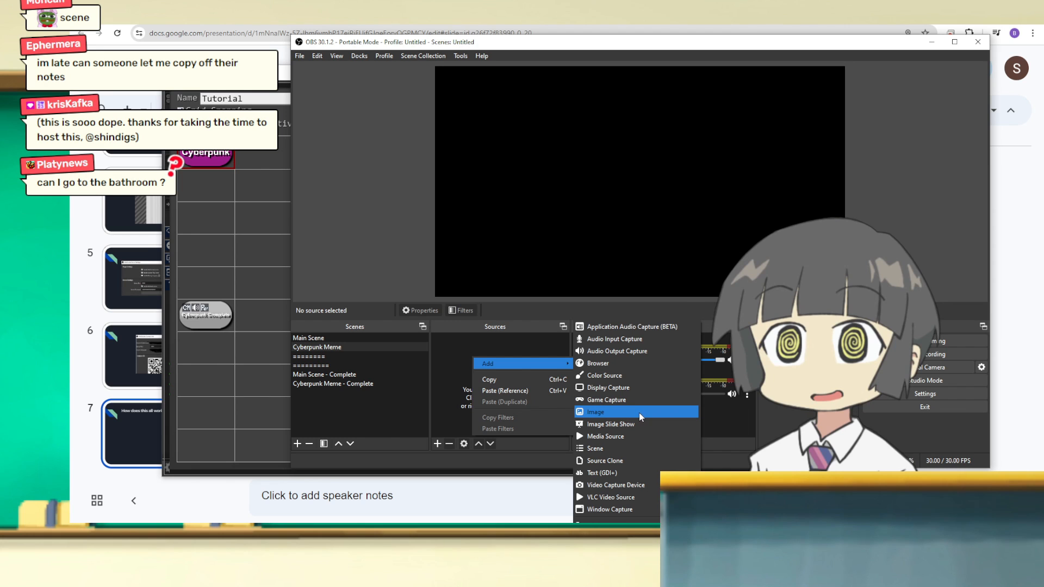
{"action": "left_click", "coordinate": [626, 461]}
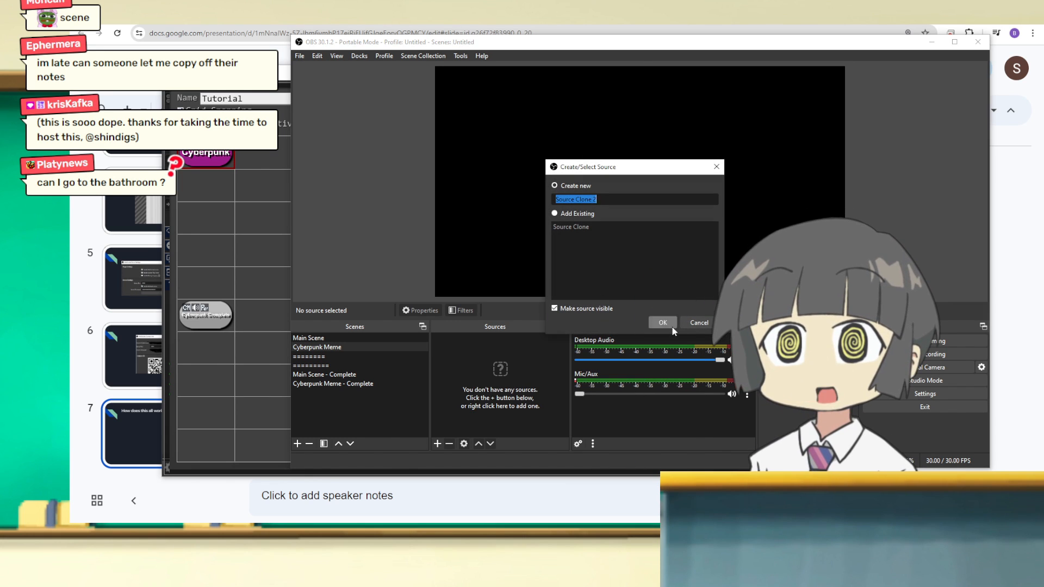
{"action": "left_click", "coordinate": [672, 327]}
{"action": "left_click", "coordinate": [524, 257]}
{"action": "left_click", "coordinate": [520, 267]}
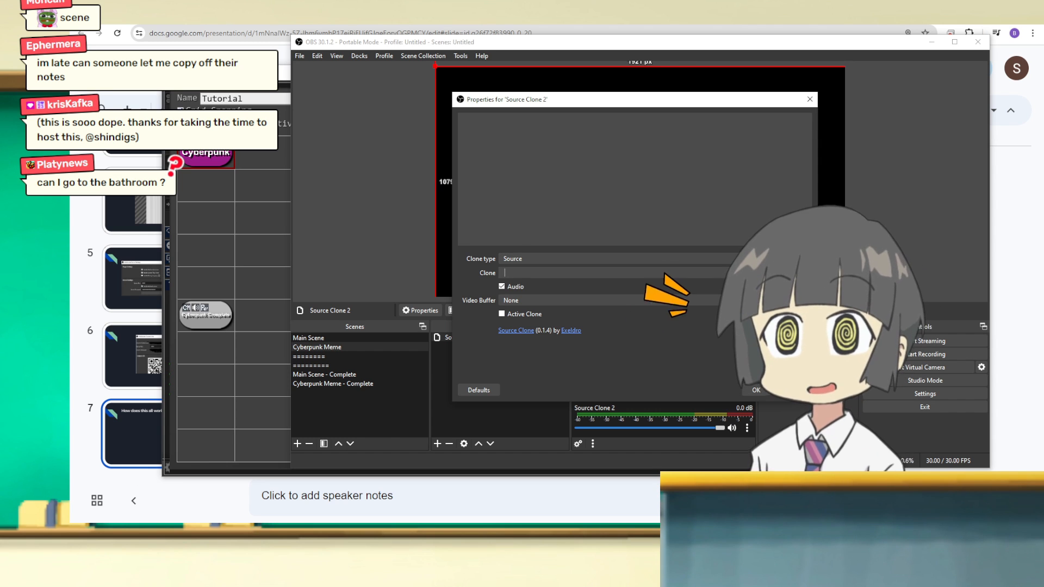
Make the source clone copy Main Scene with Audio and Active Clone off, and confirm its properties.
{"action": "left_click", "coordinate": [505, 273]}
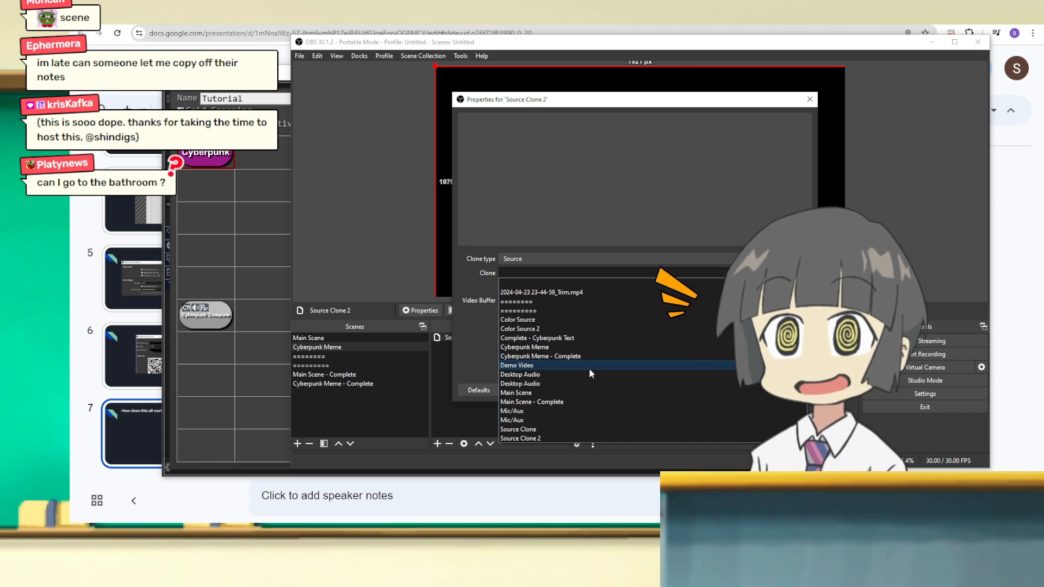
{"action": "left_click", "coordinate": [581, 390]}
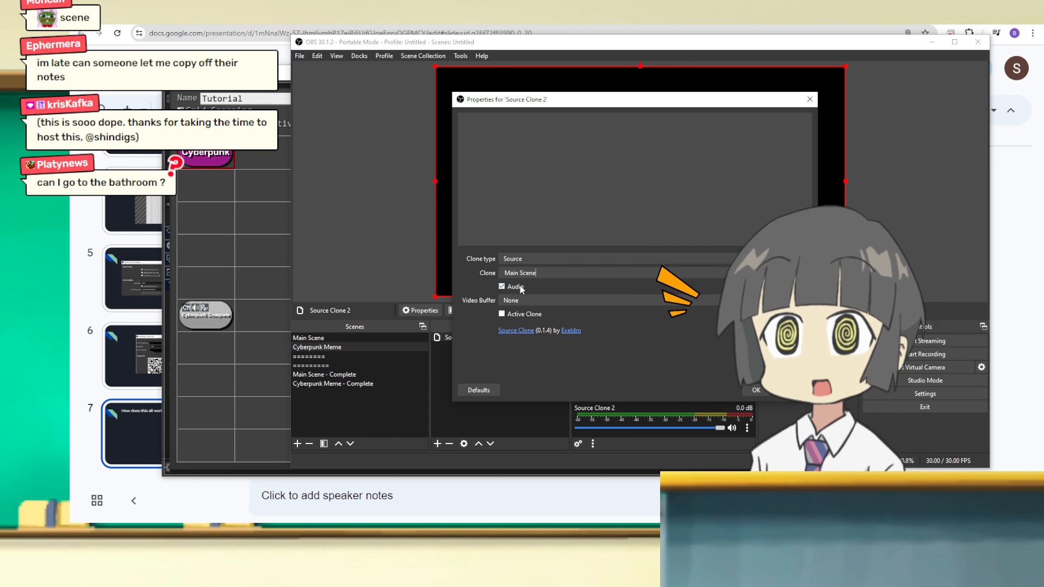
{"action": "left_click", "coordinate": [501, 314]}
{"action": "left_click", "coordinate": [501, 314]}
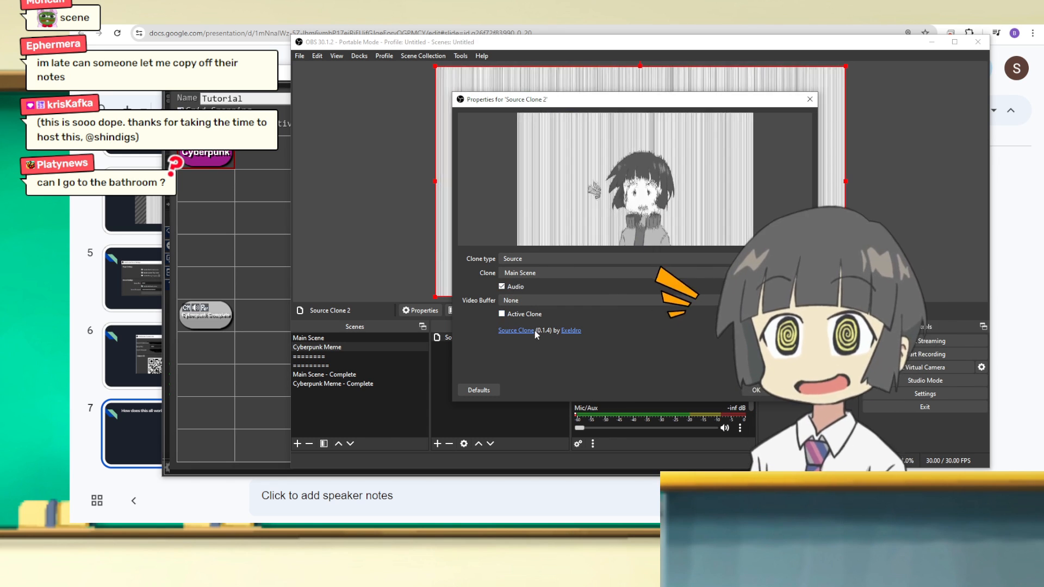
{"action": "left_click", "coordinate": [501, 314]}
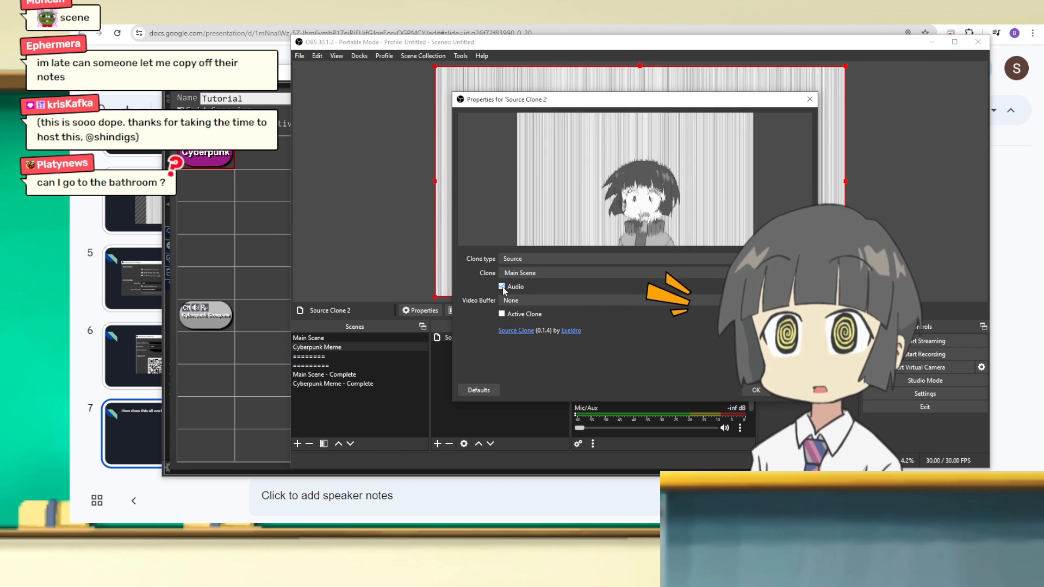
{"action": "left_click", "coordinate": [501, 287]}
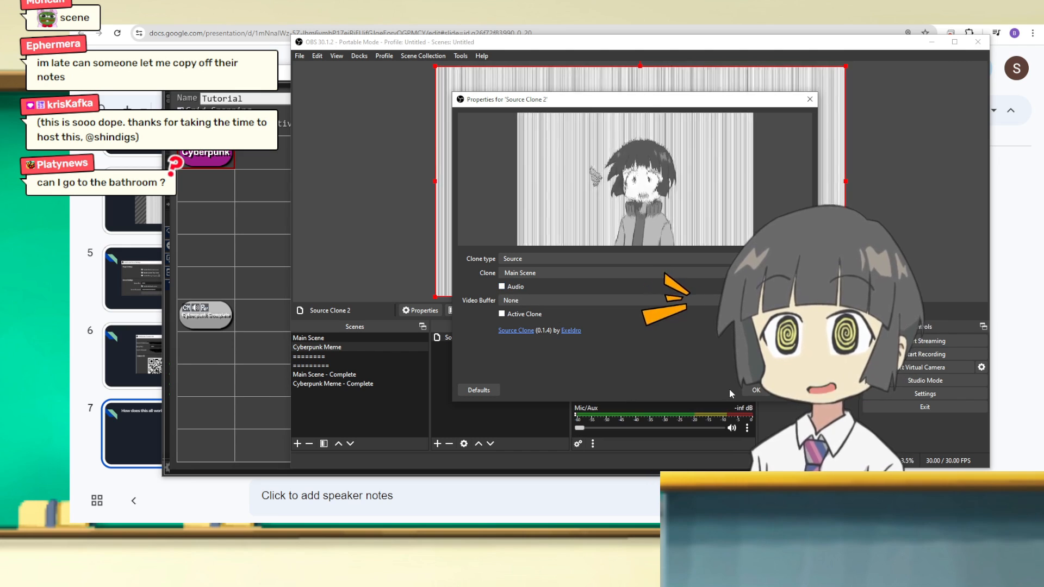
{"action": "left_click", "coordinate": [760, 392]}
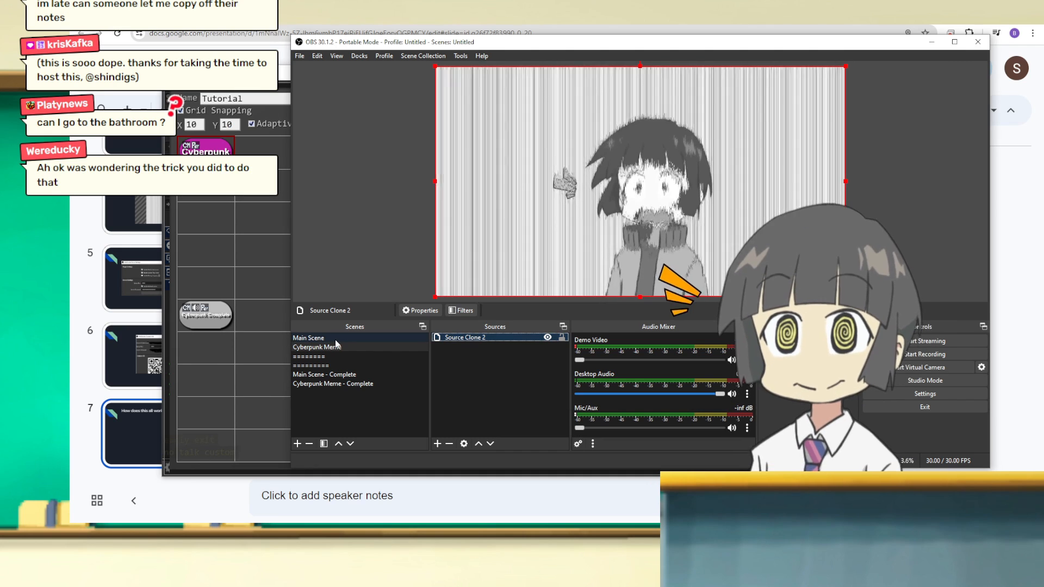
Add a Color Source with its default name to the Cyberpunk Meme scene and set its colour to black (#000000).
{"action": "left_click", "coordinate": [320, 338]}
{"action": "left_click", "coordinate": [338, 347]}
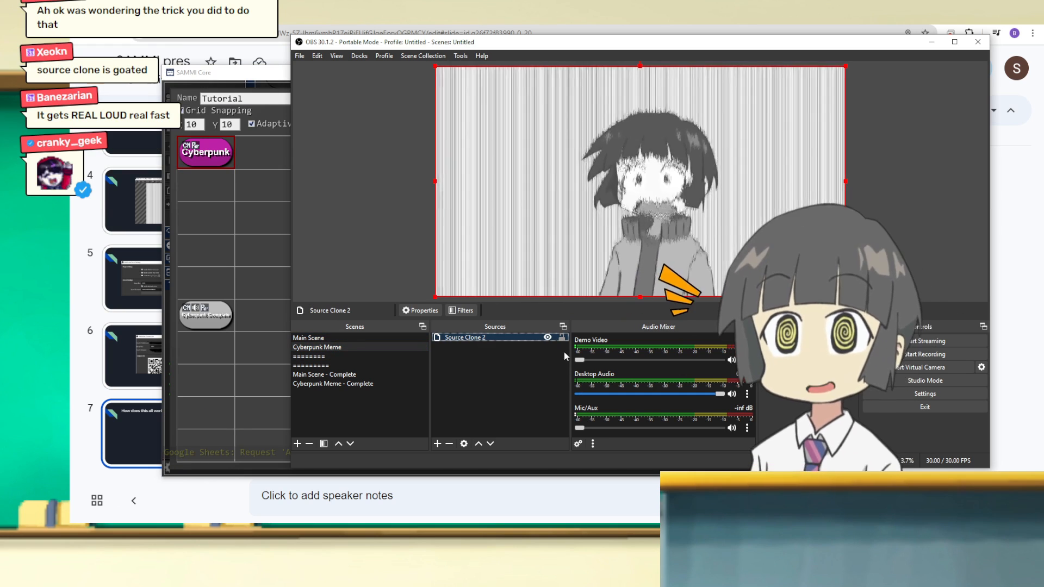
{"action": "right_click", "coordinate": [513, 371]}
{"action": "mouse_move", "coordinate": [526, 378]}
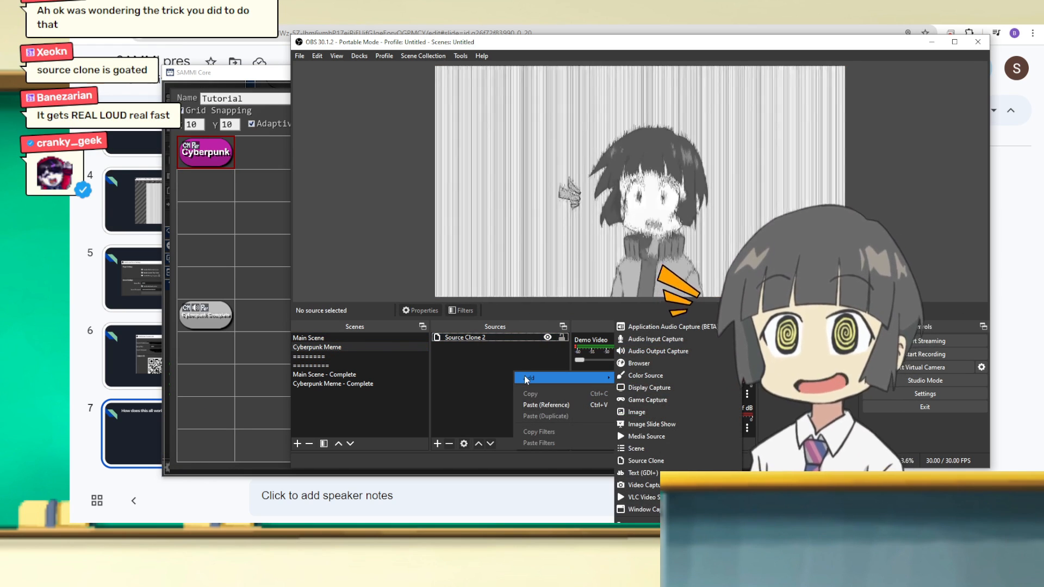
{"action": "left_click", "coordinate": [646, 376]}
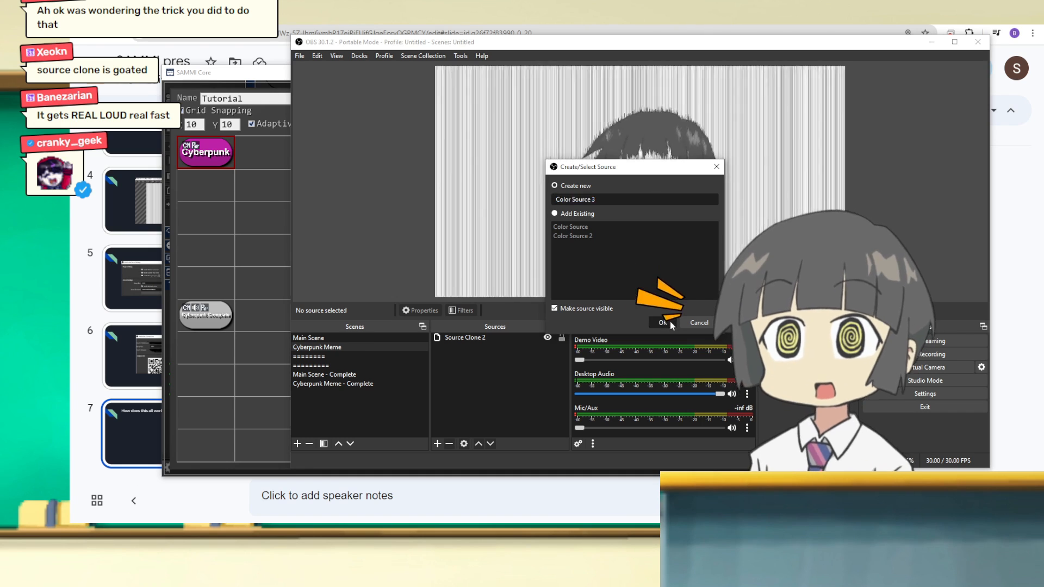
{"action": "left_click", "coordinate": [664, 322]}
{"action": "left_click", "coordinate": [565, 259]}
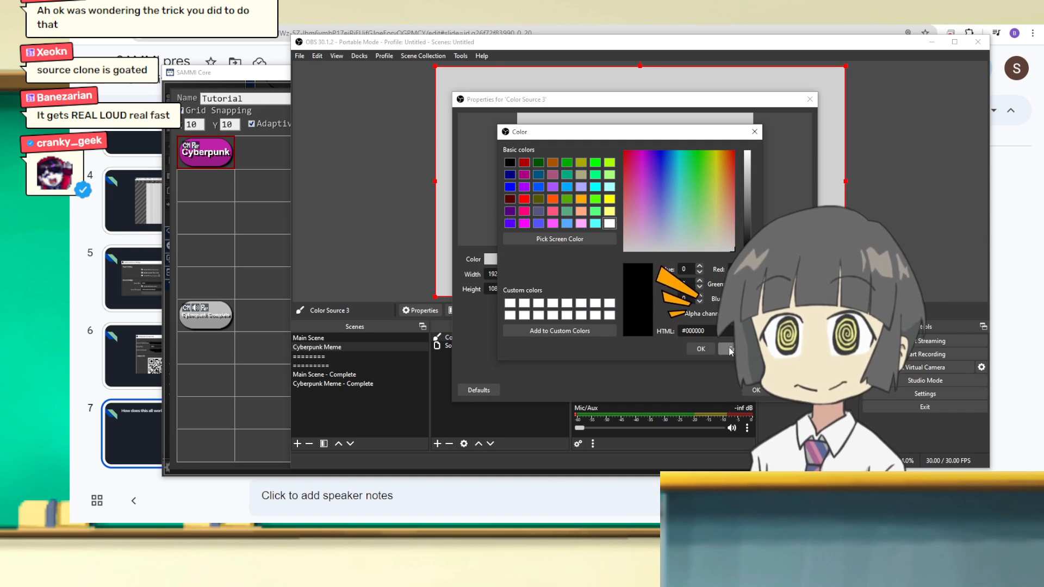
{"action": "left_click", "coordinate": [701, 348]}
{"action": "left_click", "coordinate": [758, 390]}
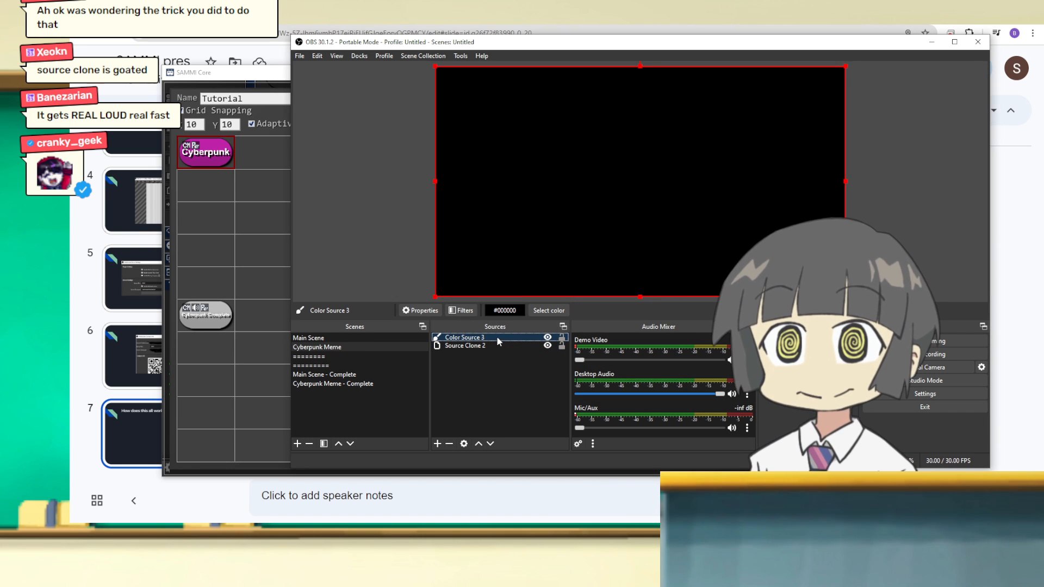
Place the black colour source beneath the source clone, then shrink and reposition the clone about 280 px from the canvas's left edge and 57 px from its top.
{"action": "left_click_drag", "start_coordinate": [497, 336], "coordinate": [499, 352]}
{"action": "left_click", "coordinate": [498, 338]}
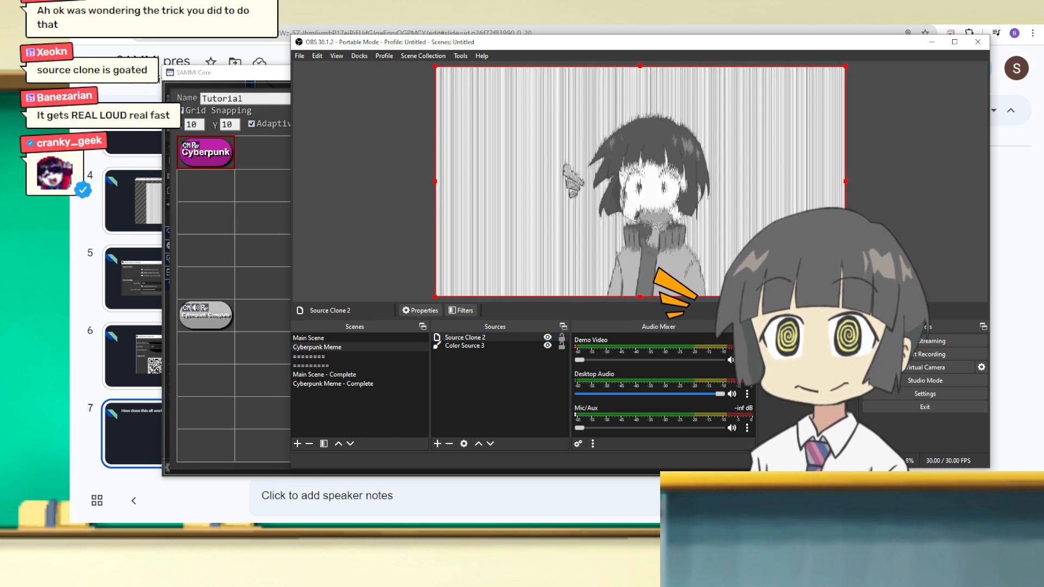
{"action": "left_click_drag", "start_coordinate": [845, 296], "coordinate": [723, 228]}
{"action": "left_click_drag", "start_coordinate": [592, 165], "coordinate": [653, 176]}
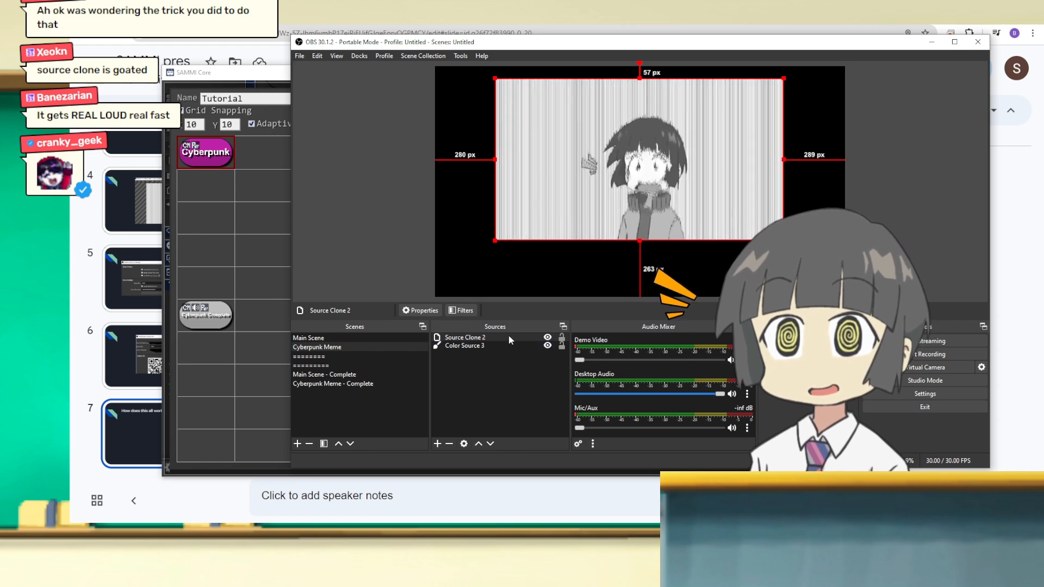
{"action": "left_click", "coordinate": [473, 367]}
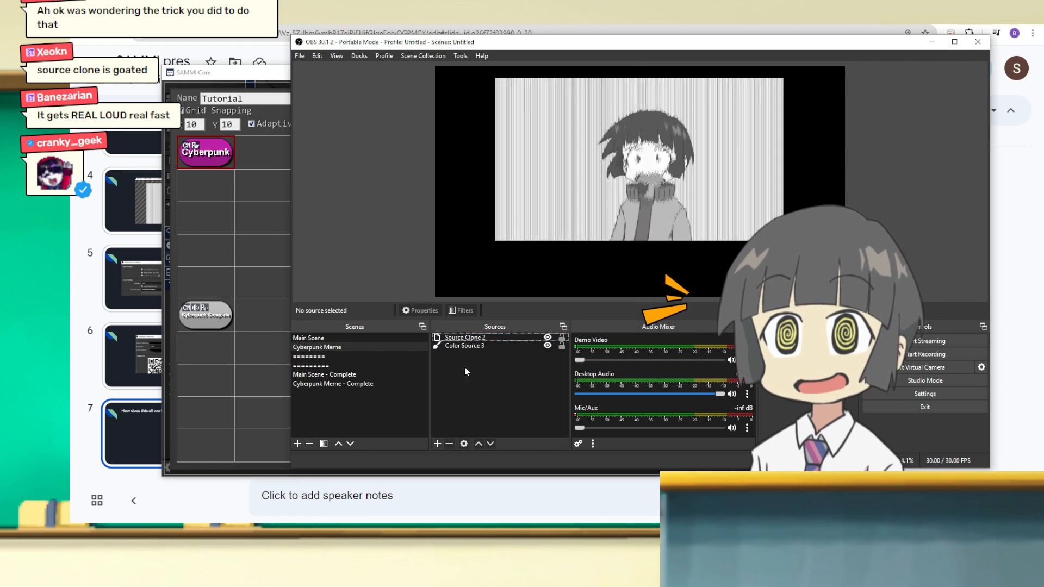
Add a new Text (GDI+) source named "Meme Text" to the Cyberpunk Meme scene.
{"action": "right_click", "coordinate": [465, 367]}
{"action": "mouse_move", "coordinate": [473, 373]}
{"action": "left_click", "coordinate": [614, 470]}
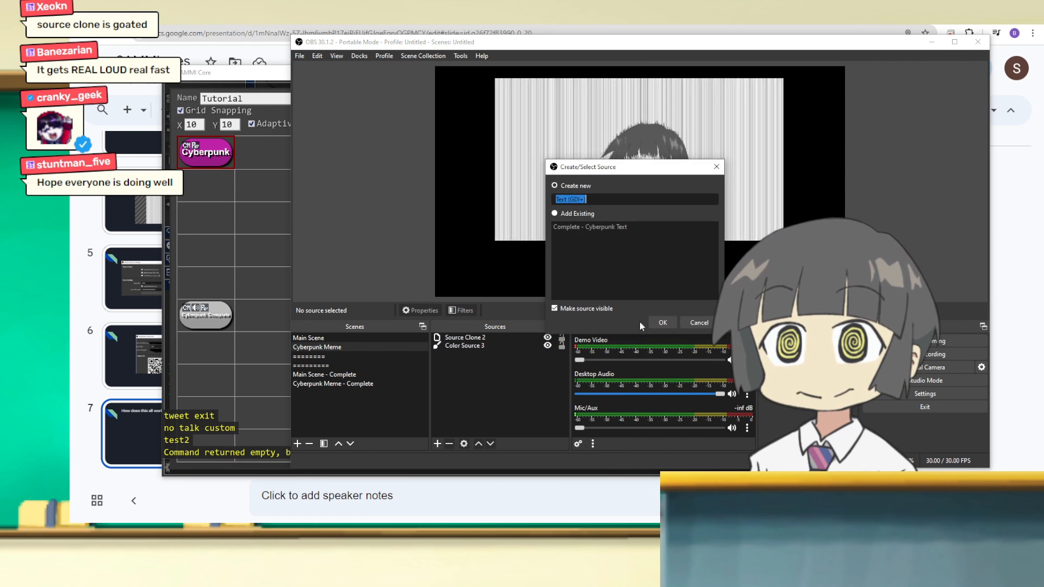
{"action": "type", "text": "Meme Text"}
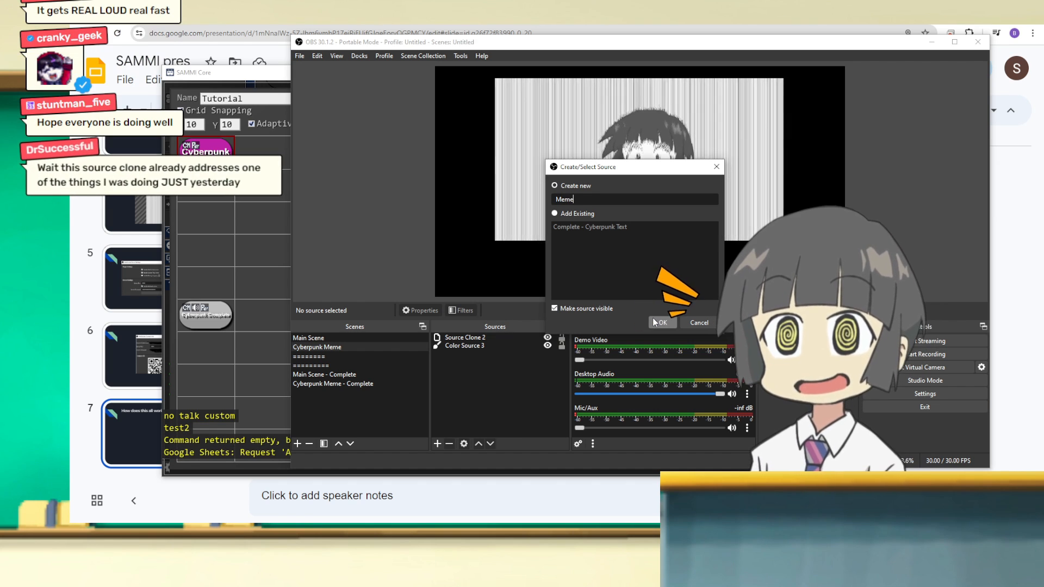
{"action": "left_click", "coordinate": [657, 322]}
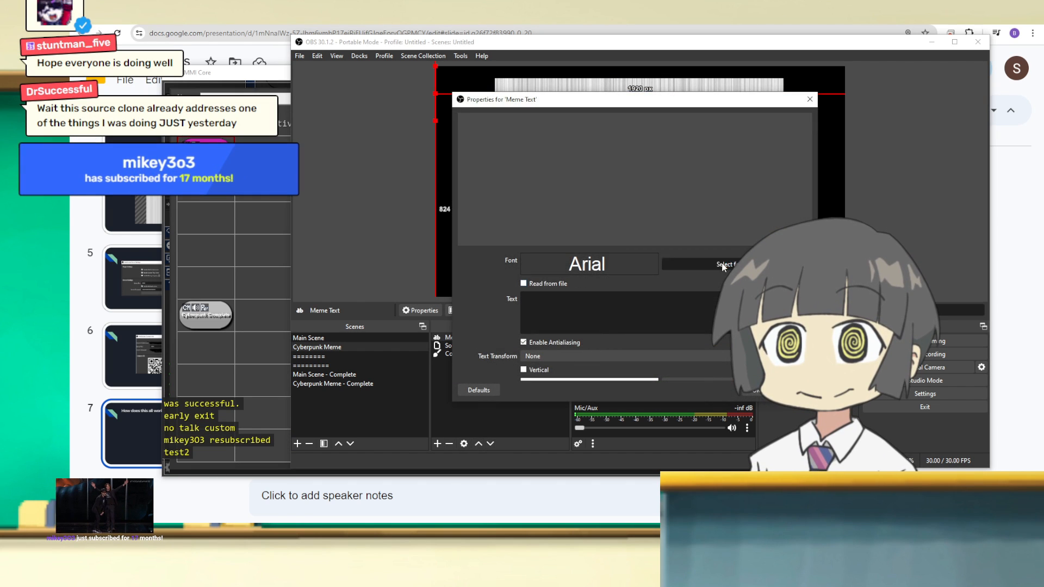
Set the Meme Text font to Times New Roman and enter "test text" as its content.
{"action": "left_click", "coordinate": [688, 264]}
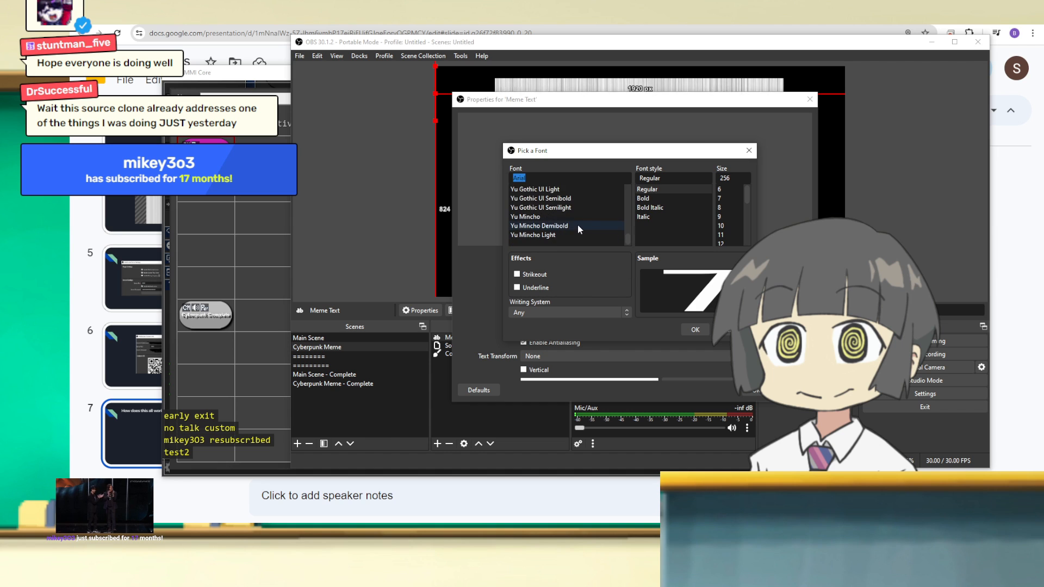
{"action": "scroll", "coordinate": [577, 227], "scroll_direction": "up", "scroll_amount": 8}
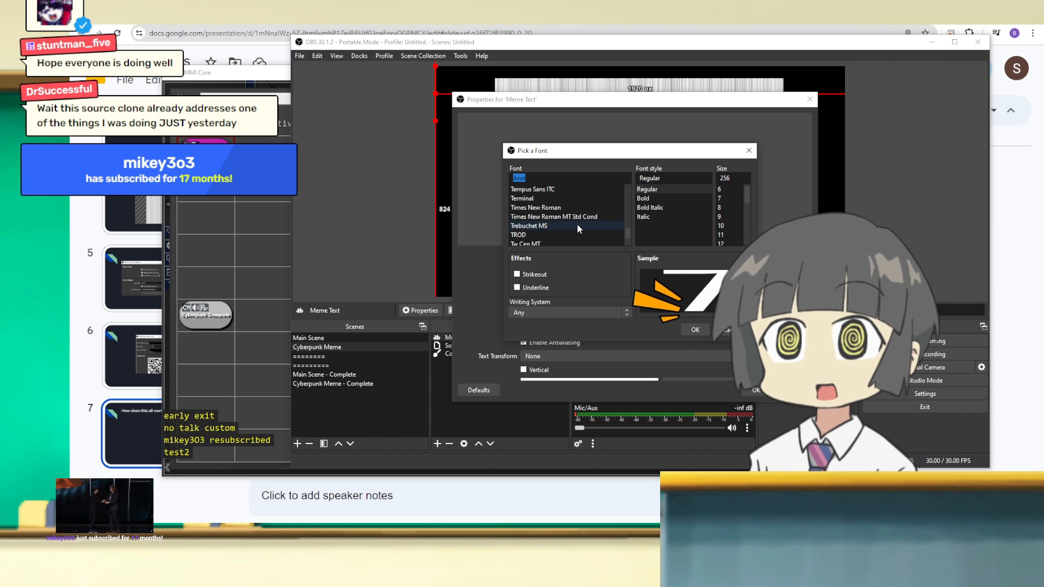
{"action": "left_click", "coordinate": [571, 207]}
{"action": "left_click", "coordinate": [697, 330]}
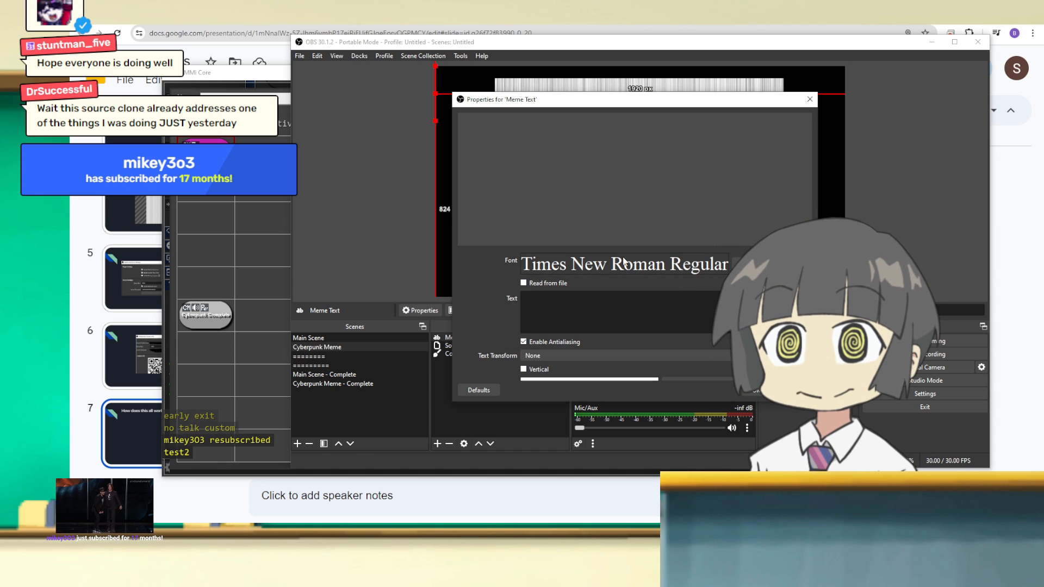
{"action": "left_click_drag", "start_coordinate": [553, 94], "coordinate": [473, 94]}
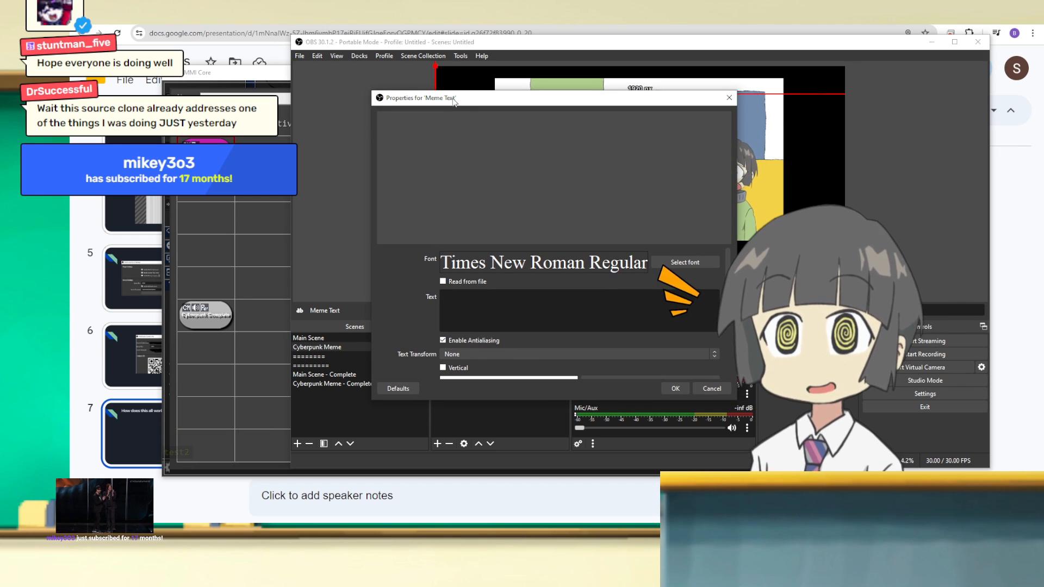
{"action": "left_click", "coordinate": [539, 293]}
{"action": "type", "text": "test text"}
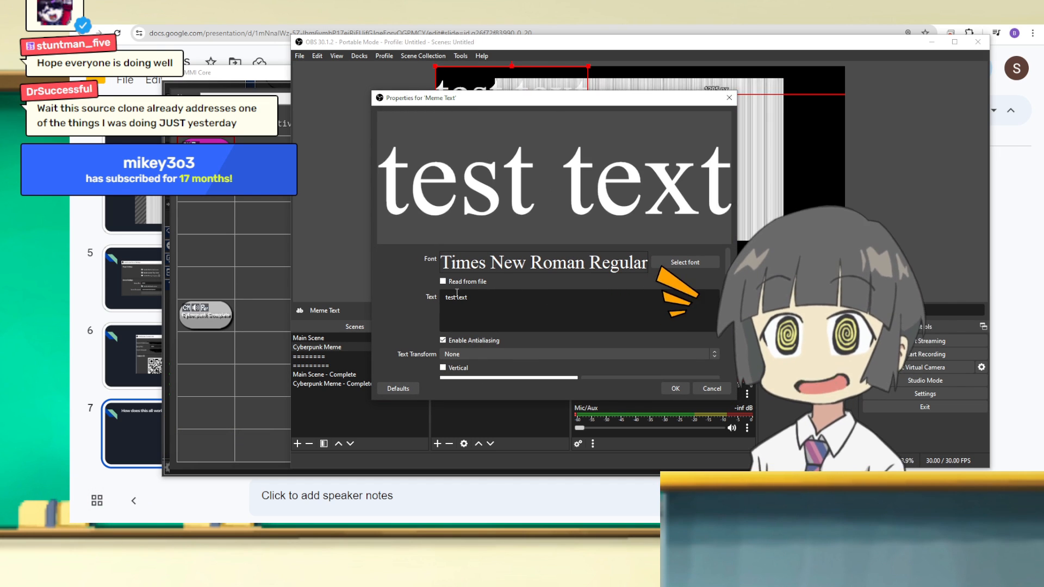
Give Meme Text custom text extents of 1500 by 500, then scale it down and place it directly below the cloned scene.
{"action": "scroll", "coordinate": [403, 305], "scroll_direction": "down", "scroll_amount": 5}
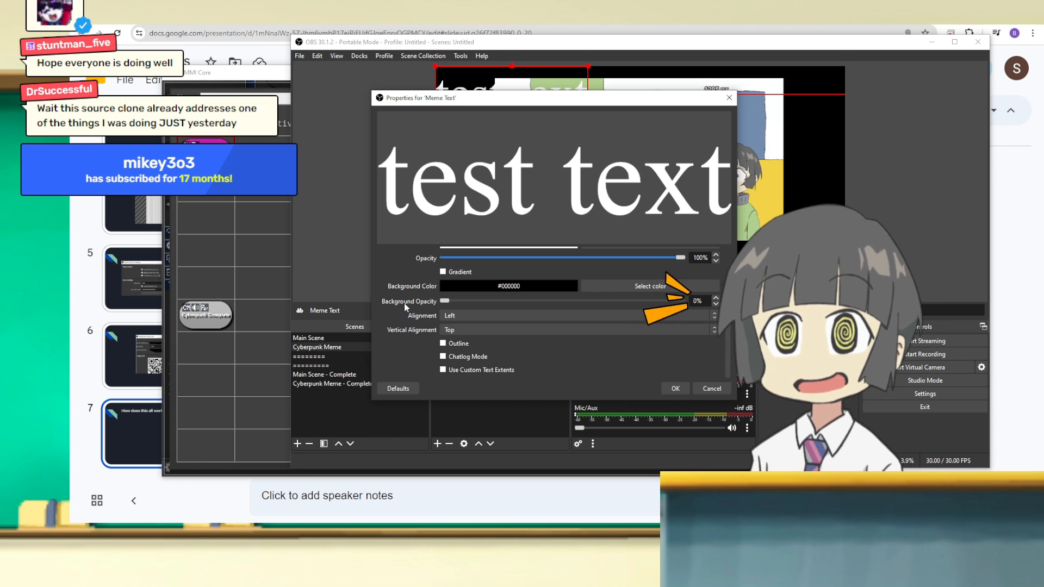
{"action": "left_click", "coordinate": [442, 370]}
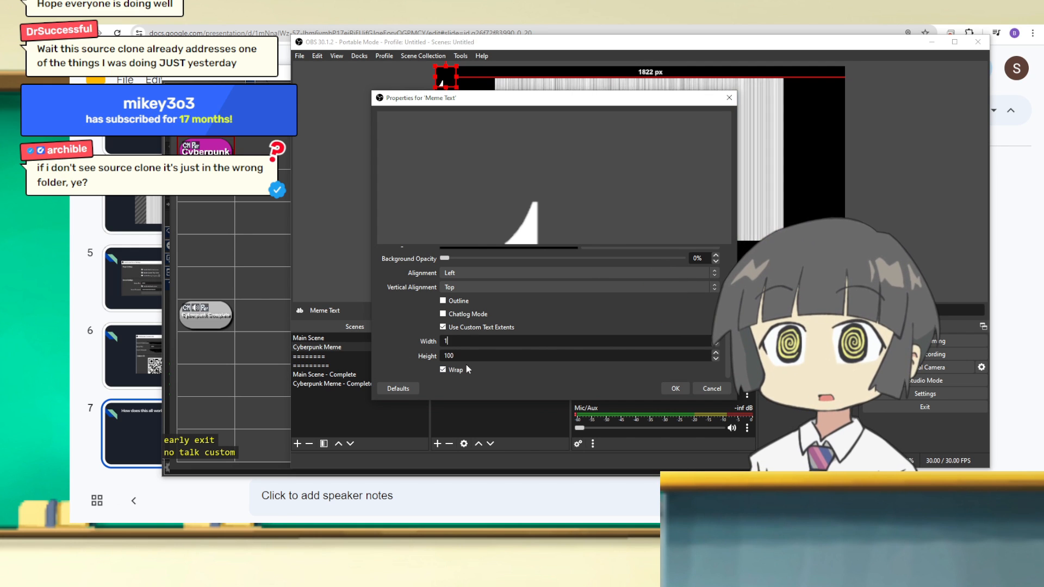
{"action": "type", "text": "1500"}
{"action": "key", "text": "Tab"}
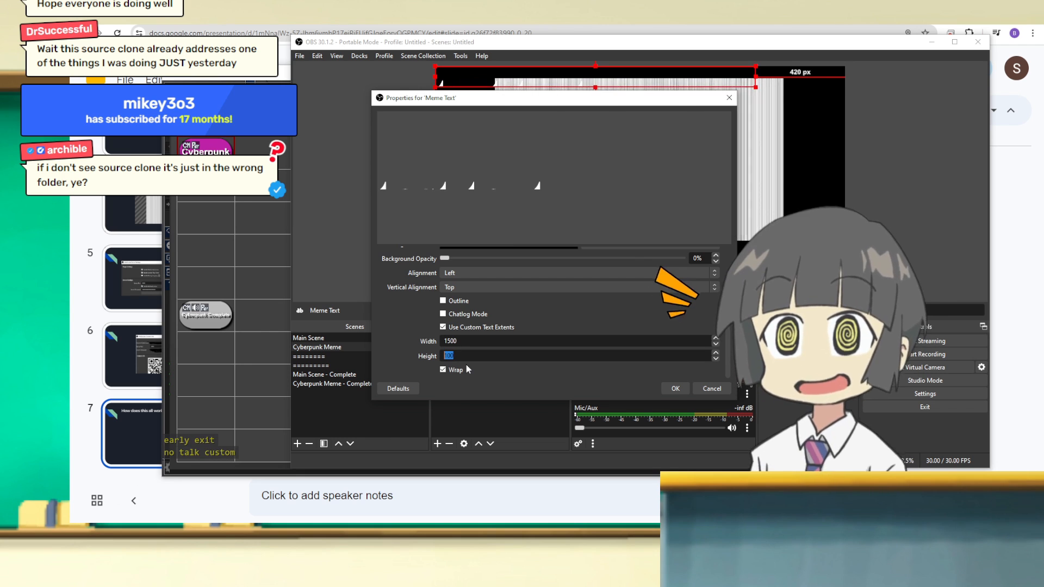
{"action": "type", "text": "500"}
{"action": "left_click", "coordinate": [675, 388]}
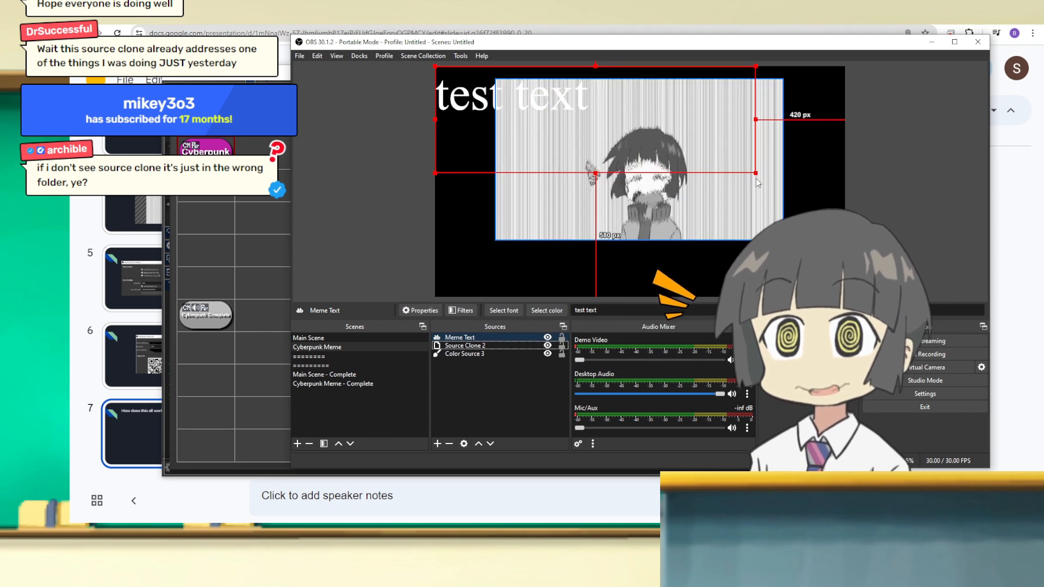
{"action": "left_click_drag", "start_coordinate": [757, 175], "coordinate": [633, 134]}
{"action": "left_click_drag", "start_coordinate": [550, 101], "coordinate": [652, 276]}
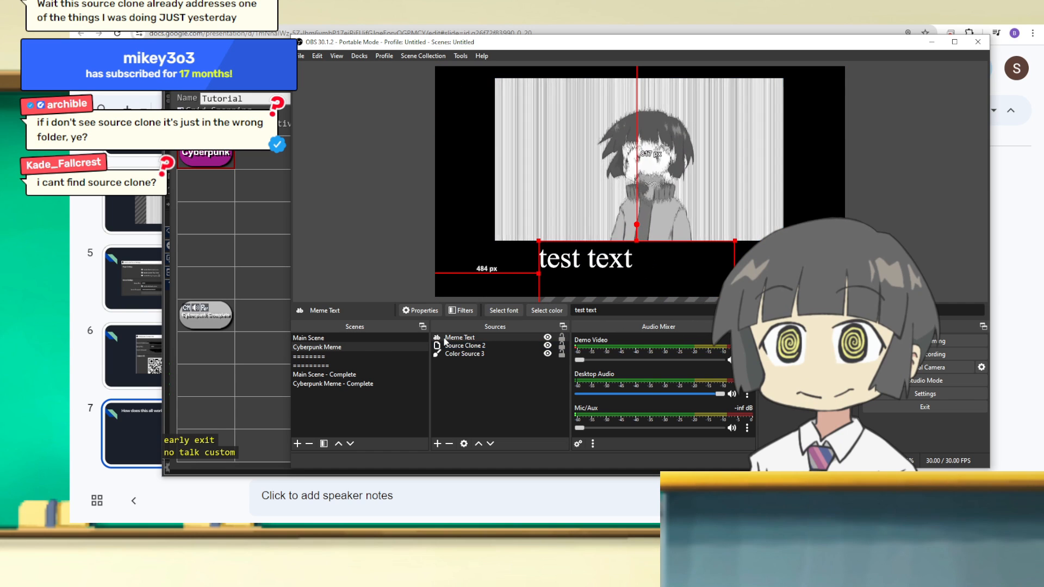
Set the Meme Text font size to 200 and shrink its box to fit the black area below the clone.
{"action": "double_click", "coordinate": [463, 336]}
{"action": "left_click", "coordinate": [778, 263]}
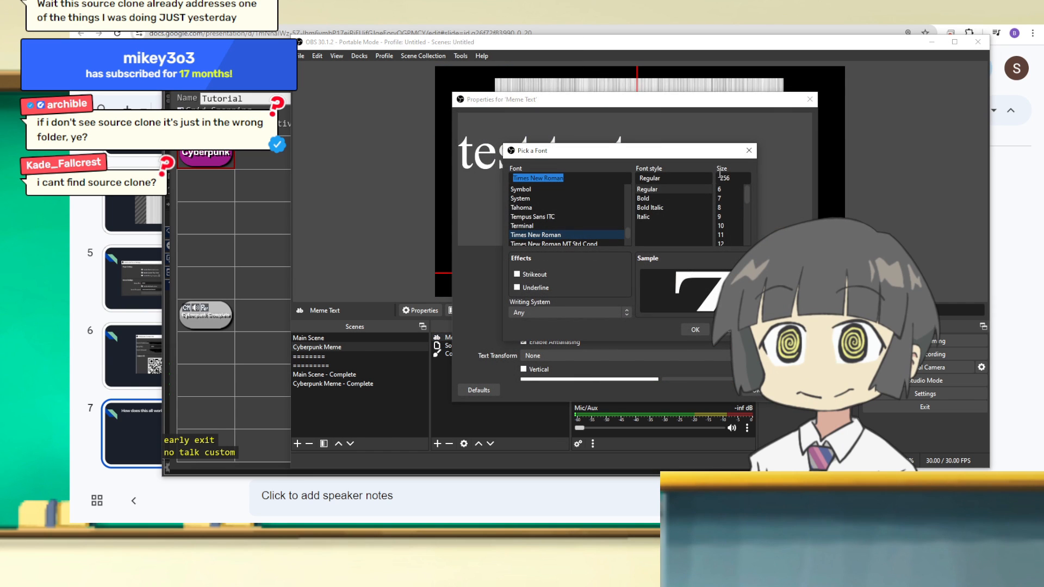
{"action": "type", "text": "200"}
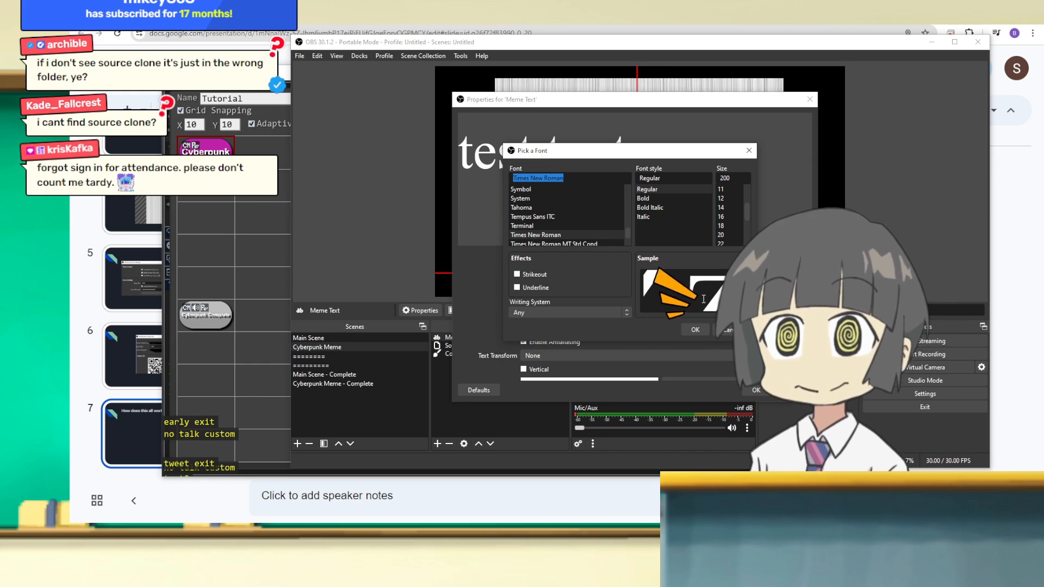
{"action": "left_click", "coordinate": [696, 330]}
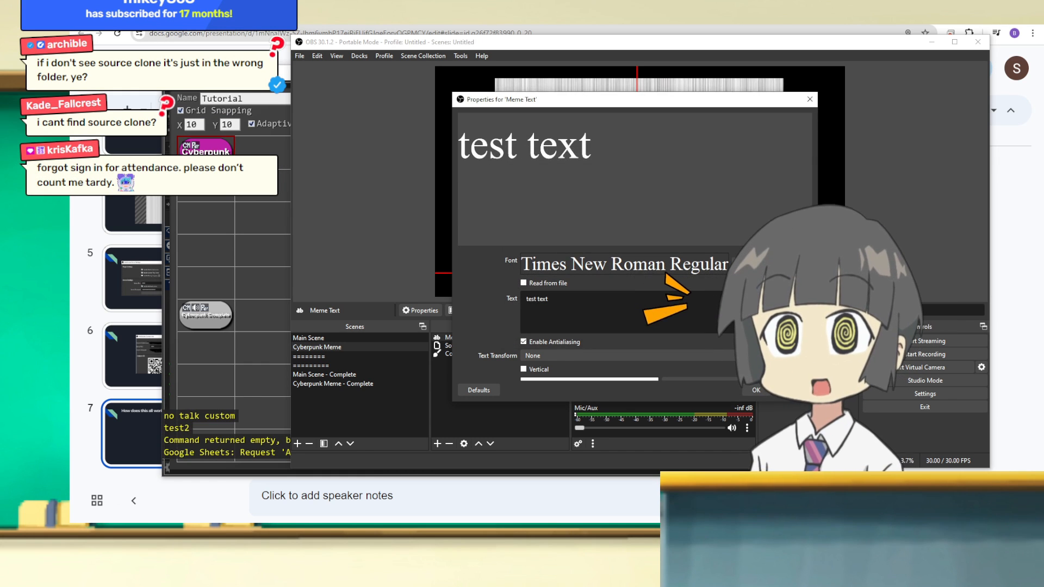
{"action": "scroll", "coordinate": [544, 326], "scroll_direction": "down", "scroll_amount": 5}
{"action": "left_click", "coordinate": [524, 329]}
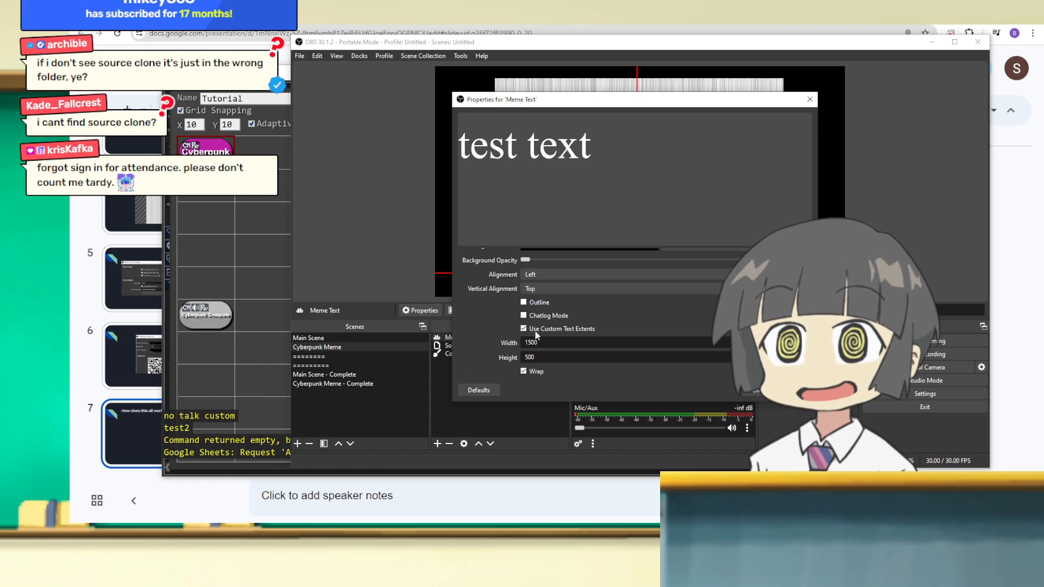
{"action": "left_click", "coordinate": [759, 391]}
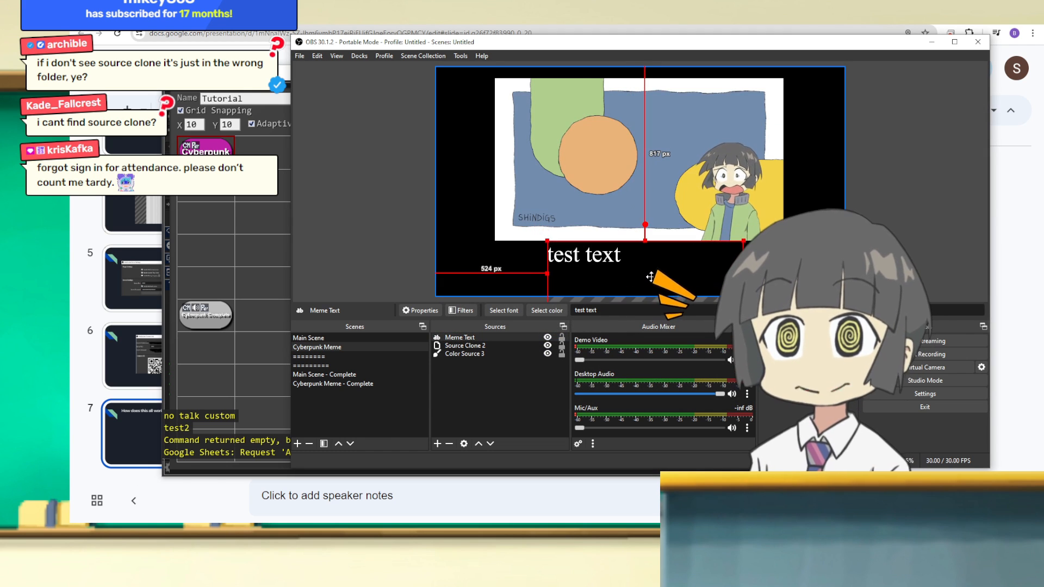
{"action": "left_click_drag", "start_coordinate": [744, 241], "coordinate": [718, 250]}
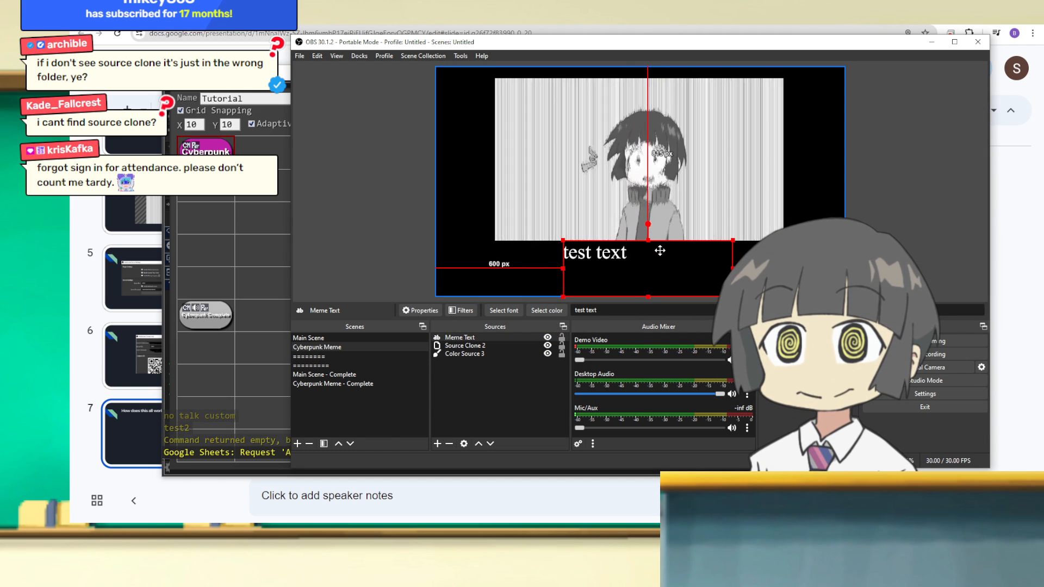
{"action": "left_click", "coordinate": [673, 216]}
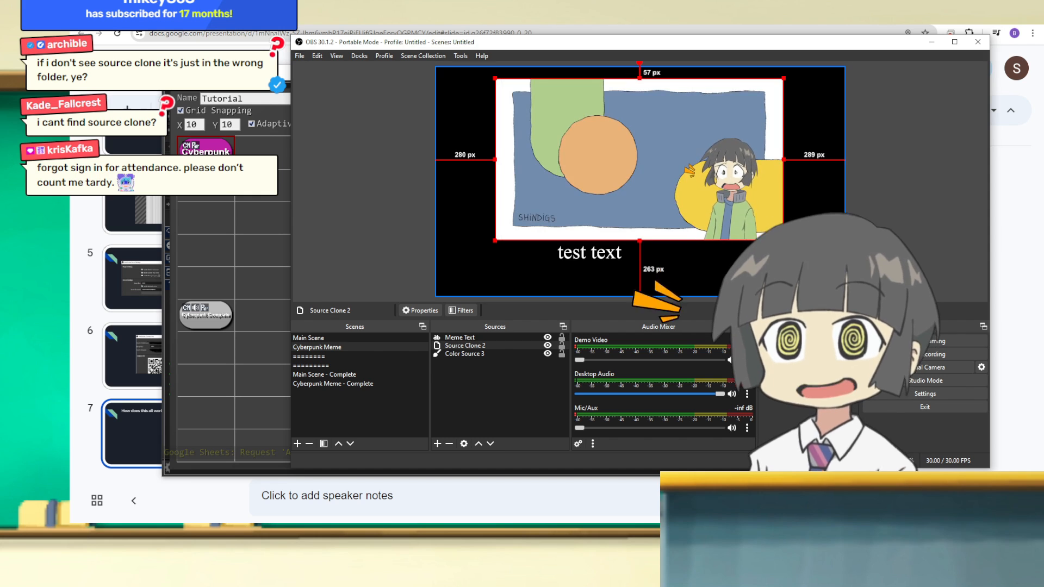
Change the Meme Text content to "idiot streamer" and set its alignment to Center.
{"action": "right_click", "coordinate": [474, 338]}
{"action": "left_click", "coordinate": [482, 330]}
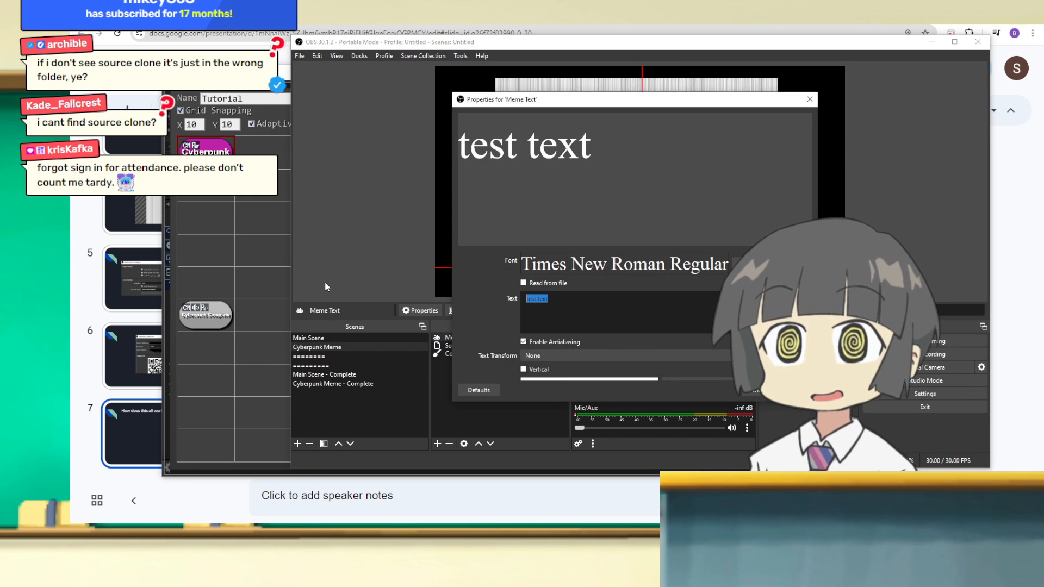
{"action": "type", "text": "reamer"}
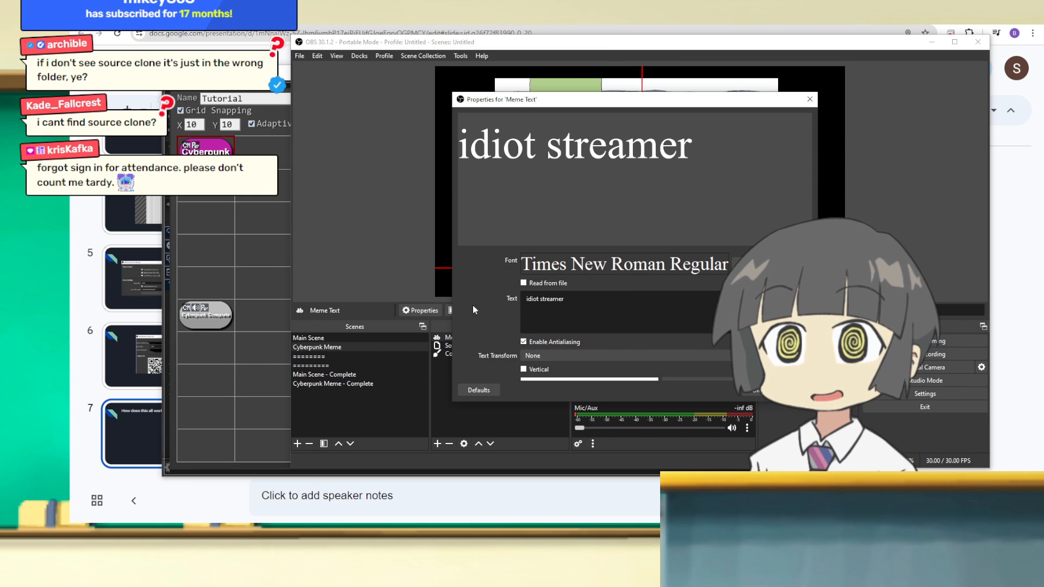
{"action": "scroll", "coordinate": [462, 322], "scroll_direction": "down", "scroll_amount": 5}
{"action": "left_click", "coordinate": [546, 273]}
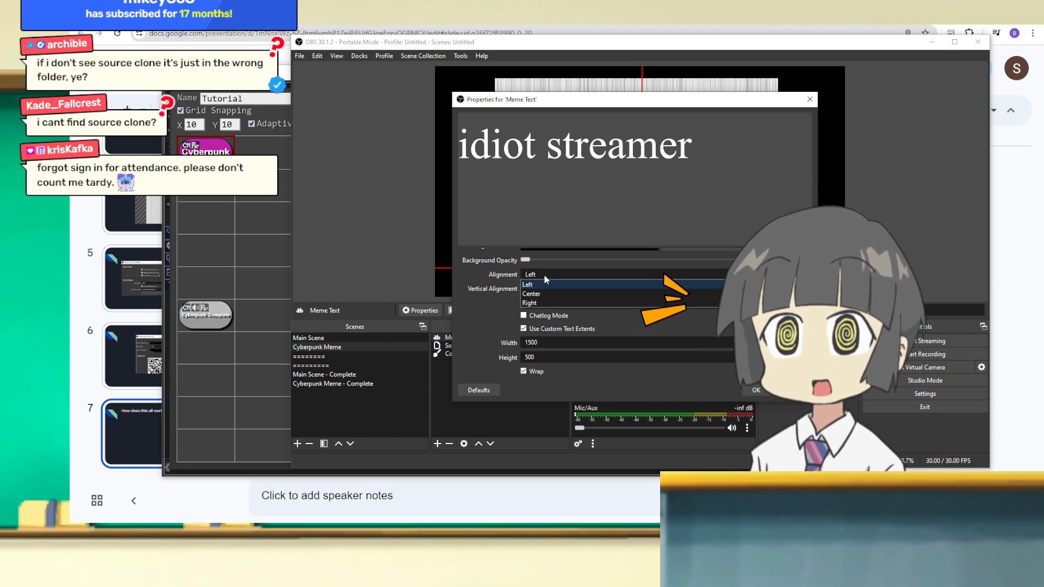
{"action": "left_click", "coordinate": [758, 395]}
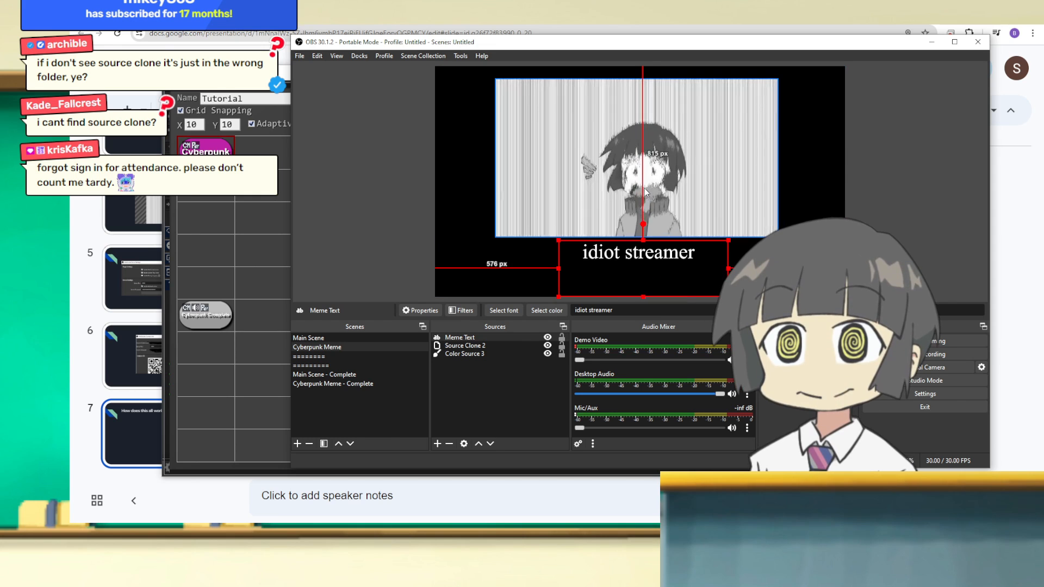
Move the OBS window aside, switch it back to Main Scene and bring the SAMMI Core deck editor to the front.
{"action": "left_click_drag", "start_coordinate": [547, 50], "coordinate": [438, 53]}
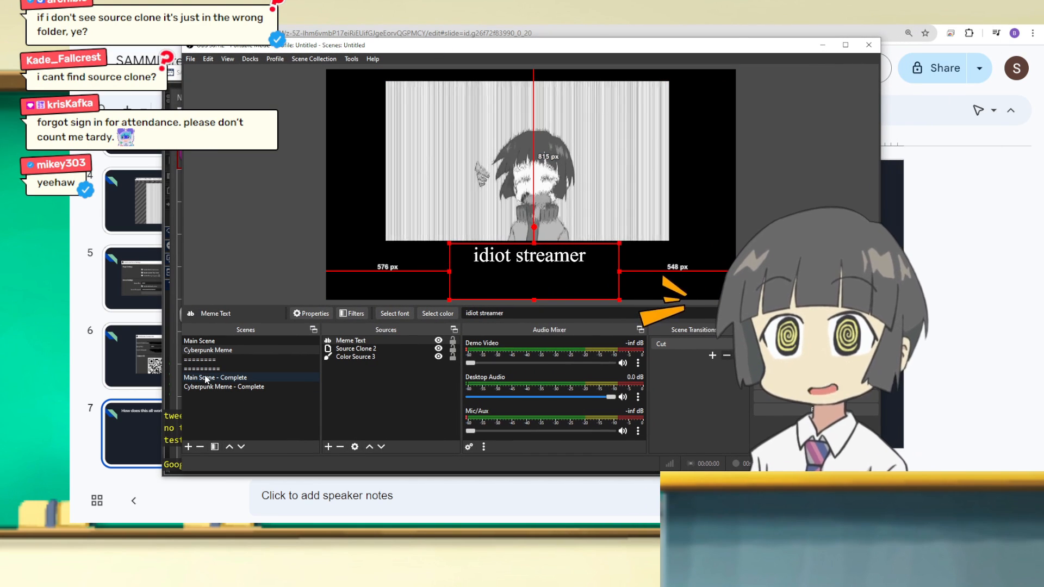
{"action": "left_click", "coordinate": [202, 341]}
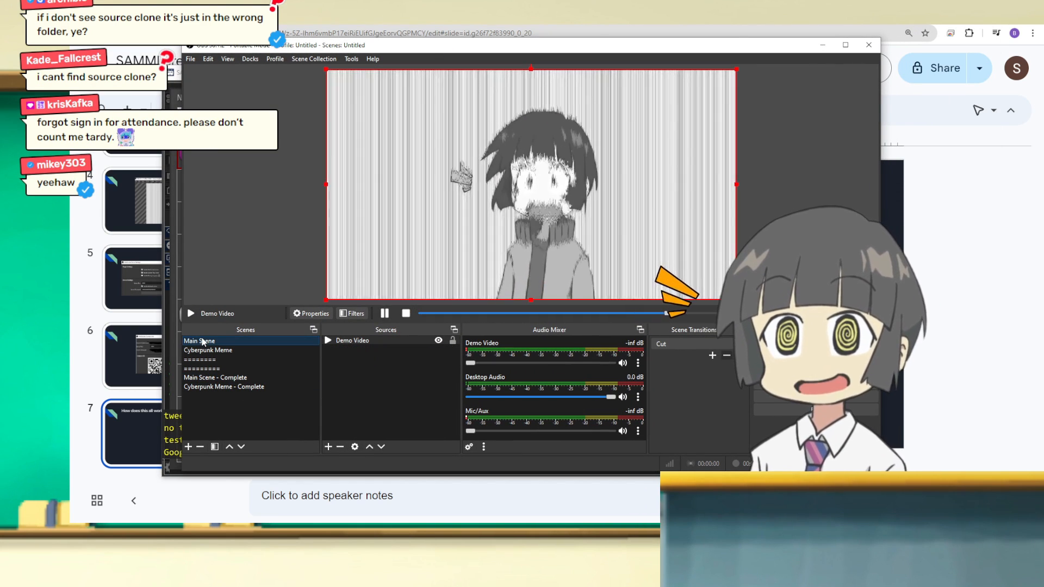
{"action": "key", "text": "alt+Tab"}
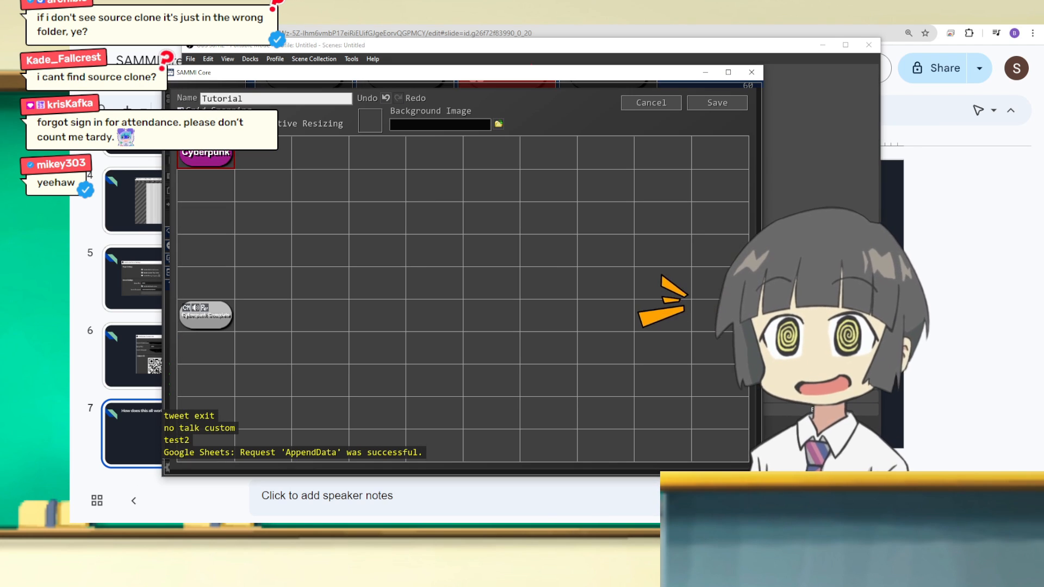
Run the Cyberpunk button's commands to test the scene switch, accept them, and return OBS to Main Scene.
{"action": "double_click", "coordinate": [187, 164]}
{"action": "left_click_drag", "start_coordinate": [561, 49], "coordinate": [722, 65]}
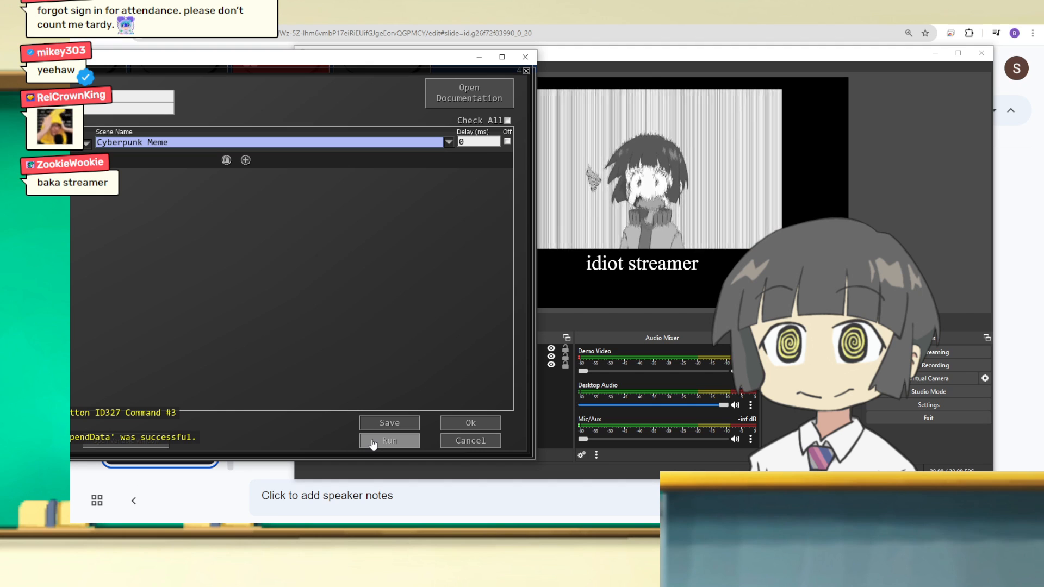
{"action": "left_click", "coordinate": [473, 423]}
{"action": "left_click", "coordinate": [581, 422]}
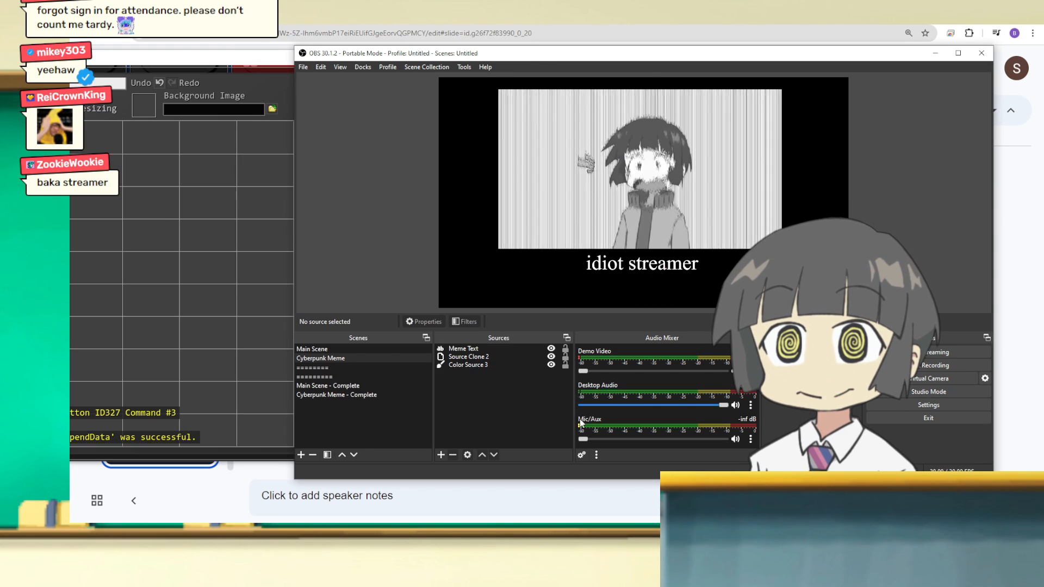
{"action": "left_click", "coordinate": [379, 346]}
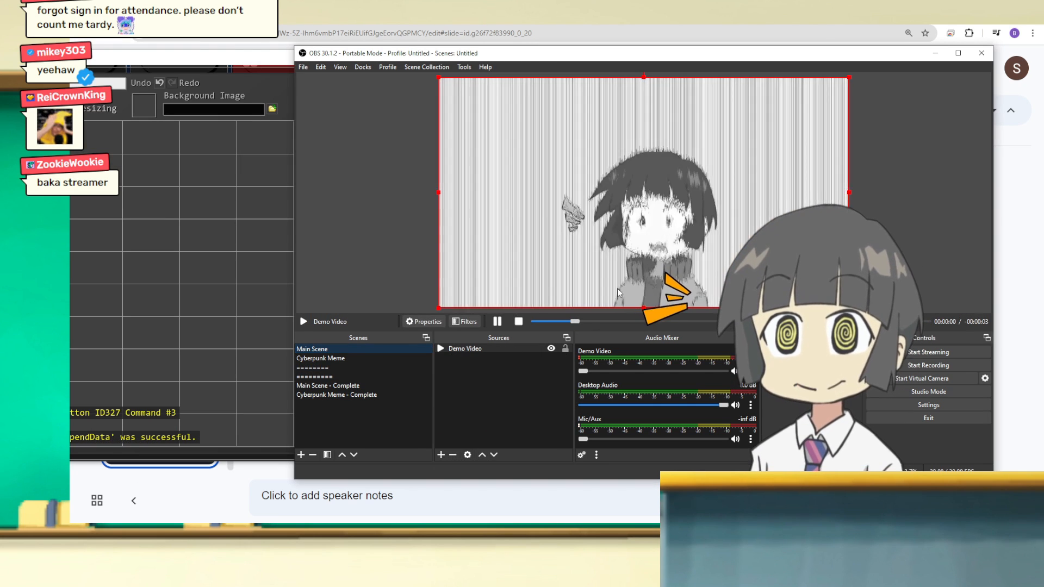
In the Cyberpunk Meme scene, add a Freeze effect filter with the default name to Source Clone 2.
{"action": "left_click_drag", "start_coordinate": [458, 55], "coordinate": [434, 51]}
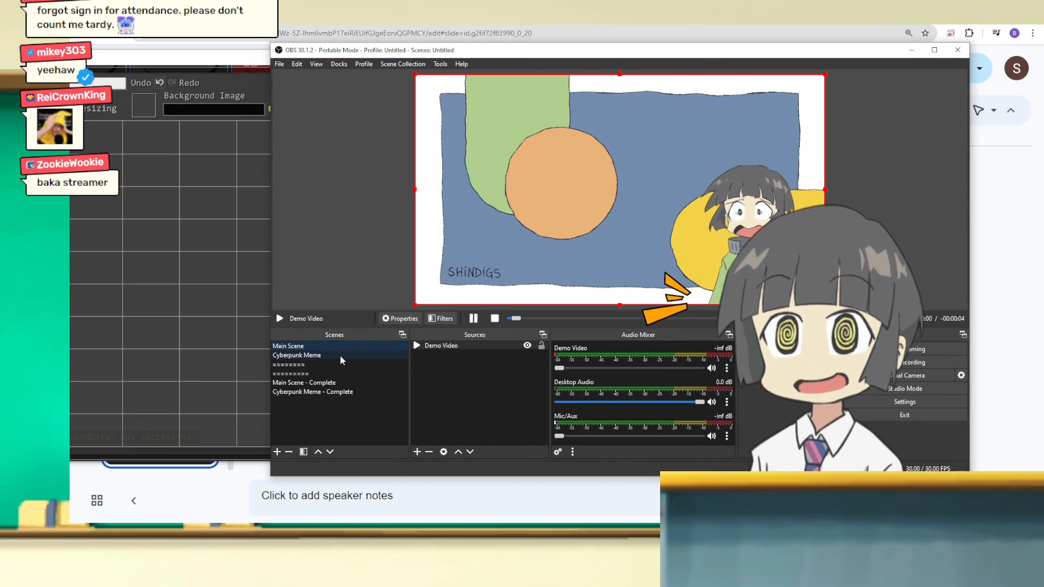
{"action": "left_click", "coordinate": [340, 355]}
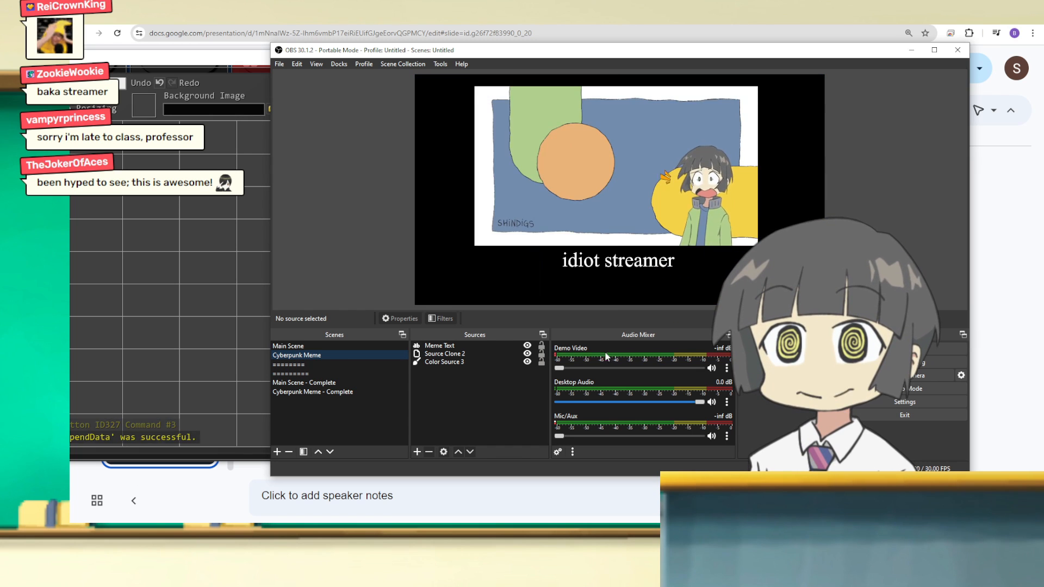
{"action": "left_click", "coordinate": [459, 354]}
{"action": "right_click", "coordinate": [466, 358]}
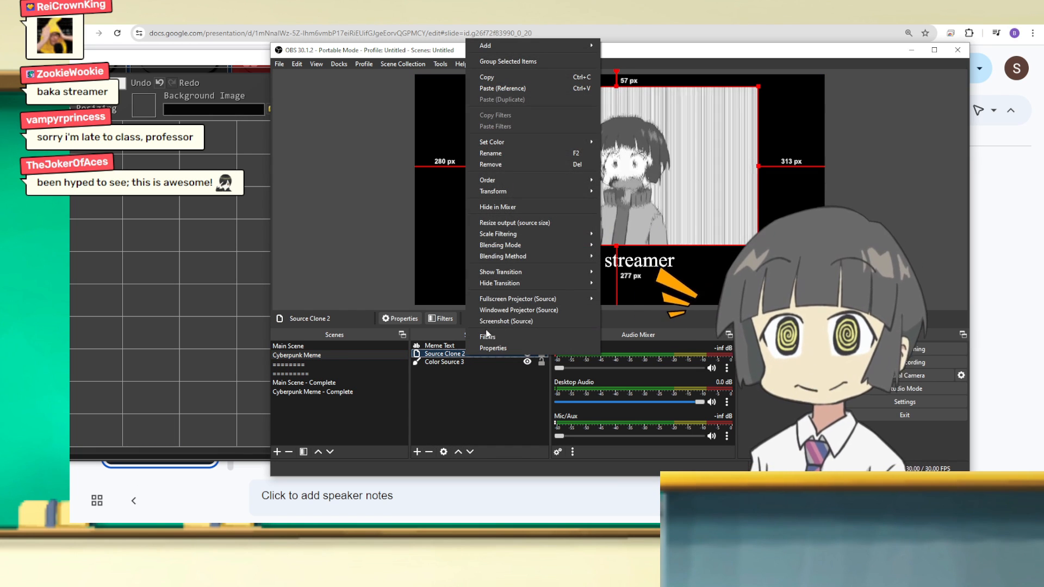
{"action": "left_click", "coordinate": [486, 337]}
{"action": "right_click", "coordinate": [444, 321]}
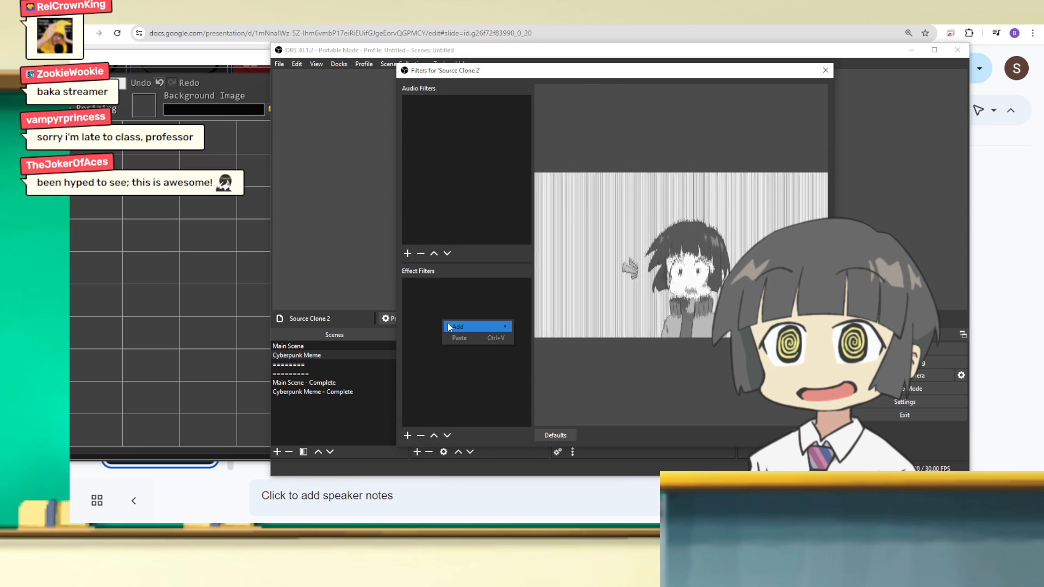
{"action": "mouse_move", "coordinate": [450, 327]}
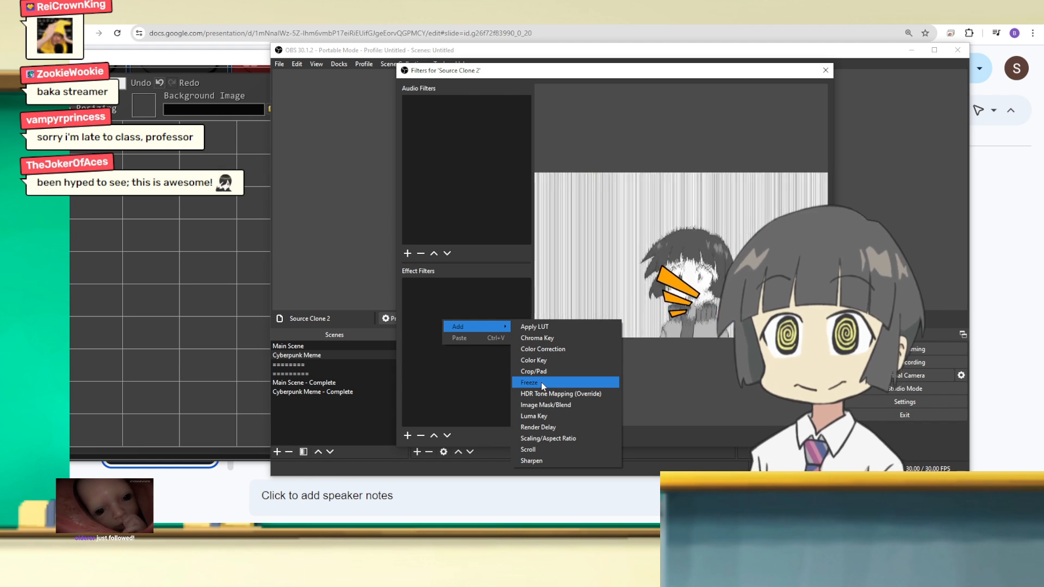
{"action": "left_click", "coordinate": [541, 383]}
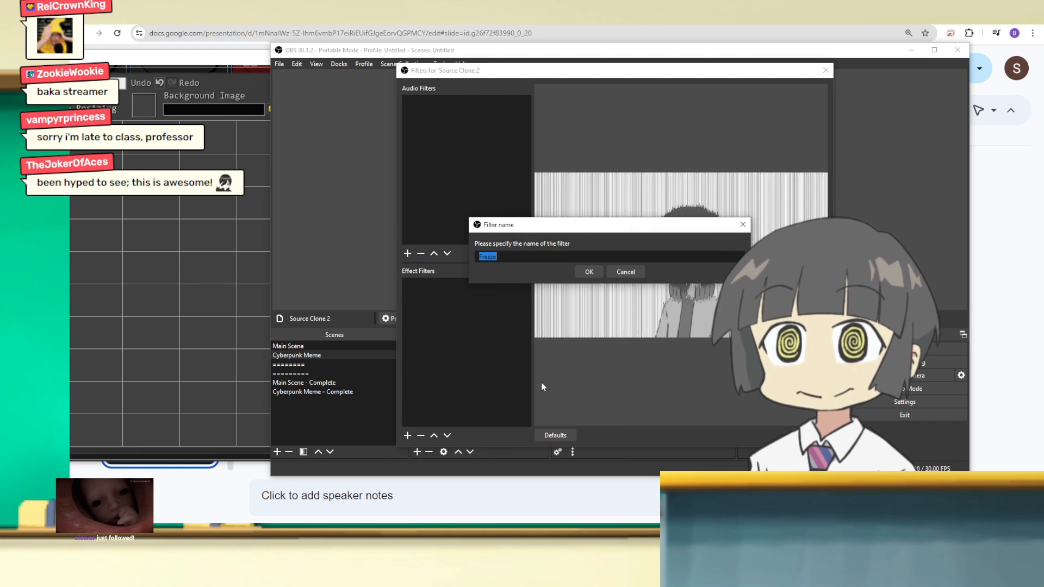
{"action": "left_click", "coordinate": [587, 272]}
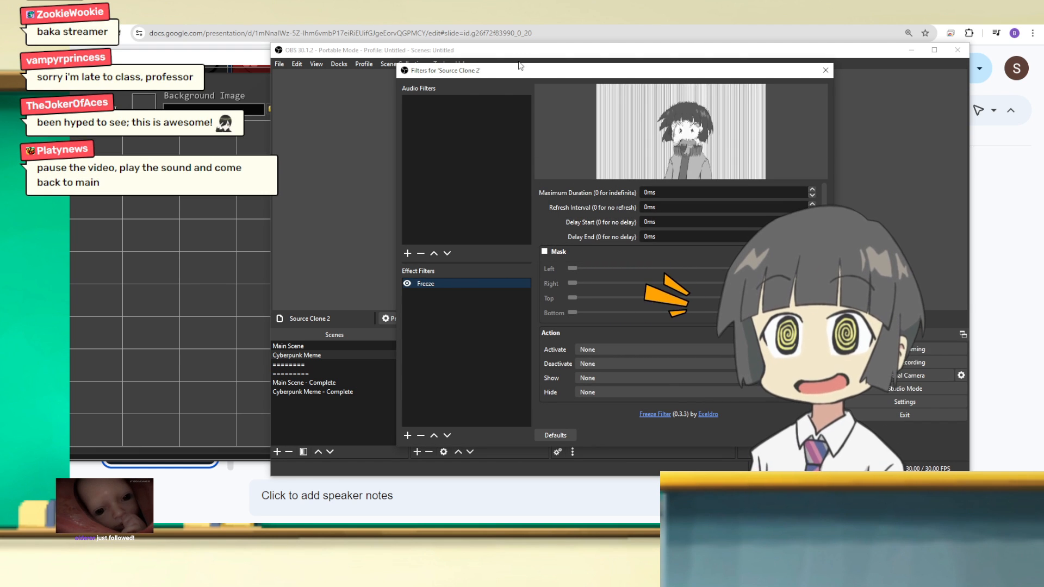
Try the Freeze filter with refresh intervals of 100 ms and 250 ms, reset the interval to 0 ms and close the filters.
{"action": "mouse_move", "coordinate": [519, 65]}
{"action": "left_mouse_down"}
{"action": "mouse_move", "coordinate": [56, 95]}
{"action": "mouse_move", "coordinate": [150, 49]}
{"action": "mouse_move", "coordinate": [191, 57]}
{"action": "left_mouse_up"}
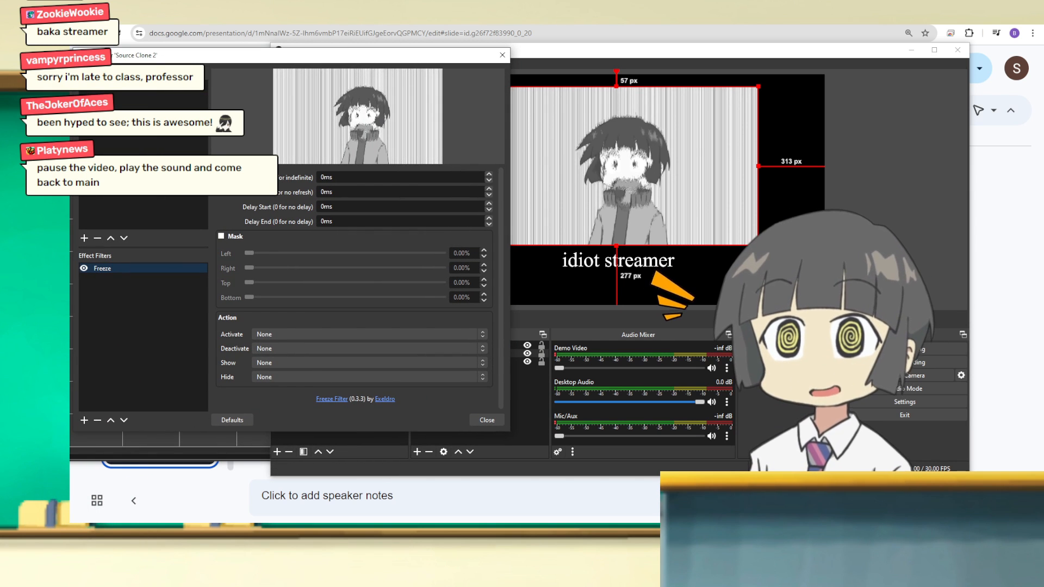
{"action": "left_click", "coordinate": [84, 269]}
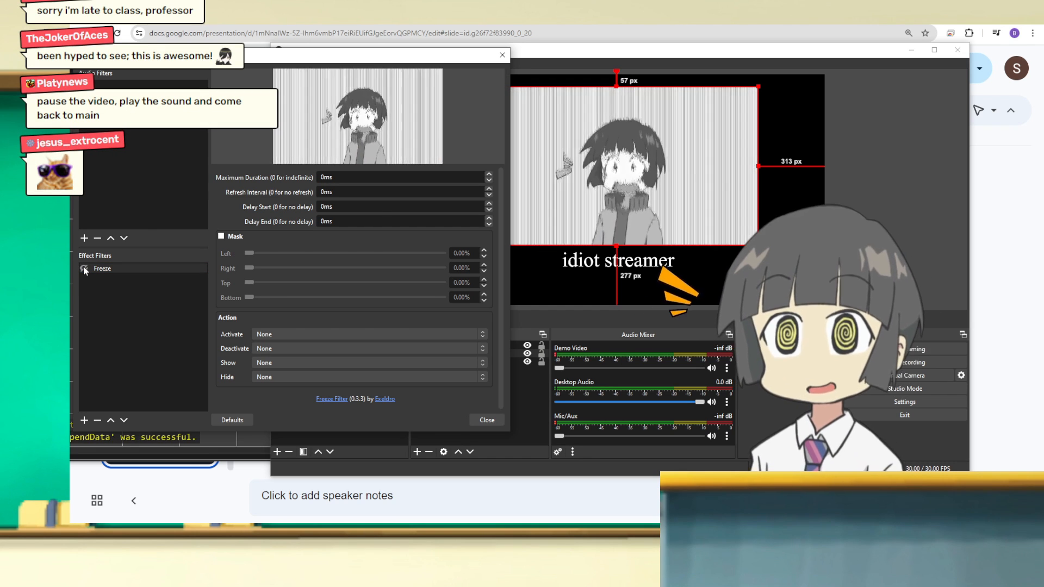
{"action": "left_click_drag", "start_coordinate": [163, 60], "coordinate": [286, 81]}
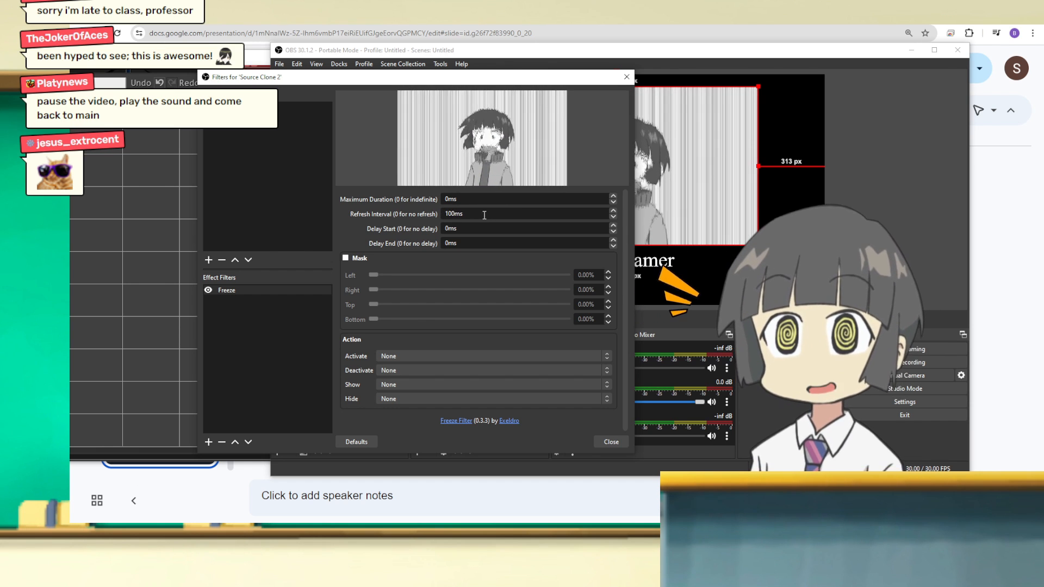
{"action": "left_click_drag", "start_coordinate": [379, 82], "coordinate": [249, 97]}
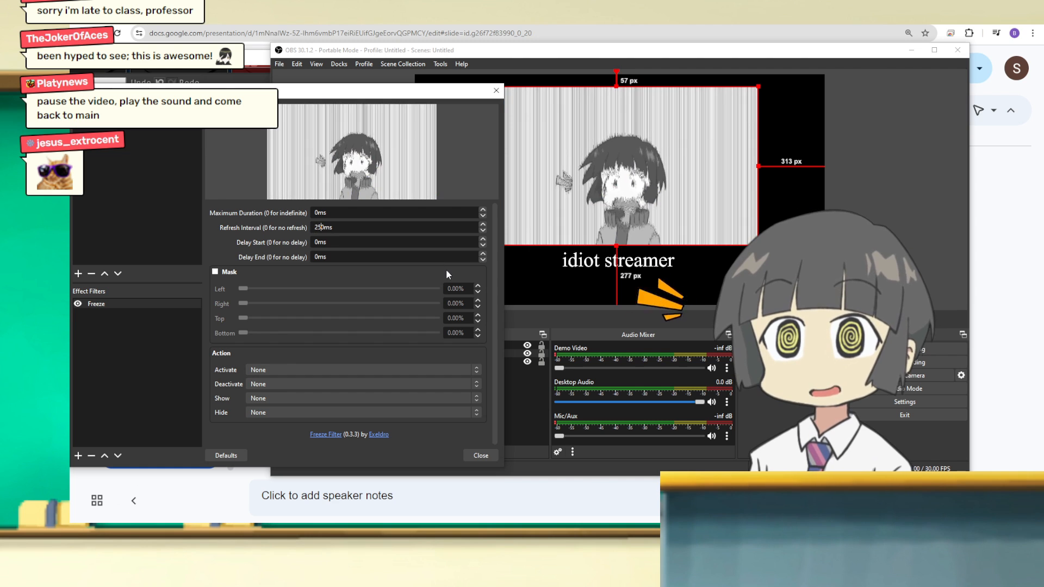
{"action": "double_click", "coordinate": [321, 227]}
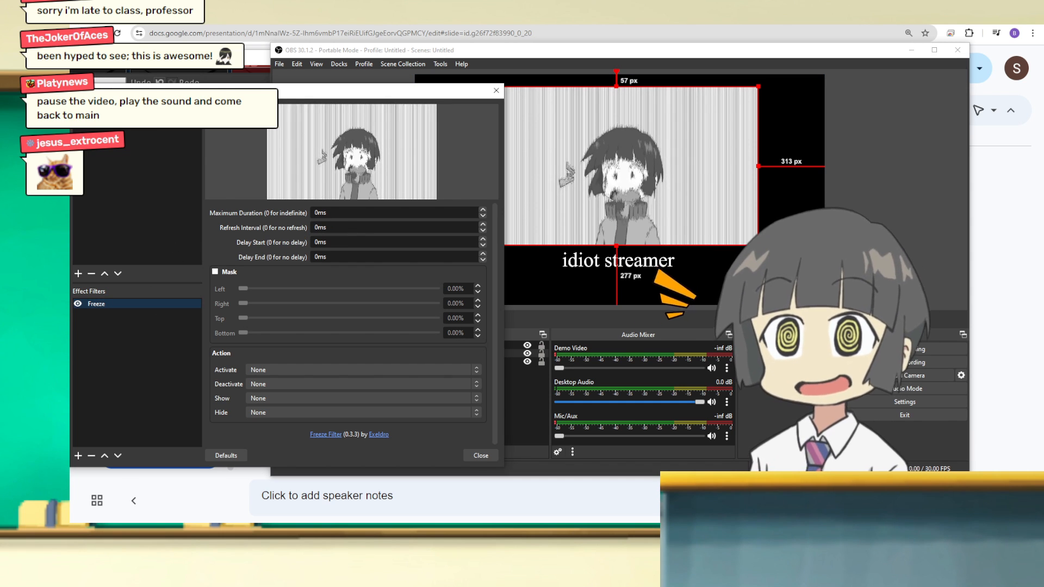
{"action": "left_click_drag", "start_coordinate": [250, 102], "coordinate": [498, 112]}
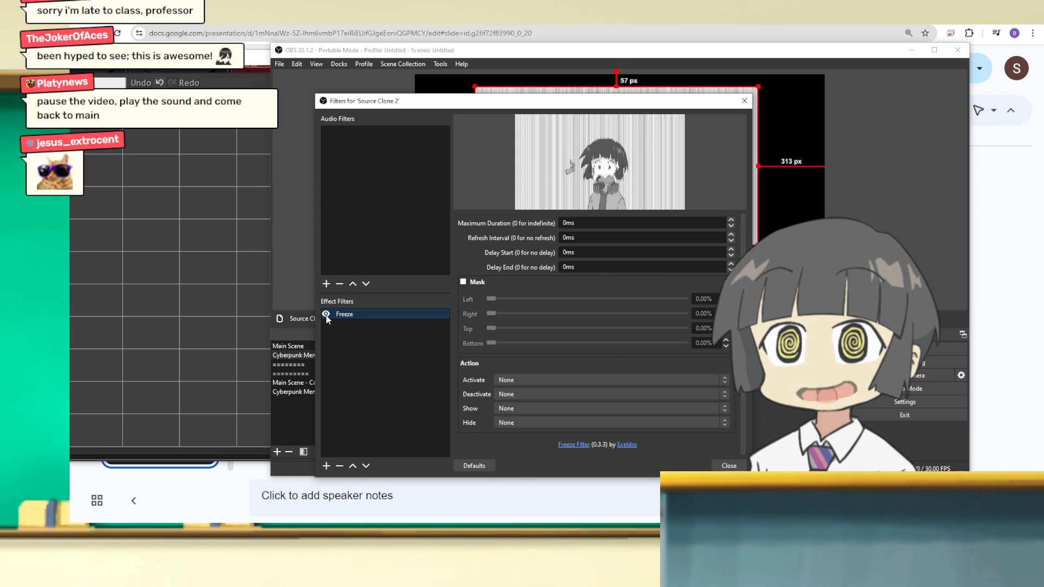
{"action": "key", "text": "Escape"}
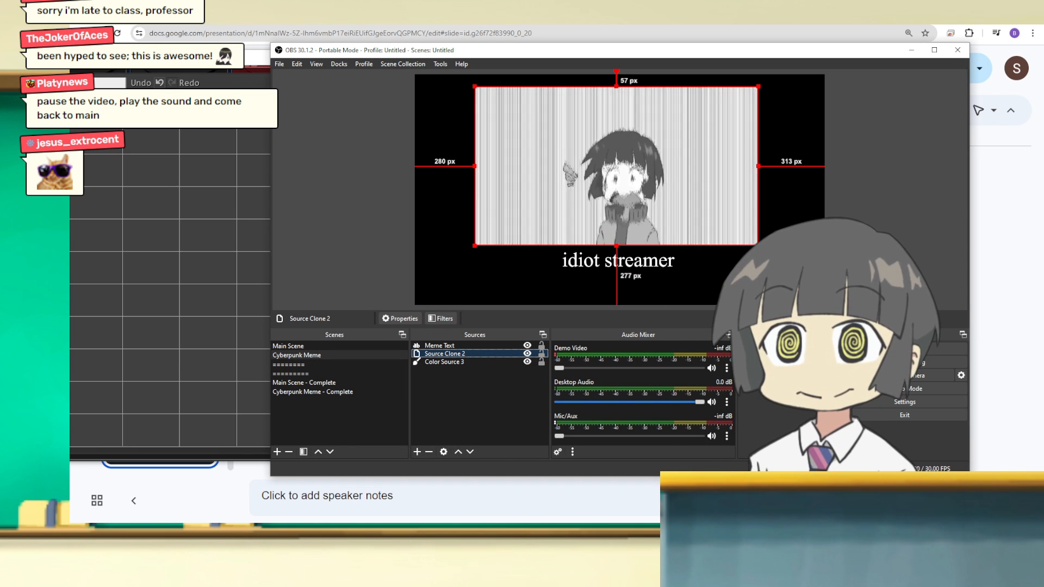
In SAMMI Core, open the Cyberpunk button's commands and add a Filter Change Visibility command below the scene switch, deleting any extra command.
{"action": "left_click_drag", "start_coordinate": [211, 57], "coordinate": [502, 78]}
{"action": "double_click", "coordinate": [271, 156]}
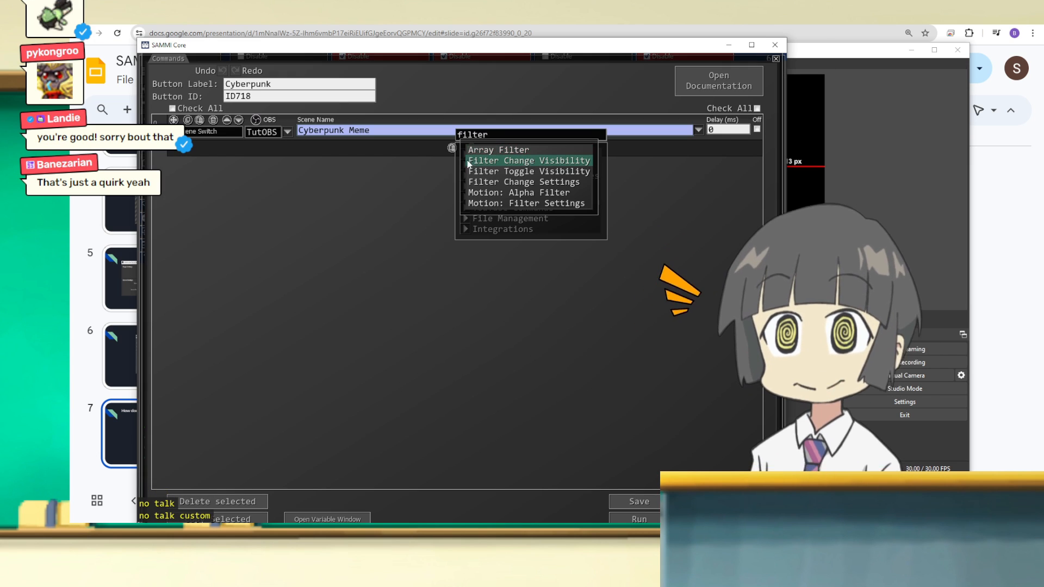
{"action": "left_click", "coordinate": [472, 163]}
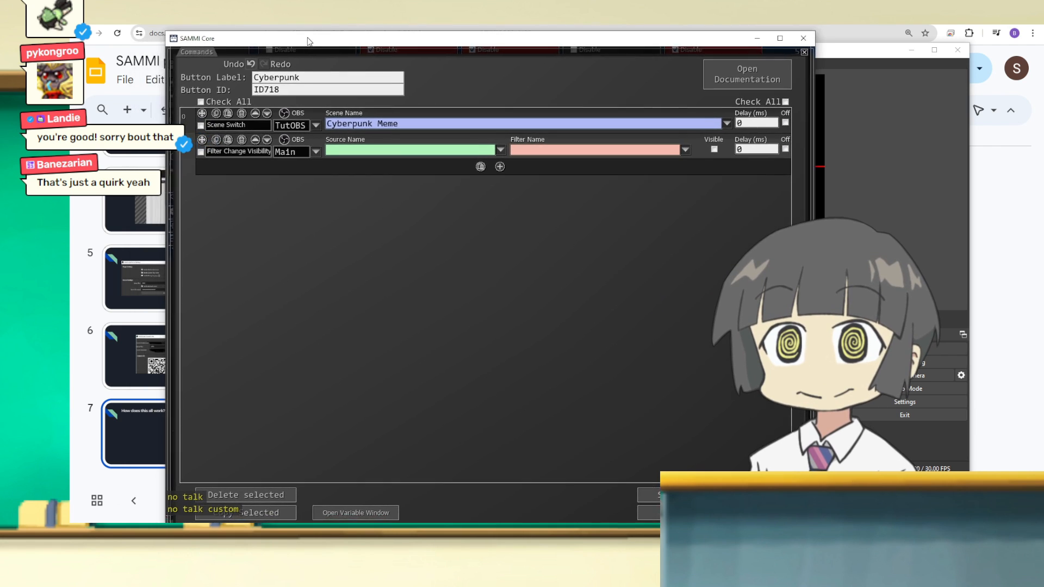
{"action": "left_click_drag", "start_coordinate": [280, 46], "coordinate": [272, 33]}
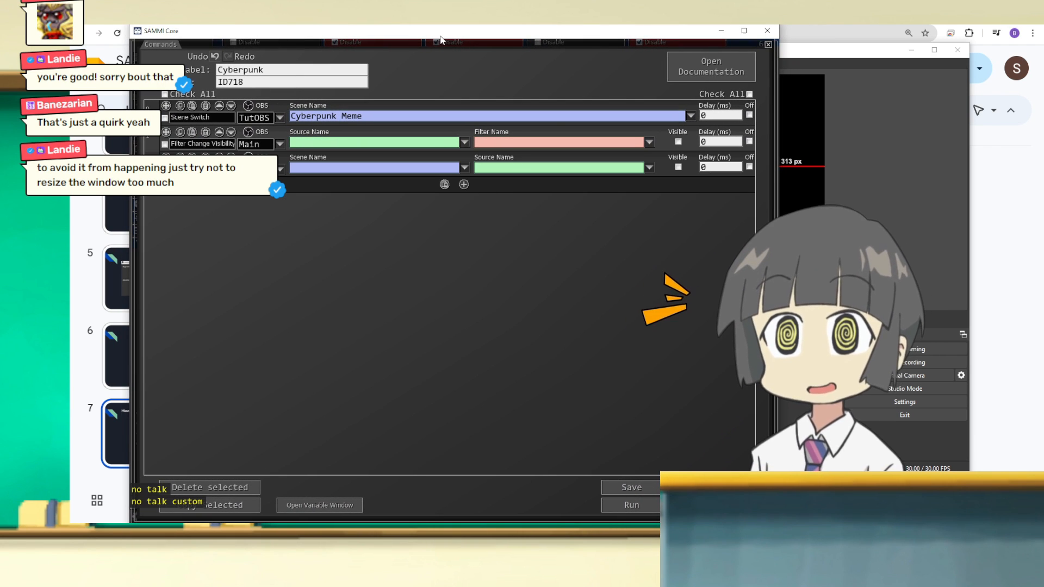
{"action": "left_click_drag", "start_coordinate": [440, 39], "coordinate": [512, 39]}
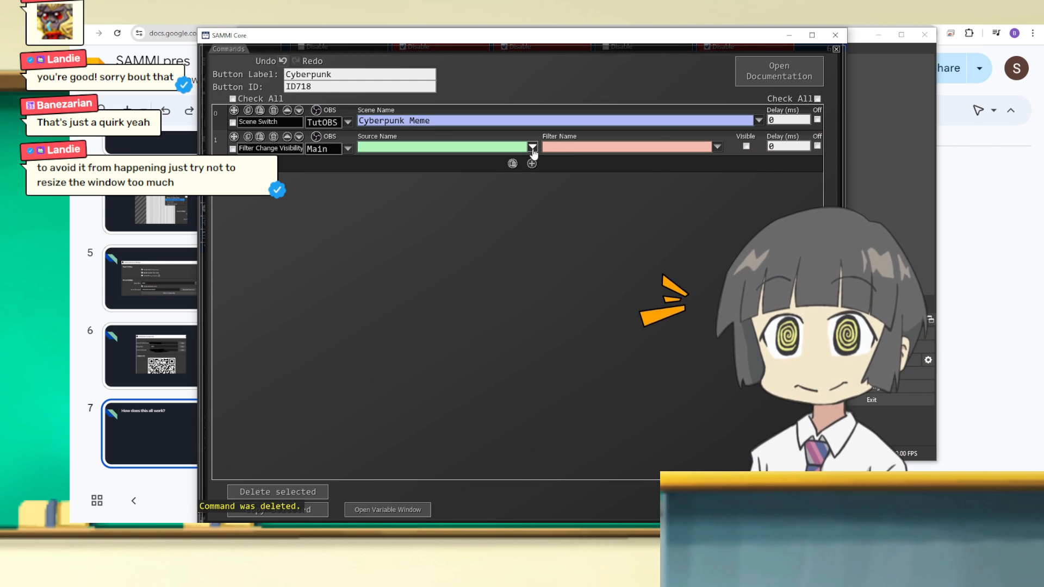
Set the filter command to the TutOBS connection, source Source Clone 2 and filter Freeze, with Visible enabled.
{"action": "left_click", "coordinate": [533, 148]}
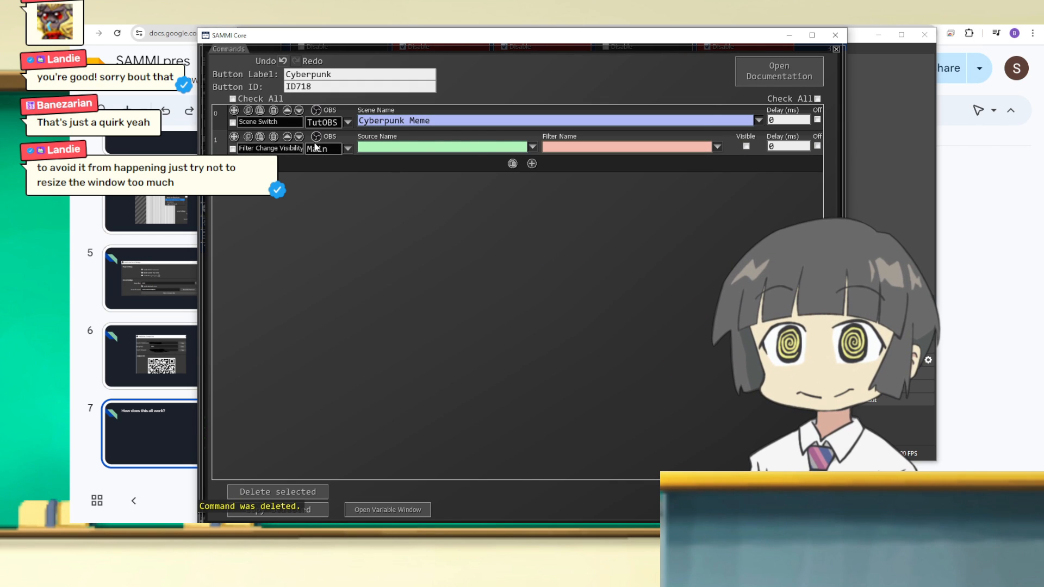
{"action": "left_click", "coordinate": [532, 147]}
{"action": "type", "text": "source"}
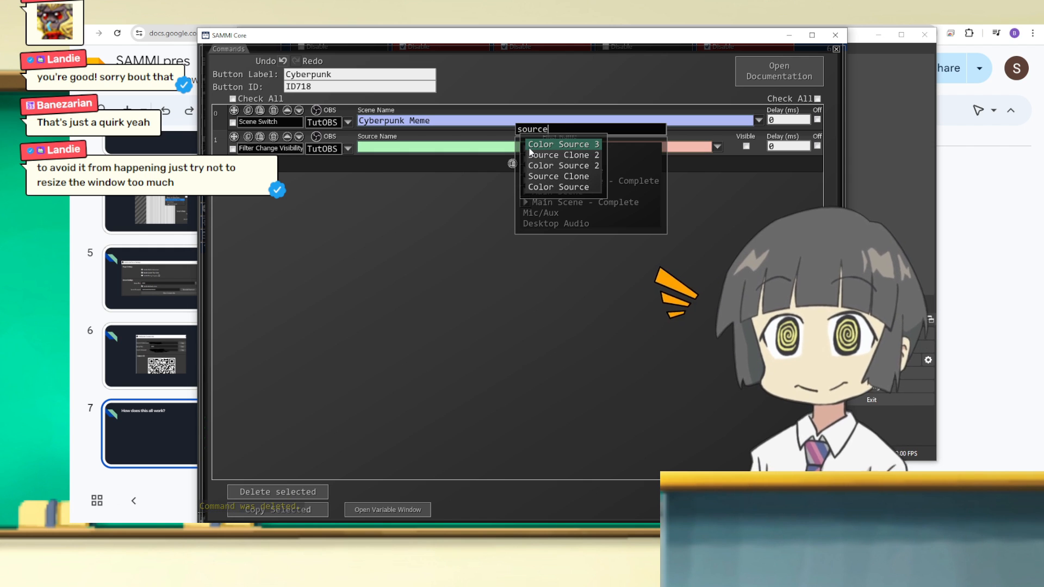
{"action": "left_click", "coordinate": [530, 154]}
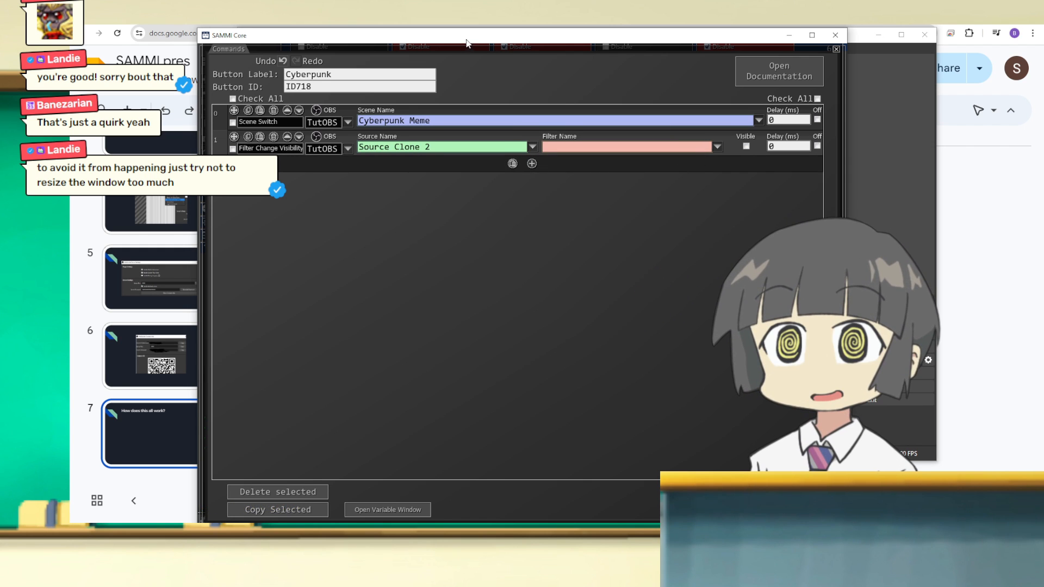
{"action": "left_click_drag", "start_coordinate": [466, 43], "coordinate": [434, 34]}
{"action": "left_click", "coordinate": [682, 137]}
{"action": "left_click", "coordinate": [686, 135]}
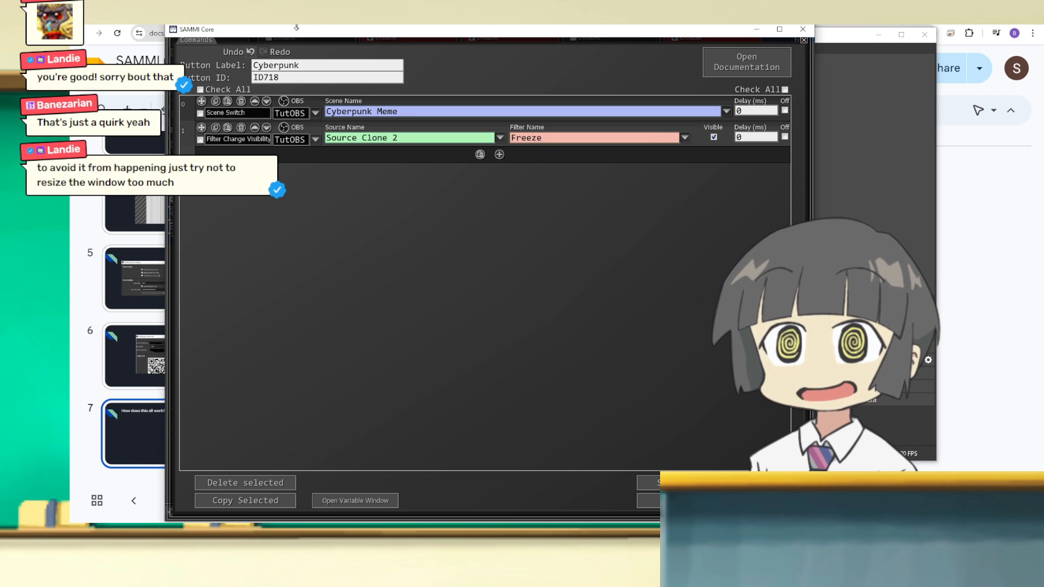
Return OBS to Main Scene, arrange both windows side by side and run the Cyberpunk button's commands to test the freeze.
{"action": "left_click", "coordinate": [233, 538]}
{"action": "left_click", "coordinate": [308, 333]}
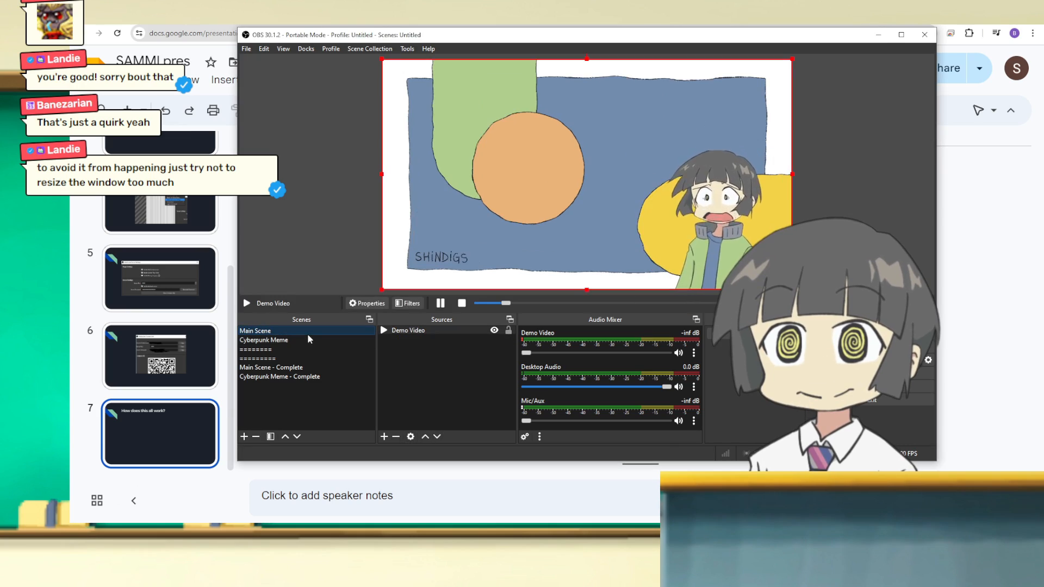
{"action": "left_click", "coordinate": [234, 538]}
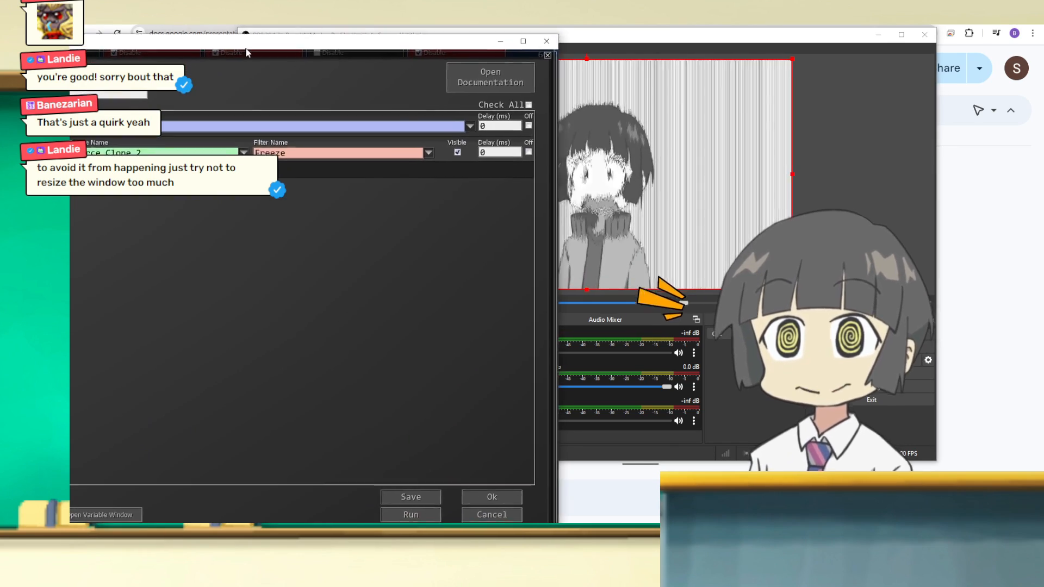
{"action": "left_click_drag", "start_coordinate": [357, 39], "coordinate": [315, 37]}
{"action": "left_click_drag", "start_coordinate": [584, 41], "coordinate": [691, 40]}
{"action": "left_click", "coordinate": [275, 39]}
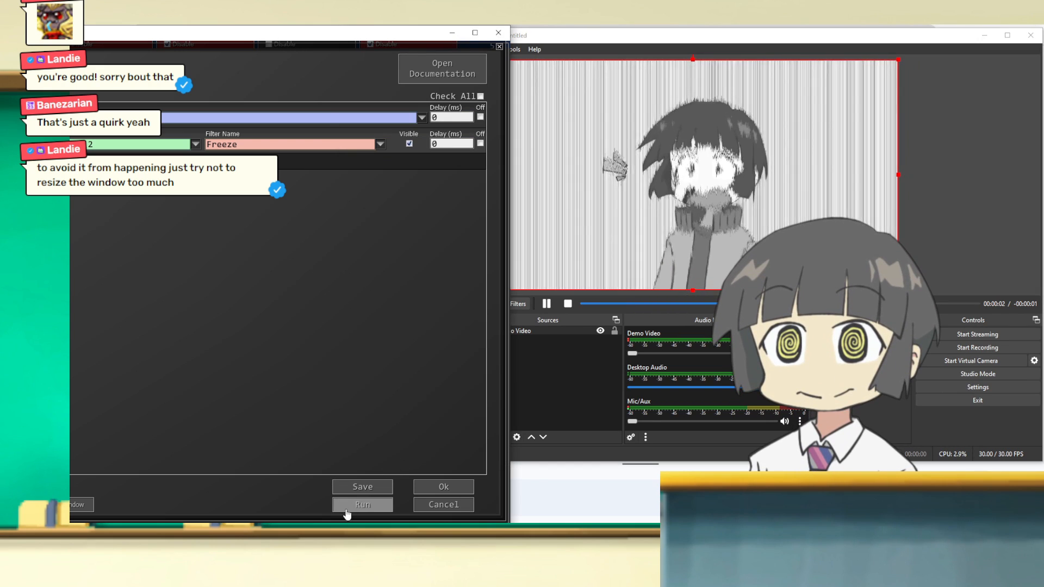
{"action": "left_click", "coordinate": [349, 514]}
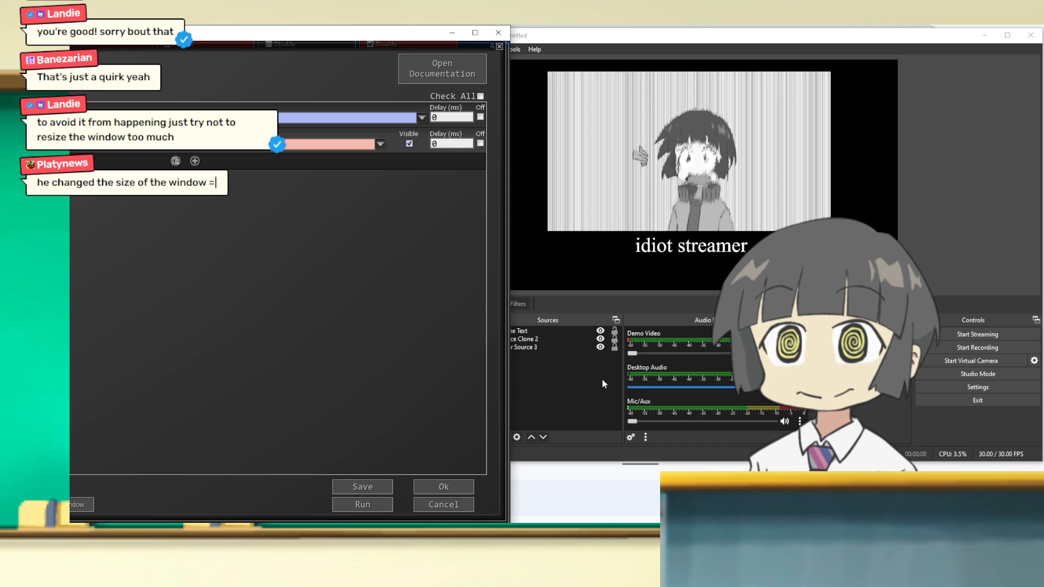
Reset OBS to Main Scene, rerun the button's commands to check the frozen clone, and go back to Main Scene and the command editor.
{"action": "left_click", "coordinate": [602, 380]}
{"action": "left_click_drag", "start_coordinate": [443, 35], "coordinate": [380, 34]}
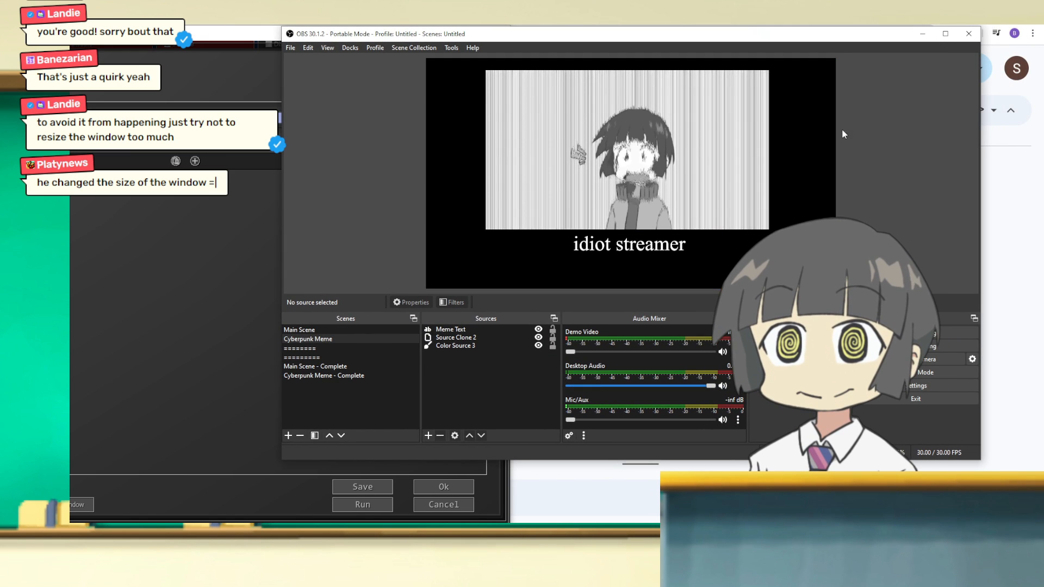
{"action": "left_click", "coordinate": [304, 330]}
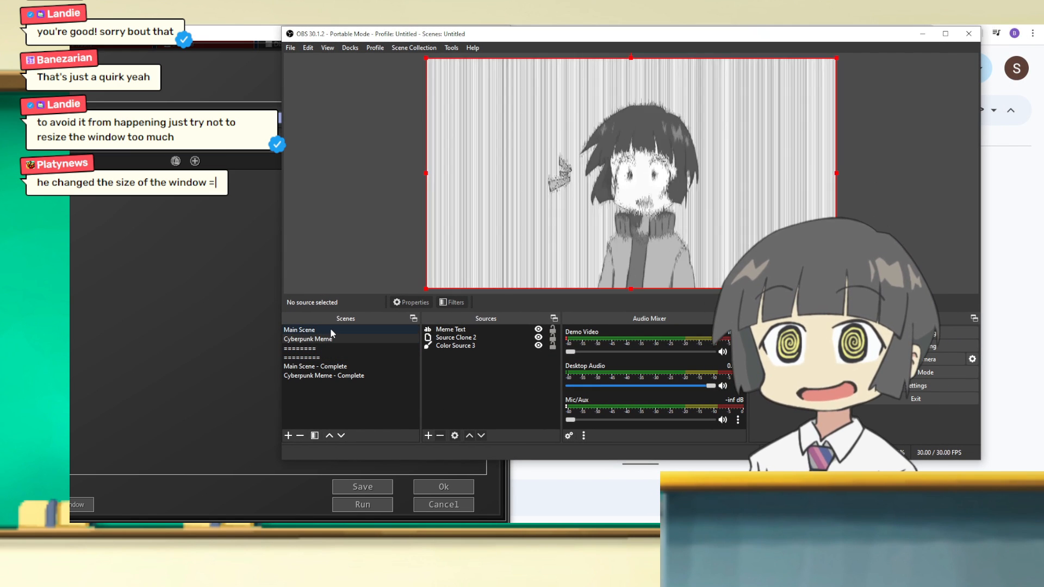
{"action": "left_click", "coordinate": [233, 319]}
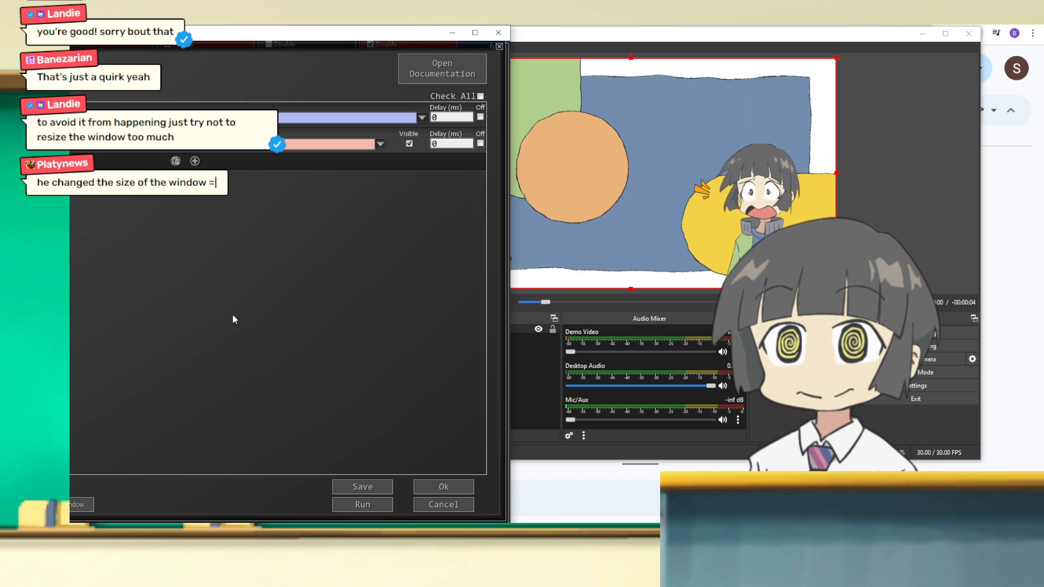
{"action": "left_click", "coordinate": [380, 506]}
{"action": "left_click", "coordinate": [598, 34]}
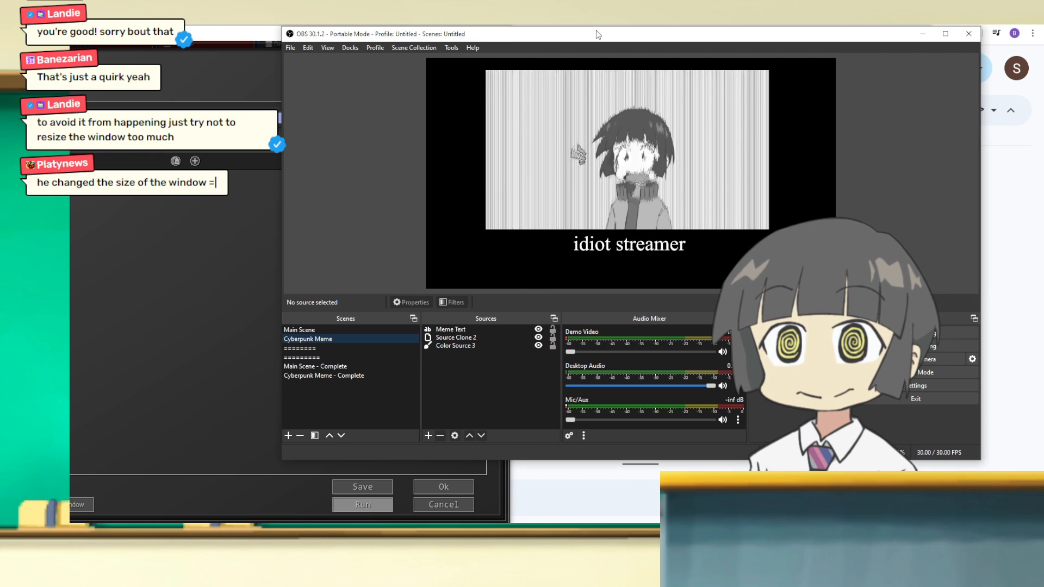
{"action": "left_click", "coordinate": [338, 330]}
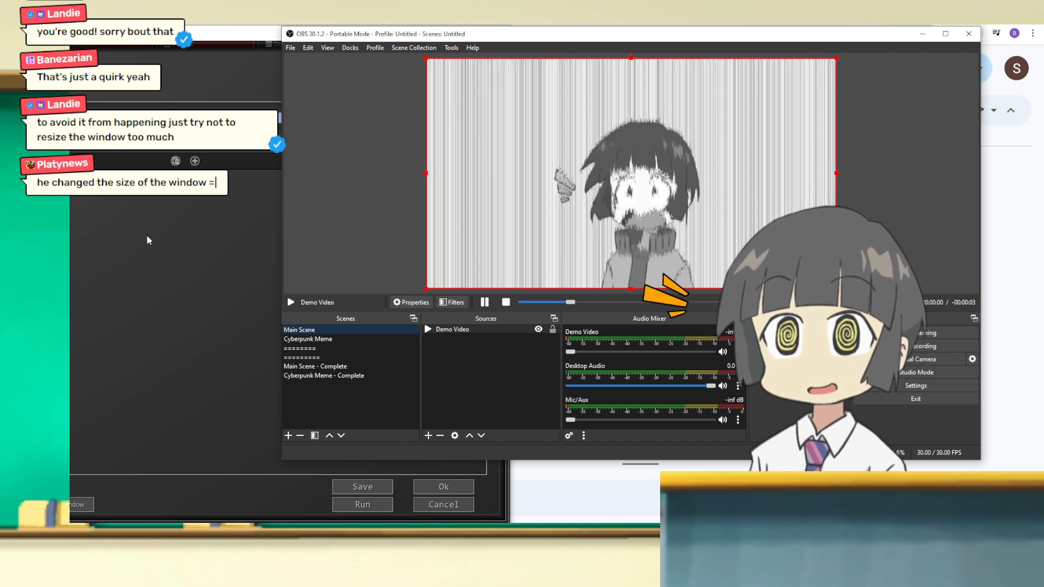
{"action": "left_click", "coordinate": [147, 235]}
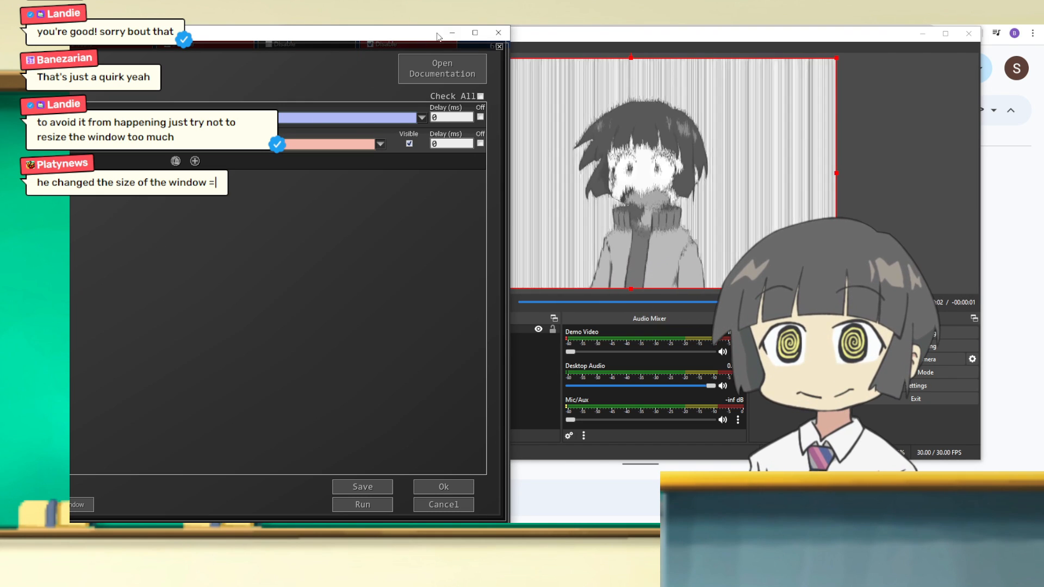
Paste a copy of the Scene Switch command below the filter command and set it to Main Scene with a 2101 ms delay.
{"action": "left_click_drag", "start_coordinate": [312, 33], "coordinate": [585, 32]}
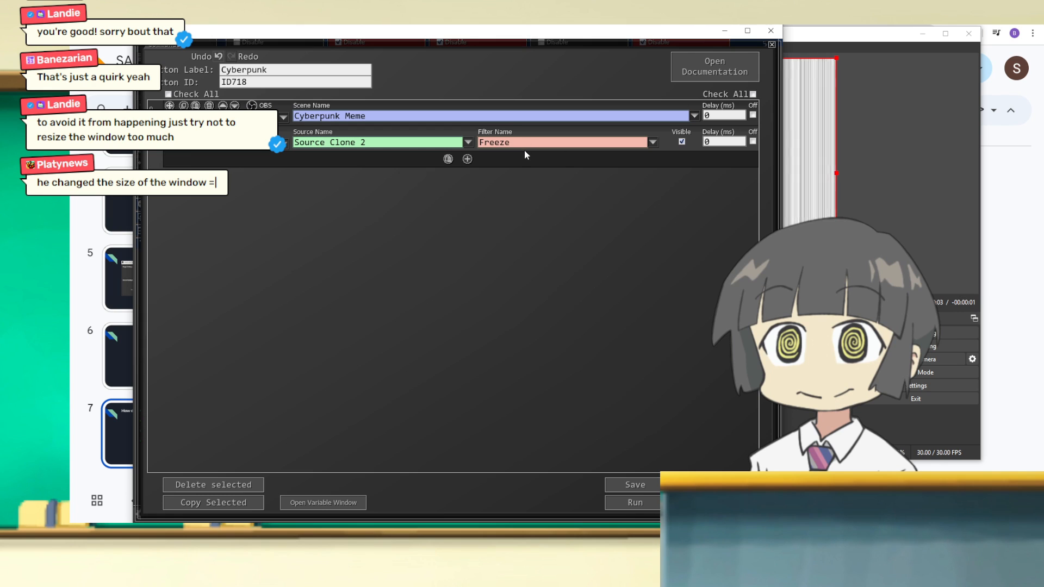
{"action": "left_click_drag", "start_coordinate": [315, 34], "coordinate": [33, 33]}
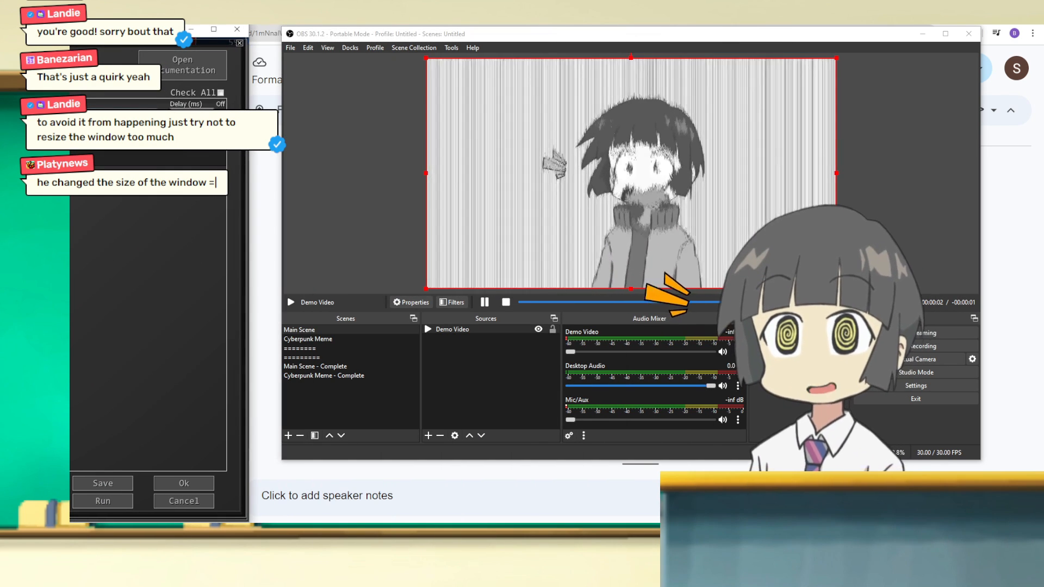
{"action": "left_click_drag", "start_coordinate": [33, 32], "coordinate": [361, 51]}
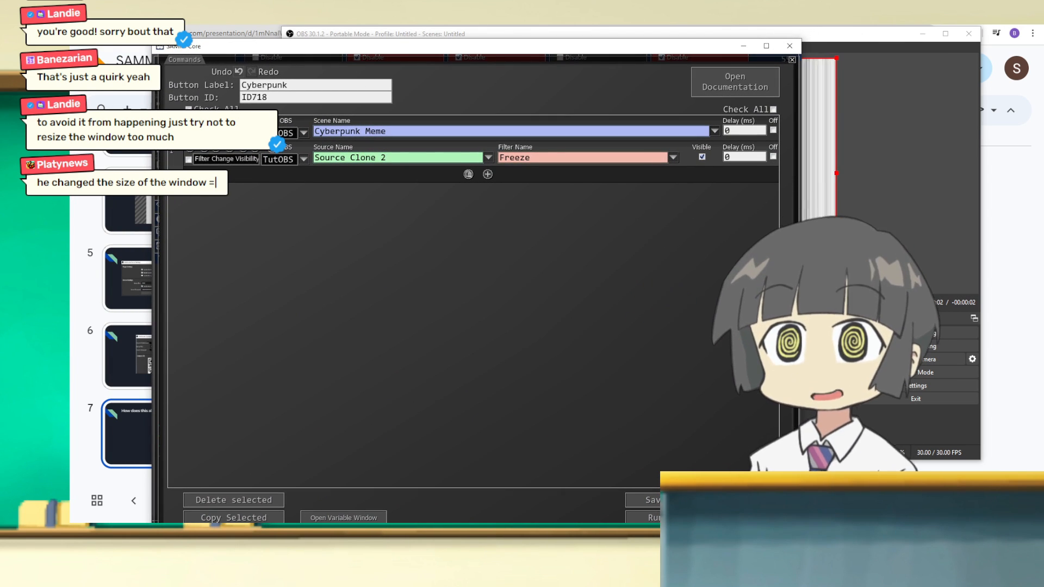
{"action": "left_click_drag", "start_coordinate": [334, 46], "coordinate": [461, 53]}
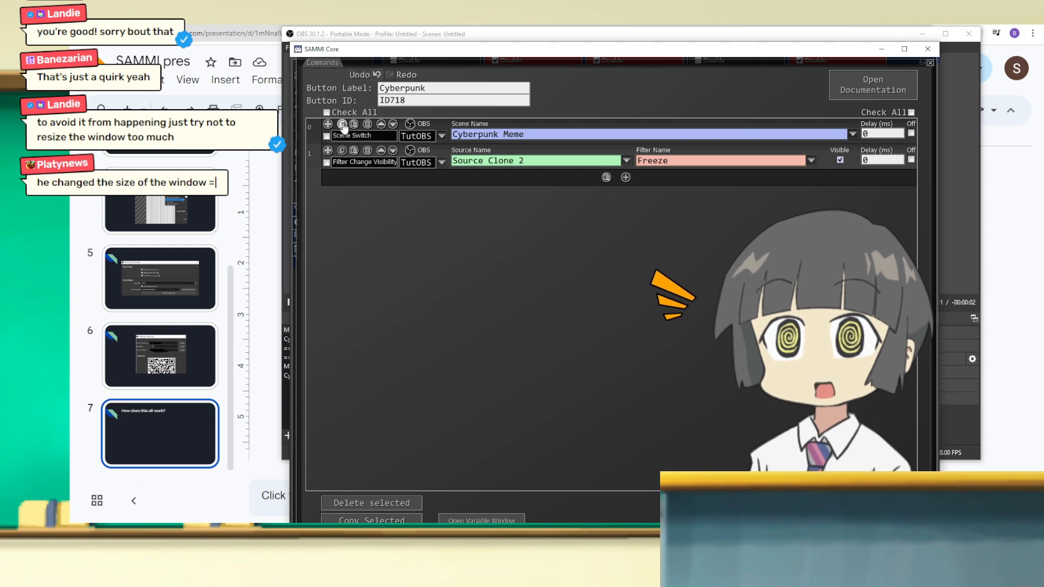
{"action": "left_click", "coordinate": [606, 177]}
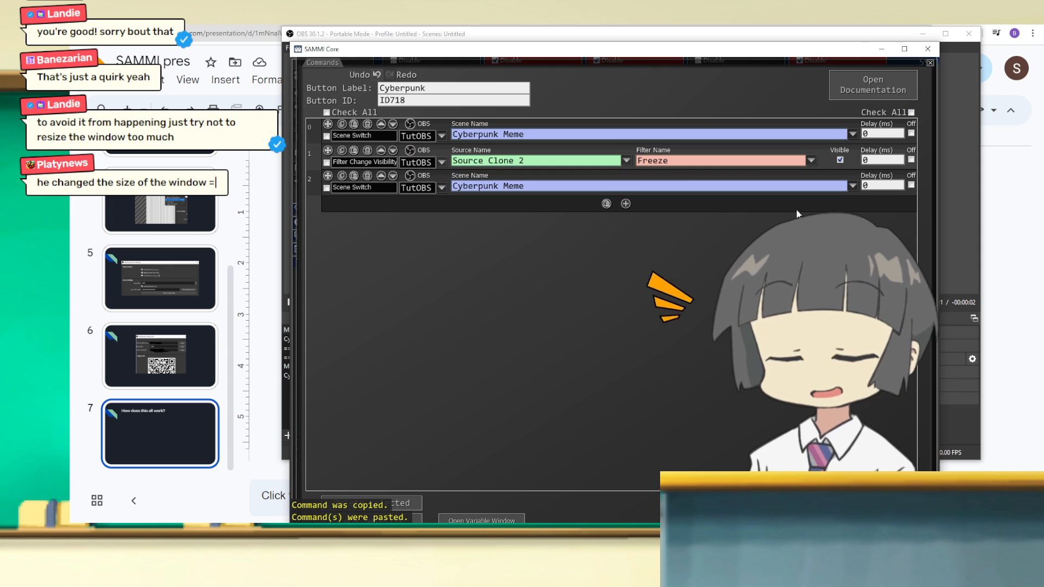
{"action": "left_click", "coordinate": [852, 186]}
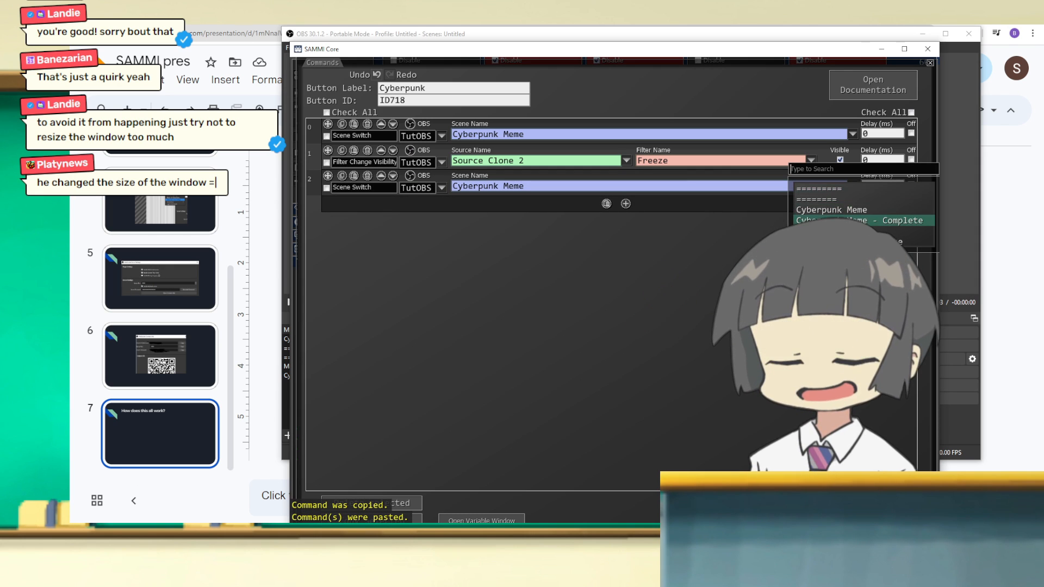
{"action": "left_click", "coordinate": [864, 231]}
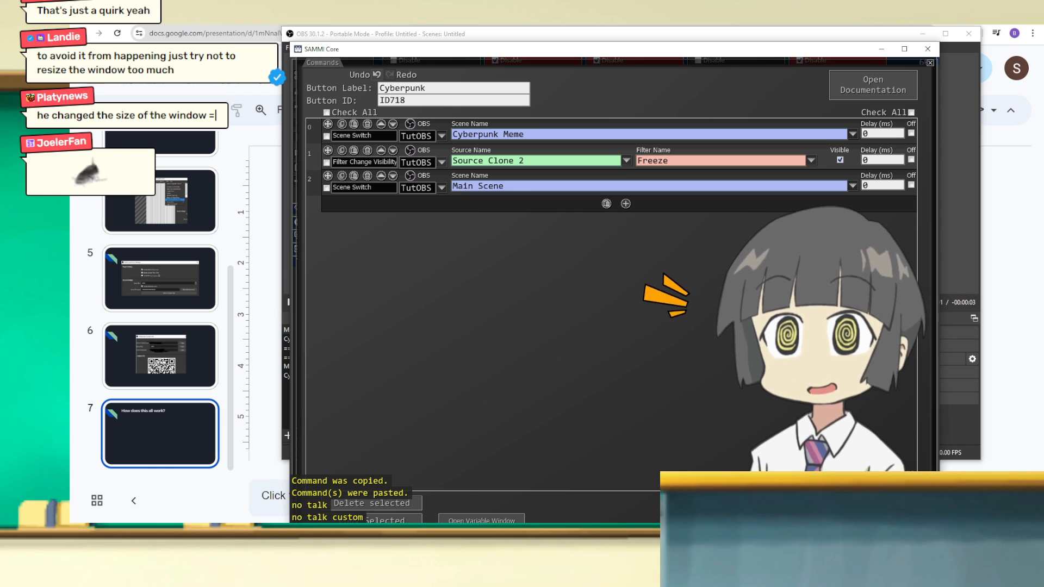
Place SAMMI Core beside OBS and run the Cyberpunk button's commands repeatedly to test the timed return to Main Scene.
{"action": "left_click_drag", "start_coordinate": [562, 56], "coordinate": [448, 38]}
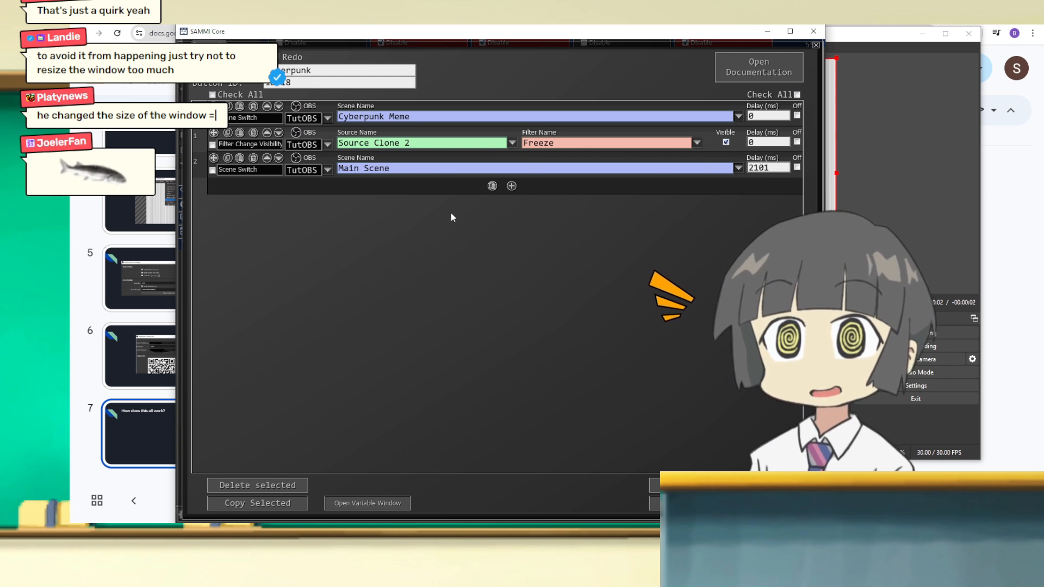
{"action": "left_click_drag", "start_coordinate": [360, 86], "coordinate": [60, 35]}
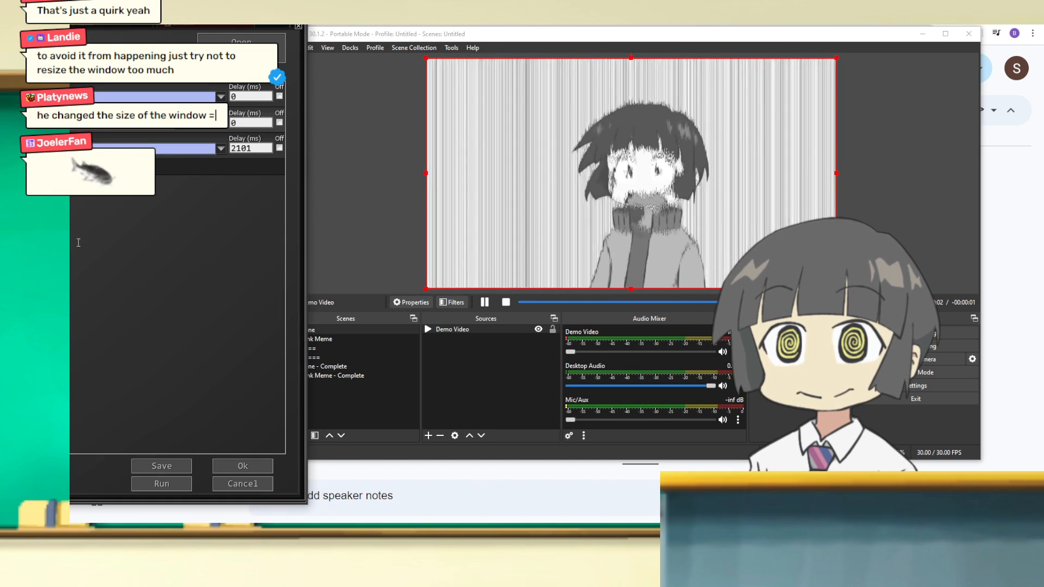
{"action": "left_click", "coordinate": [185, 484]}
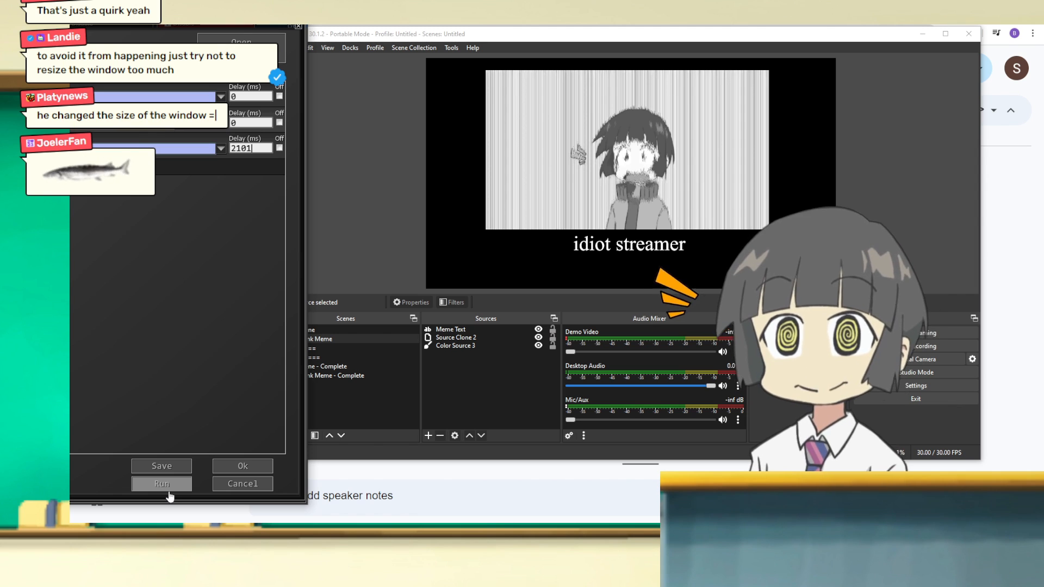
{"action": "left_click", "coordinate": [168, 489]}
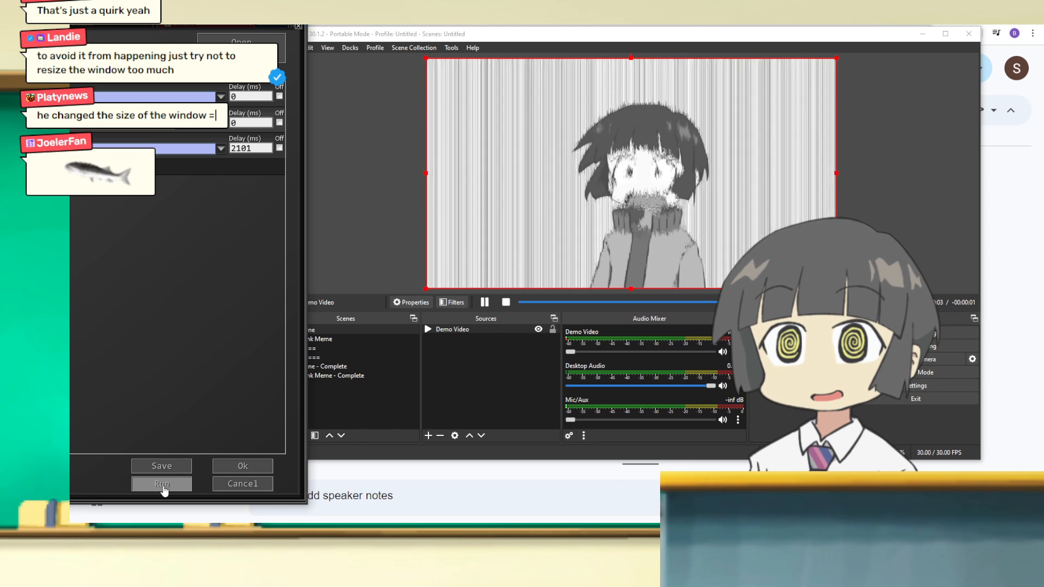
{"action": "left_click", "coordinate": [164, 491]}
Copy the Filter Change Visibility command for Source Clone 2 and paste it below the Main Scene switch.
{"action": "left_click_drag", "start_coordinate": [142, 20], "coordinate": [647, 23]}
{"action": "left_click", "coordinate": [216, 119]}
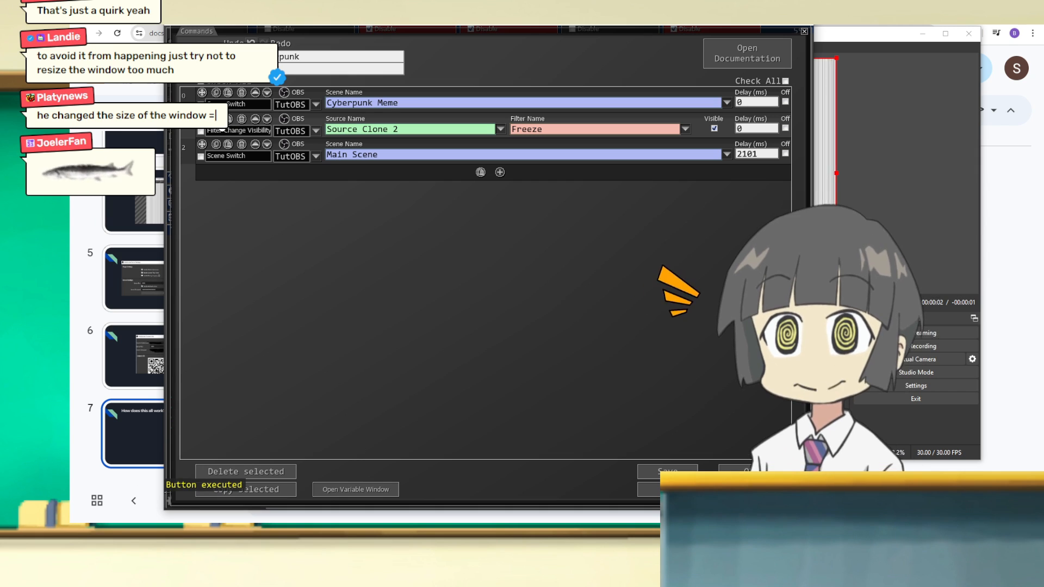
{"action": "left_click", "coordinate": [228, 118]}
{"action": "left_click_drag", "start_coordinate": [202, 144], "coordinate": [261, 203]}
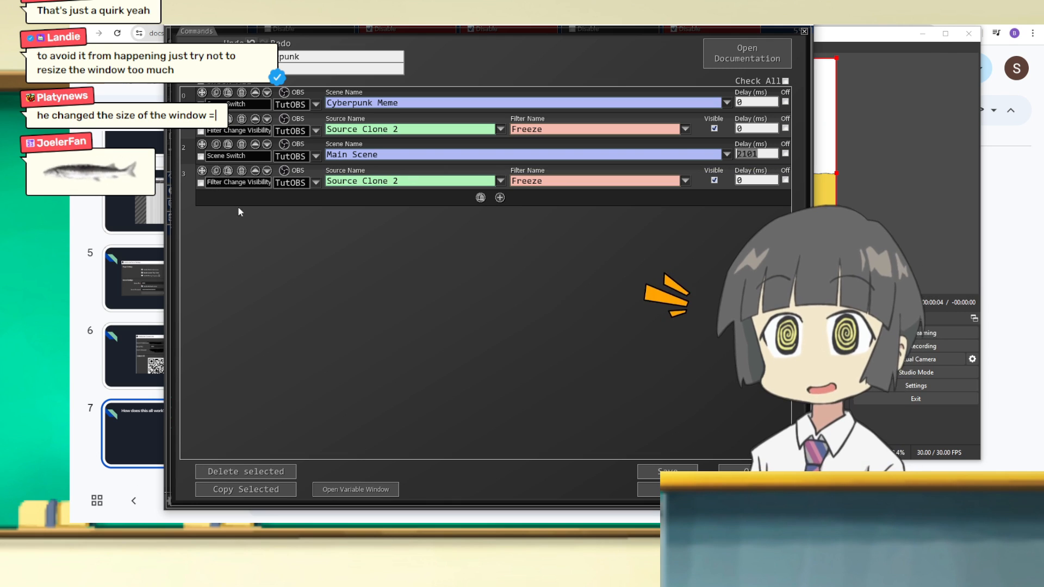
Disable Visible on the copied Freeze filter command, set its delay to 2101 ms and run the commands beside OBS to test.
{"action": "left_click", "coordinate": [714, 180]}
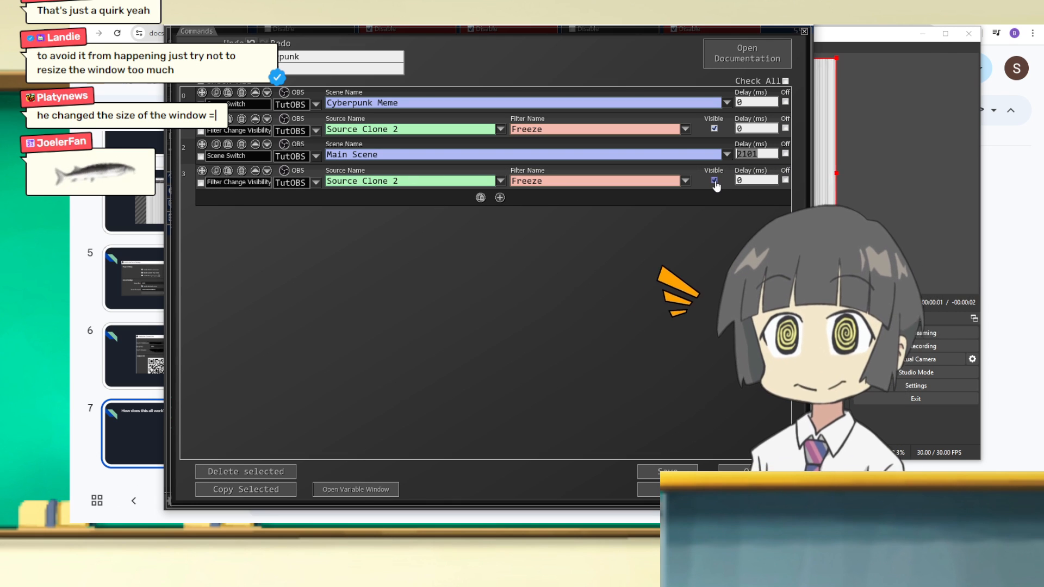
{"action": "left_click_drag", "start_coordinate": [756, 179], "coordinate": [655, 154]}
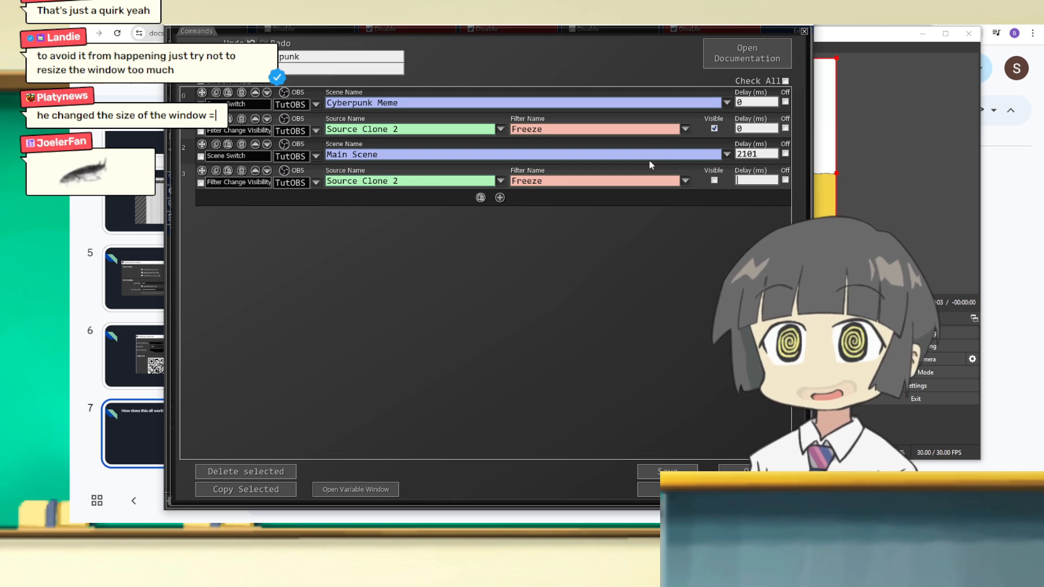
{"action": "type", "text": "2101"}
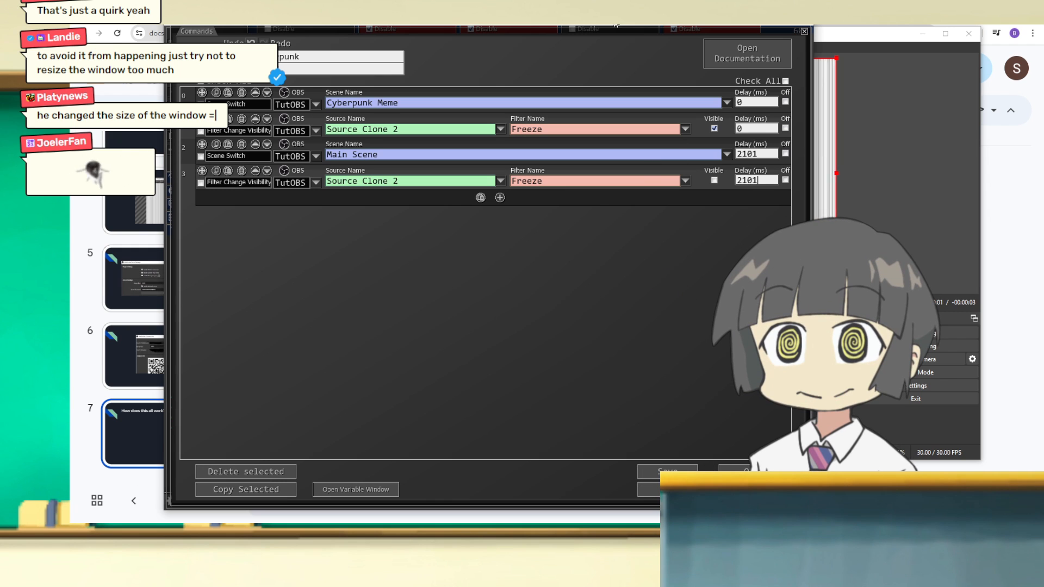
{"action": "left_click_drag", "start_coordinate": [613, 21], "coordinate": [136, 40]}
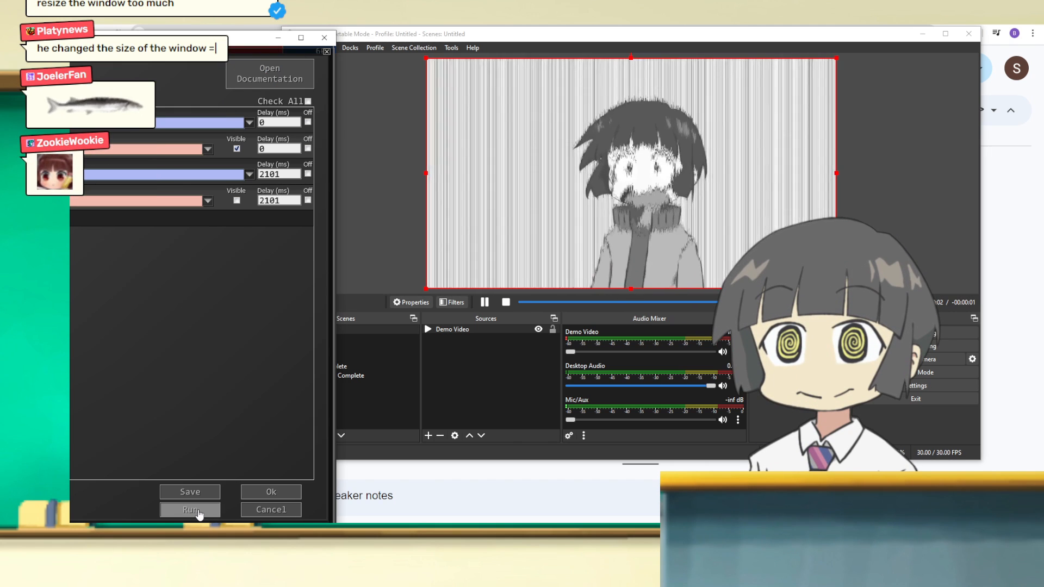
{"action": "left_click", "coordinate": [199, 513]}
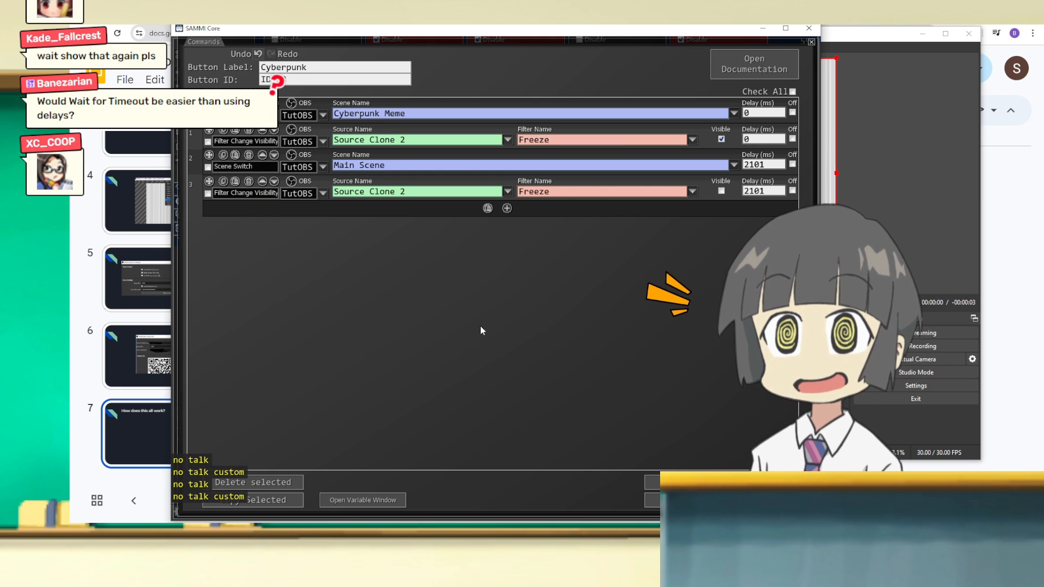
Open the Cyberpunk Complete button's commands, preview the sound of its Play Sound Effect command and close the editor.
{"action": "key", "text": "Escape"}
{"action": "double_click", "coordinate": [217, 314]}
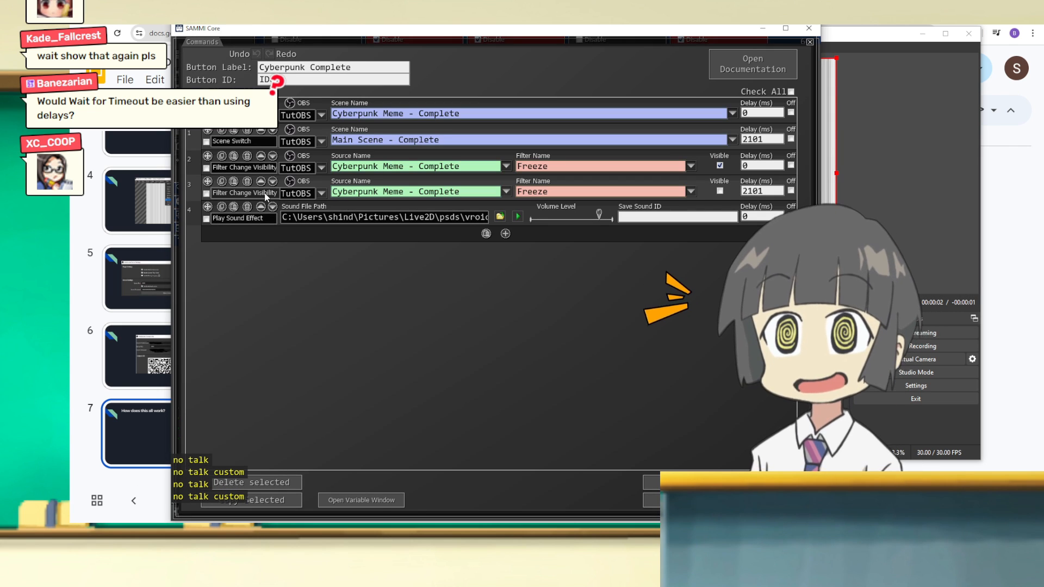
{"action": "left_click", "coordinate": [221, 207]}
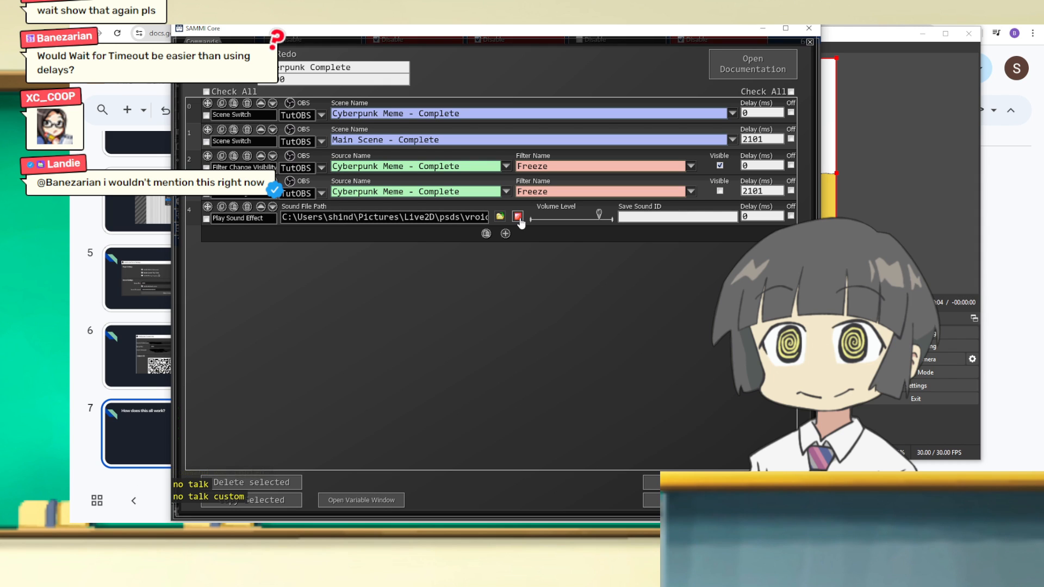
{"action": "left_click", "coordinate": [518, 217]}
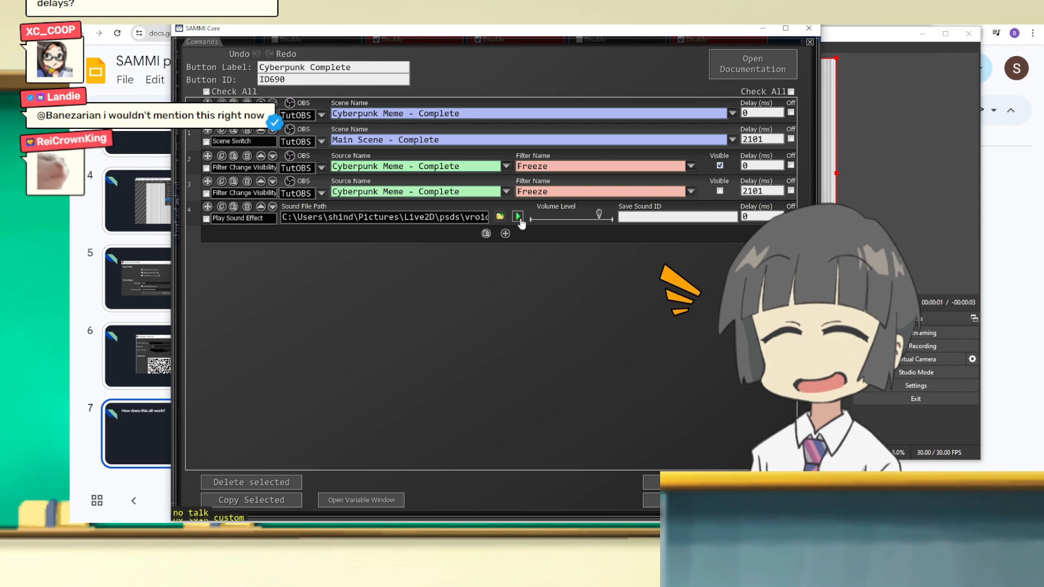
{"action": "left_click", "coordinate": [517, 217]}
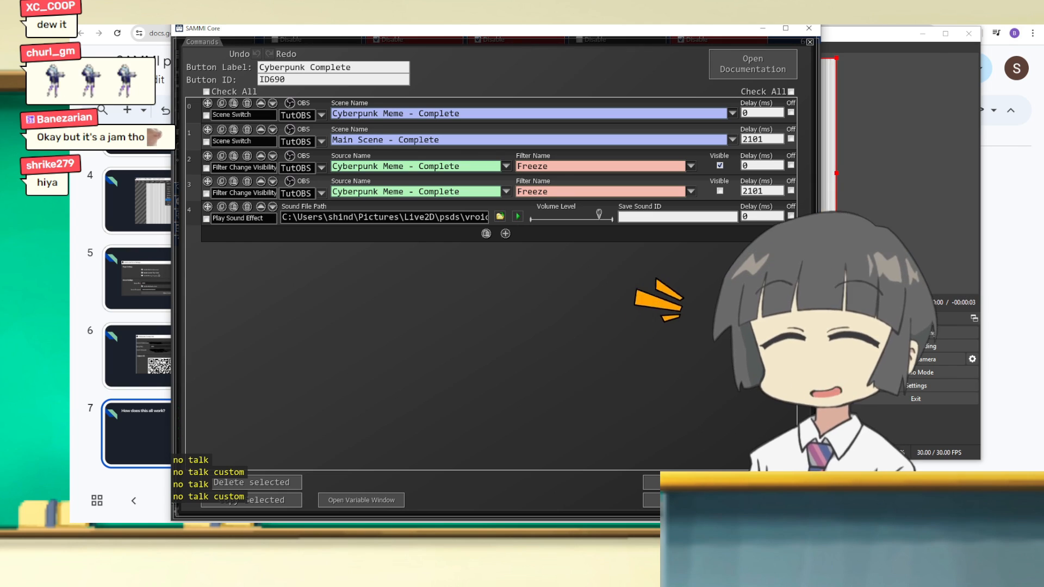
{"action": "left_click", "coordinate": [809, 42]}
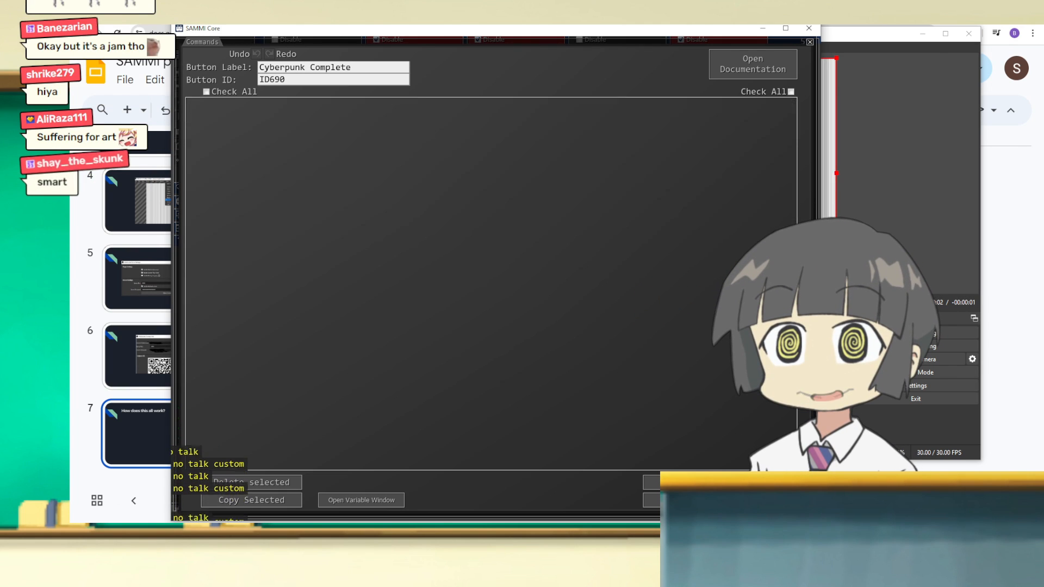
Reopen the Cyberpunk button's commands beside OBS, select the meme caption in the preview, and accept the button's commands.
{"action": "double_click", "coordinate": [202, 115]}
{"action": "left_click_drag", "start_coordinate": [376, 30], "coordinate": [0, 56]}
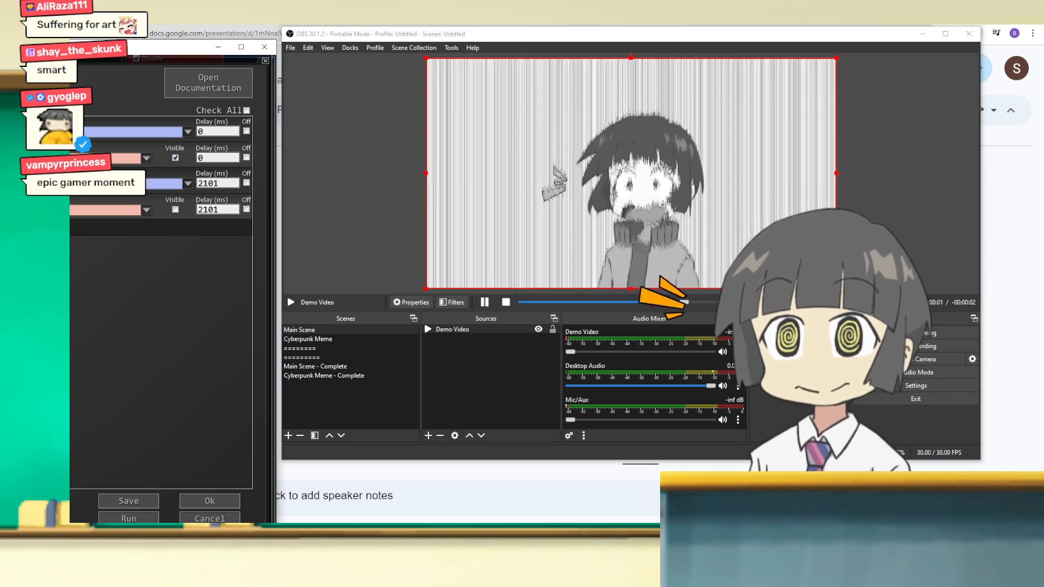
{"action": "left_click", "coordinate": [616, 236]}
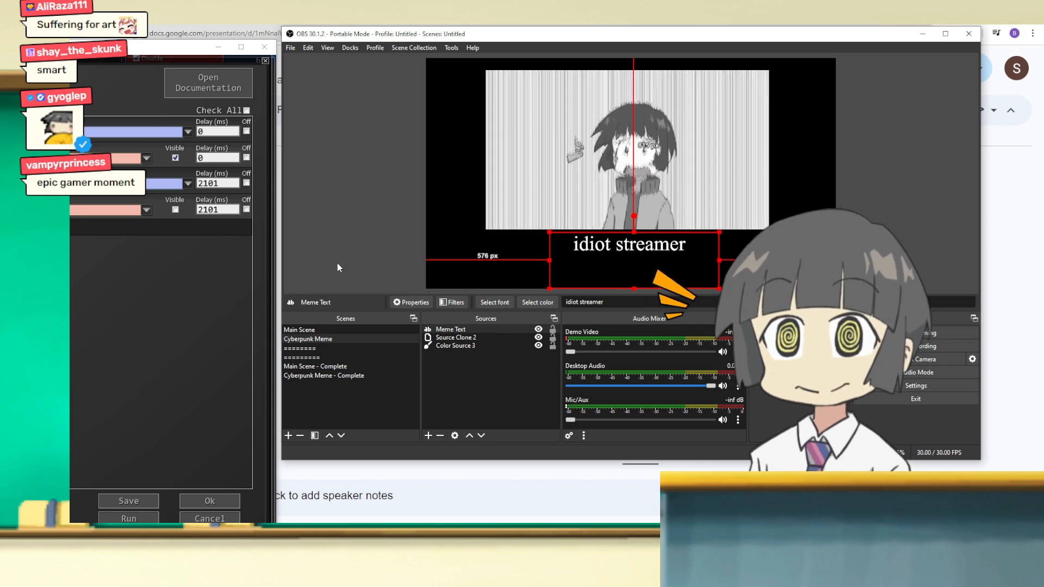
{"action": "left_click", "coordinate": [209, 501]}
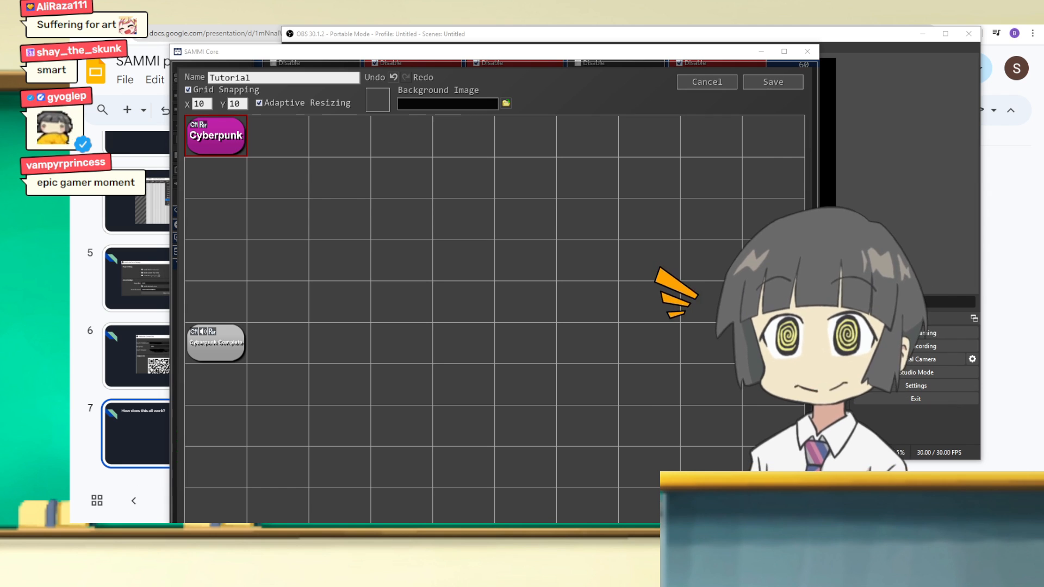
In the Twitch dashboard, create the custom reward cyberpunk meme costing 999999999 points, enable Require Viewer to Enter Text, and return to SAMMI Core.
{"action": "left_click", "coordinate": [257, 343]}
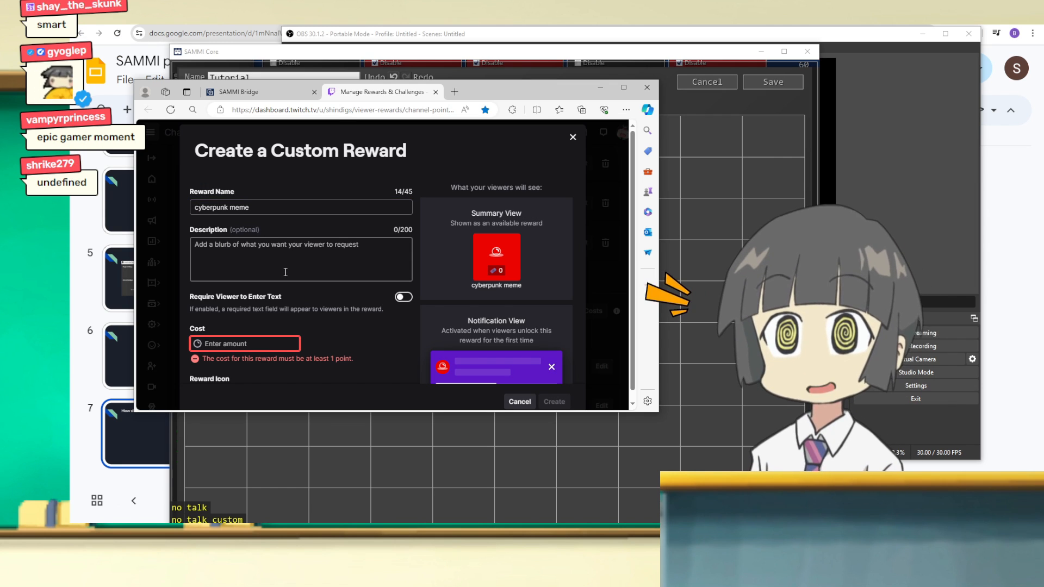
{"action": "type", "text": "999999999"}
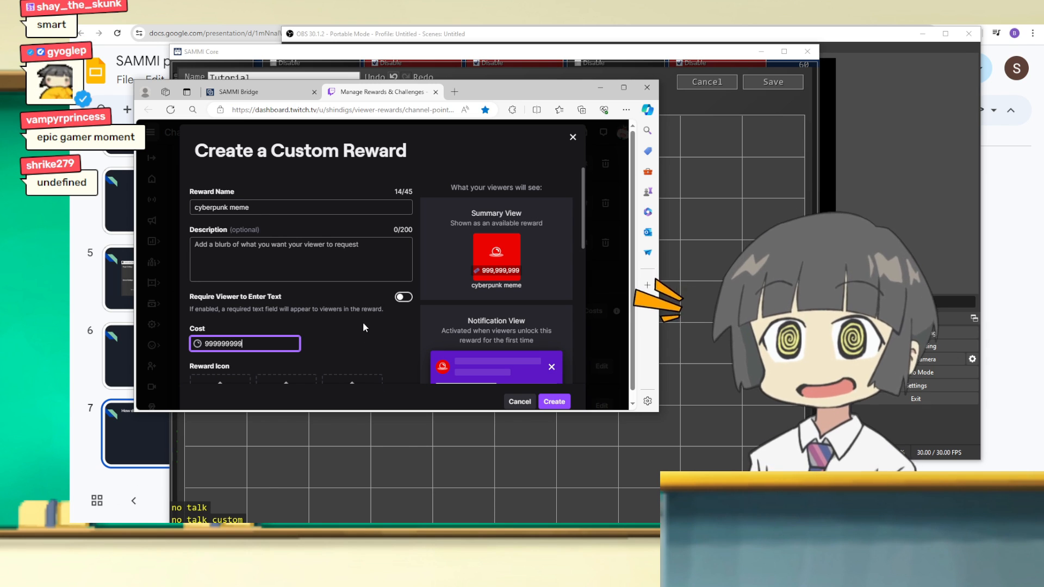
{"action": "scroll", "coordinate": [358, 323], "scroll_direction": "down", "scroll_amount": 1}
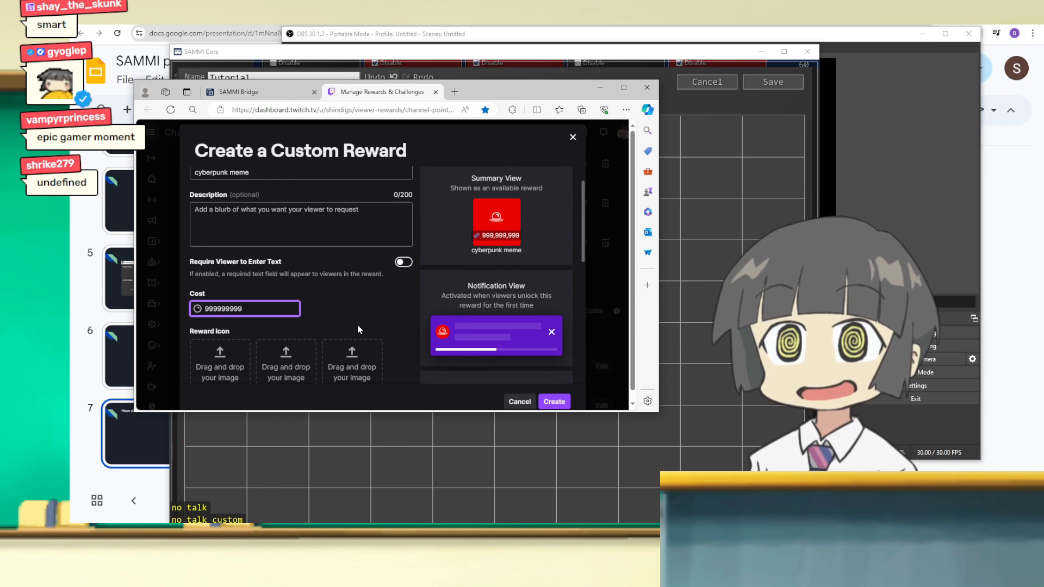
{"action": "scroll", "coordinate": [351, 332], "scroll_direction": "up", "scroll_amount": 1}
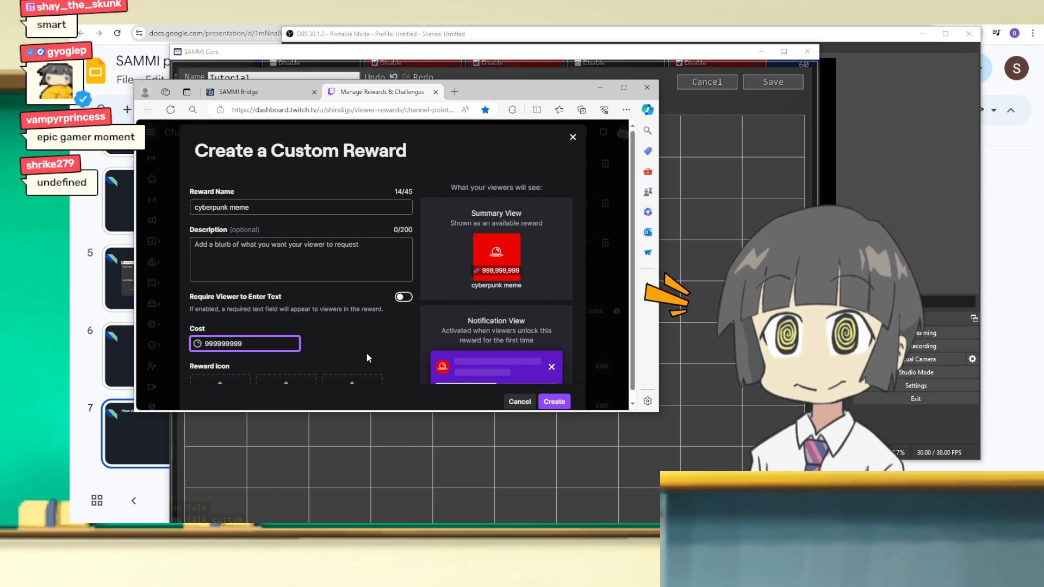
{"action": "scroll", "coordinate": [361, 359], "scroll_direction": "down", "scroll_amount": 3}
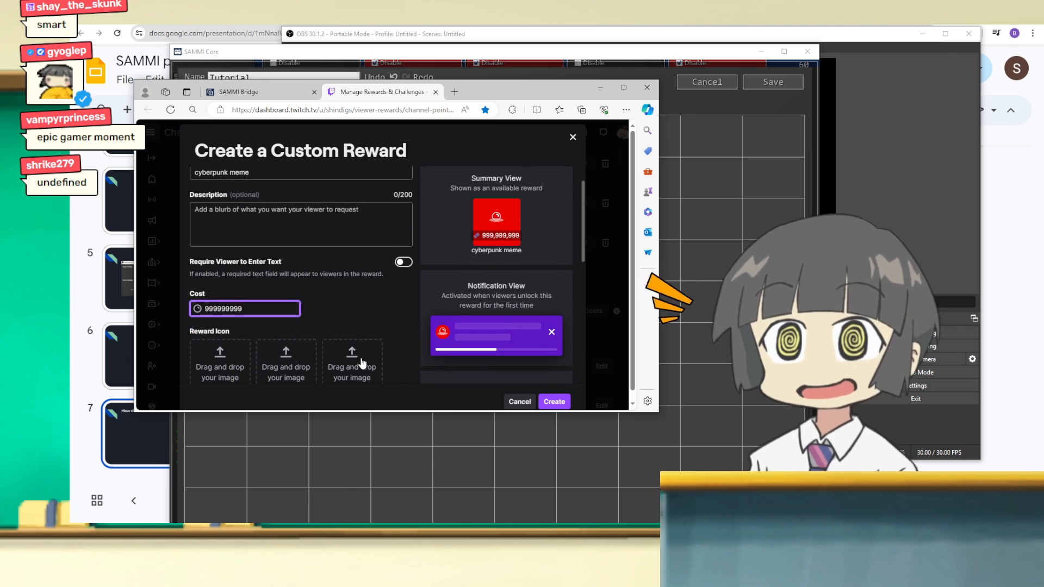
{"action": "scroll", "coordinate": [363, 364], "scroll_direction": "up", "scroll_amount": 2}
{"action": "scroll", "coordinate": [362, 361], "scroll_direction": "up", "scroll_amount": 1}
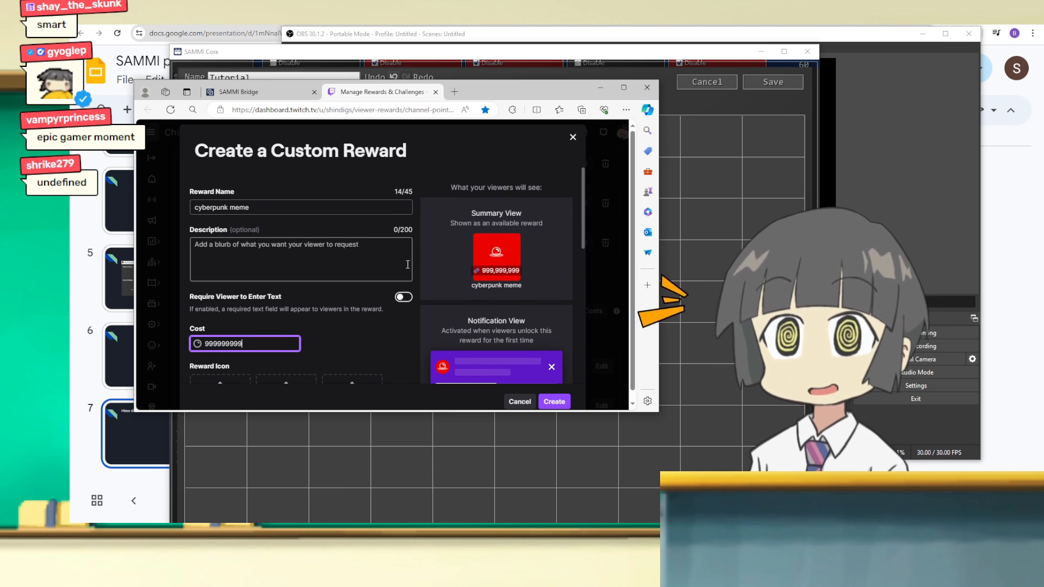
{"action": "scroll", "coordinate": [365, 331], "scroll_direction": "down", "scroll_amount": 1}
{"action": "left_click", "coordinate": [551, 407]}
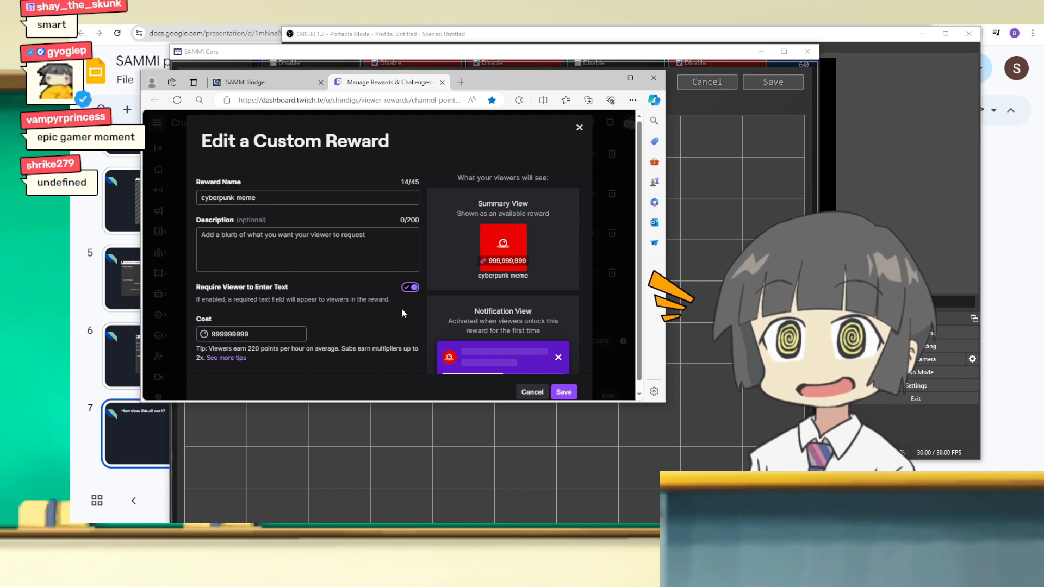
{"action": "left_click", "coordinate": [566, 393]}
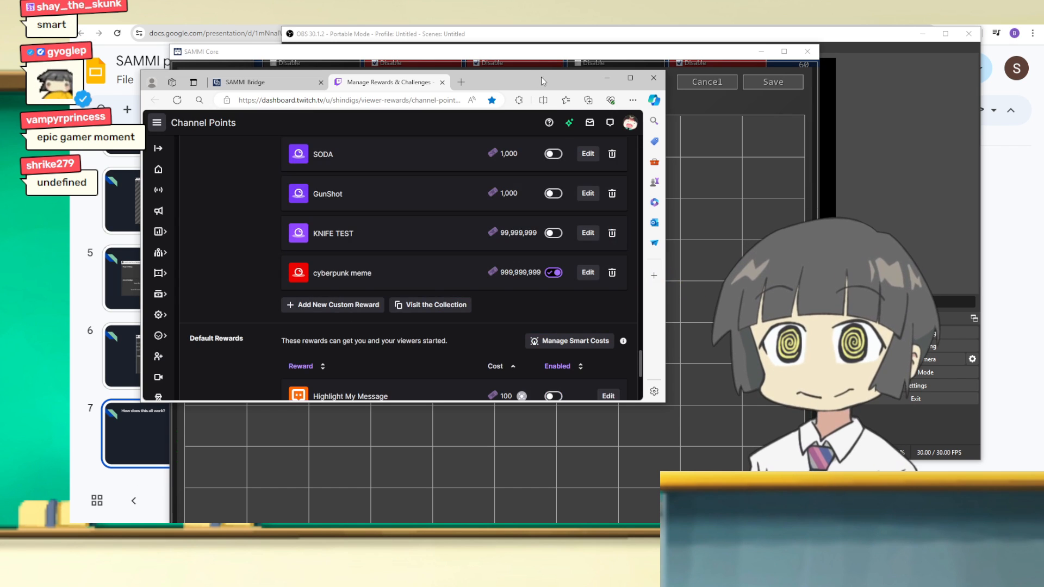
{"action": "left_click", "coordinate": [606, 78]}
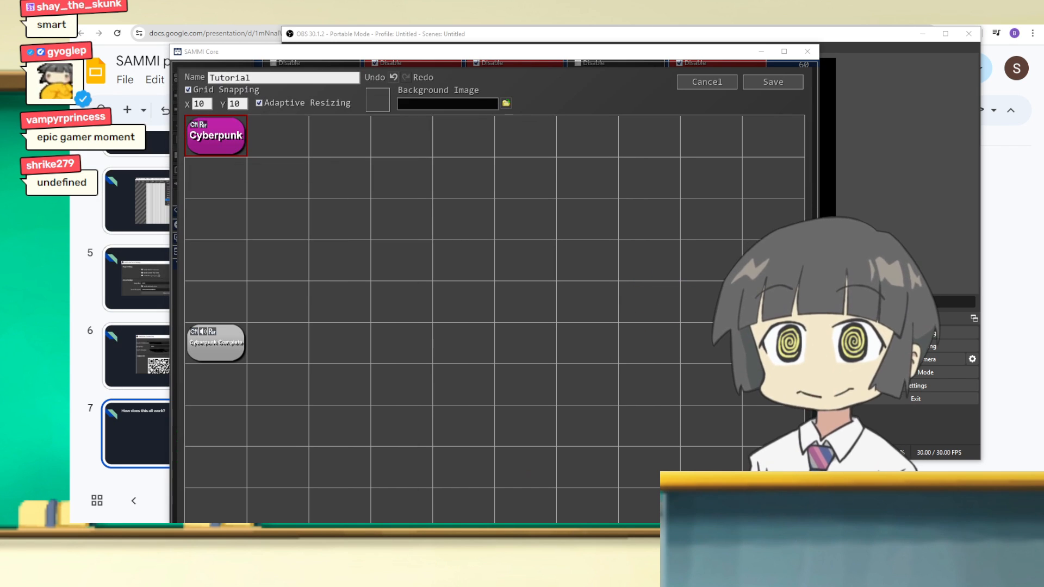
Open the Cyberpunk button's triggers and add a Twitch Channel Point Redemption trigger.
{"action": "right_click", "coordinate": [228, 142]}
{"action": "left_click", "coordinate": [242, 161]}
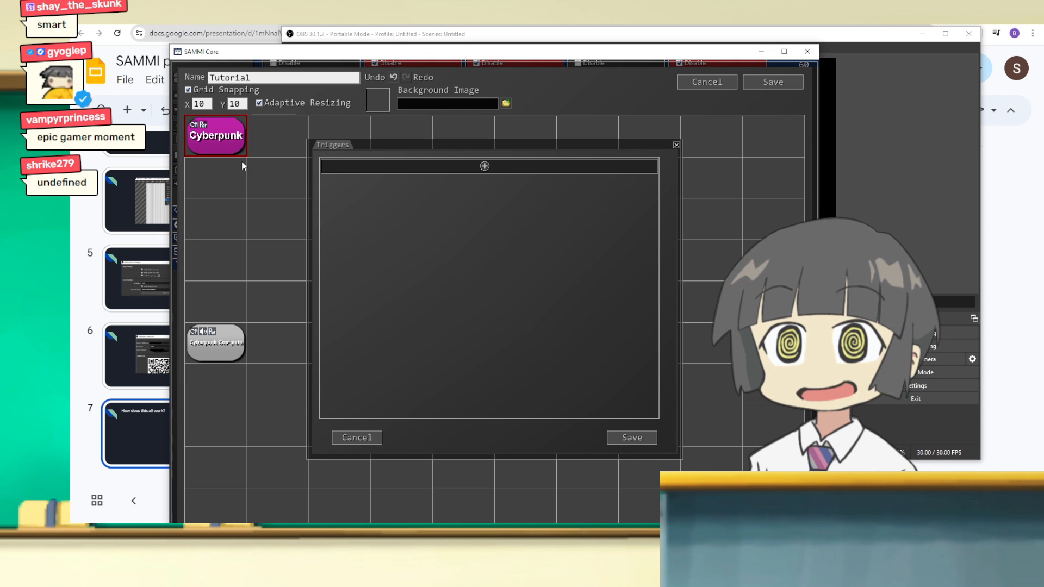
{"action": "left_click", "coordinate": [483, 167]}
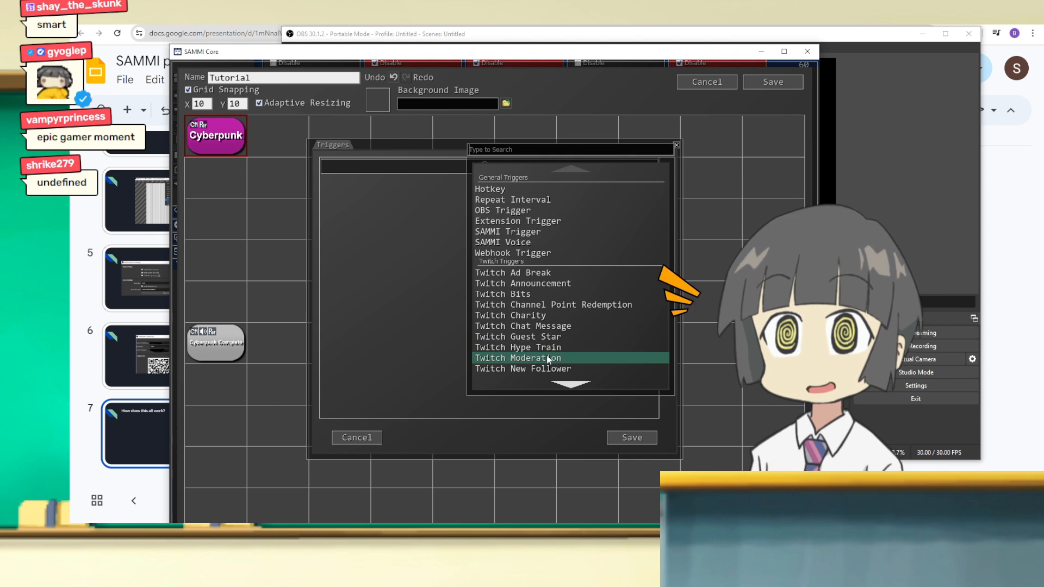
{"action": "scroll", "coordinate": [578, 320], "scroll_direction": "down", "scroll_amount": 1}
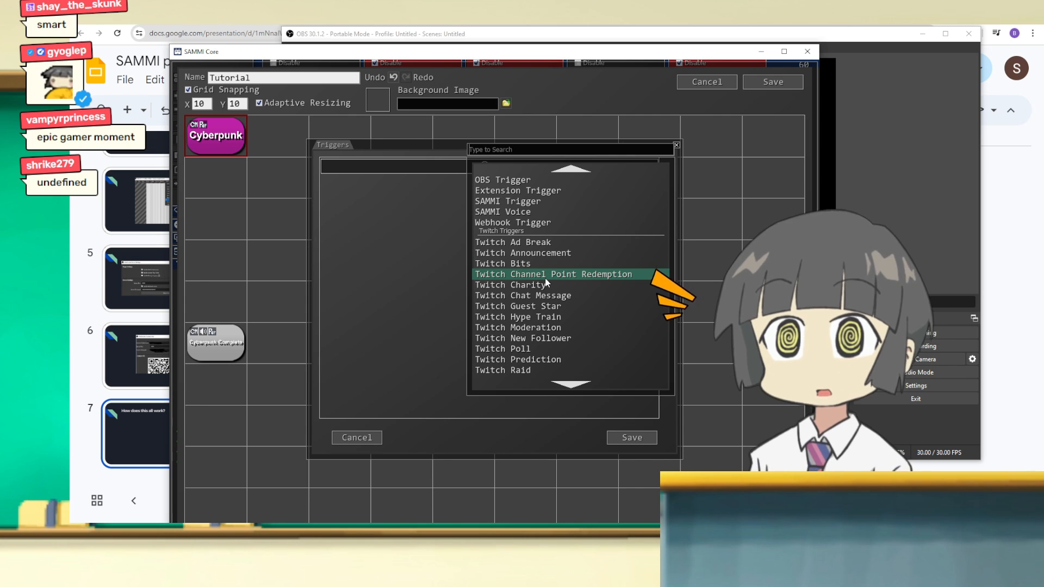
{"action": "left_click", "coordinate": [546, 277]}
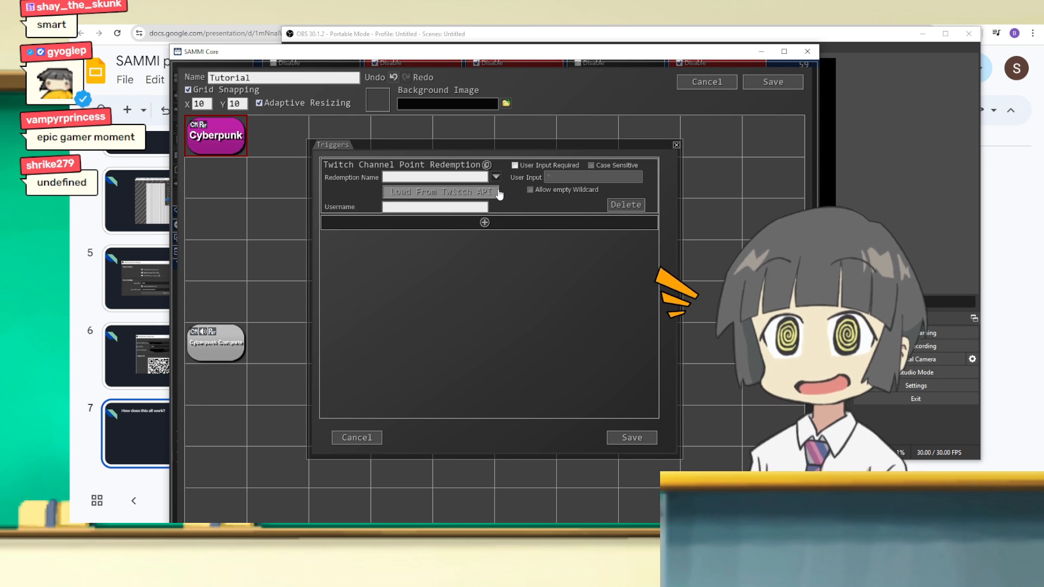
Load the rewards from the Twitch API, set the trigger's redemption name to cyberpunk meme and enable User Input Required.
{"action": "left_click", "coordinate": [498, 193]}
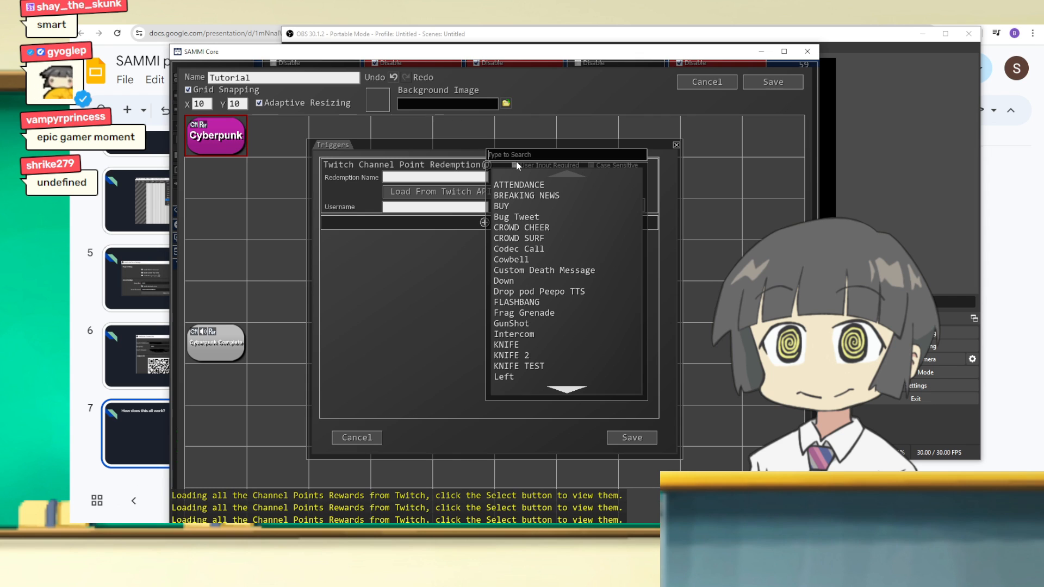
{"action": "type", "text": "cyb"}
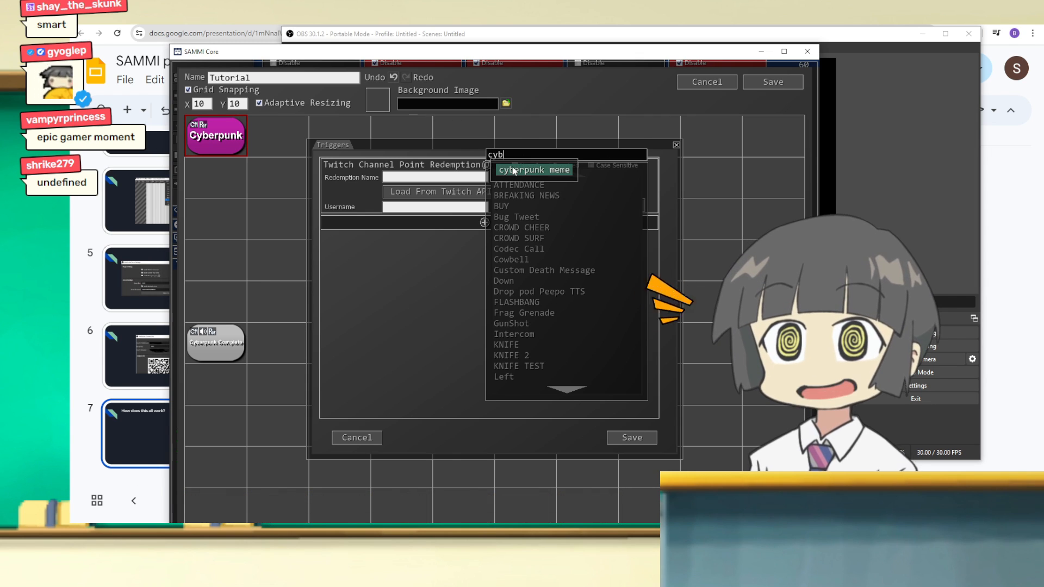
{"action": "left_click", "coordinate": [514, 170]}
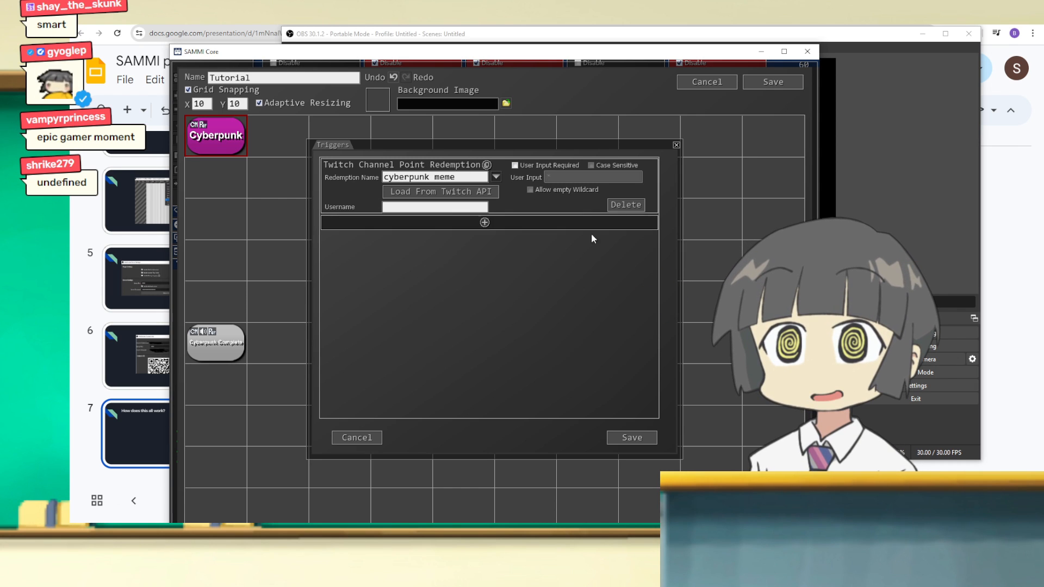
{"action": "left_click", "coordinate": [514, 166]}
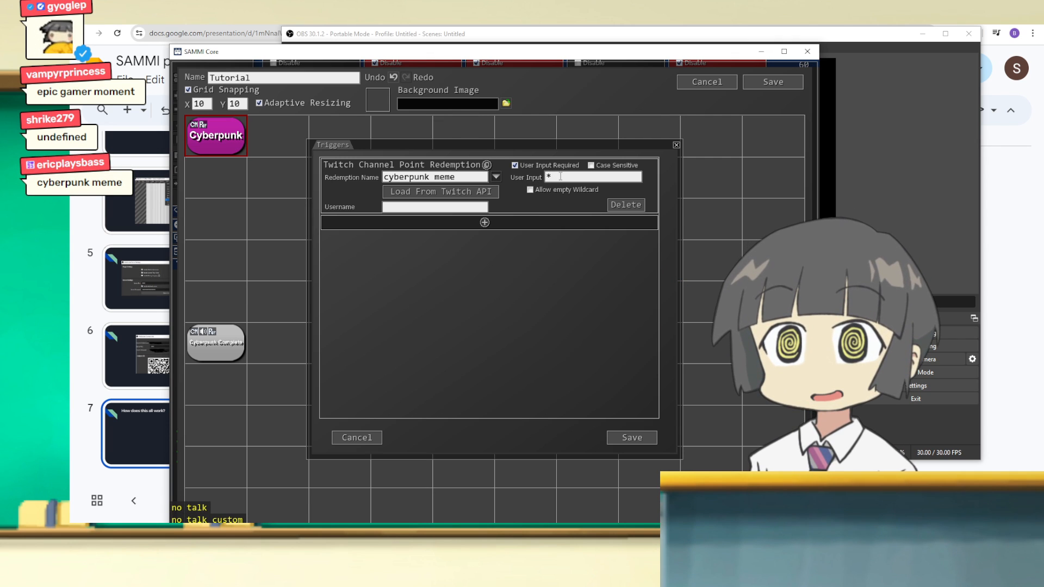
Browse the trigger types, add example Twitch Hype Train, Twitch Bits and Subscription - Community Gift triggers, and delete them.
{"action": "left_click", "coordinate": [487, 223]}
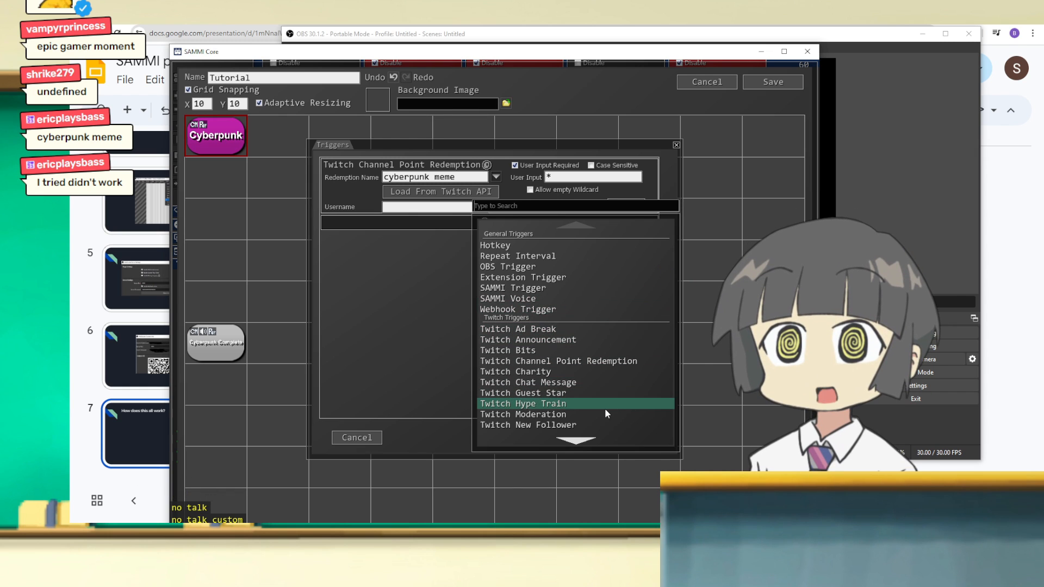
{"action": "scroll", "coordinate": [605, 407], "scroll_direction": "down", "scroll_amount": 2}
{"action": "scroll", "coordinate": [604, 408], "scroll_direction": "up", "scroll_amount": 1}
{"action": "scroll", "coordinate": [546, 297], "scroll_direction": "up", "scroll_amount": 1}
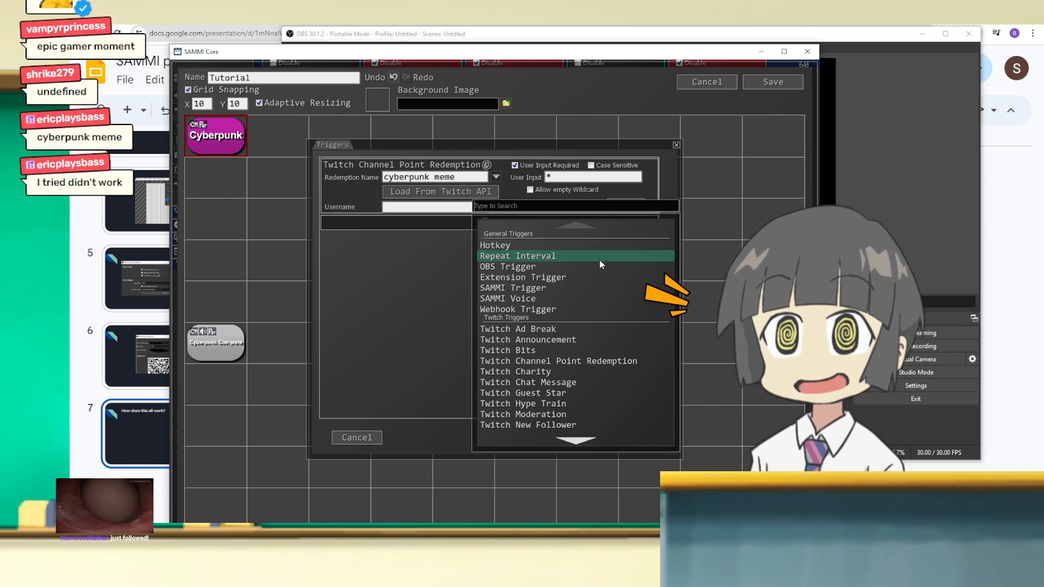
{"action": "scroll", "coordinate": [586, 292], "scroll_direction": "down", "scroll_amount": 3}
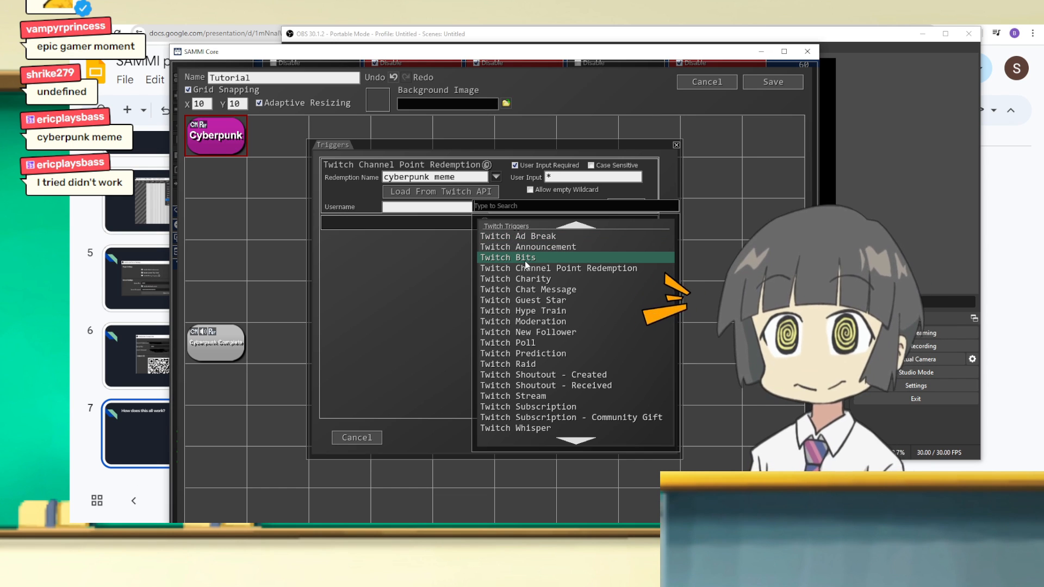
{"action": "scroll", "coordinate": [524, 256], "scroll_direction": "down", "scroll_amount": 1}
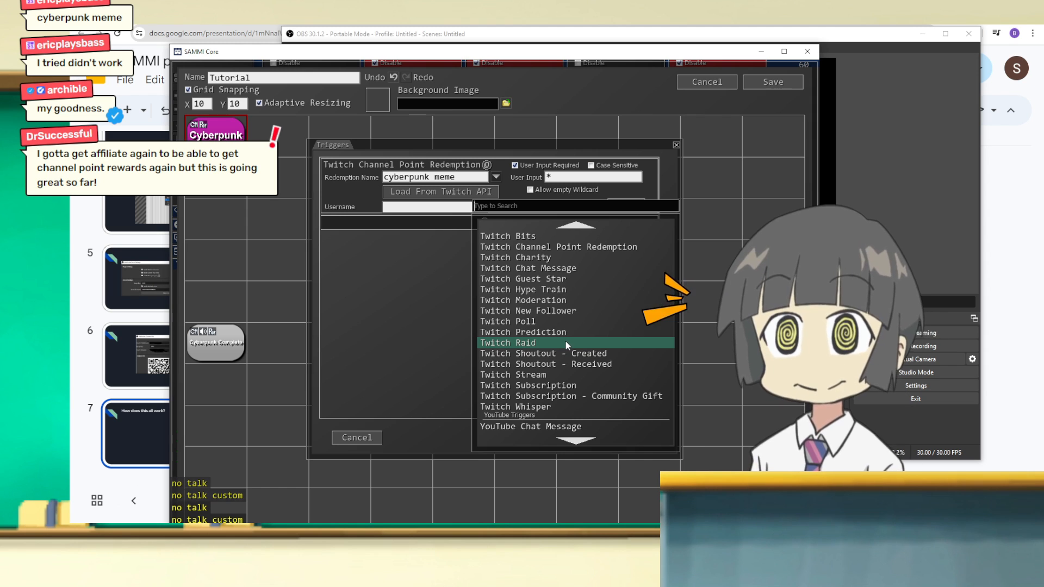
{"action": "scroll", "coordinate": [621, 353], "scroll_direction": "down", "scroll_amount": 1}
{"action": "left_click", "coordinate": [625, 364]}
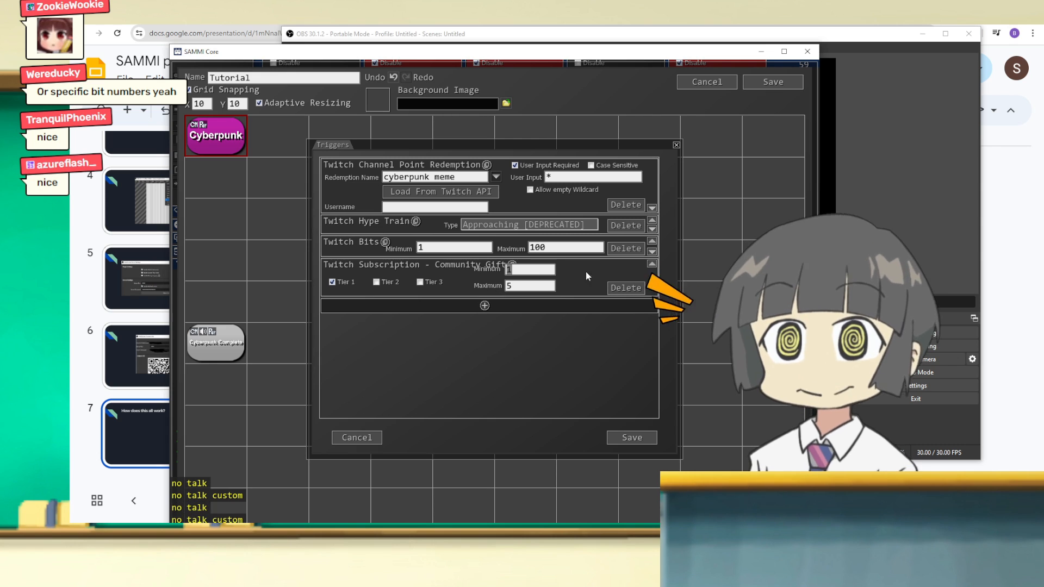
{"action": "left_click", "coordinate": [625, 288]}
{"action": "left_click", "coordinate": [625, 248]}
{"action": "left_click", "coordinate": [625, 225]}
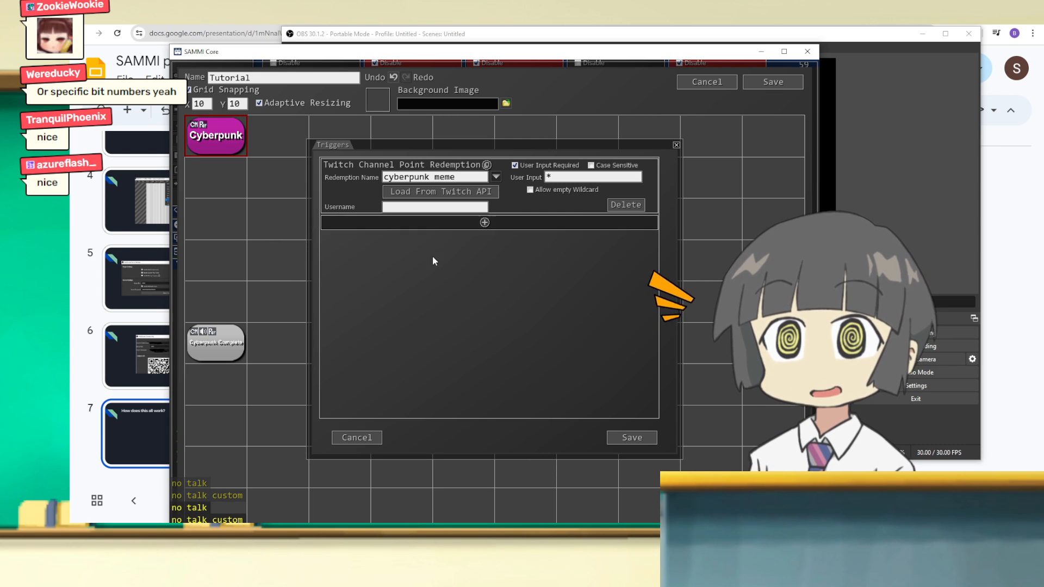
Add a second Twitch Channel Point Redemption trigger with the redemption name Down, and delete it.
{"action": "left_click", "coordinate": [481, 224]}
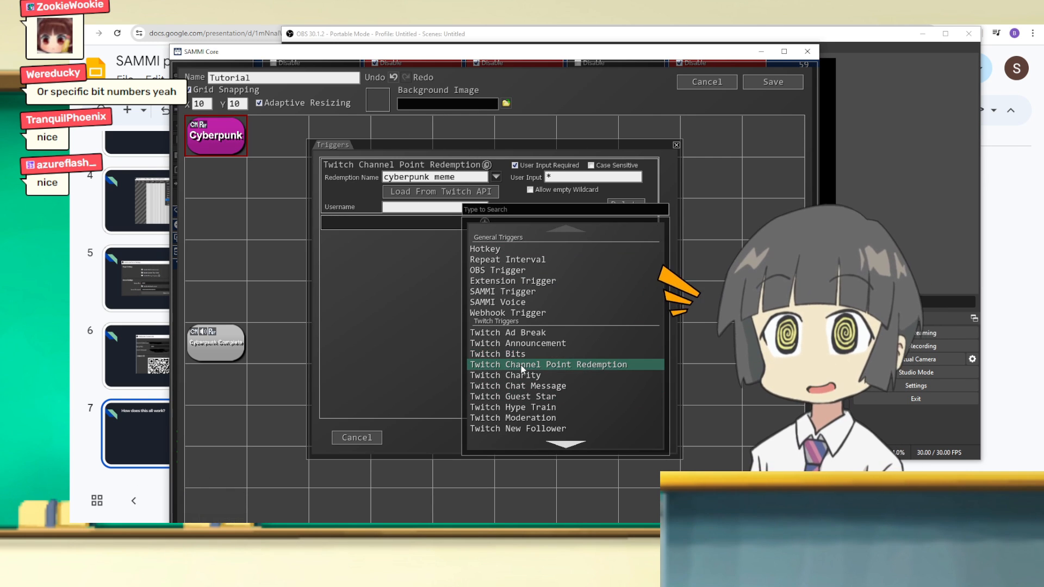
{"action": "left_click", "coordinate": [543, 364]}
{"action": "left_click", "coordinate": [496, 234]}
{"action": "left_click", "coordinate": [511, 345]}
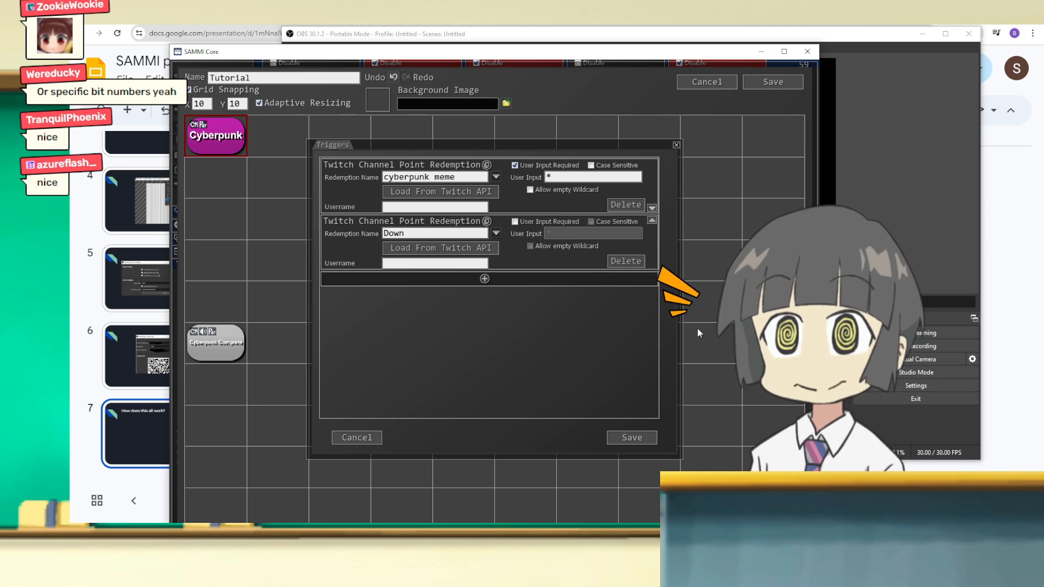
{"action": "left_click", "coordinate": [625, 262]}
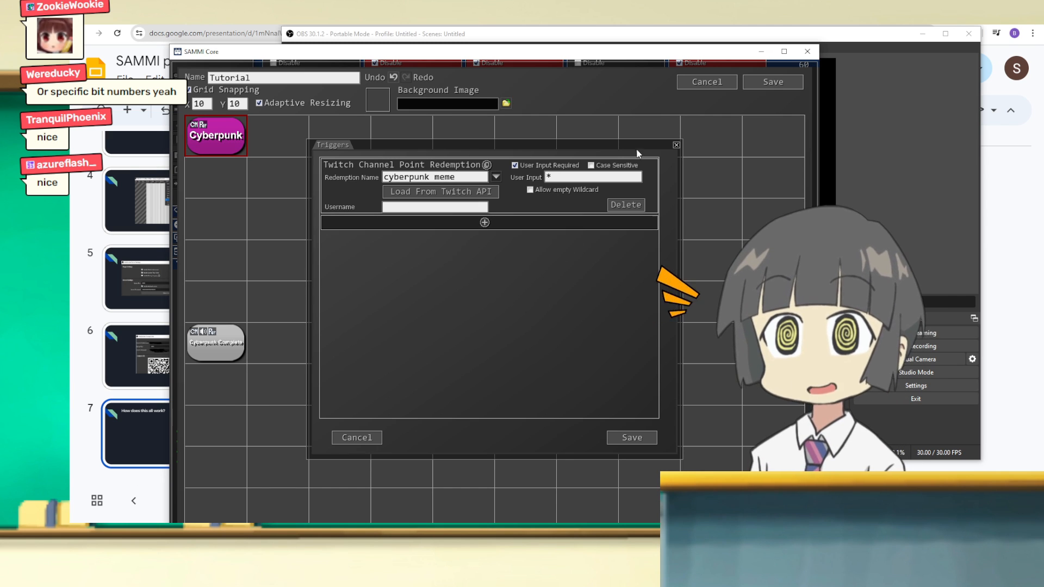
Save the Cyberpunk button's triggers and add a Trigger Pull Data command at the end of its command list.
{"action": "left_click", "coordinate": [633, 438]}
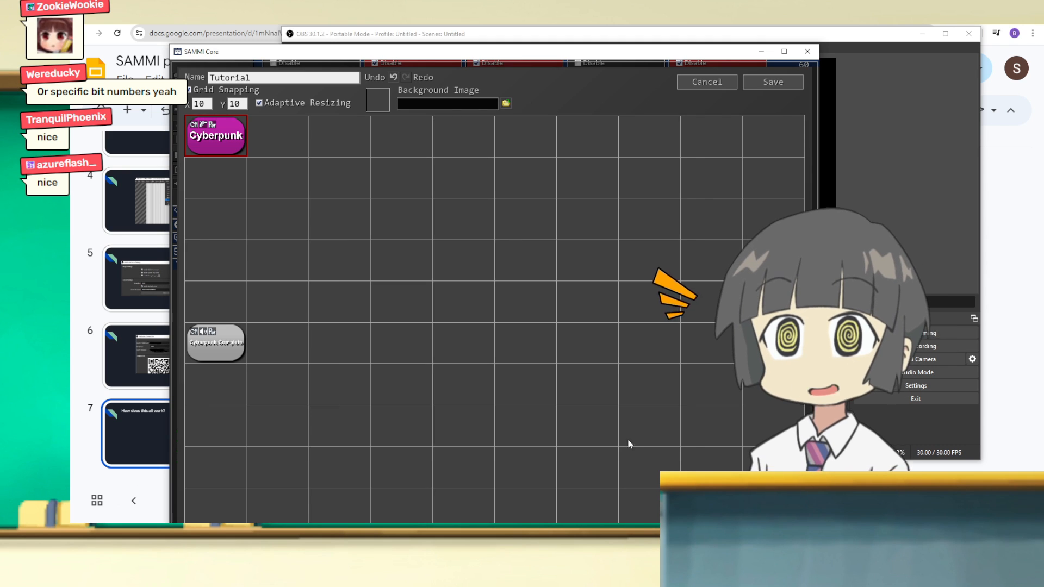
{"action": "double_click", "coordinate": [223, 140]}
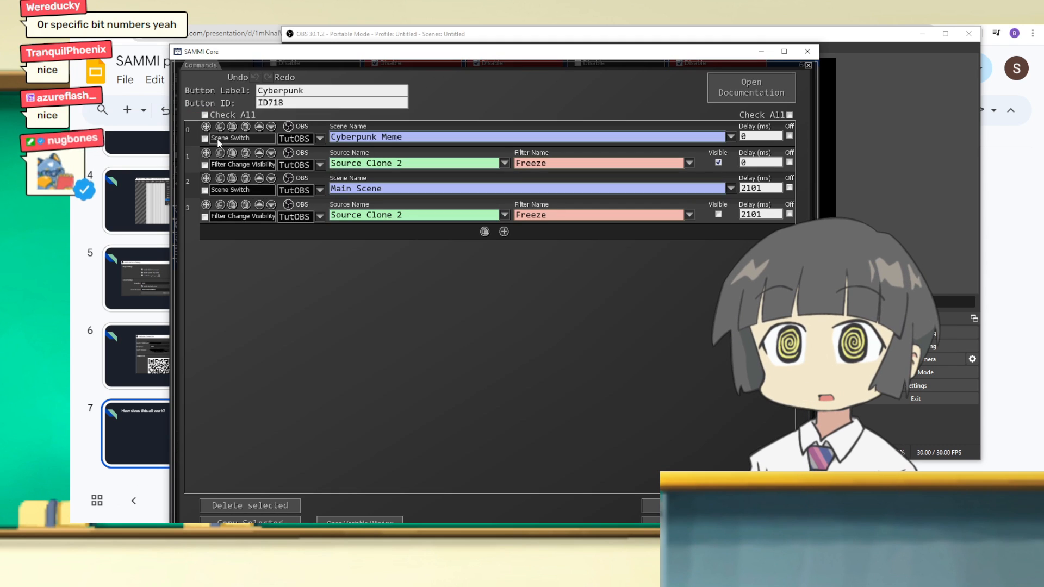
{"action": "left_click", "coordinate": [504, 232]}
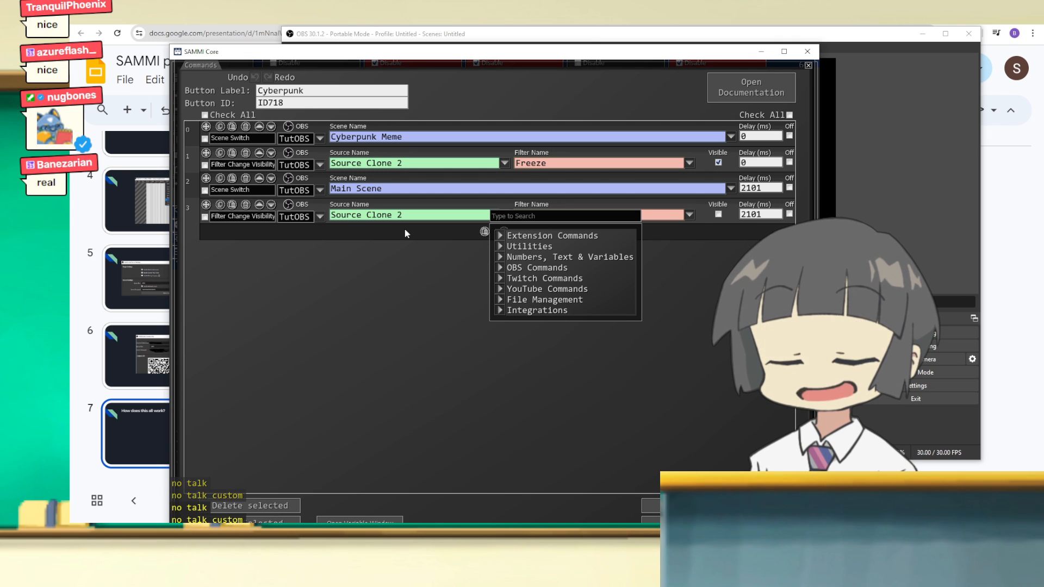
{"action": "type", "text": "pull"}
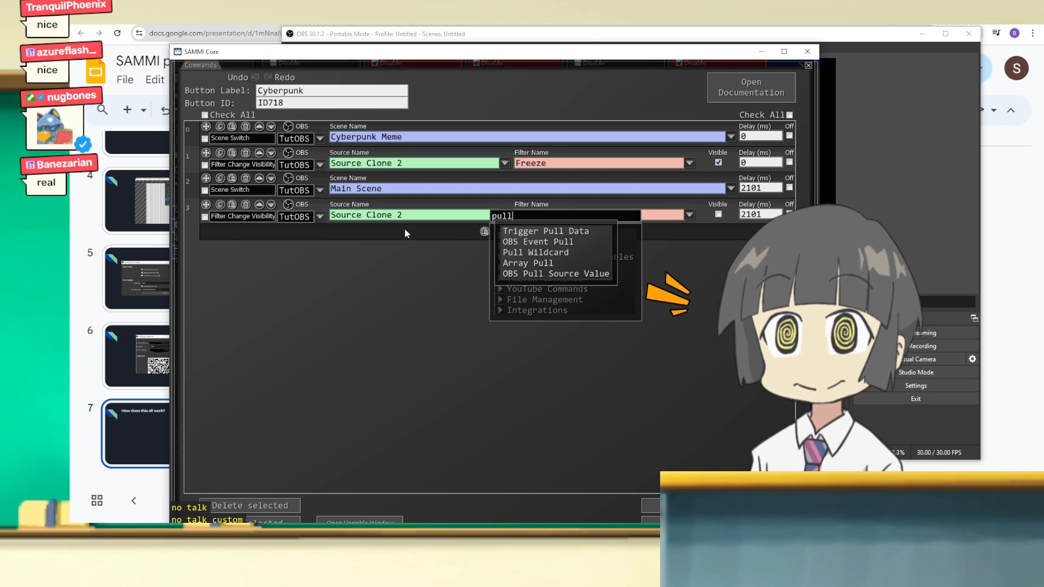
{"action": "left_click", "coordinate": [517, 232]}
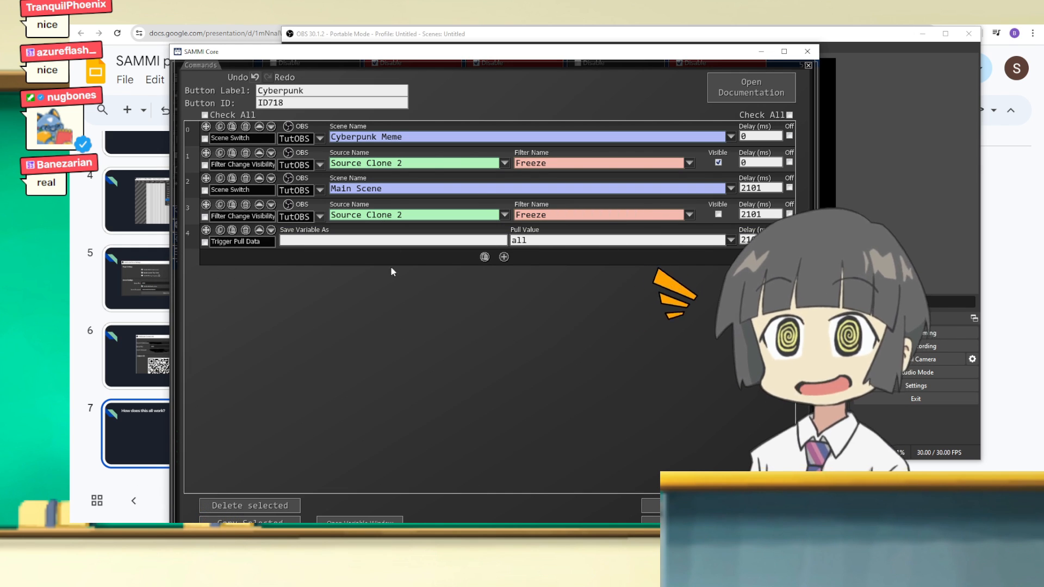
{"action": "left_click_drag", "start_coordinate": [287, 54], "coordinate": [248, 30]}
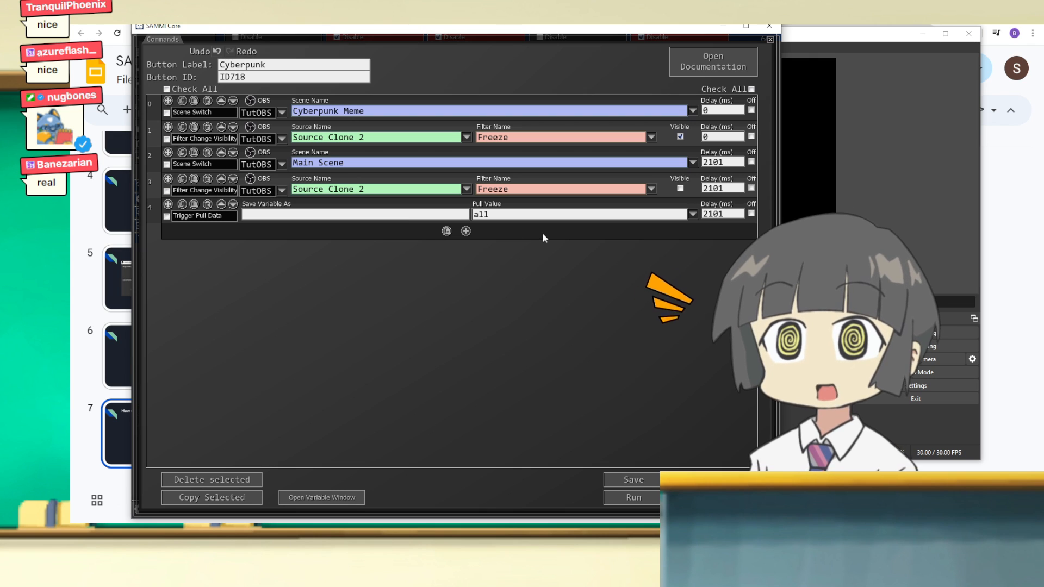
Make the command pull the channel point redemption's user_name into cyberpunk_user_name with delay 0, and move it above all other commands.
{"action": "left_click", "coordinate": [692, 216]}
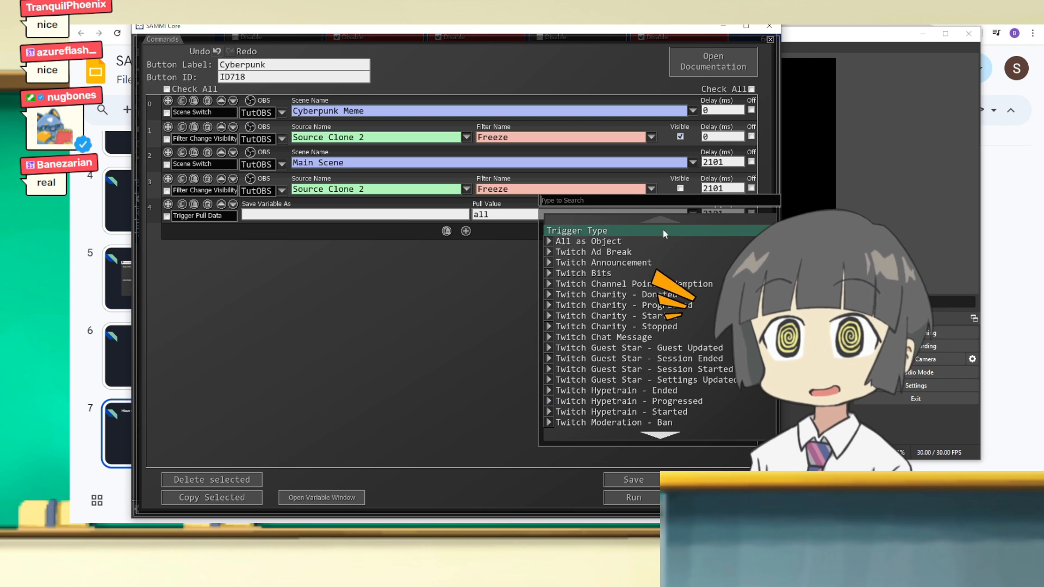
{"action": "left_click", "coordinate": [618, 284]}
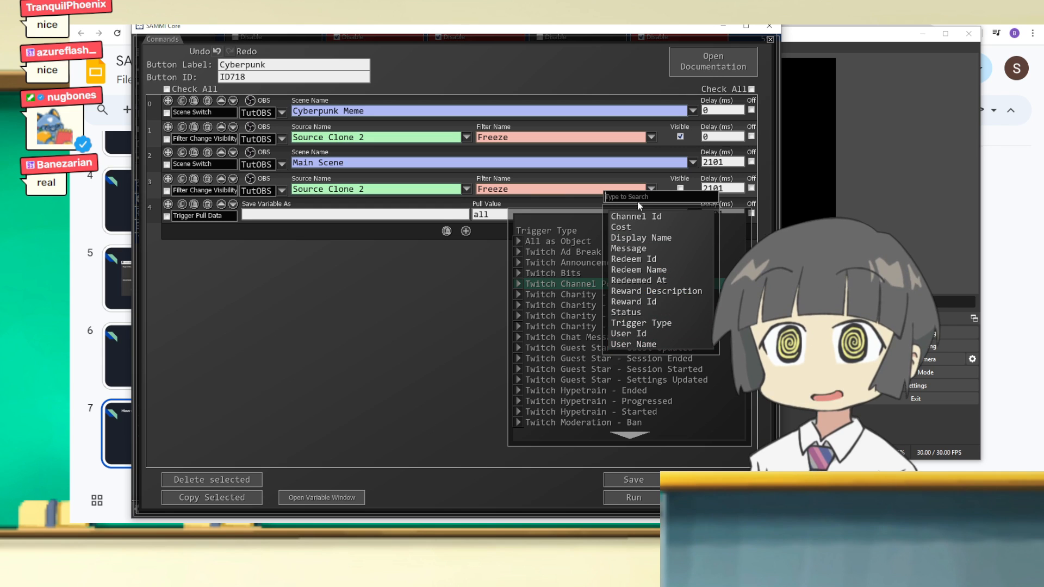
{"action": "left_click", "coordinate": [633, 345]}
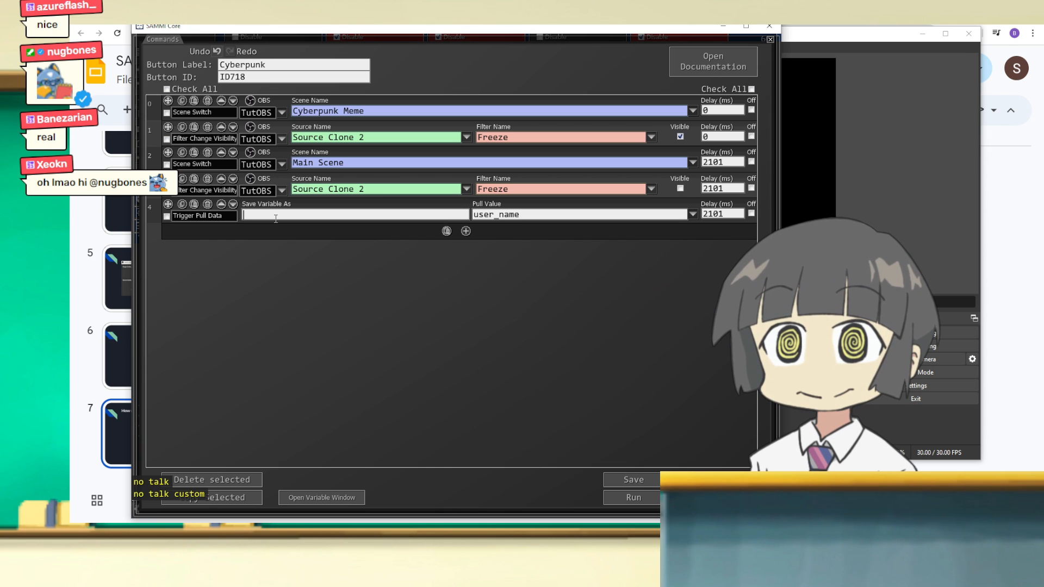
{"action": "type", "text": "cyberpunk-u"}
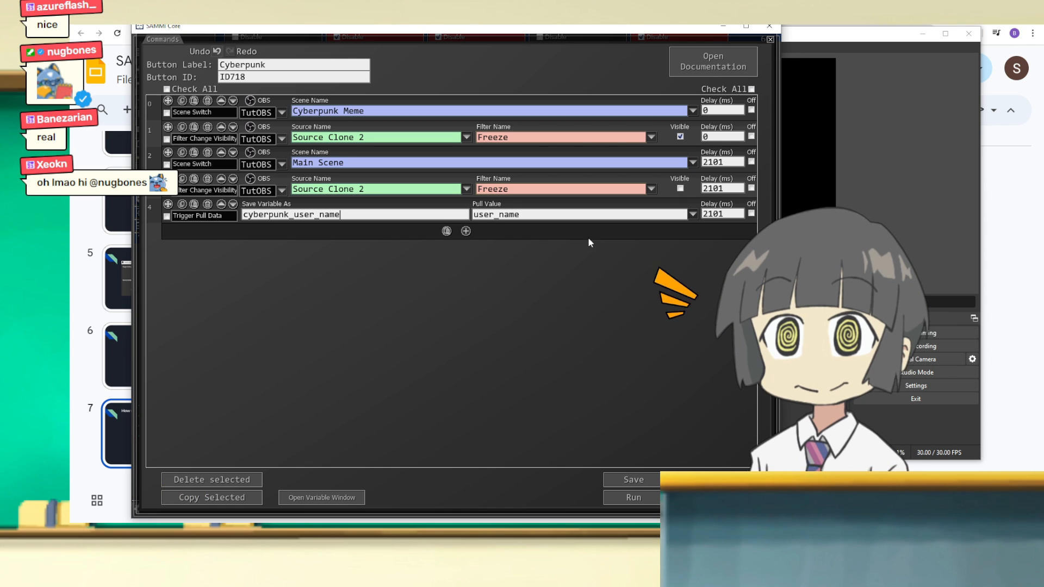
{"action": "key", "text": "Tab"}
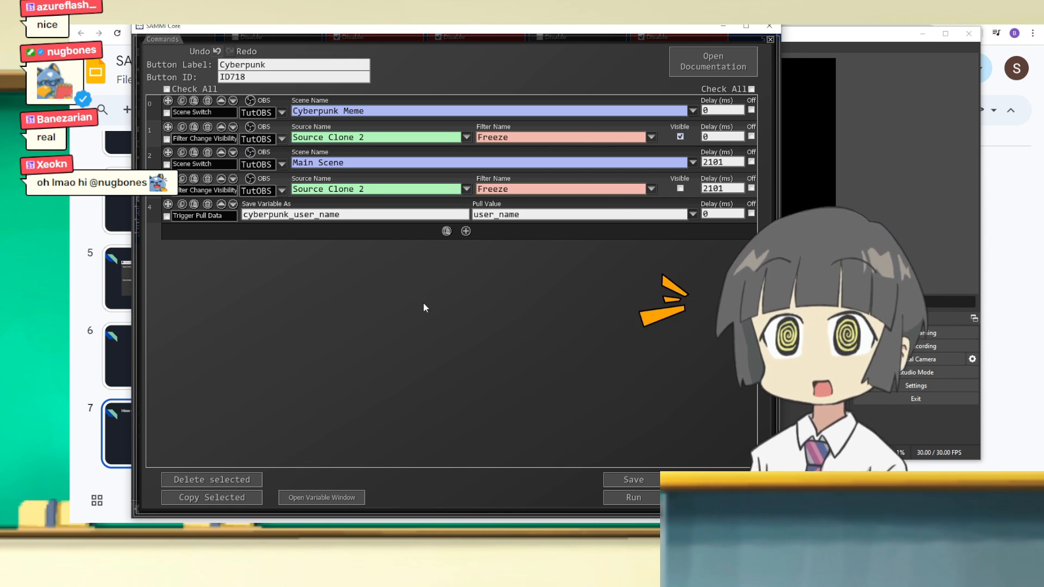
{"action": "left_click_drag", "start_coordinate": [420, 211], "coordinate": [419, 130]}
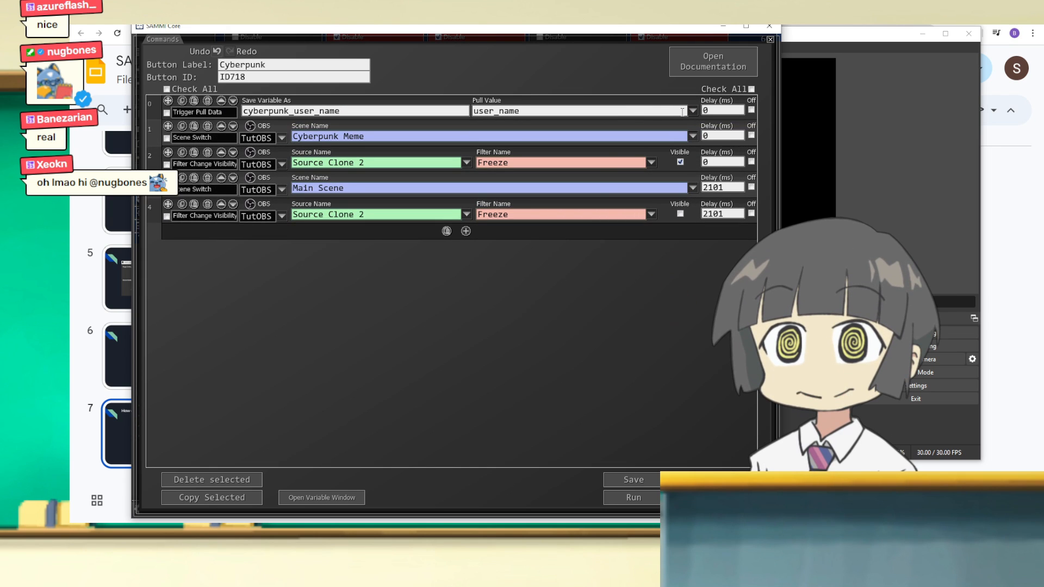
Duplicate the Trigger Pull Data command, make the copy pull the redemption's message into cyberpunk_message, and switch to OBS.
{"action": "left_click", "coordinate": [193, 102]}
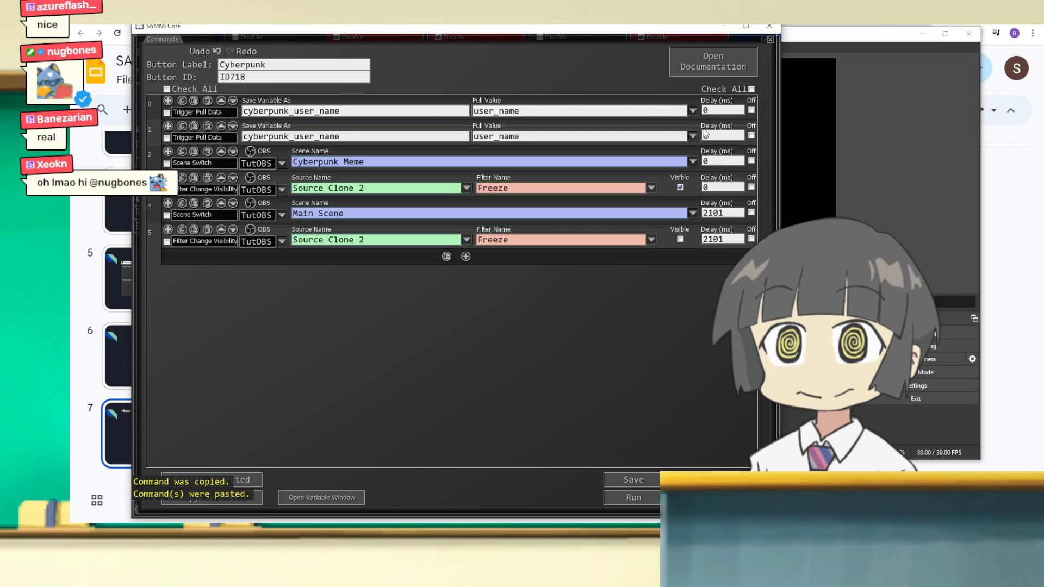
{"action": "left_click", "coordinate": [693, 136]}
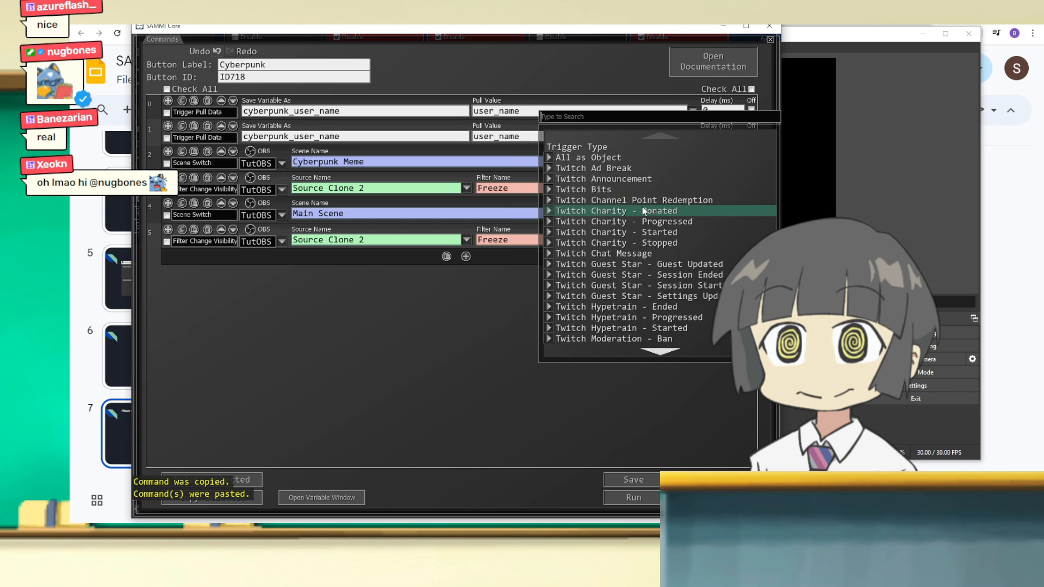
{"action": "mouse_move", "coordinate": [641, 204]}
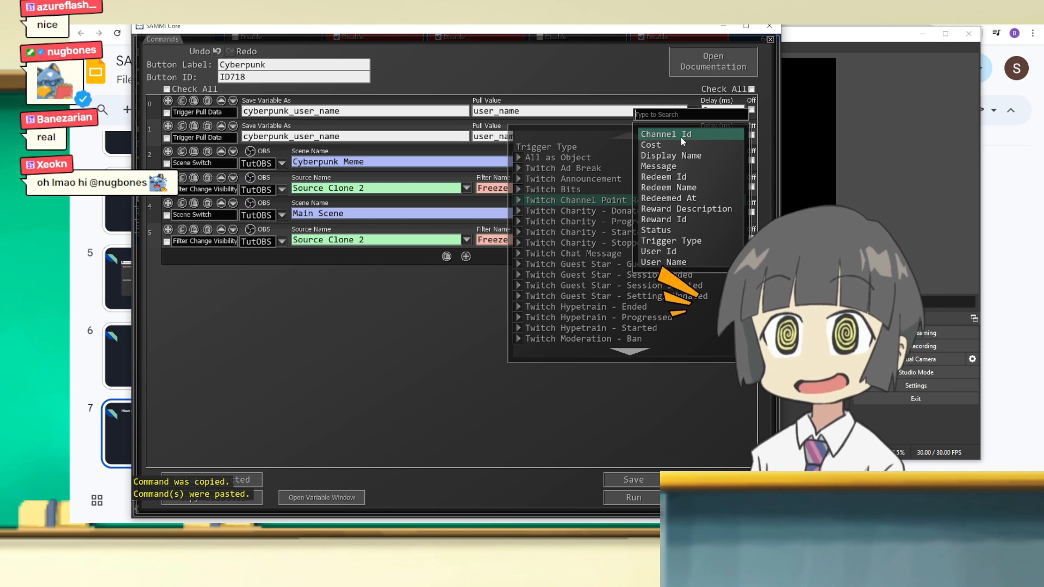
{"action": "left_click", "coordinate": [682, 170]}
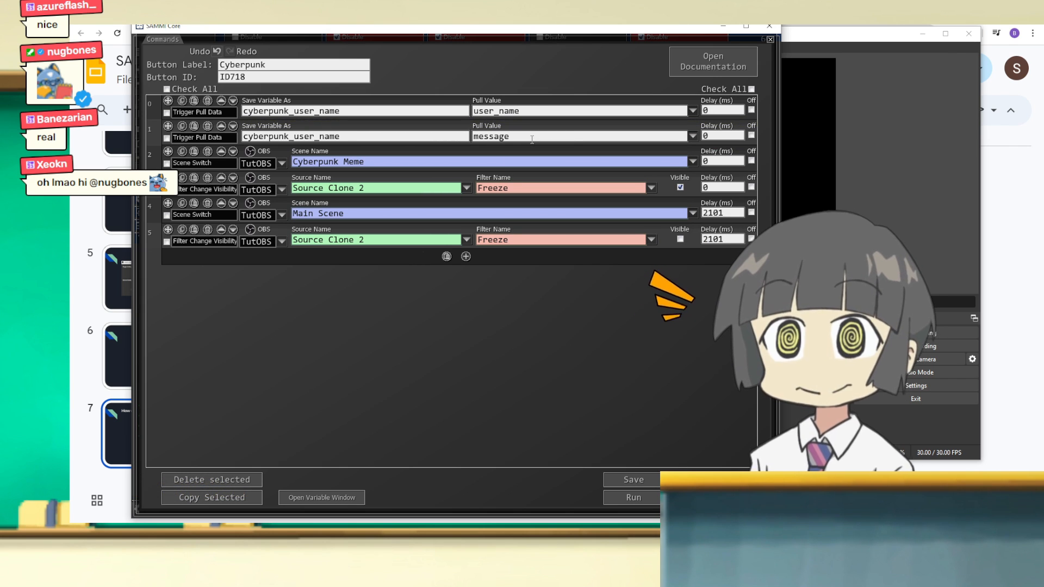
{"action": "double_click", "coordinate": [288, 136]}
{"action": "type", "text": "cyberpunk_message"}
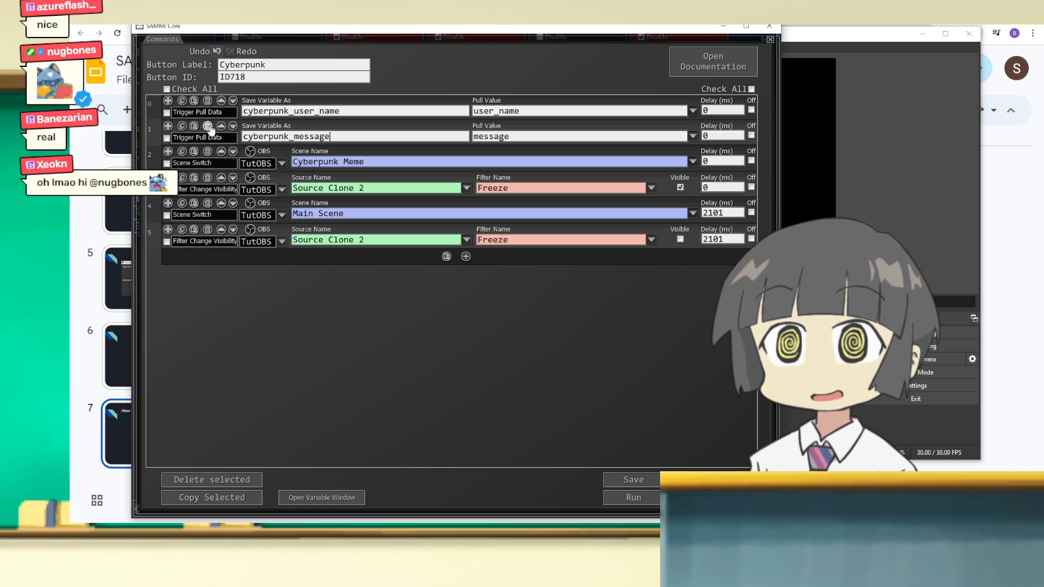
{"action": "key", "text": "alt+Tab"}
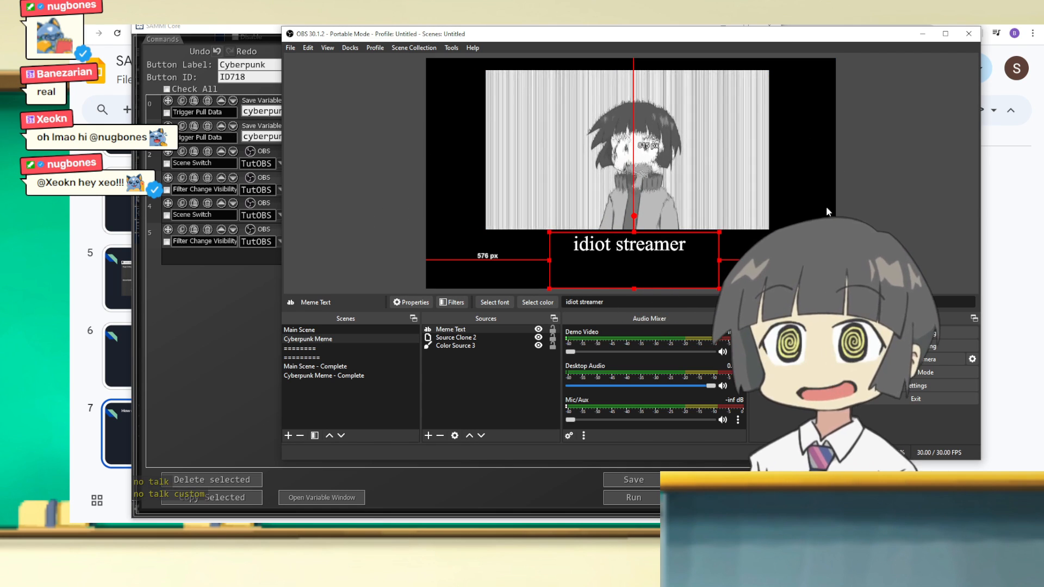
Switch to SAMMI, delete the Trigger Pull Data command for user_name and add a Source Change Text (GDI+) command at the list's end.
{"action": "key", "text": "alt+Tab"}
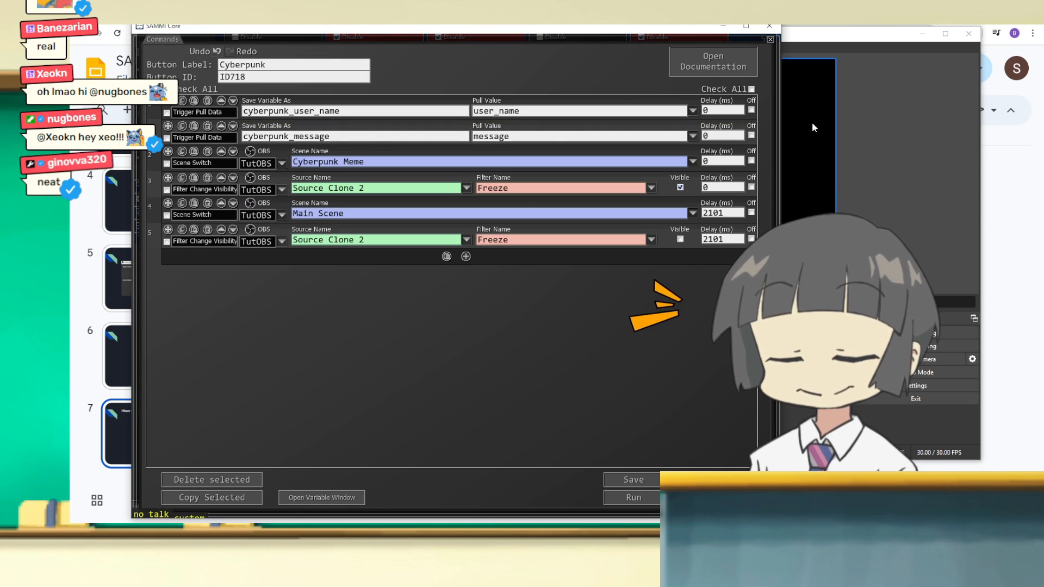
{"action": "left_click", "coordinate": [207, 99]}
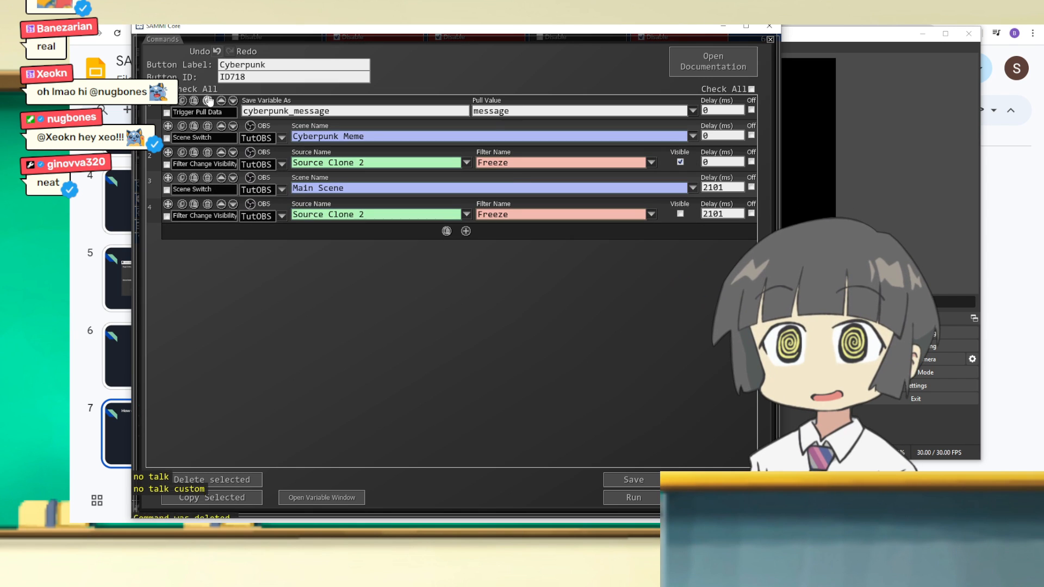
{"action": "left_click", "coordinate": [465, 231]}
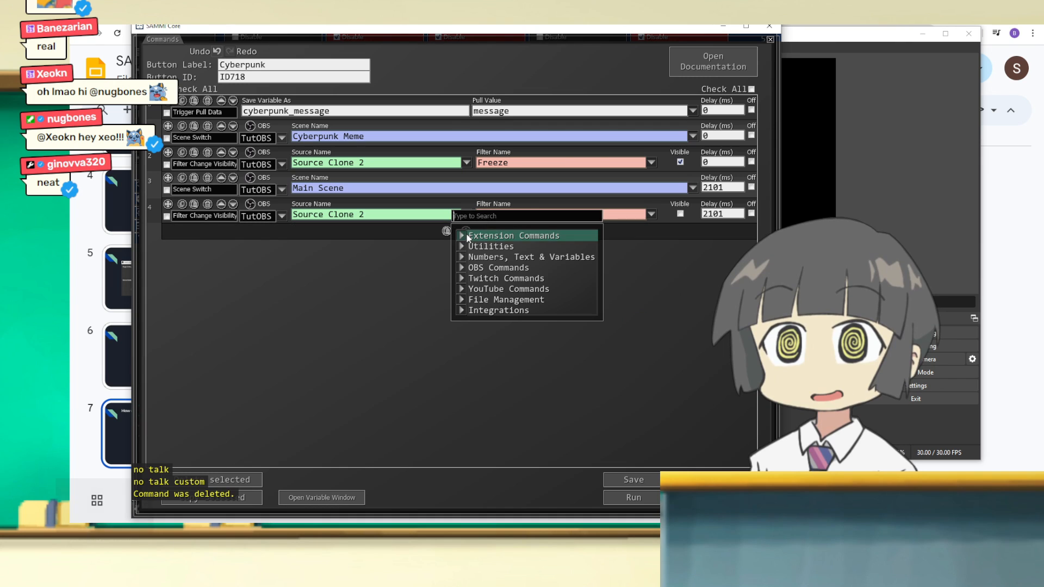
{"action": "type", "text": "text"}
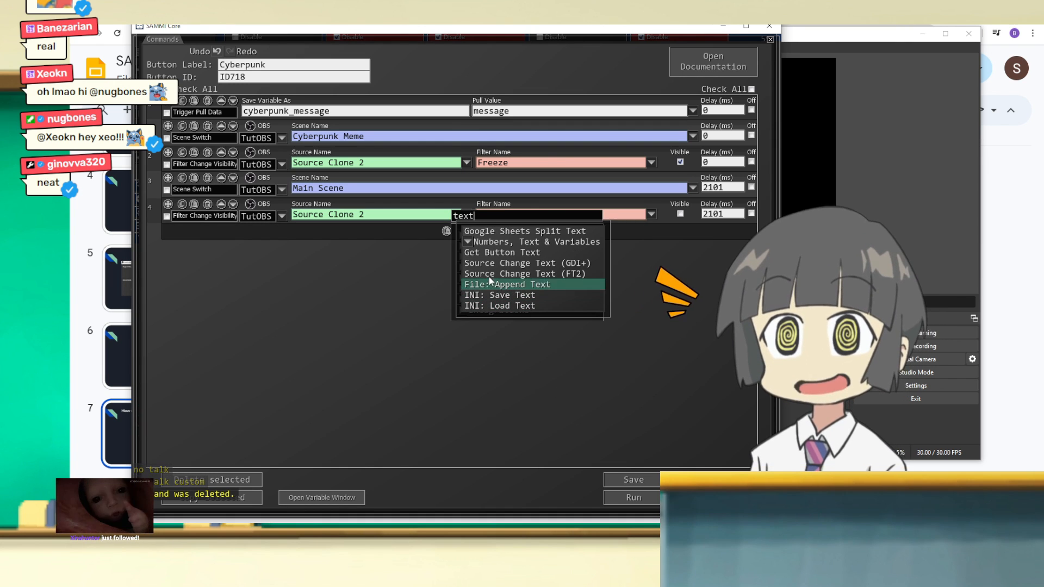
{"action": "left_click", "coordinate": [523, 264]}
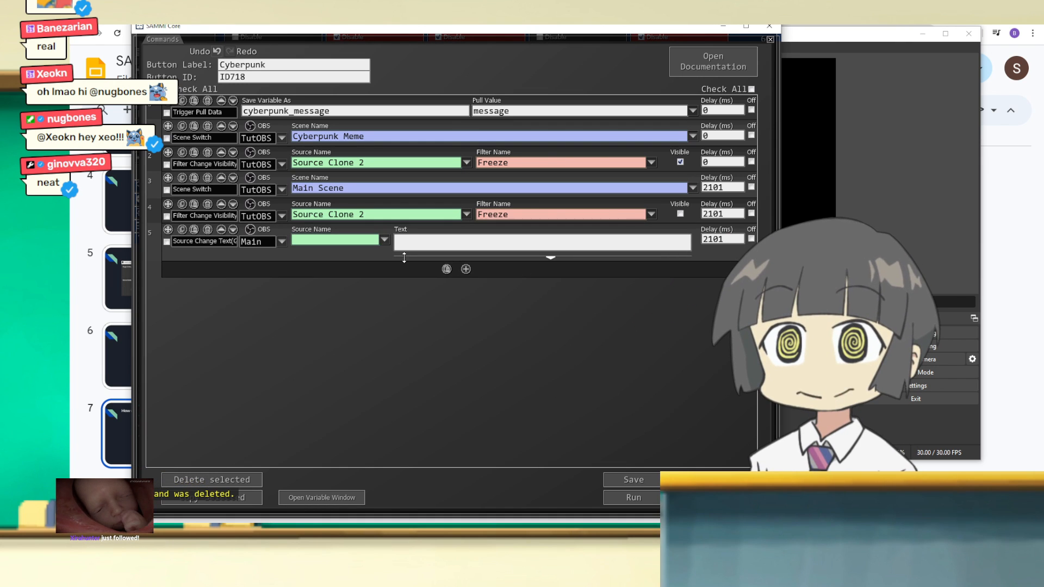
Set the new text command's OBS connection to TutOBS and its source to Meme Text from the Cyberpunk Meme scene.
{"action": "left_click", "coordinate": [383, 241]}
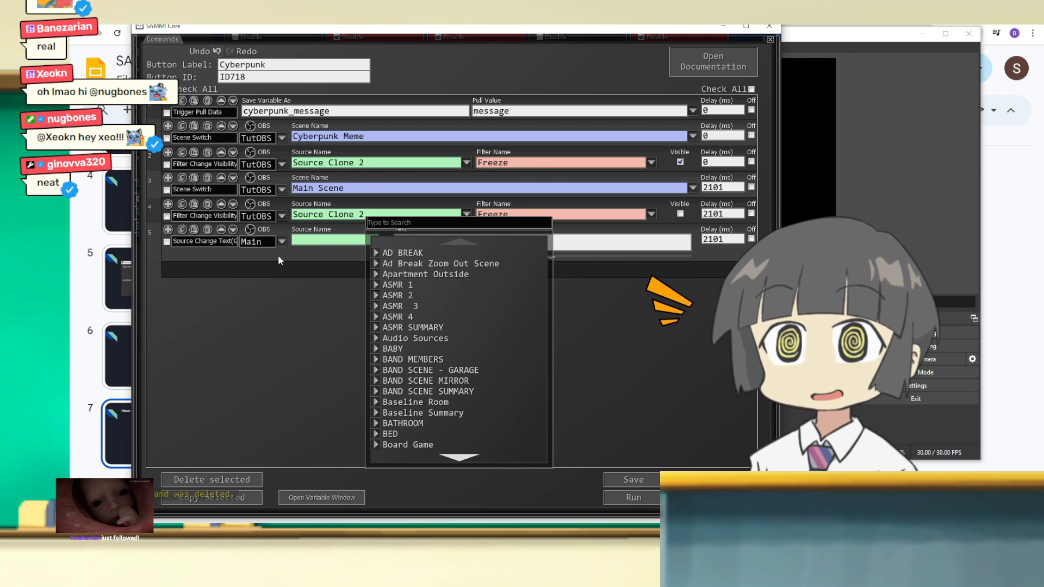
{"action": "left_click", "coordinate": [280, 252]}
{"action": "left_click", "coordinate": [281, 242]}
{"action": "left_click", "coordinate": [279, 255]}
{"action": "left_click", "coordinate": [384, 244]}
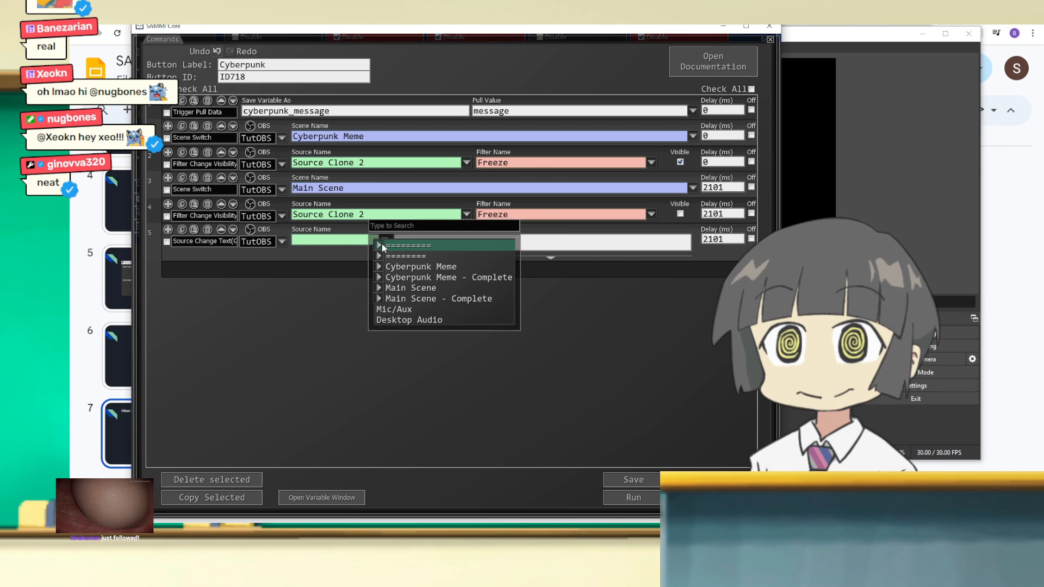
{"action": "left_click", "coordinate": [424, 266]}
{"action": "left_click", "coordinate": [452, 267]}
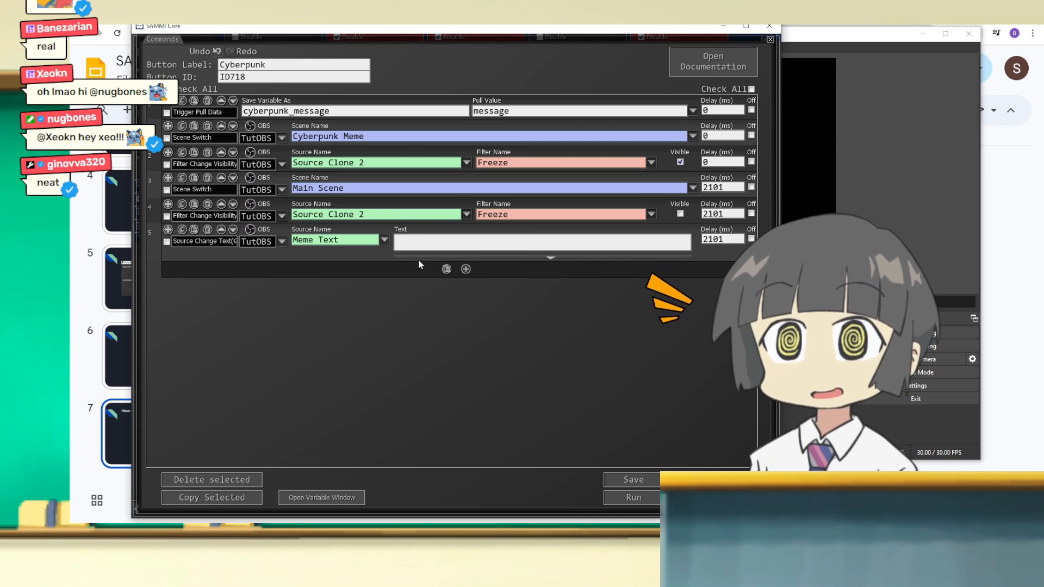
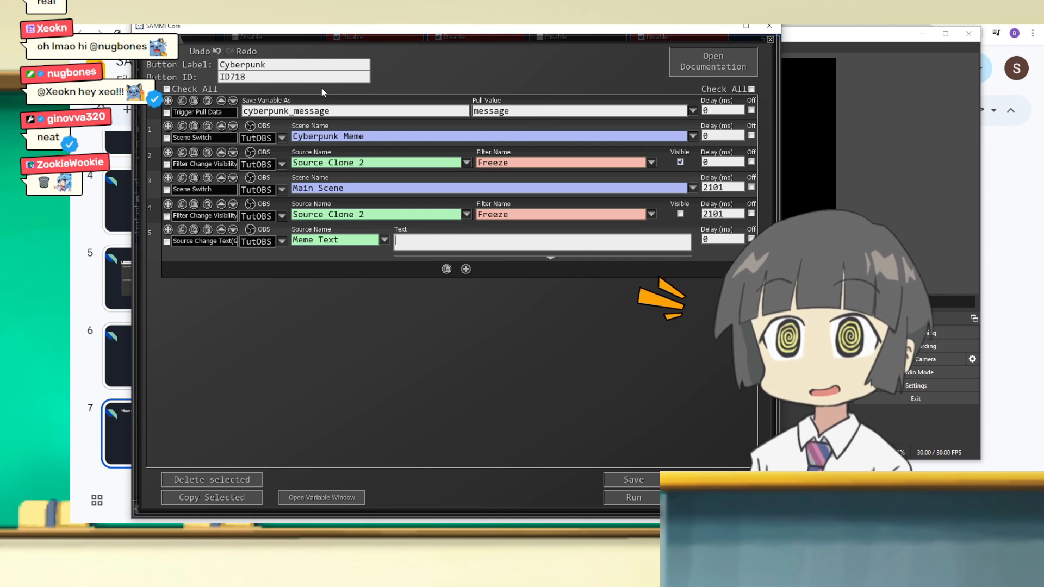
Set the text command's delay to 0 and its text to the variable reference /$cyberpunk_message$/.
{"action": "left_click_drag", "start_coordinate": [334, 111], "coordinate": [229, 105]}
{"action": "left_click", "coordinate": [283, 105]}
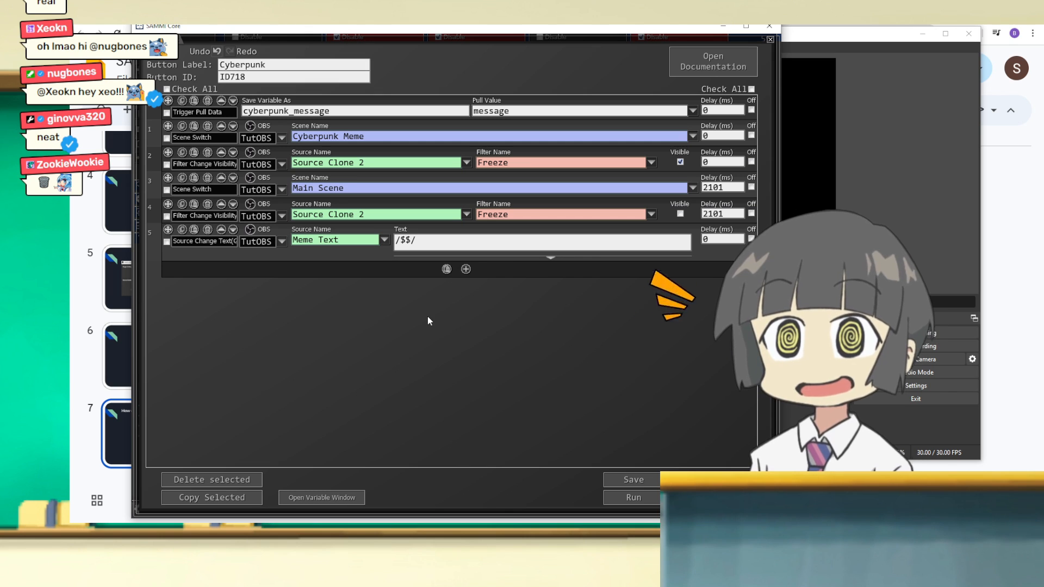
{"action": "type", "text": "cyber"}
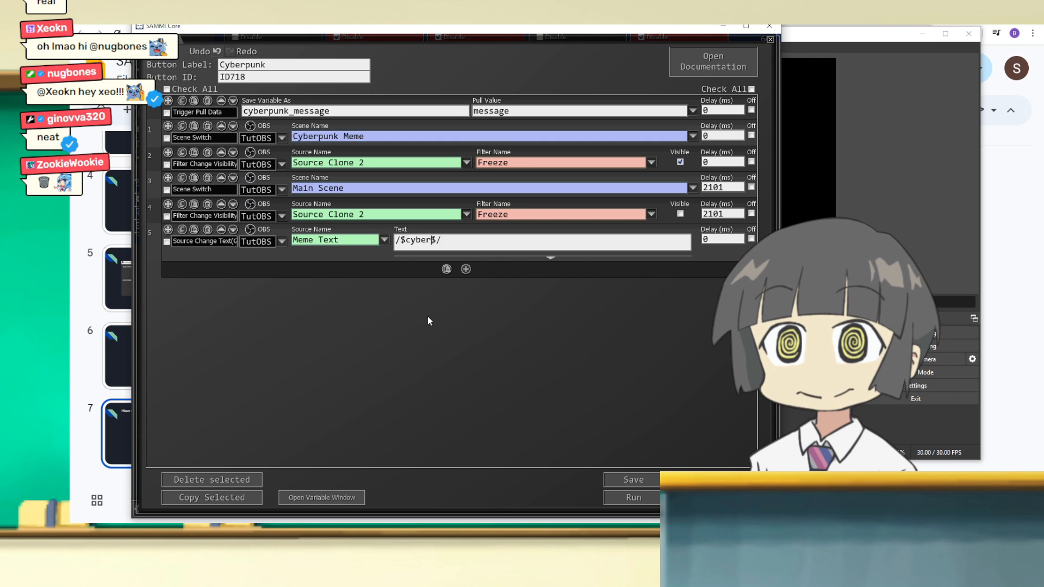
{"action": "type", "text": "punk_"}
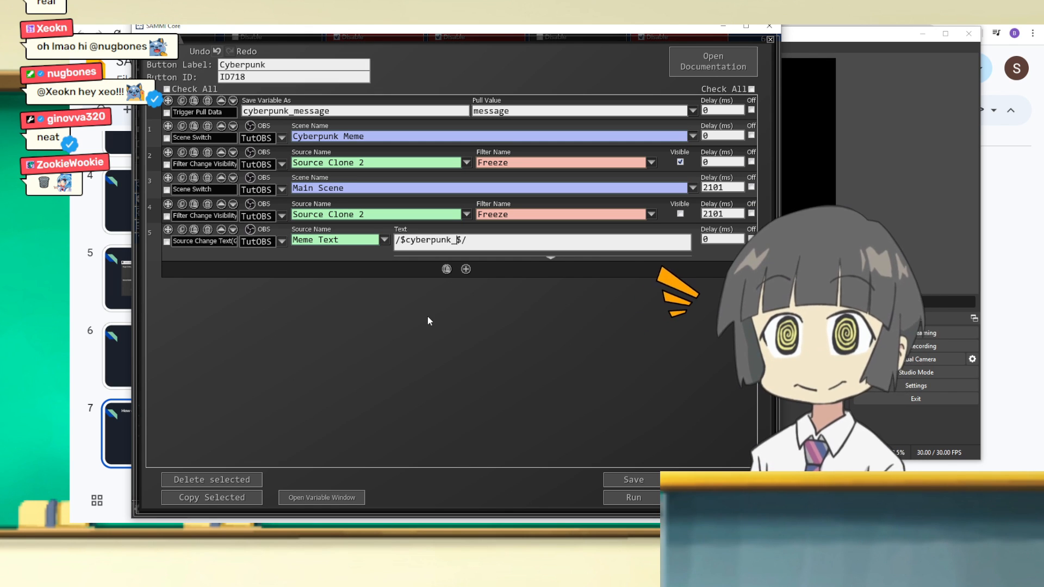
{"action": "type", "text": "message"}
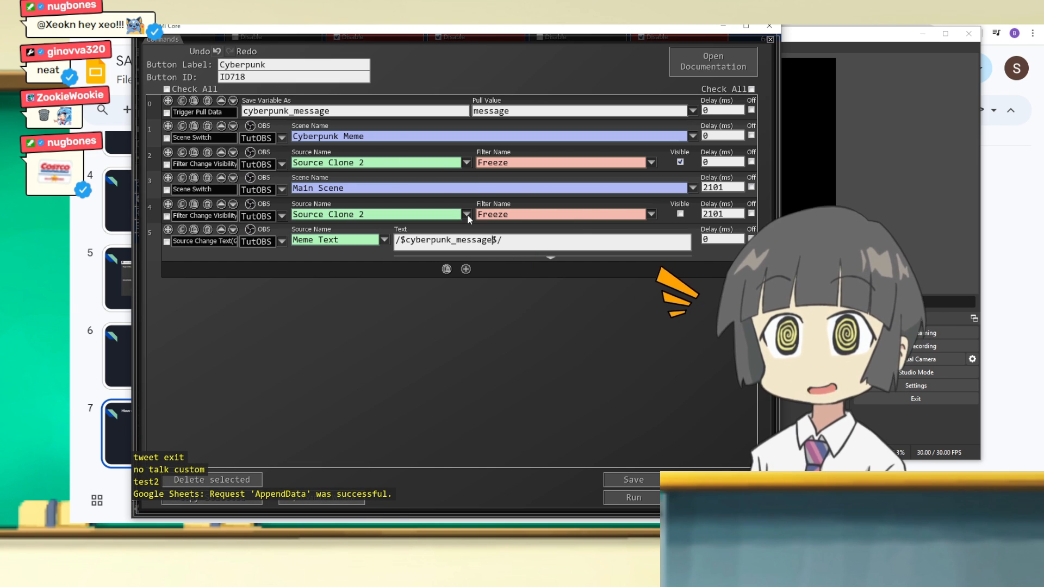
Compare the pull command's value and saved variable name with the variable reference and its delimiters in the text command.
{"action": "double_click", "coordinate": [526, 112]}
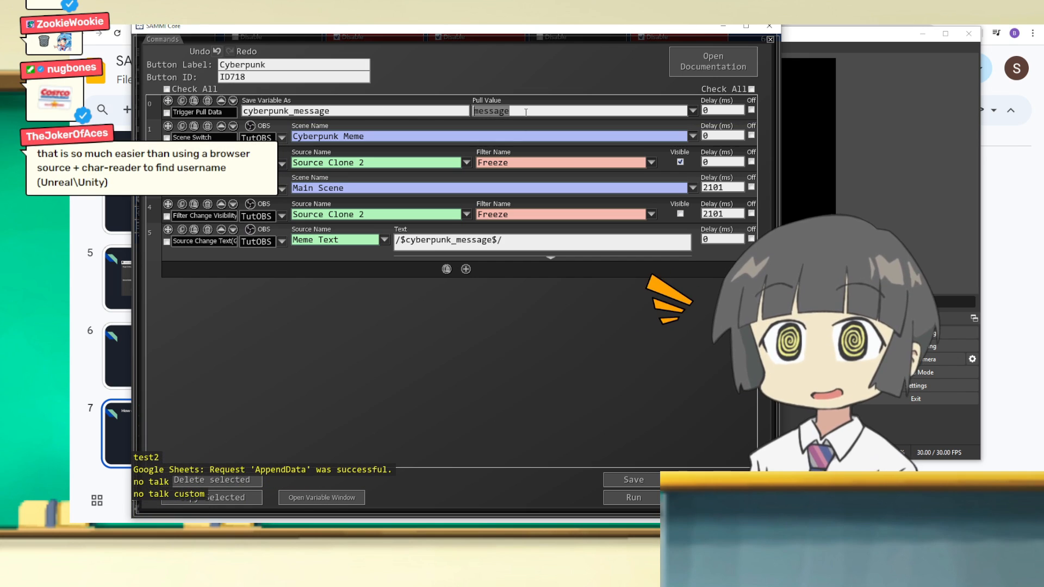
{"action": "left_click_drag", "start_coordinate": [370, 109], "coordinate": [179, 108]}
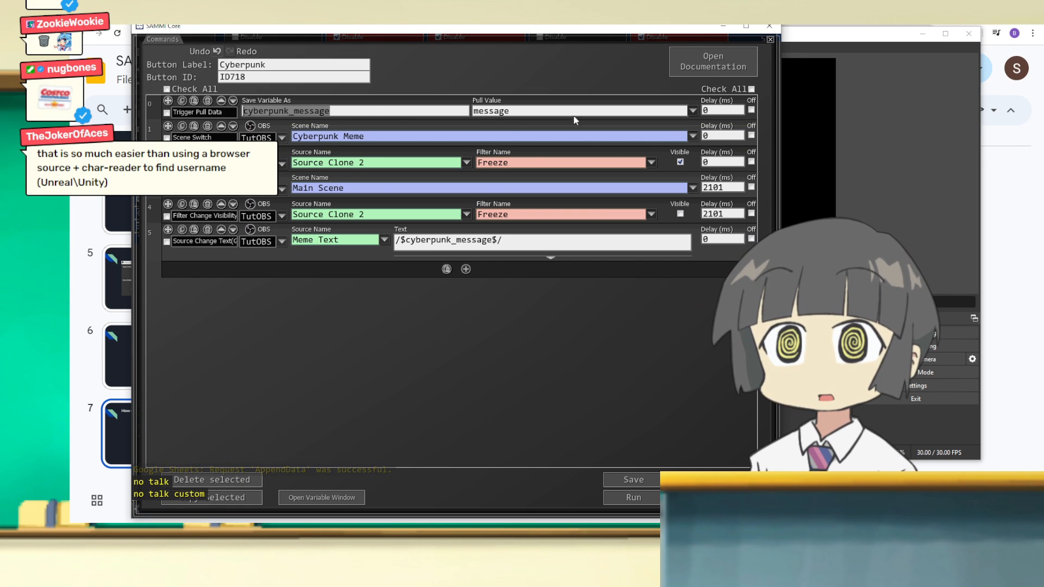
{"action": "left_click_drag", "start_coordinate": [455, 40], "coordinate": [487, 42]}
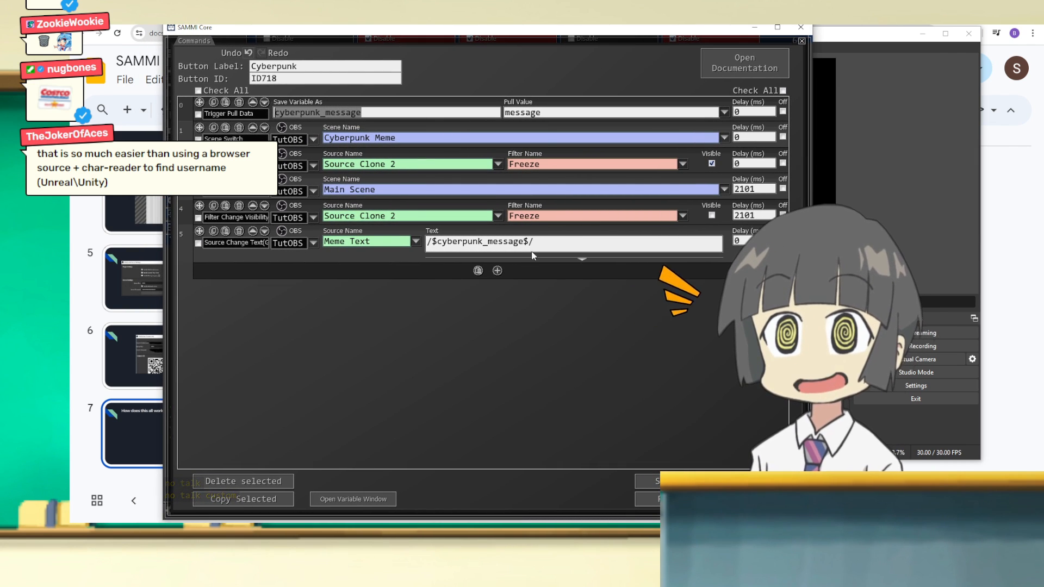
{"action": "left_click_drag", "start_coordinate": [533, 246], "coordinate": [427, 245]}
{"action": "left_click", "coordinate": [435, 244]}
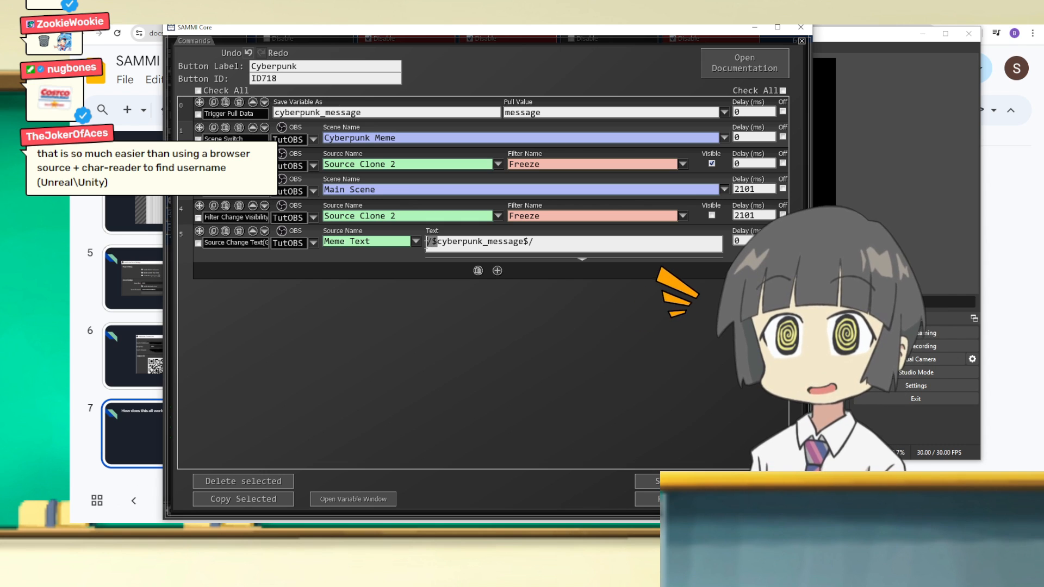
Move the Meme Text text command above all other commands and run the button.
{"action": "left_click_drag", "start_coordinate": [456, 40], "coordinate": [397, 41]}
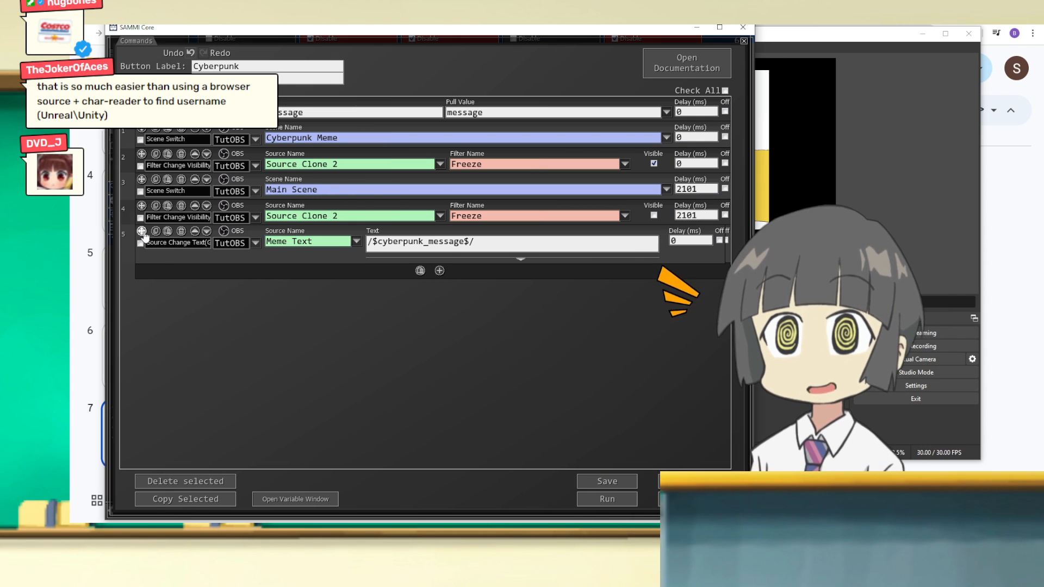
{"action": "left_click_drag", "start_coordinate": [141, 230], "coordinate": [141, 103]}
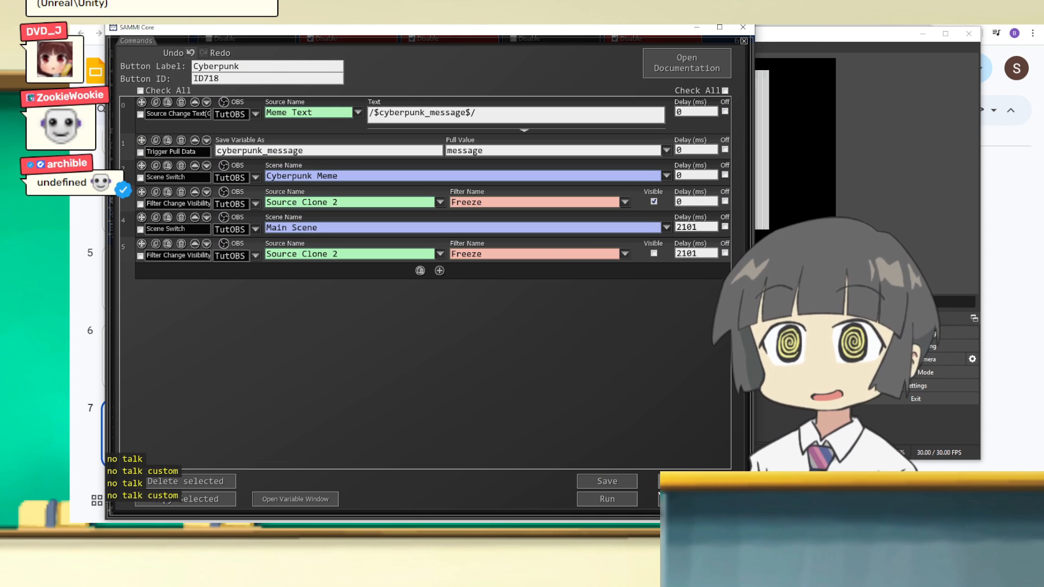
{"action": "left_click", "coordinate": [607, 500]}
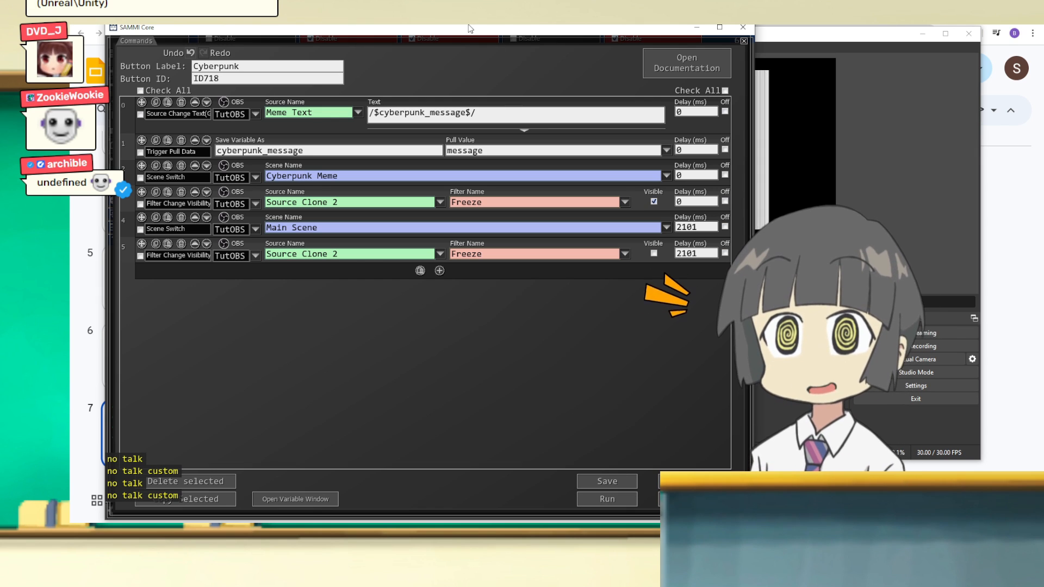
Uncover the OBS preview beside the command editor and run the Cyberpunk button again to check the caption.
{"action": "left_click_drag", "start_coordinate": [470, 30], "coordinate": [156, 21]}
{"action": "left_click", "coordinate": [413, 375]}
{"action": "left_click", "coordinate": [369, 331]}
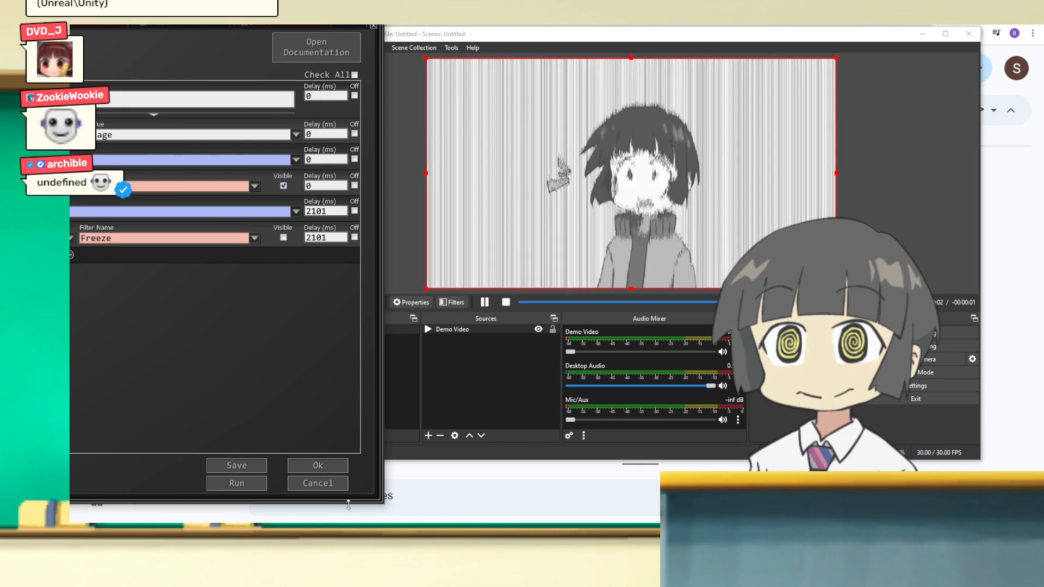
{"action": "left_click", "coordinate": [256, 486]}
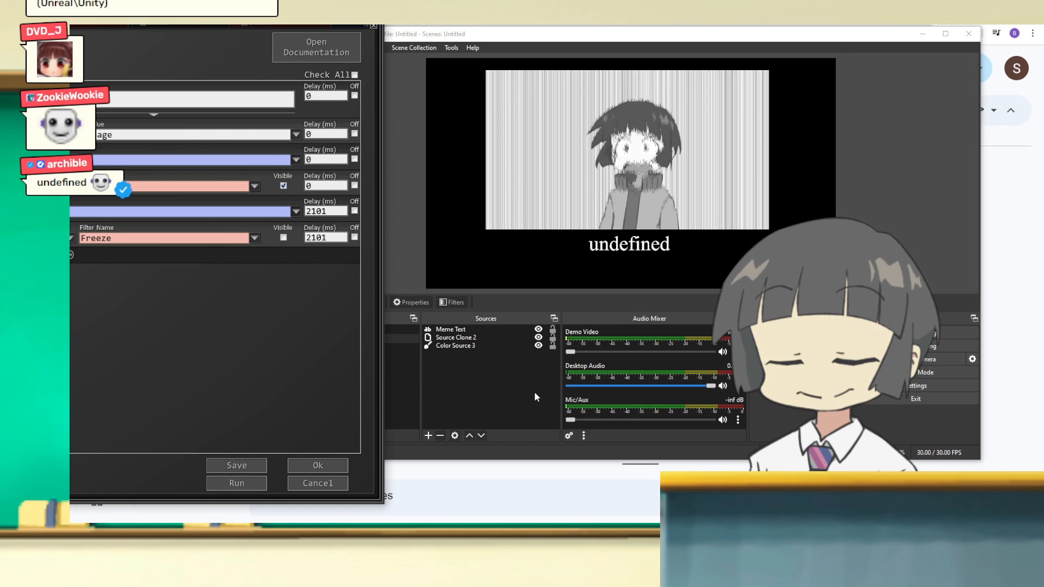
{"action": "left_click", "coordinate": [215, 487]}
Move the Meme Text text command directly below the Trigger Pull Data command.
{"action": "left_click_drag", "start_coordinate": [164, 11], "coordinate": [606, 34]}
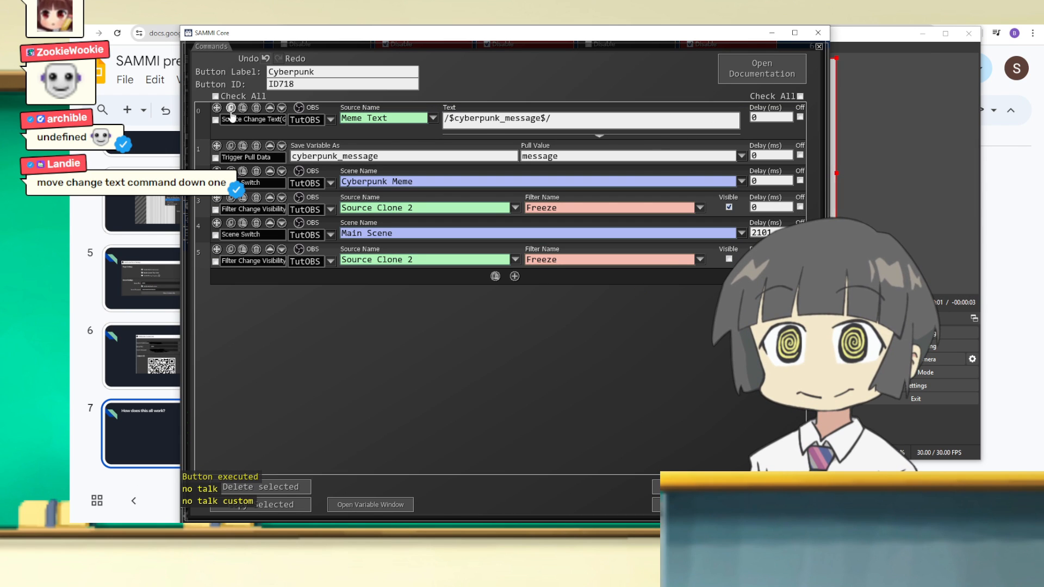
{"action": "left_click_drag", "start_coordinate": [216, 111], "coordinate": [293, 179]}
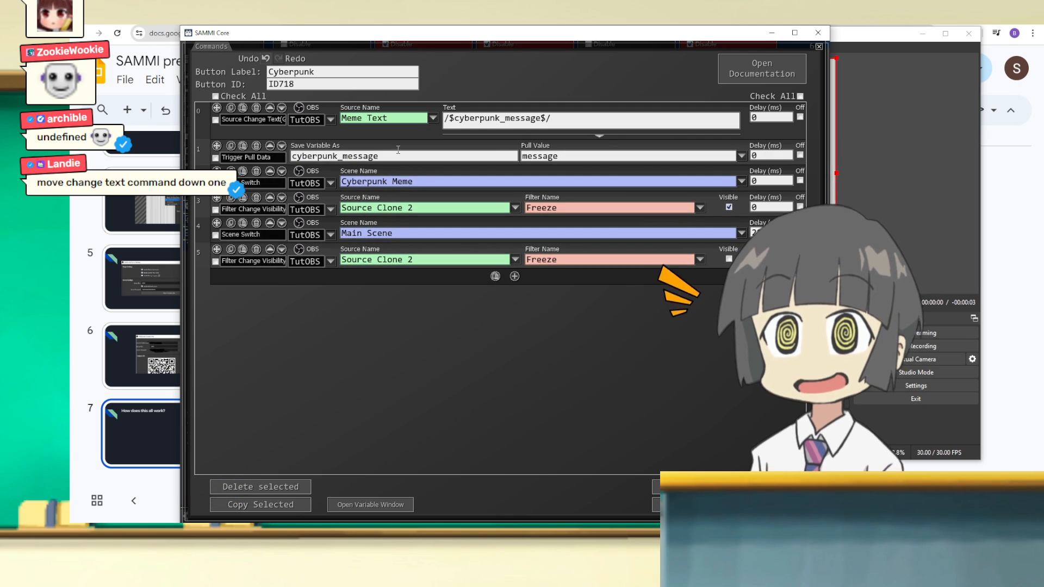
{"action": "left_click_drag", "start_coordinate": [221, 117], "coordinate": [224, 163]}
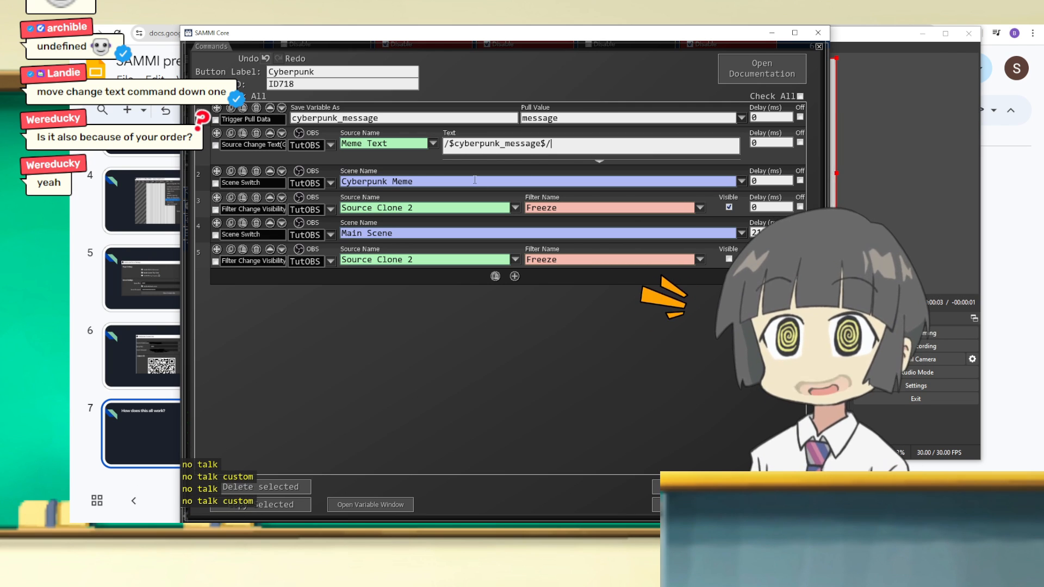
Run the reordered Cyberpunk button manually and check the caption in the OBS preview.
{"action": "mouse_move", "coordinate": [532, 39]}
{"action": "left_mouse_down"}
{"action": "mouse_move", "coordinate": [73, 41]}
{"action": "mouse_move", "coordinate": [81, 49]}
{"action": "mouse_move", "coordinate": [233, 36]}
{"action": "mouse_move", "coordinate": [520, 35]}
{"action": "left_mouse_up"}
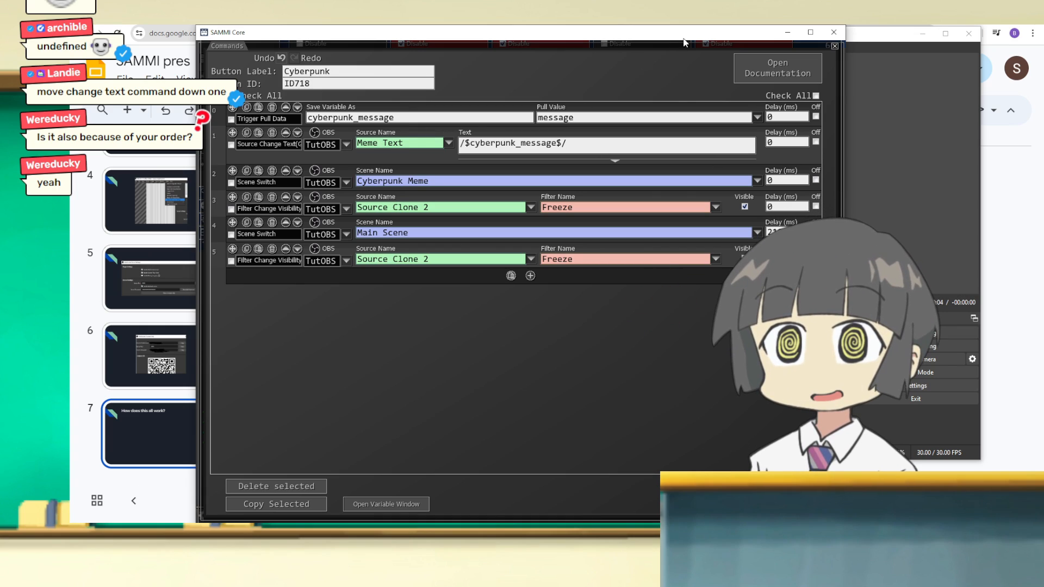
{"action": "left_click_drag", "start_coordinate": [684, 43], "coordinate": [214, 34]}
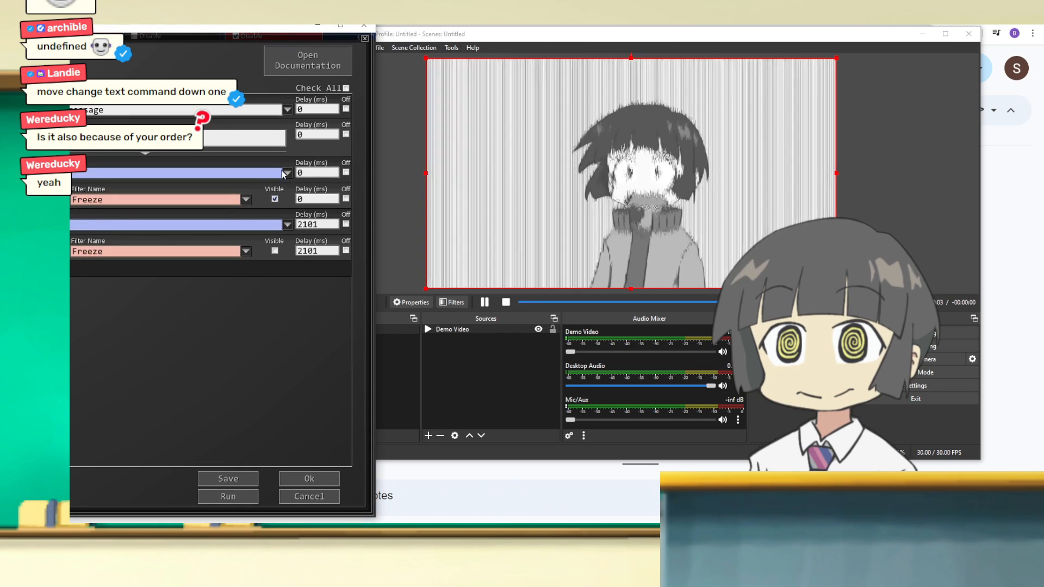
{"action": "left_click", "coordinate": [227, 498]}
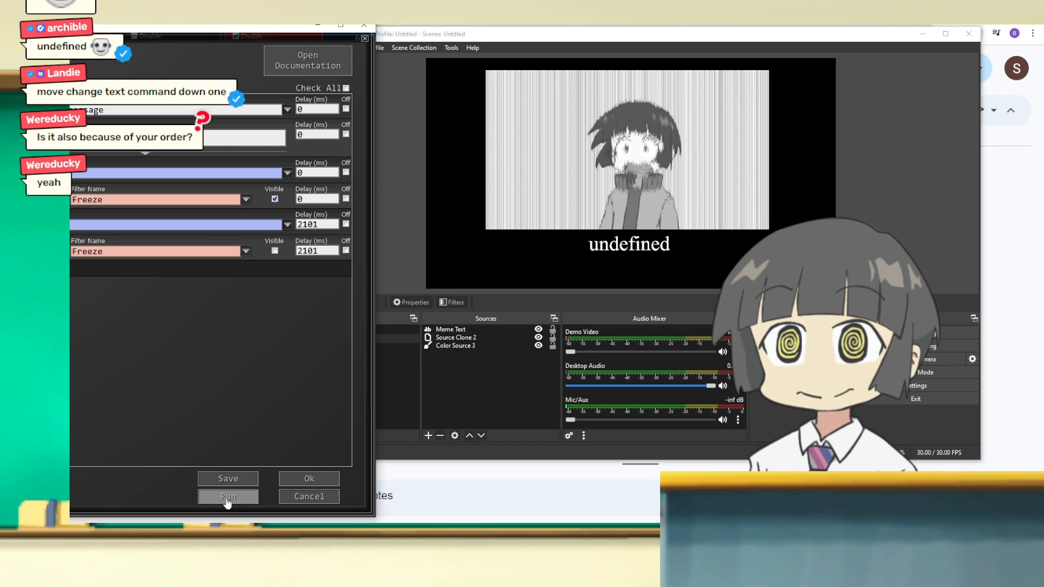
{"action": "left_click_drag", "start_coordinate": [240, 30], "coordinate": [755, 26]}
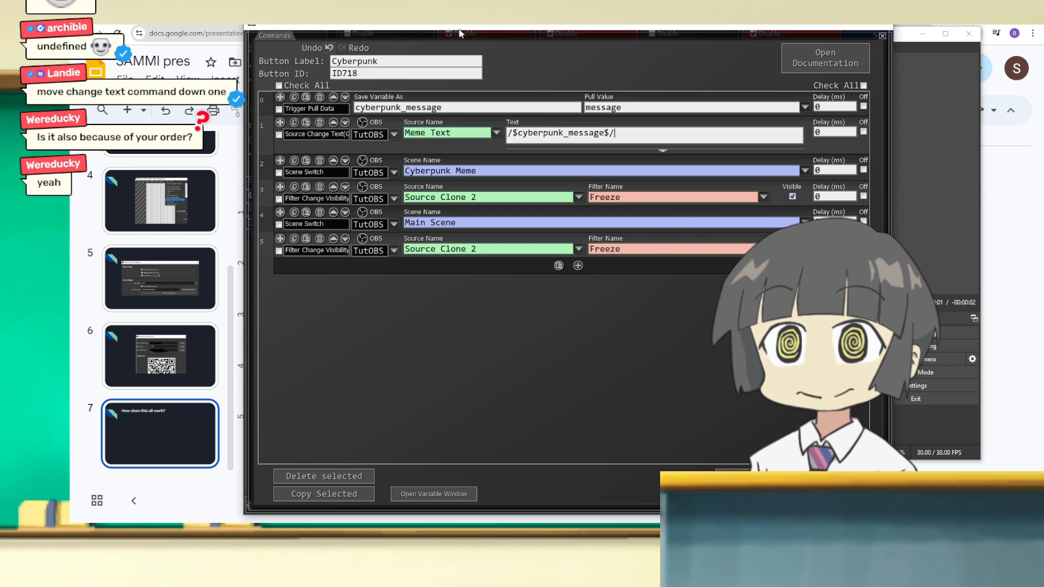
Bring up the Twitch stream chat and redeem the cyberpunk meme reward with the message BIG TEST.
{"action": "left_click_drag", "start_coordinate": [460, 33], "coordinate": [448, 25]}
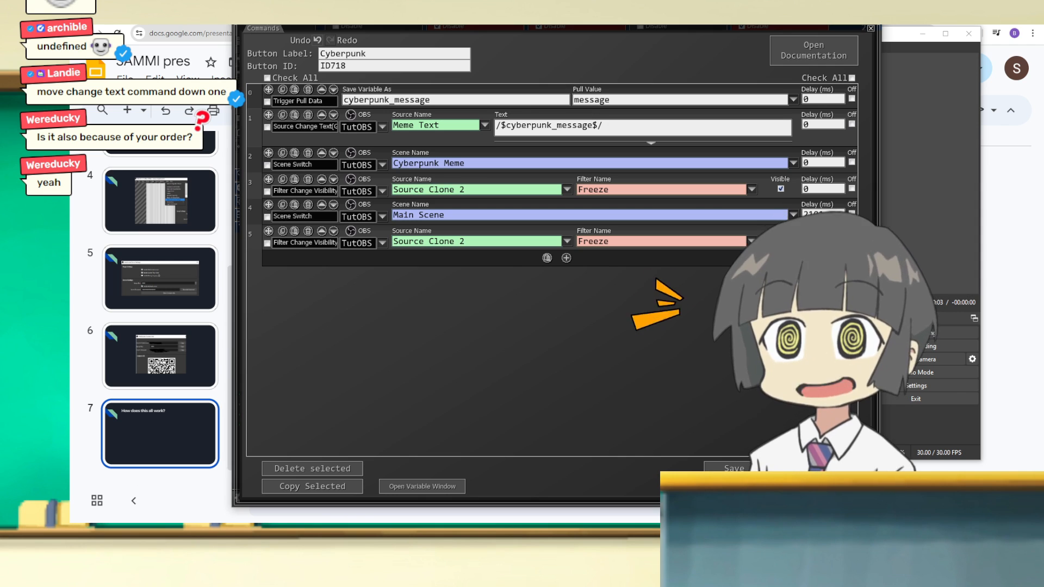
{"action": "left_click_drag", "start_coordinate": [1, 117], "coordinate": [415, 89]}
{"action": "left_click", "coordinate": [346, 449]}
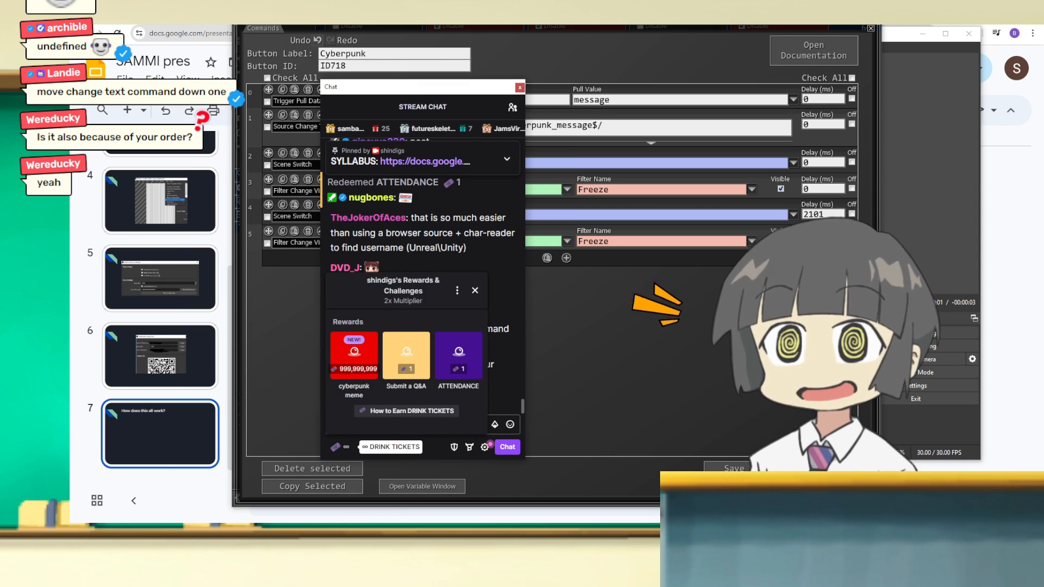
{"action": "left_click", "coordinate": [354, 356]}
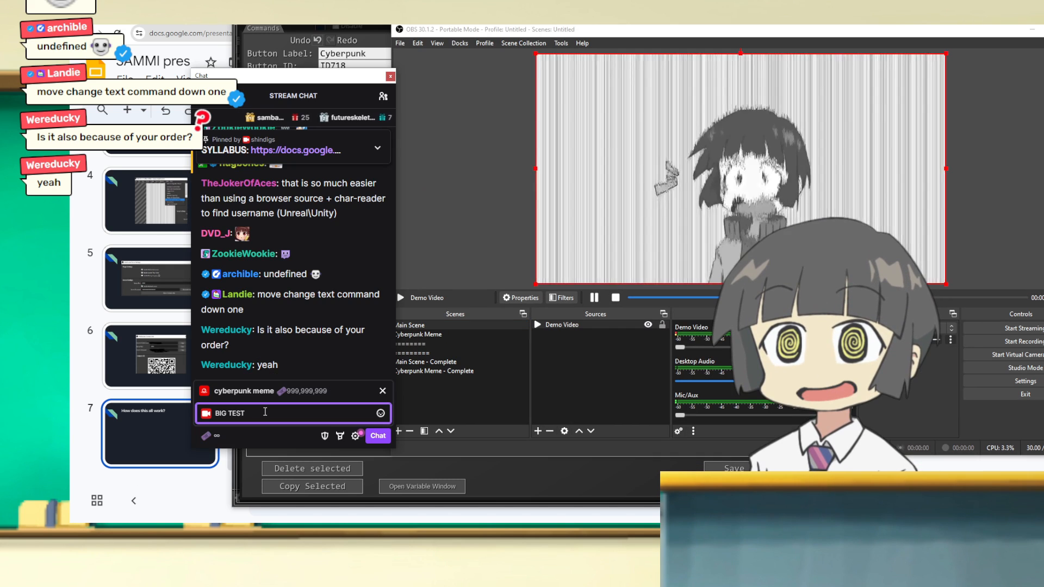
{"action": "key", "text": "Return"}
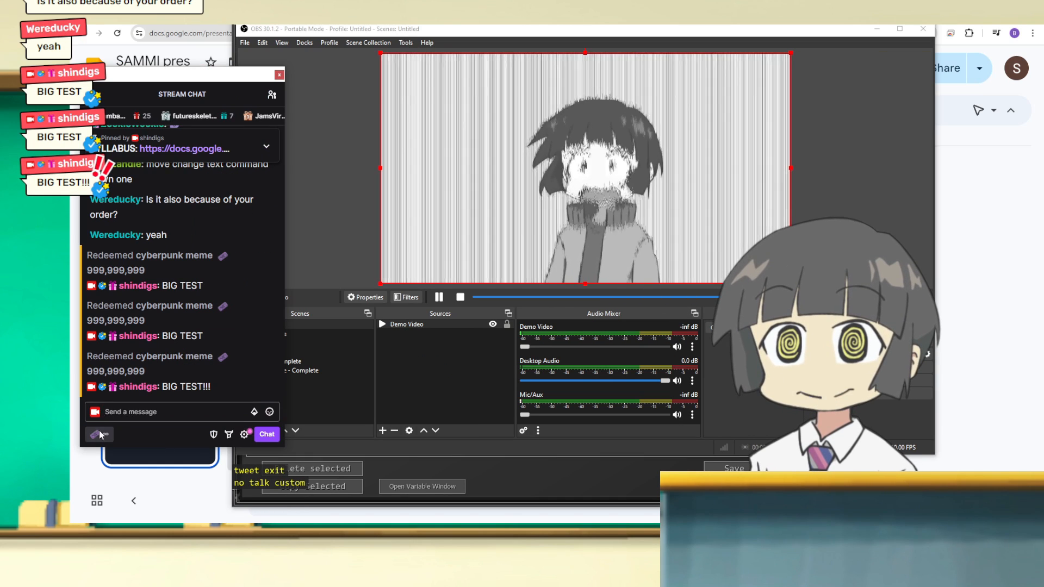
Redeem the cyberpunk meme reward in the stream chat with the message HELLO!! and close the chat window.
{"action": "left_click", "coordinate": [95, 434]}
{"action": "left_click", "coordinate": [223, 343]}
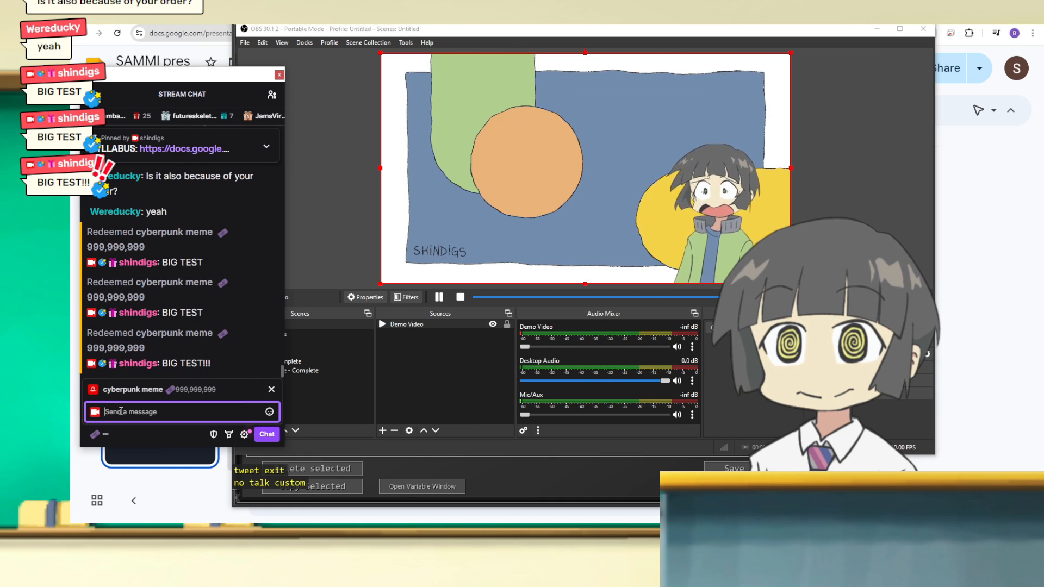
{"action": "type", "text": "HELLO!!"}
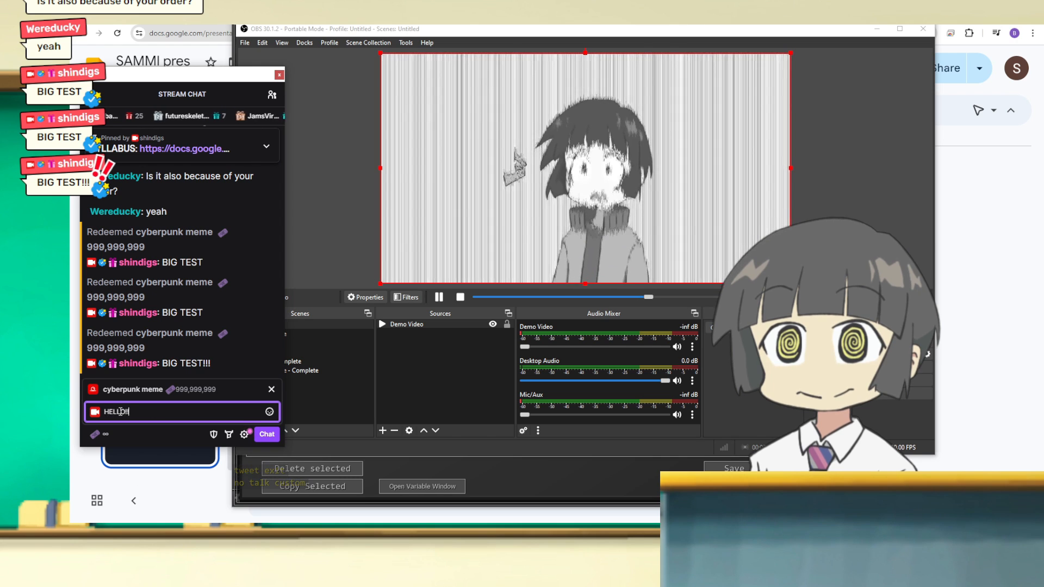
{"action": "key", "text": "Return"}
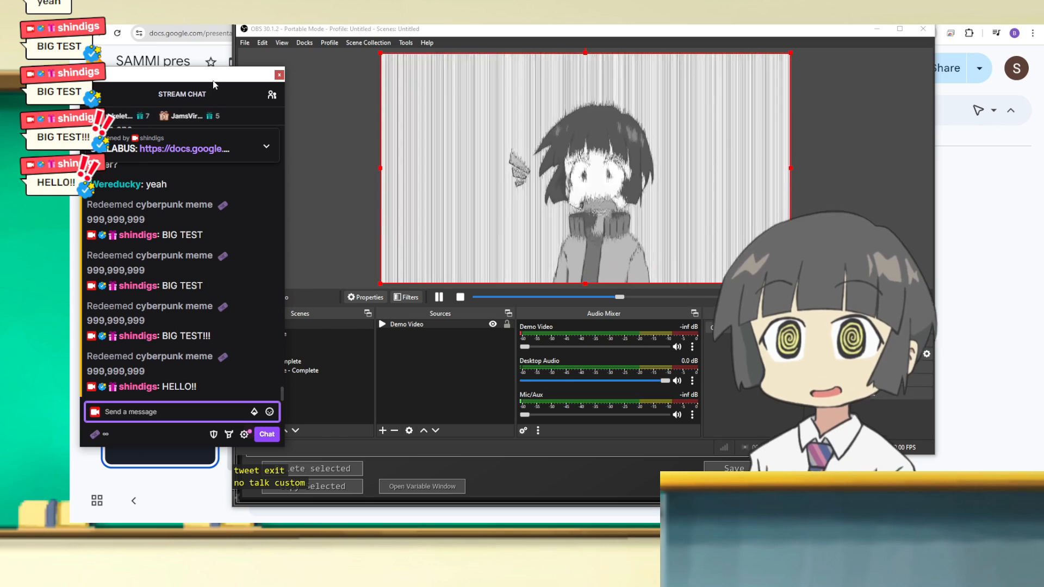
{"action": "left_click", "coordinate": [279, 75]}
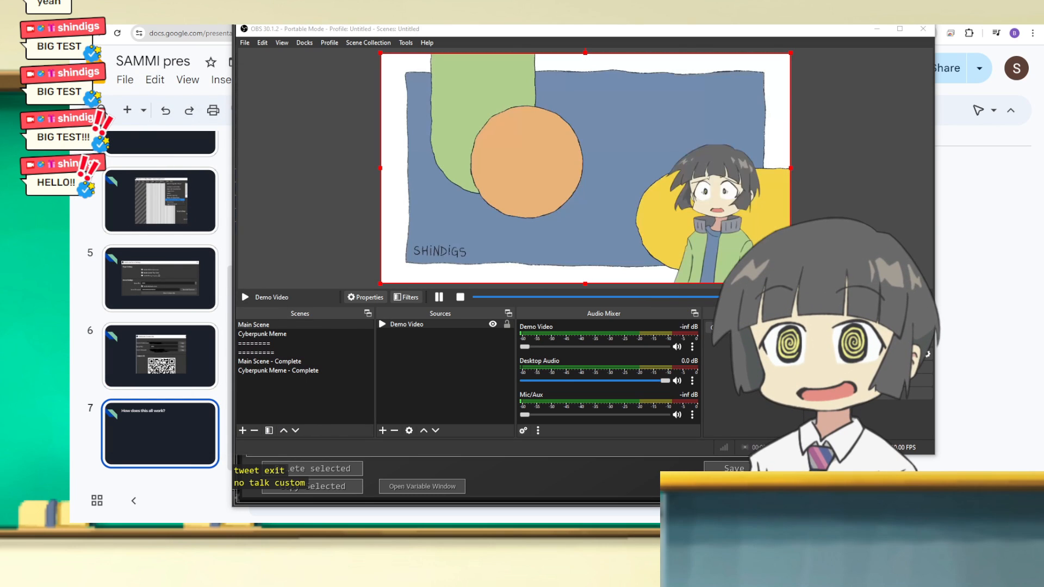
Return to SAMMI and copy the Play Sound Effect command from the Cyberpunk Complete button.
{"action": "left_click", "coordinate": [343, 23]}
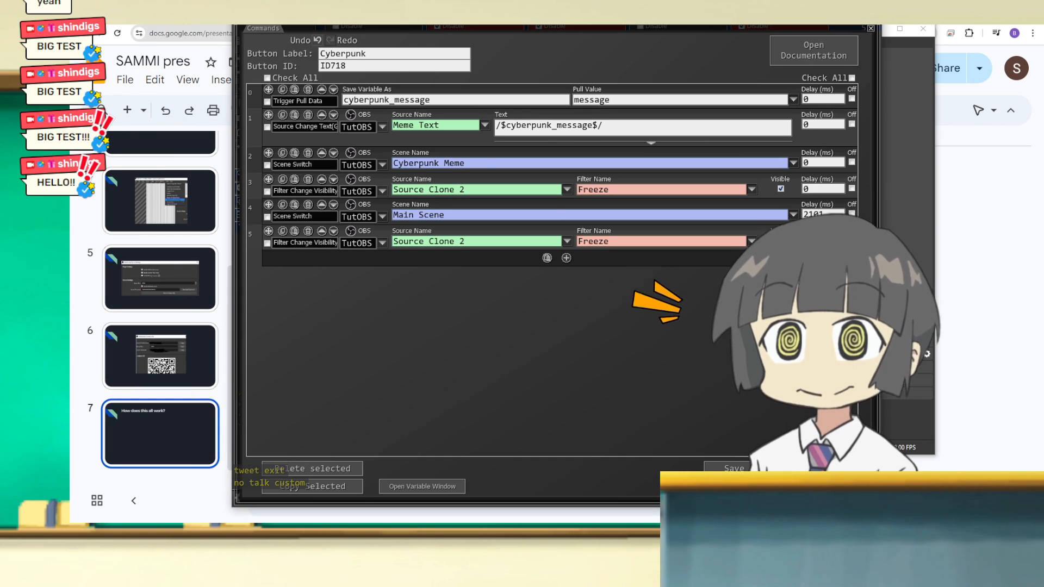
{"action": "key", "text": "Escape"}
{"action": "double_click", "coordinate": [298, 317]}
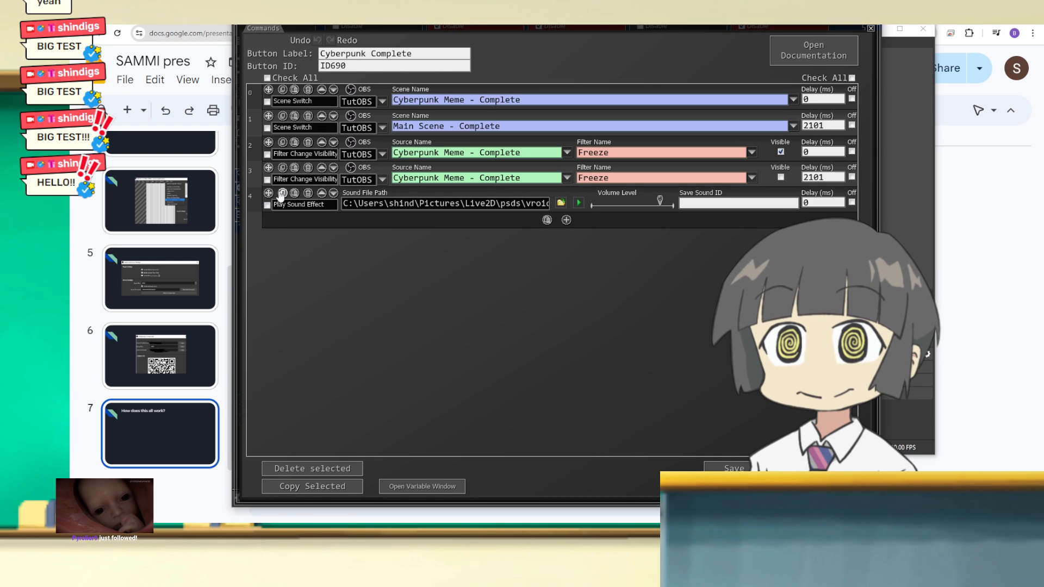
{"action": "left_click", "coordinate": [281, 193]}
Paste the copied sound command into the Cyberpunk button and move it directly below the Meme Text command.
{"action": "key", "text": "Escape"}
{"action": "double_click", "coordinate": [294, 106]}
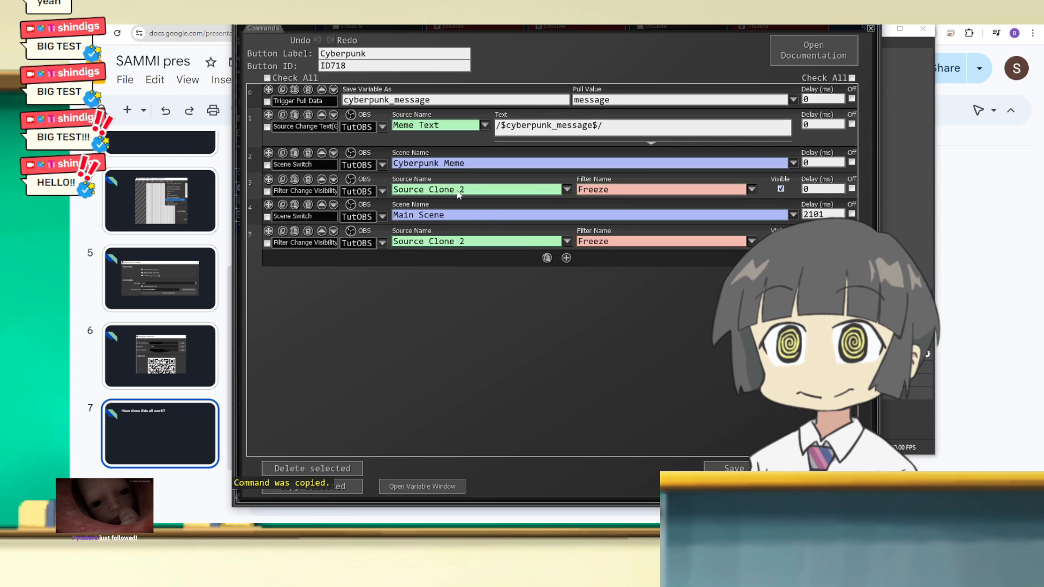
{"action": "key", "text": "ctrl+v"}
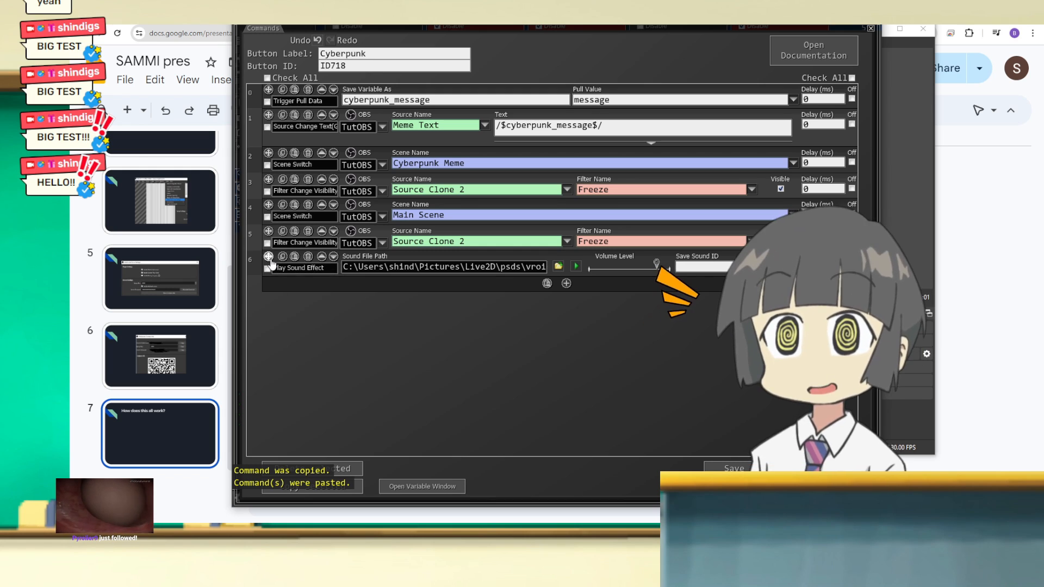
{"action": "left_click_drag", "start_coordinate": [269, 257], "coordinate": [351, 153]}
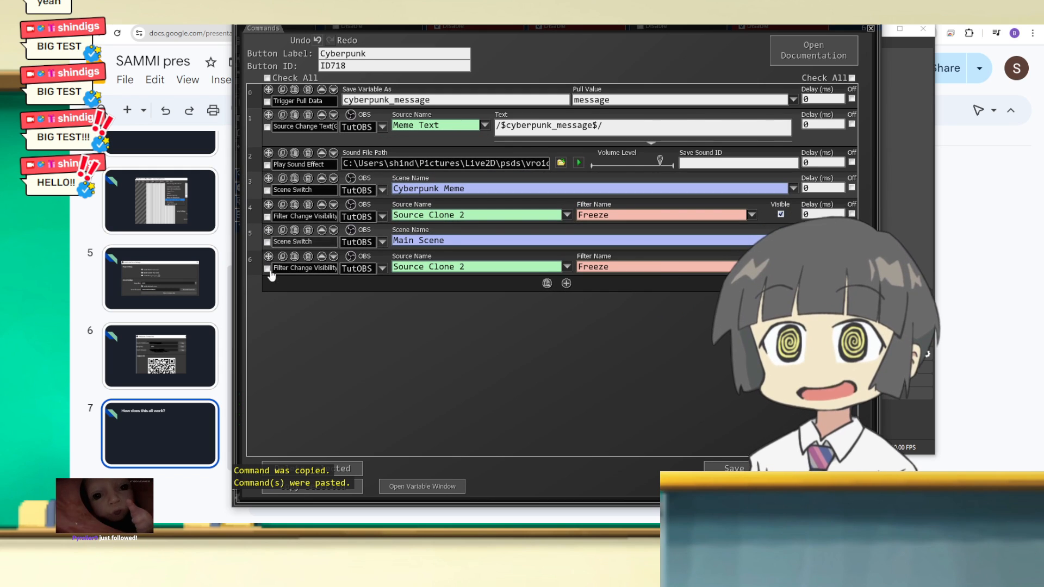
Add an empty Play Sound Effect command at the end of the Cyberpunk button's command list.
{"action": "left_click", "coordinate": [565, 284]}
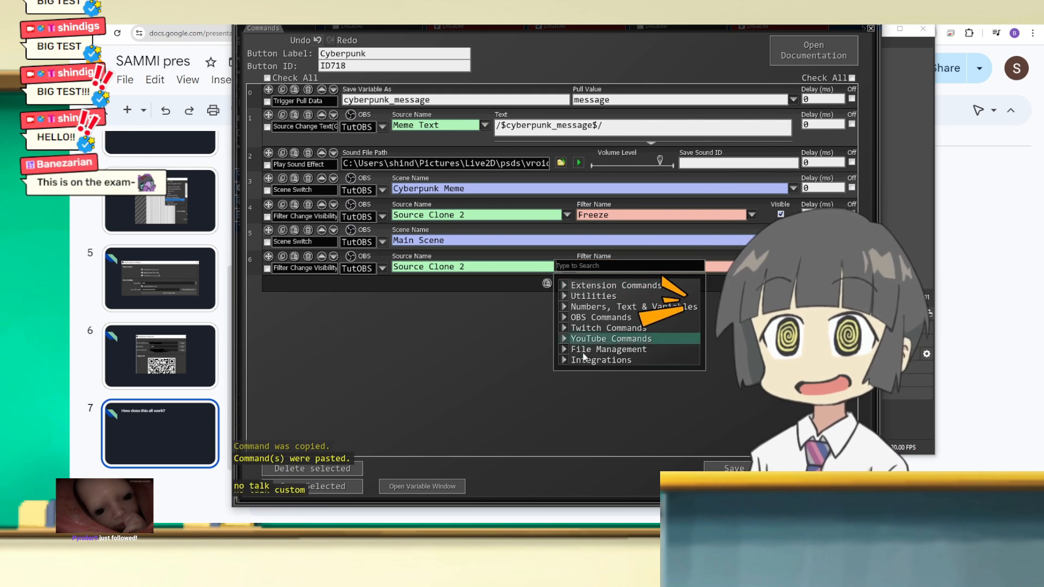
{"action": "type", "text": "PLAY"}
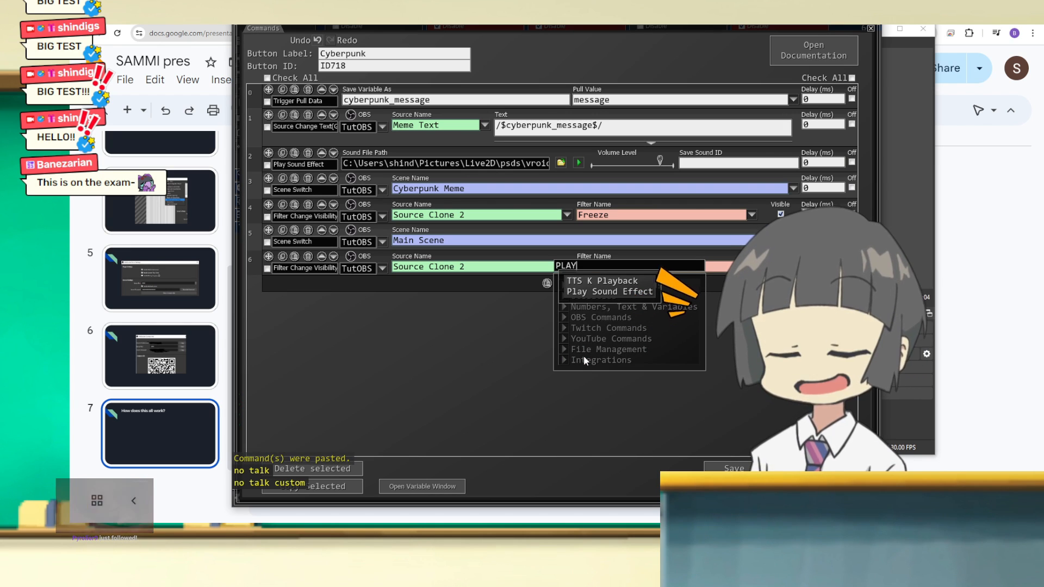
{"action": "left_click", "coordinate": [592, 292]}
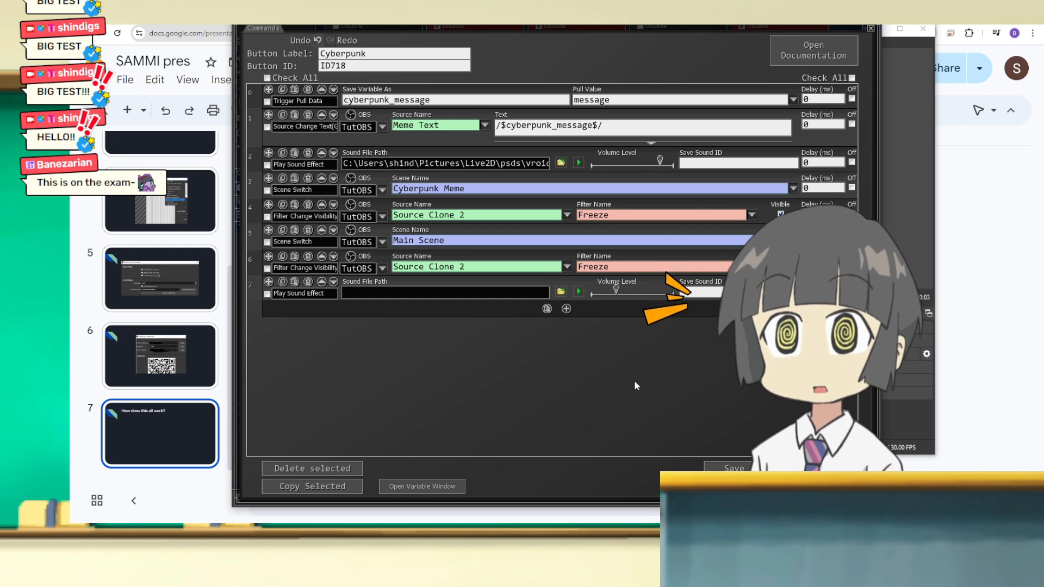
Delete the Stop Sound Effect command from the end of the Cyberpunk button's command list.
{"action": "left_click_drag", "start_coordinate": [387, 24], "coordinate": [347, 31]}
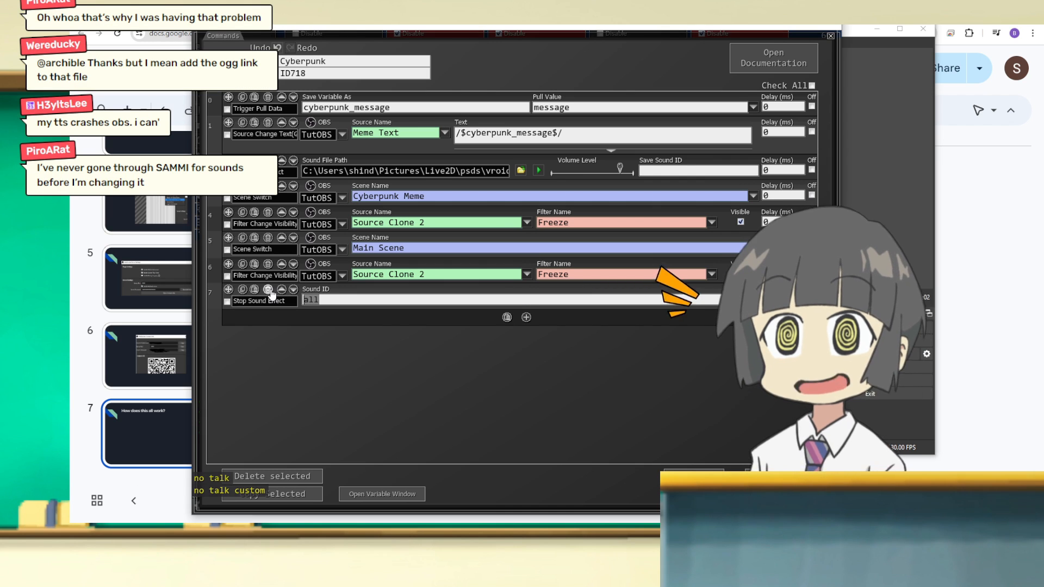
{"action": "left_click", "coordinate": [268, 289]}
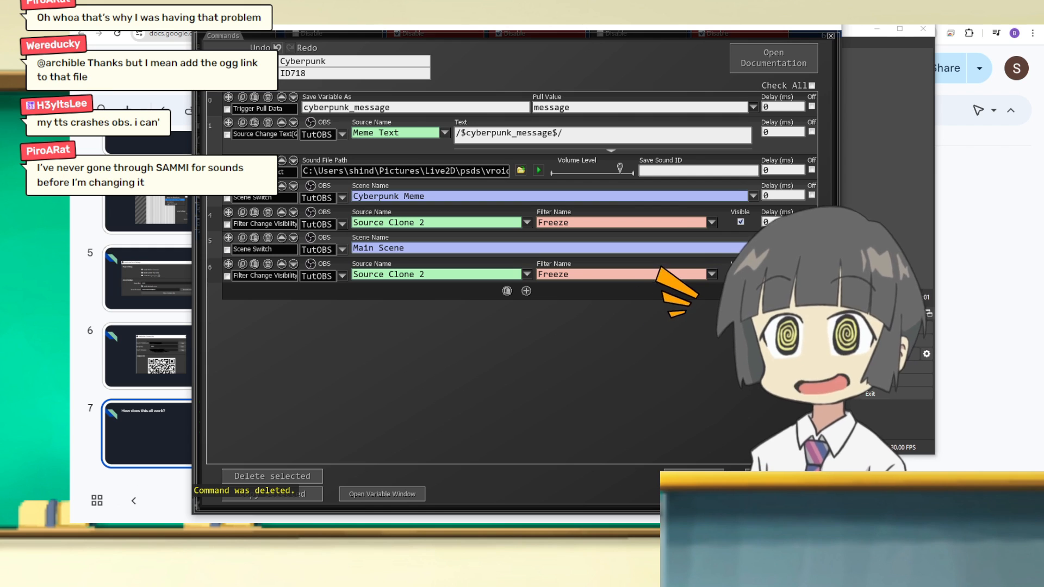
{"action": "left_click_drag", "start_coordinate": [449, 28], "coordinate": [319, 34]}
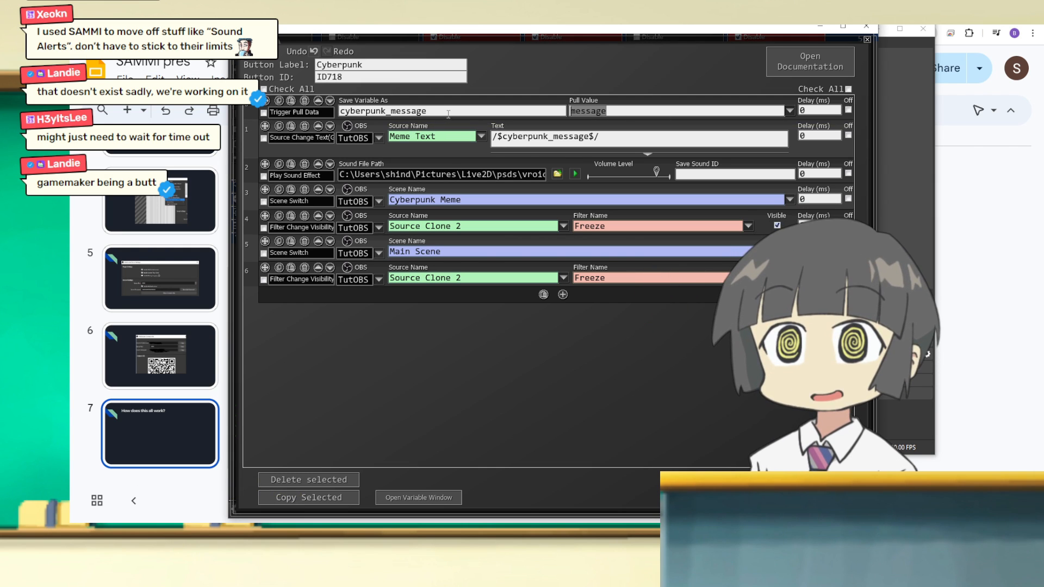
Review the cyberpunk_message variable name and its use in the Meme Text command, and preview the sound effect.
{"action": "left_click_drag", "start_coordinate": [427, 111], "coordinate": [338, 111]}
{"action": "left_click", "coordinate": [393, 110]}
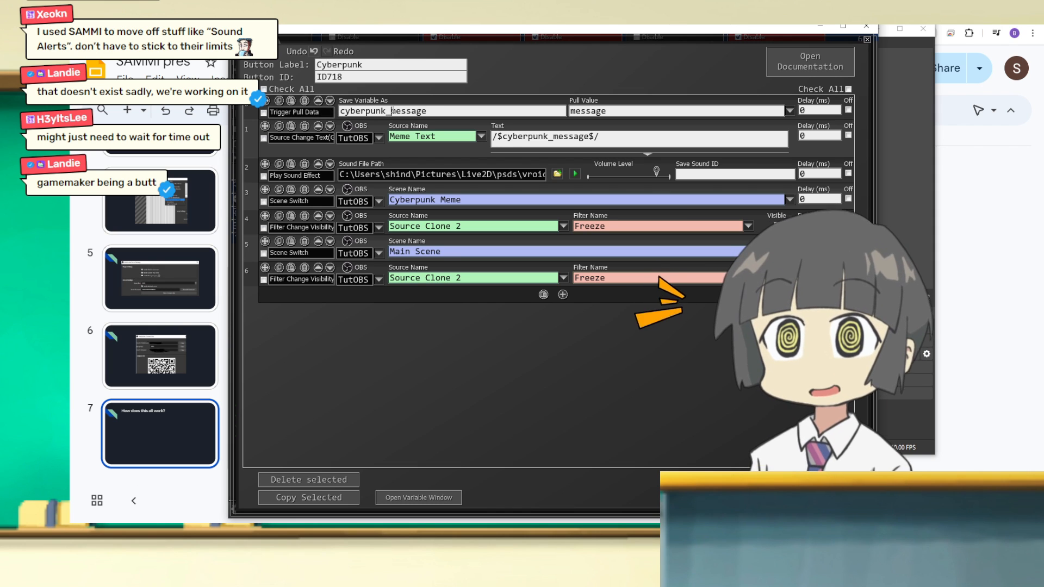
{"action": "left_click_drag", "start_coordinate": [614, 138], "coordinate": [491, 137]}
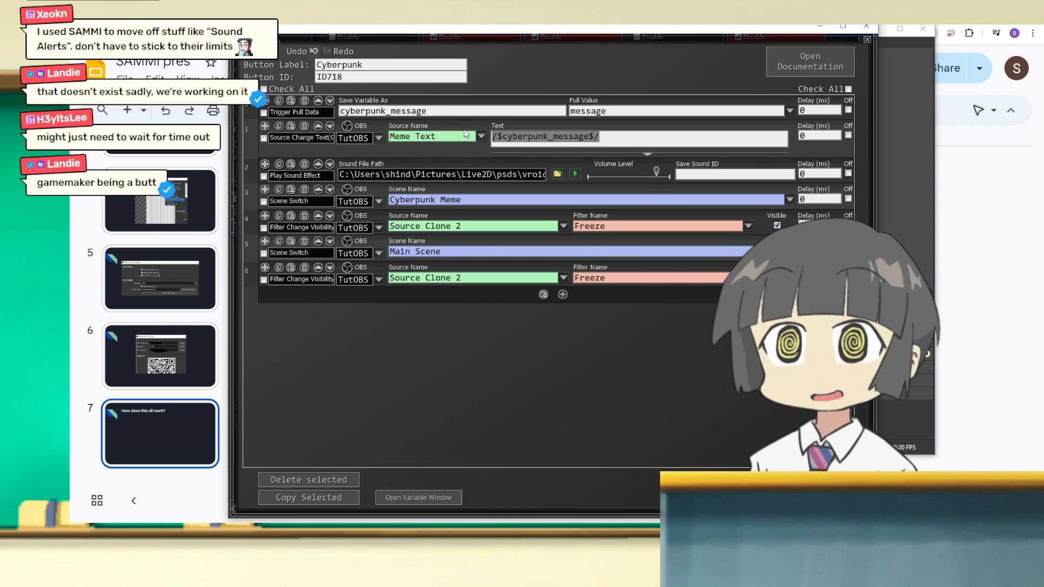
{"action": "left_click", "coordinate": [528, 136]}
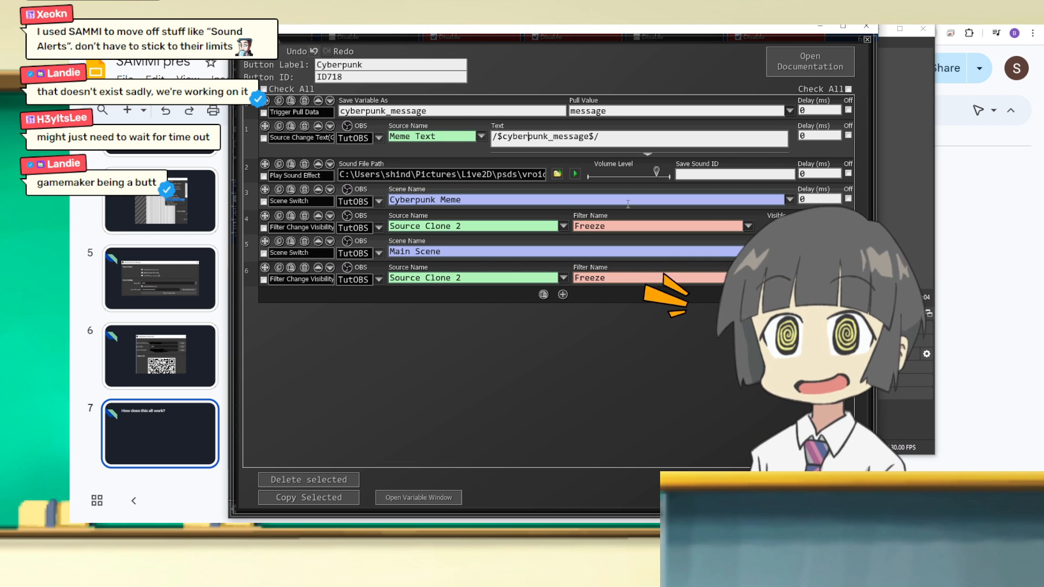
{"action": "left_click", "coordinate": [576, 174]}
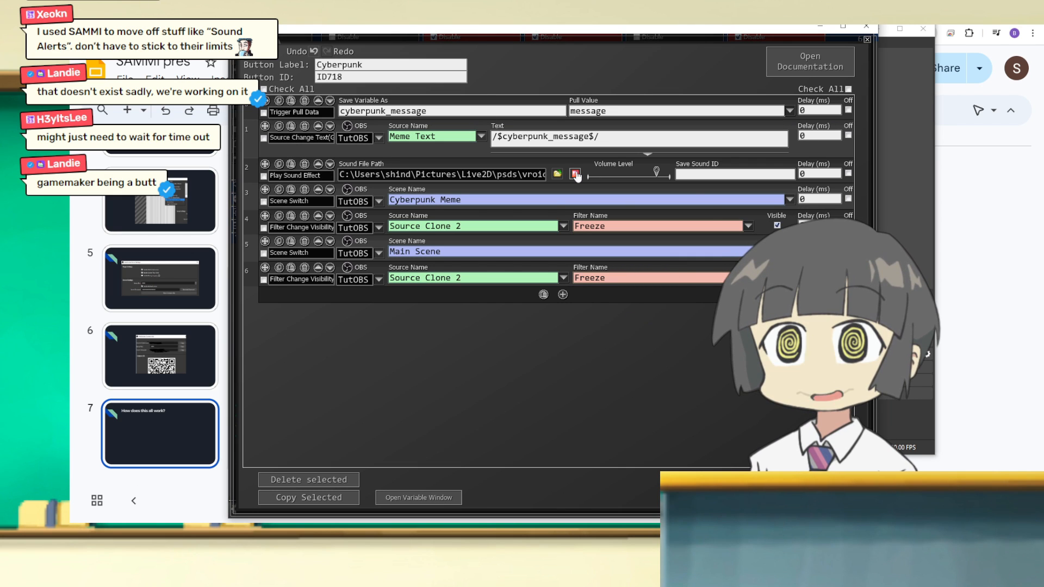
{"action": "left_click", "coordinate": [575, 175]}
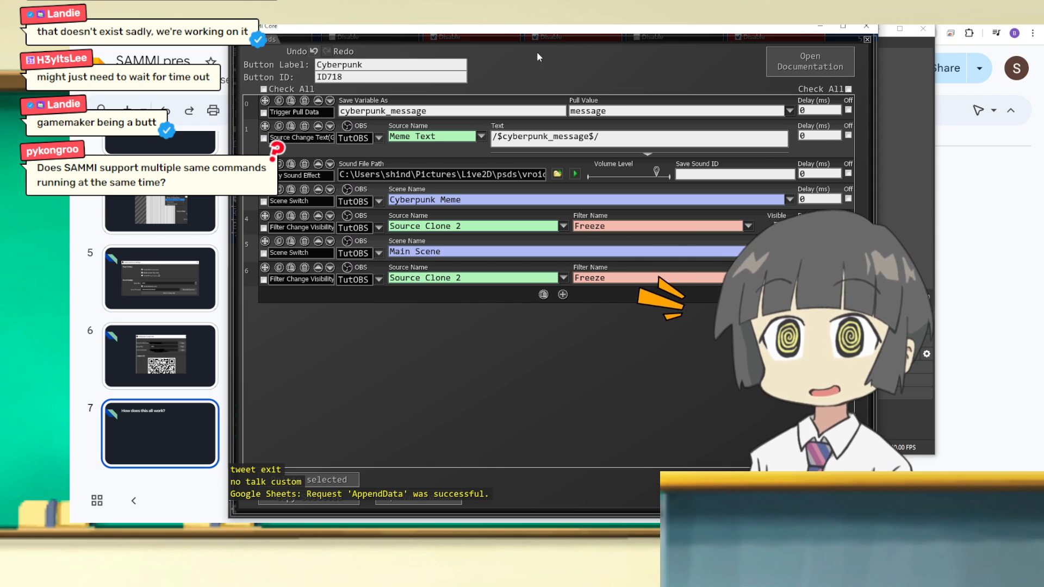
Uncover the stream chat and OBS preview and redeem the cyberpunk meme reward with the message HAHA FUNNY.
{"action": "left_click_drag", "start_coordinate": [481, 28], "coordinate": [389, 31]}
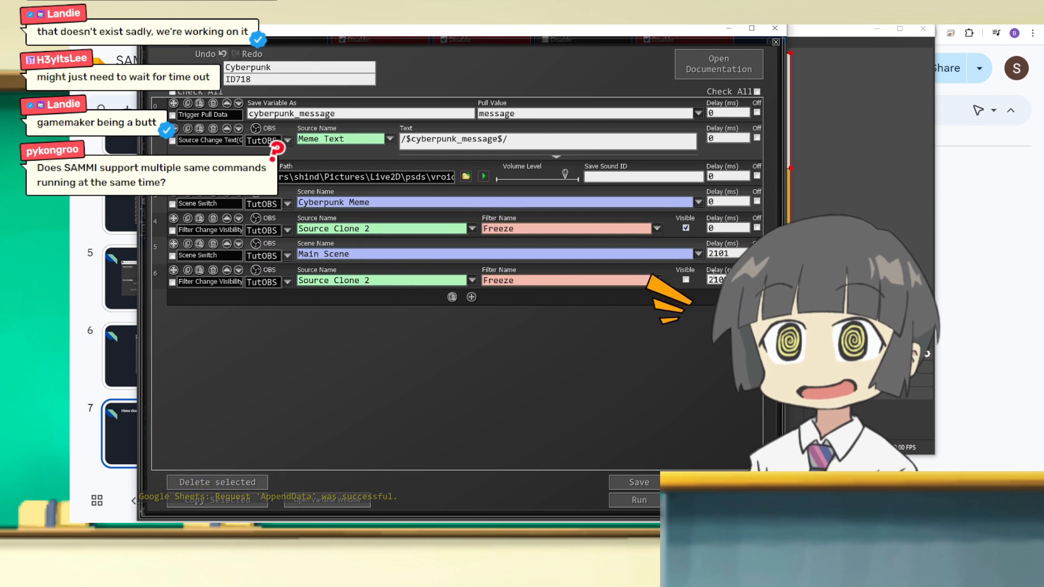
{"action": "left_click_drag", "start_coordinate": [387, 30], "coordinate": [215, 102]}
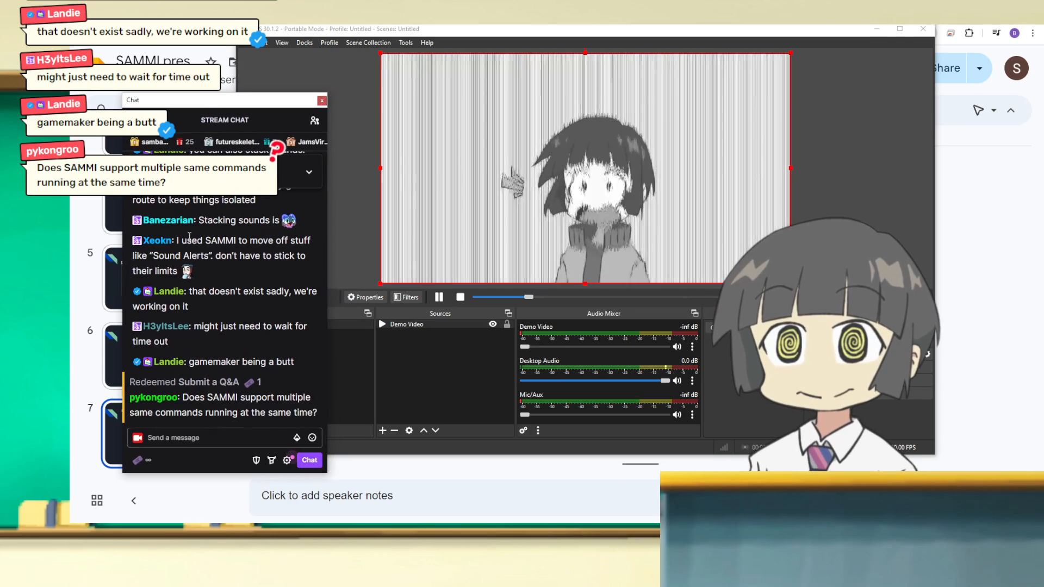
{"action": "left_click", "coordinate": [137, 460]}
{"action": "left_click", "coordinate": [261, 375]}
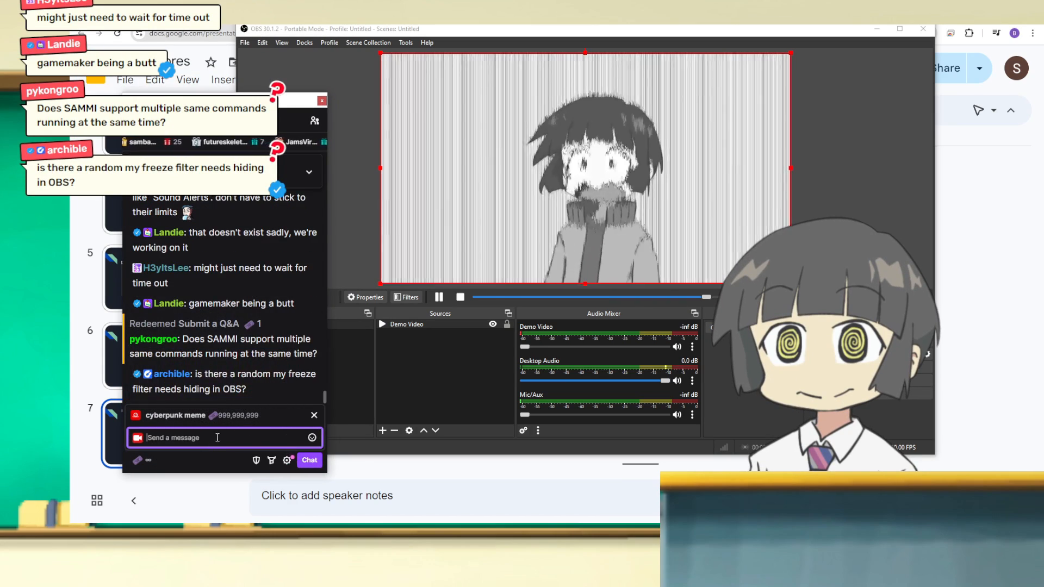
{"action": "type", "text": "HAHA FUNNY"}
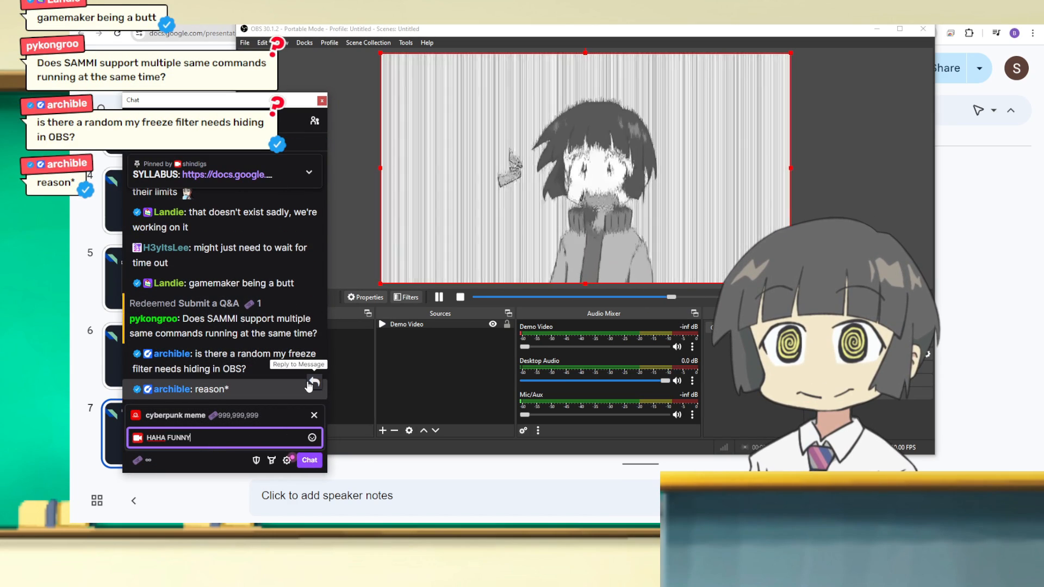
{"action": "key", "text": "Return"}
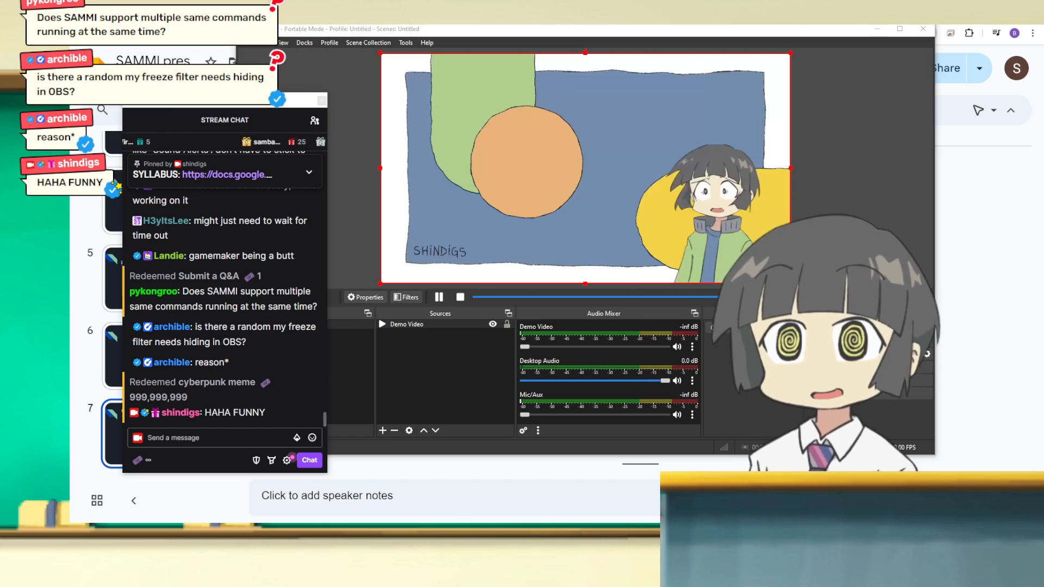
Bring the command editor back into view, save the Cyberpunk button, and uncover the OBS preview again.
{"action": "left_click_drag", "start_coordinate": [70, 207], "coordinate": [752, 38]}
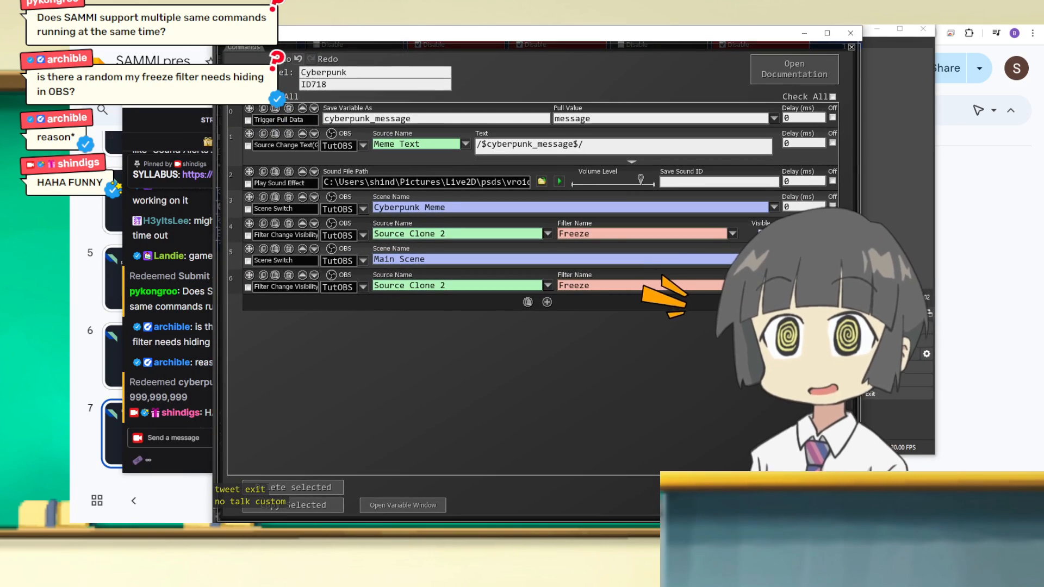
{"action": "left_click_drag", "start_coordinate": [645, 35], "coordinate": [5, 260]}
{"action": "key", "text": "ctrl+s"}
{"action": "key", "text": "ctrl+s"}
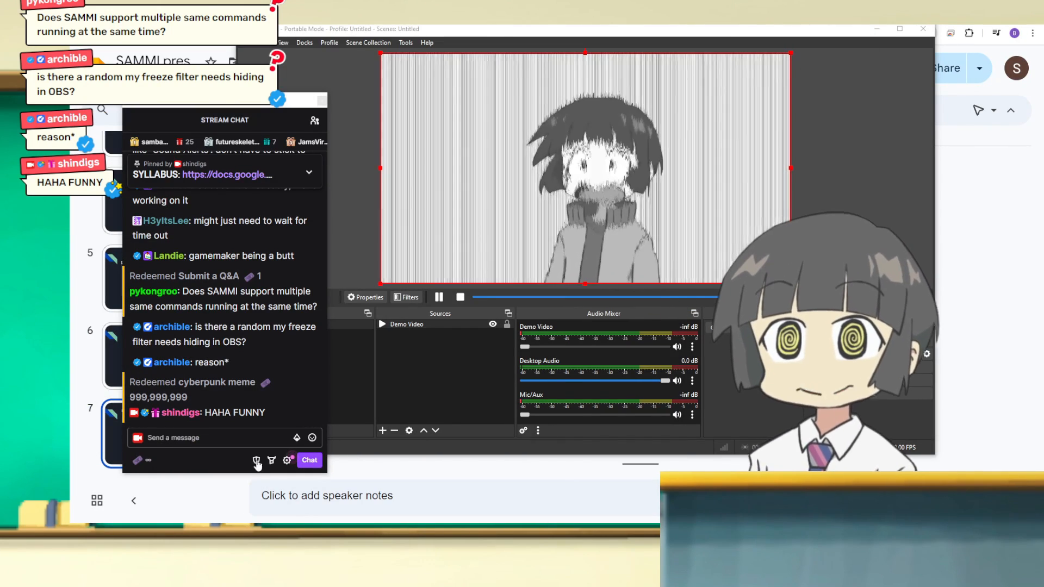
Redeem the cyberpunk meme reward with the message cyberpunk!!! to test the saved button's caption and sound.
{"action": "left_click", "coordinate": [137, 460]}
{"action": "left_click", "coordinate": [253, 381]}
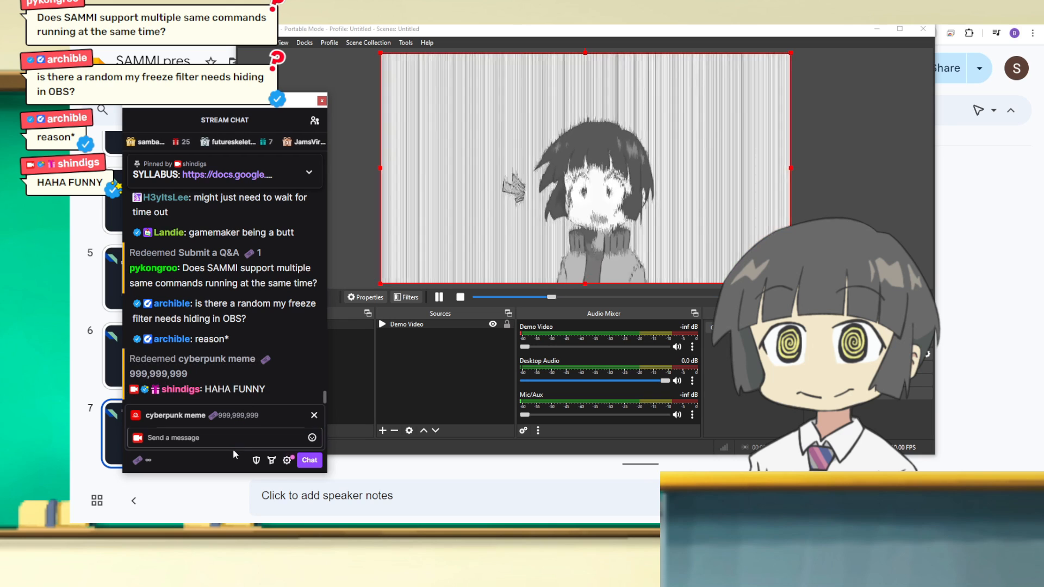
{"action": "type", "text": "cyberpunk"}
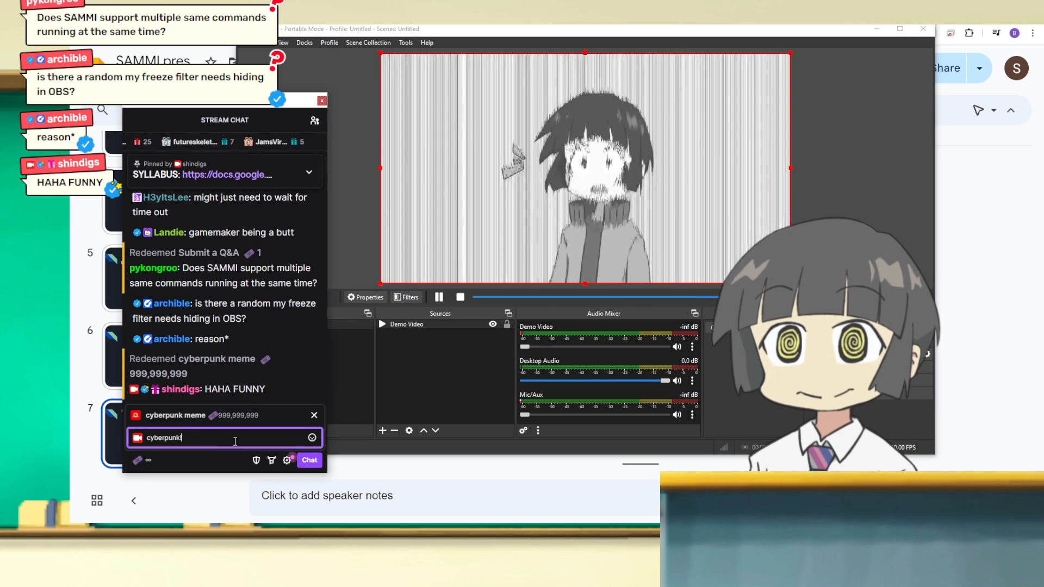
{"action": "type", "text": "!!!"}
{"action": "key", "text": "Return"}
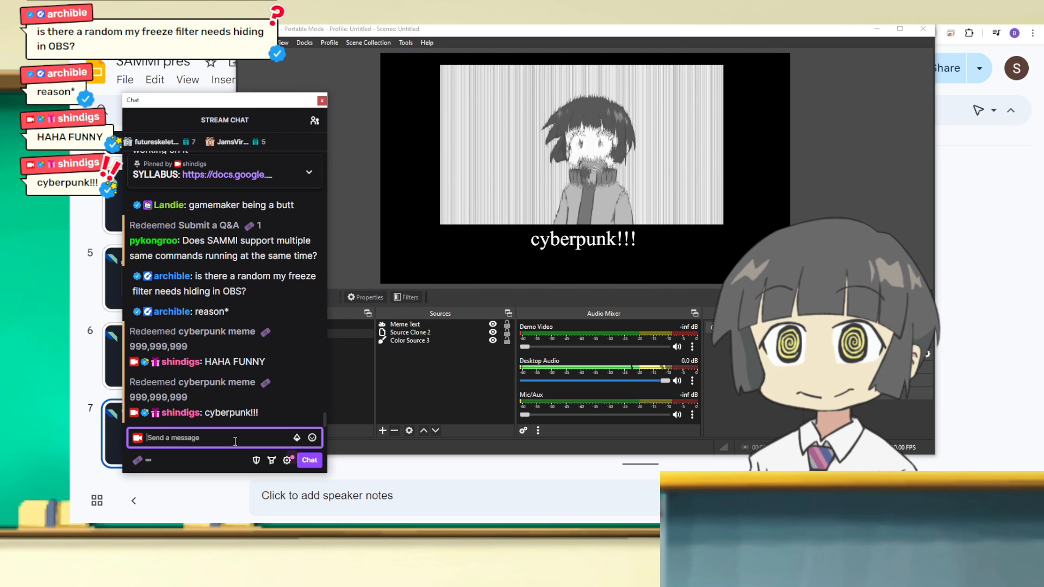
{"action": "left_click", "coordinate": [137, 460]}
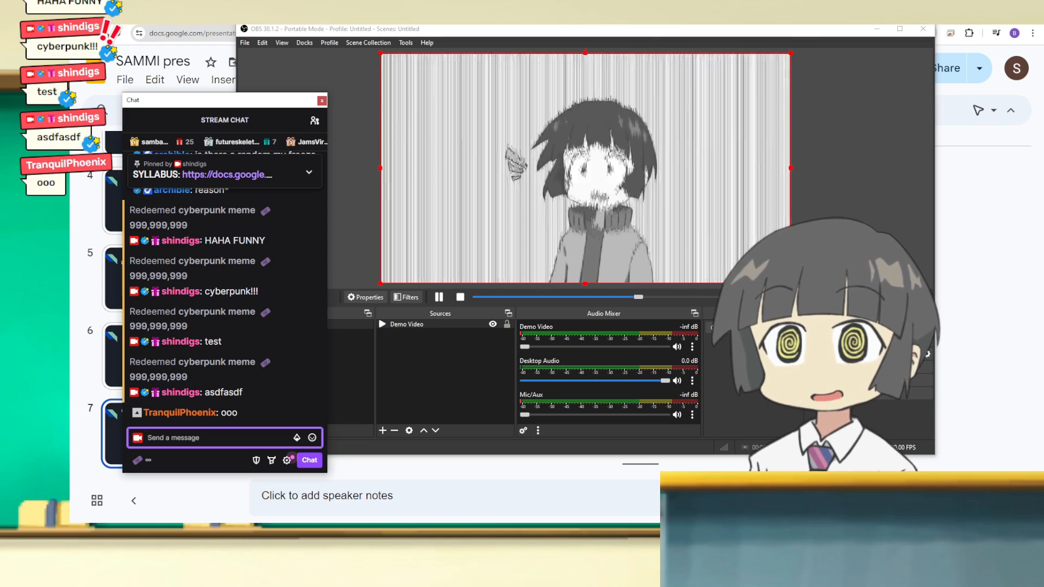
Save the Cyberpunk button's commands, add a Twitch Chat Message trigger with the wildcard message * to the button, and save the triggers.
{"action": "left_click", "coordinate": [587, 536]}
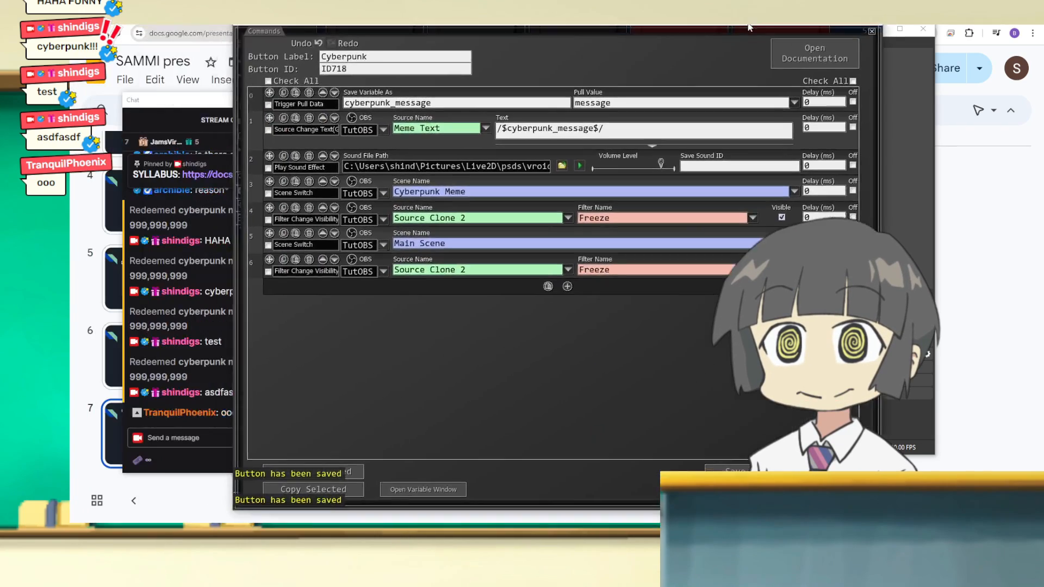
{"action": "left_click", "coordinate": [725, 468]}
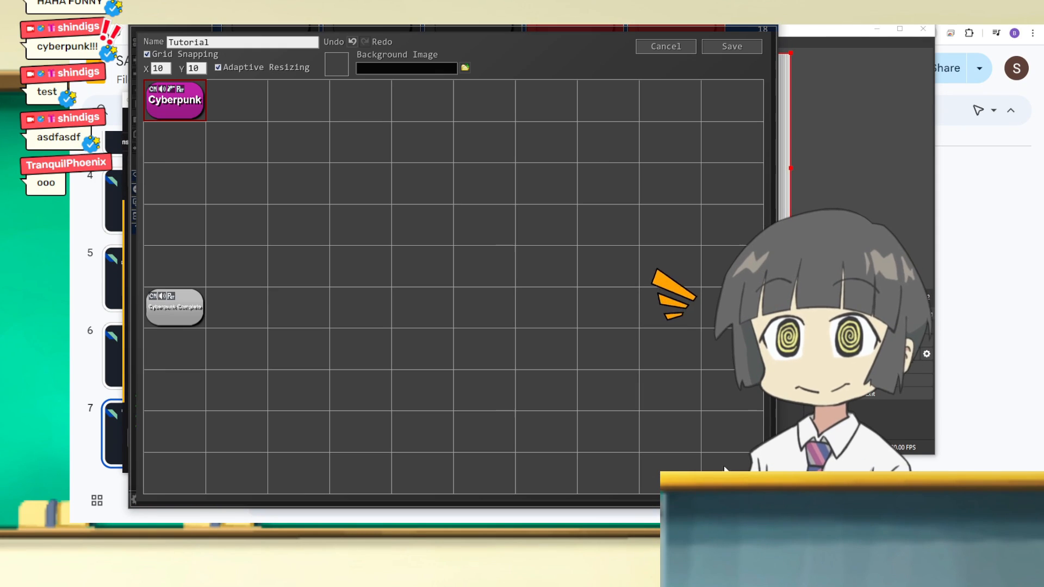
{"action": "right_click", "coordinate": [193, 98]}
{"action": "left_click", "coordinate": [204, 120]}
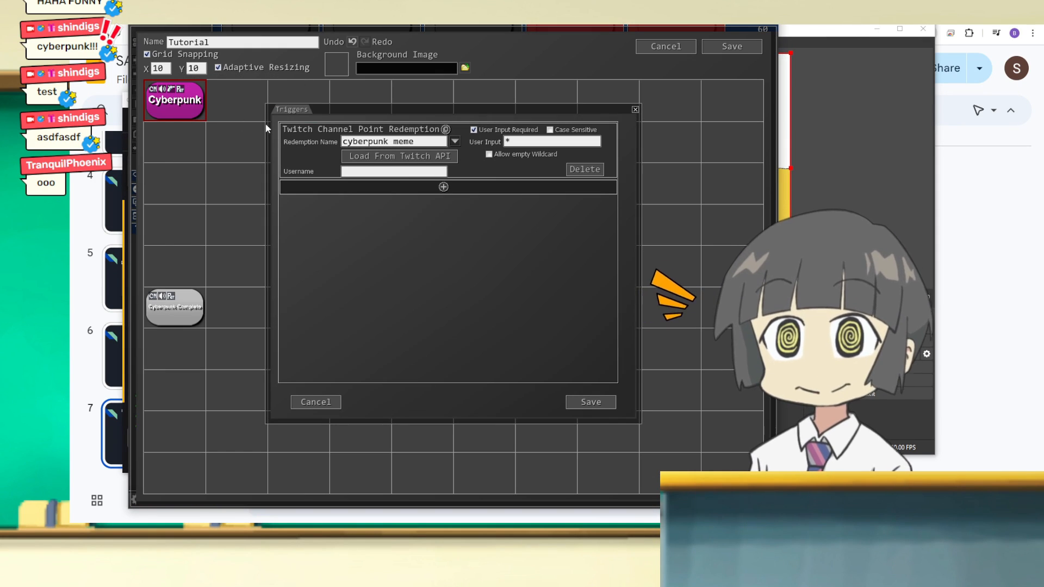
{"action": "left_click", "coordinate": [442, 188]}
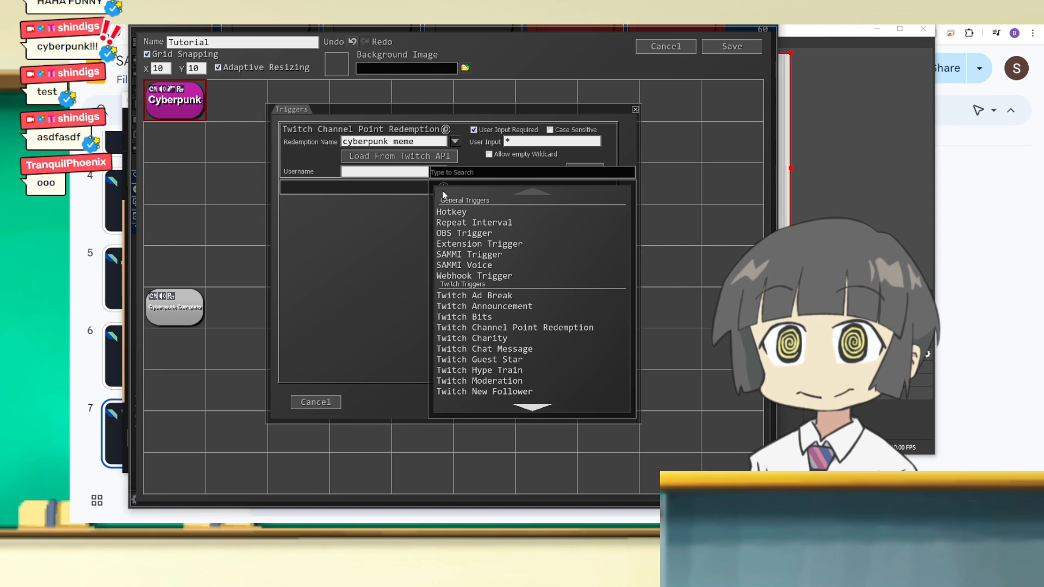
{"action": "left_click", "coordinate": [499, 349]}
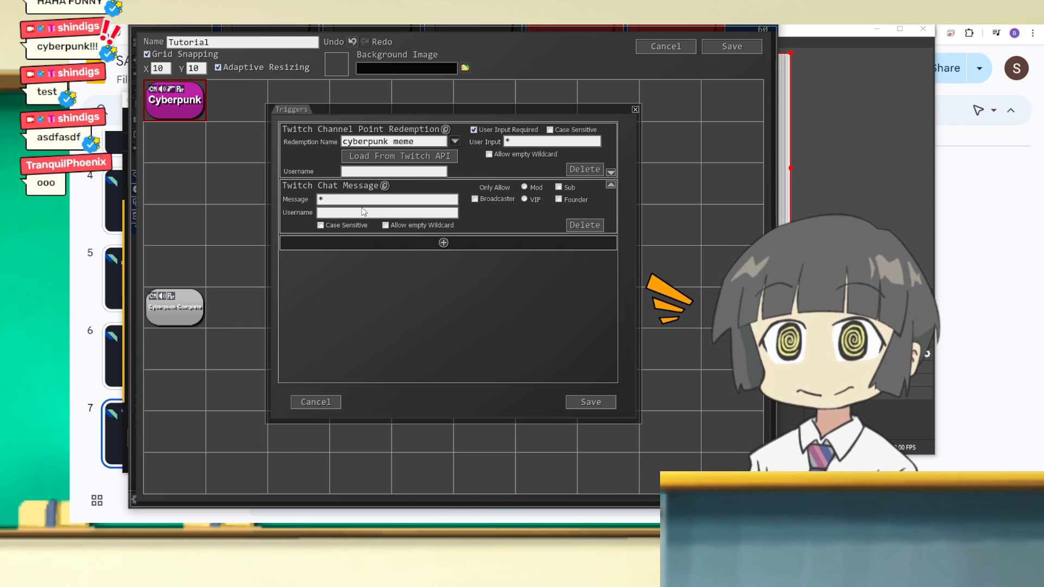
{"action": "left_click", "coordinate": [593, 402]}
{"action": "right_click", "coordinate": [172, 102]}
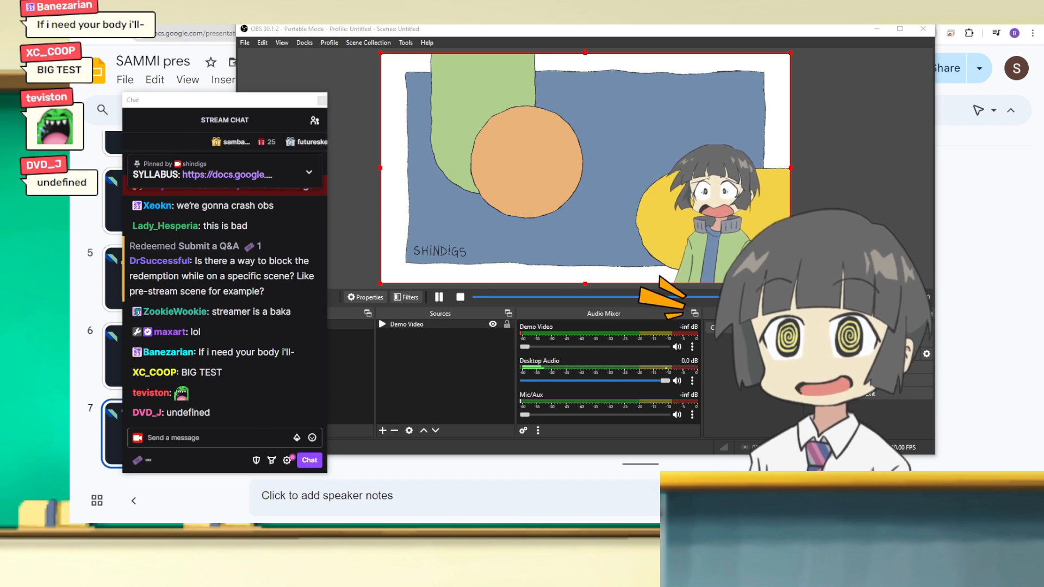
Bring SAMMI Core back into view, reopen the Tutorial deck for editing, and inspect the Cyberpunk button's settings.
{"action": "left_click_drag", "start_coordinate": [71, 56], "coordinate": [601, 46]}
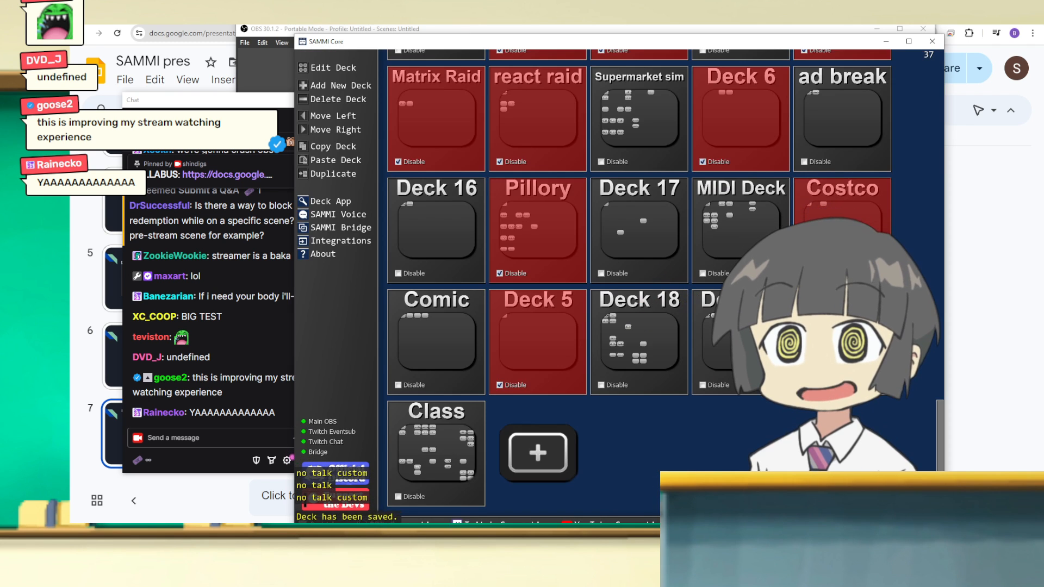
{"action": "left_click", "coordinate": [329, 68]}
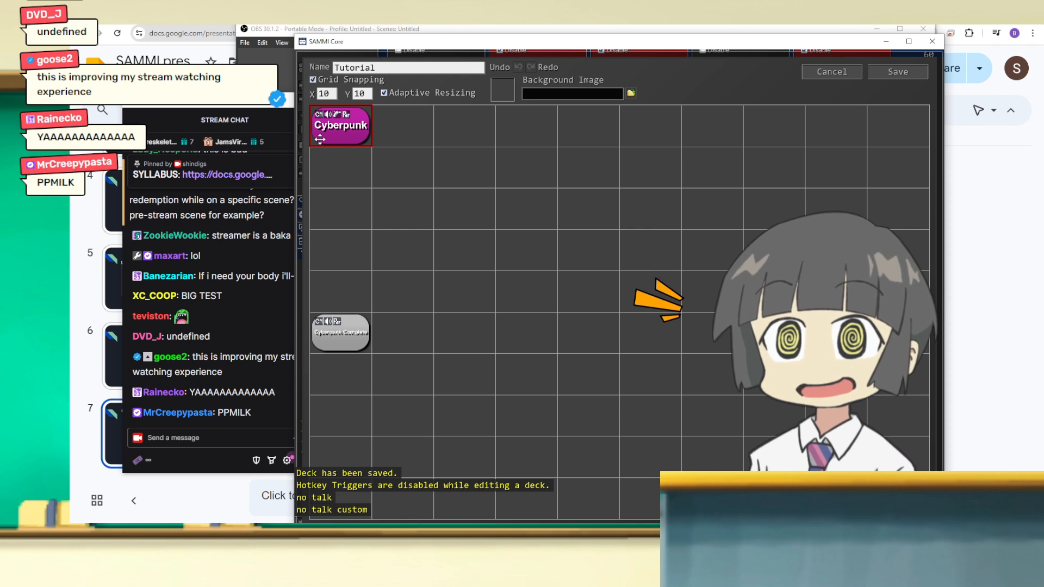
{"action": "right_click", "coordinate": [327, 133]}
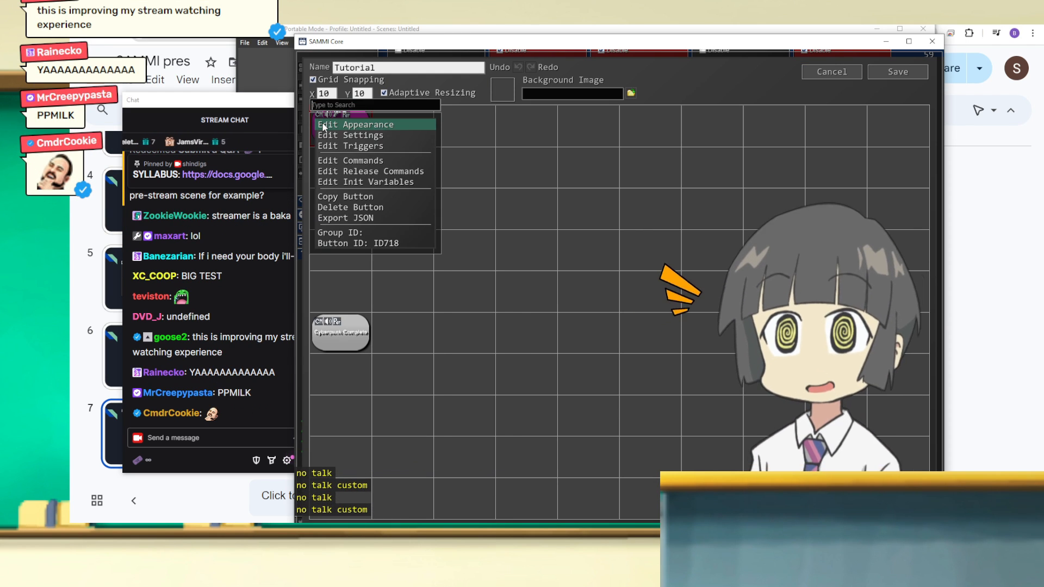
{"action": "left_click", "coordinate": [358, 135]}
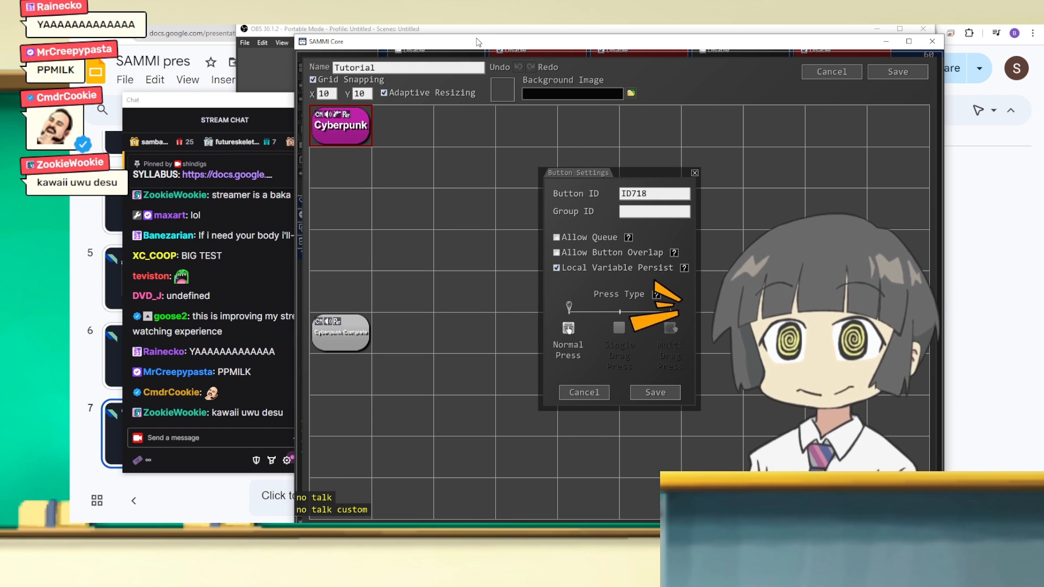
{"action": "left_click_drag", "start_coordinate": [477, 41], "coordinate": [458, 27]}
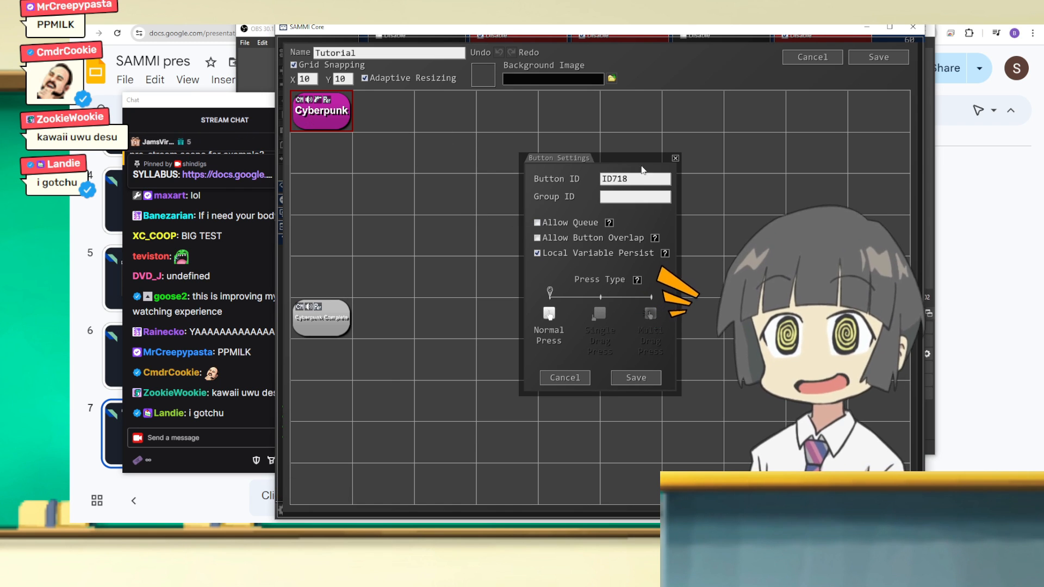
{"action": "left_click", "coordinate": [674, 158]}
Enable Allow Queue for the Cyberpunk button, set its Group ID to cybermeme, save, and recheck the button settings.
{"action": "right_click", "coordinate": [337, 107]}
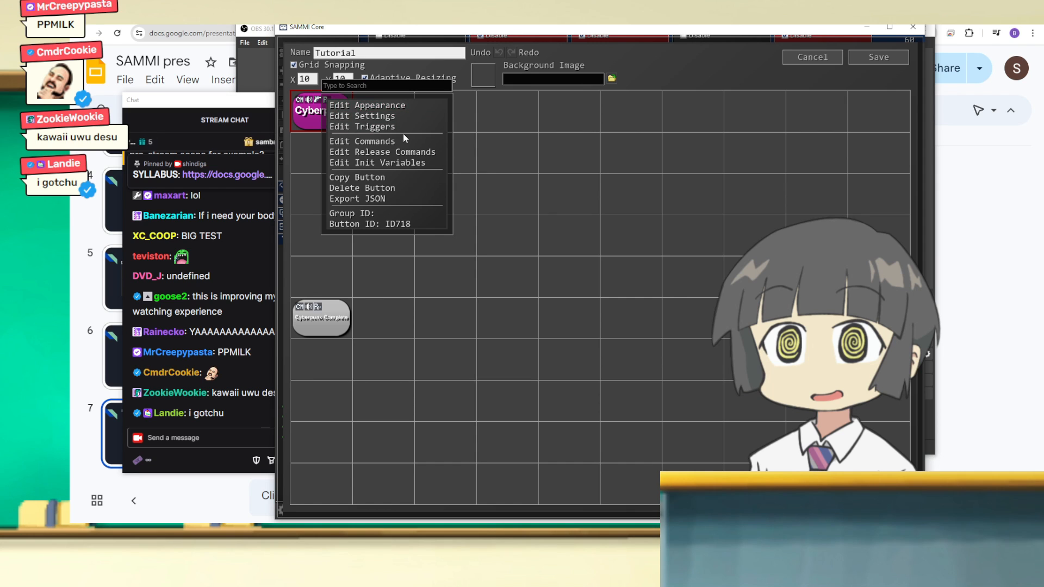
{"action": "left_click", "coordinate": [413, 120]}
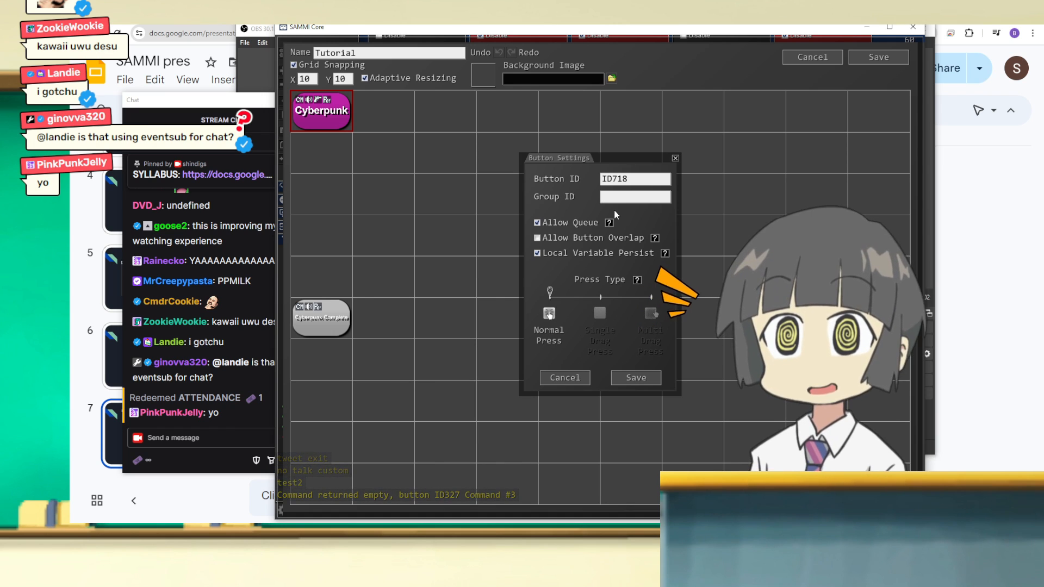
{"action": "type", "text": "cyber"}
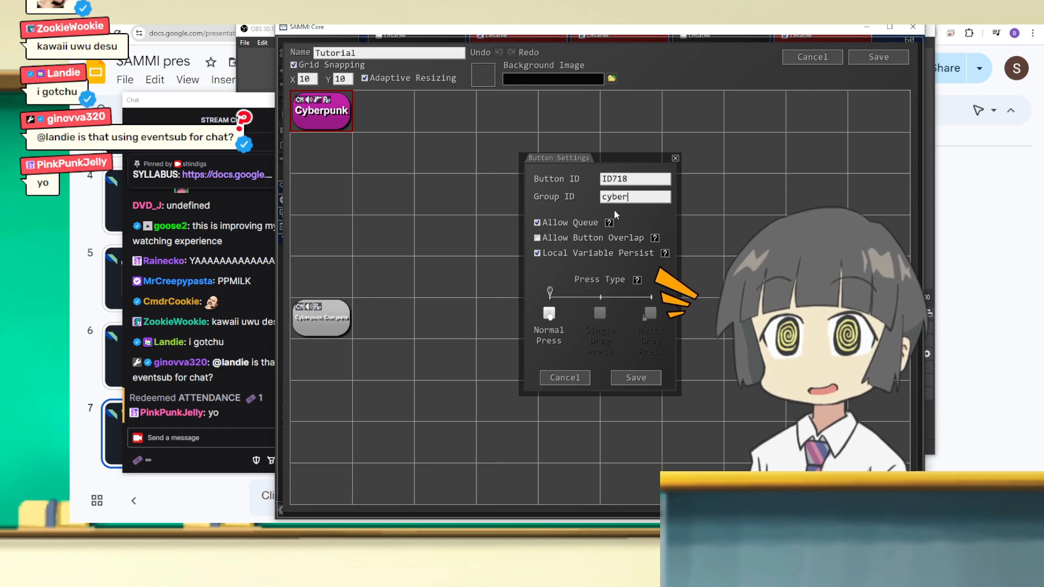
{"action": "type", "text": "meme"}
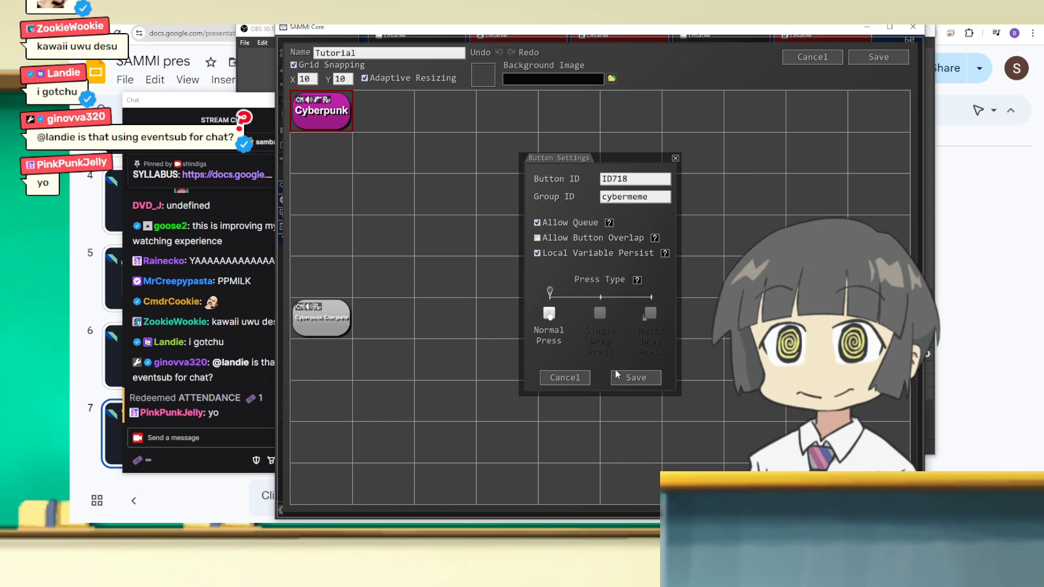
{"action": "left_click", "coordinate": [631, 379]}
{"action": "right_click", "coordinate": [318, 103]}
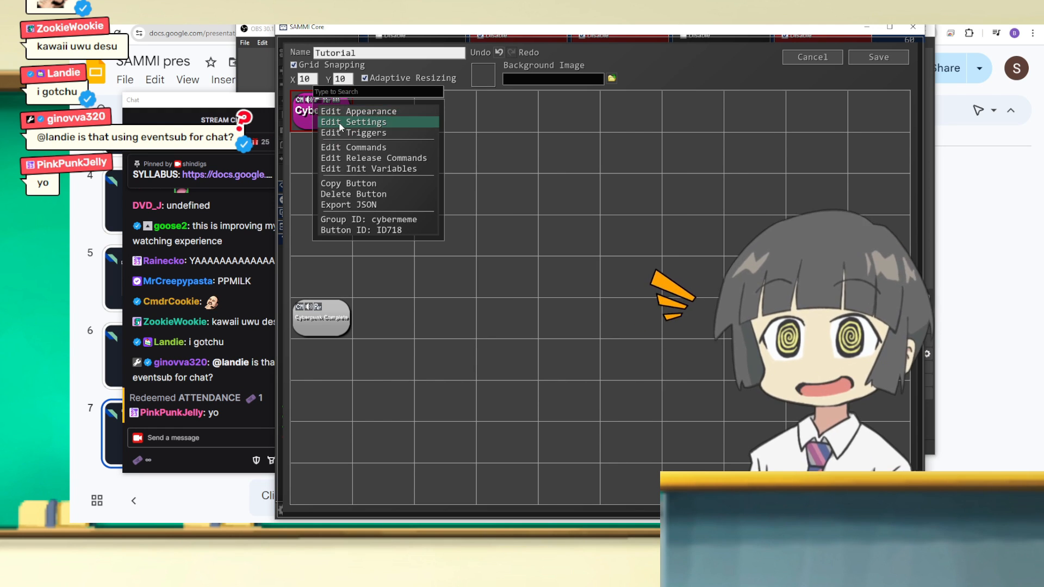
{"action": "left_click", "coordinate": [342, 121]}
{"action": "left_click", "coordinate": [648, 377]}
Add the Twitch Chat Message trigger to the Cyberpunk button again and uncover the OBS preview to test queueing.
{"action": "right_click", "coordinate": [320, 106]}
{"action": "left_click", "coordinate": [322, 132]}
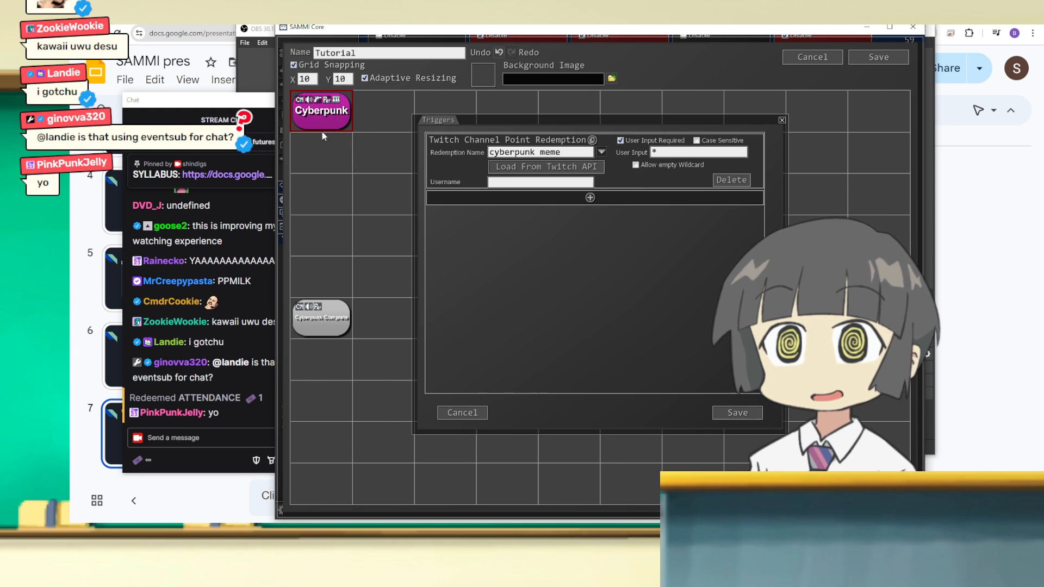
{"action": "left_click", "coordinate": [583, 199]}
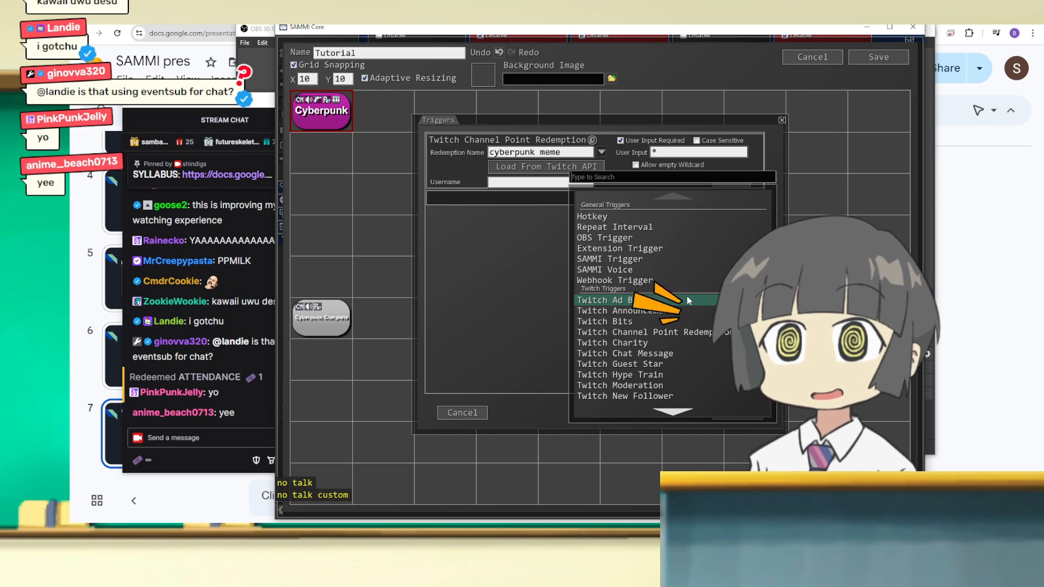
{"action": "left_click", "coordinate": [867, 27]}
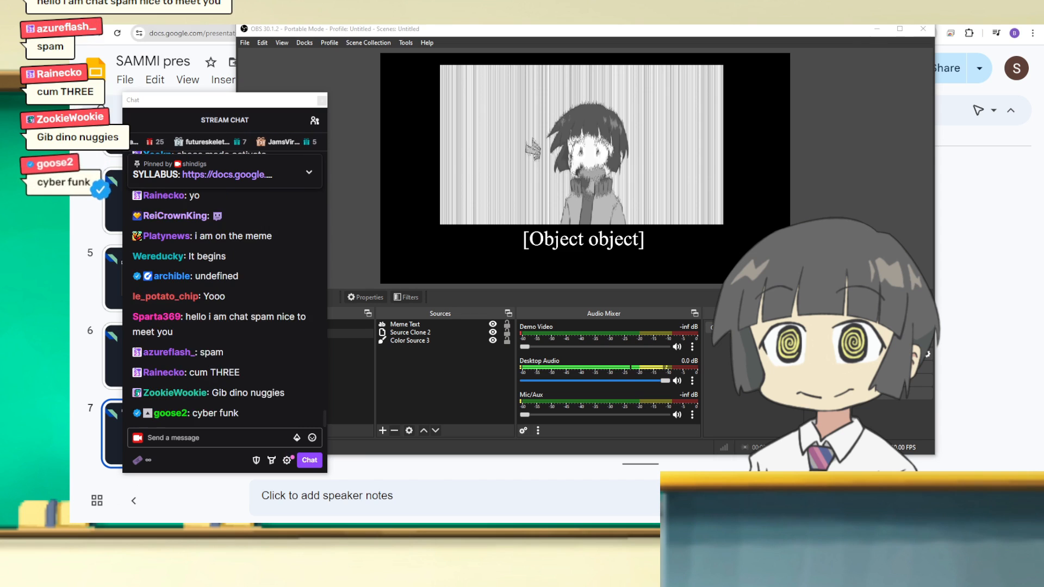
Bring SAMMI Core back into view, review the queued Cyberpunk runs in Active Buttons, and interrupt all buttons.
{"action": "left_click_drag", "start_coordinate": [70, 93], "coordinate": [497, 5]}
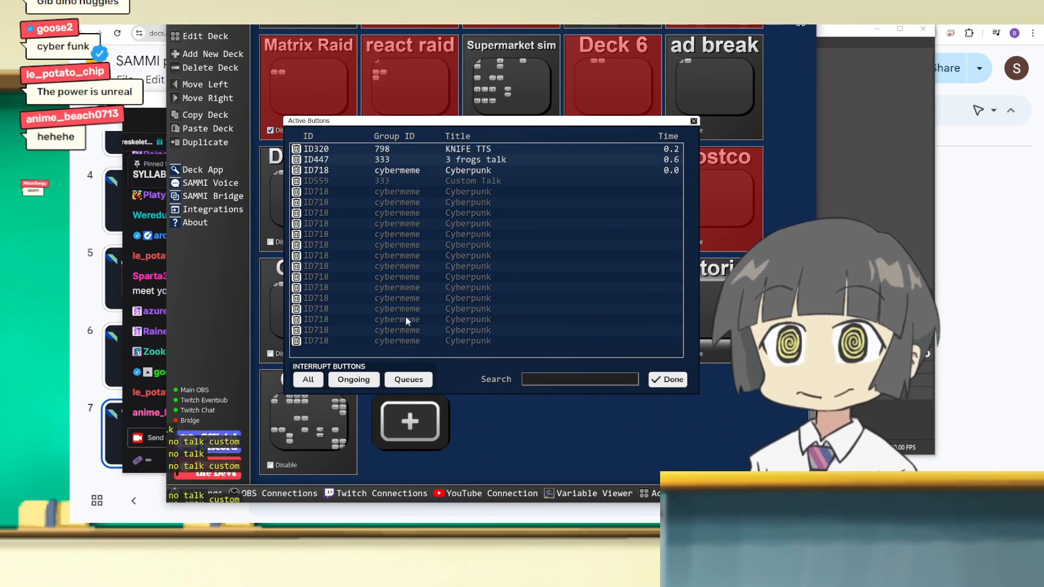
{"action": "left_click", "coordinate": [673, 379]}
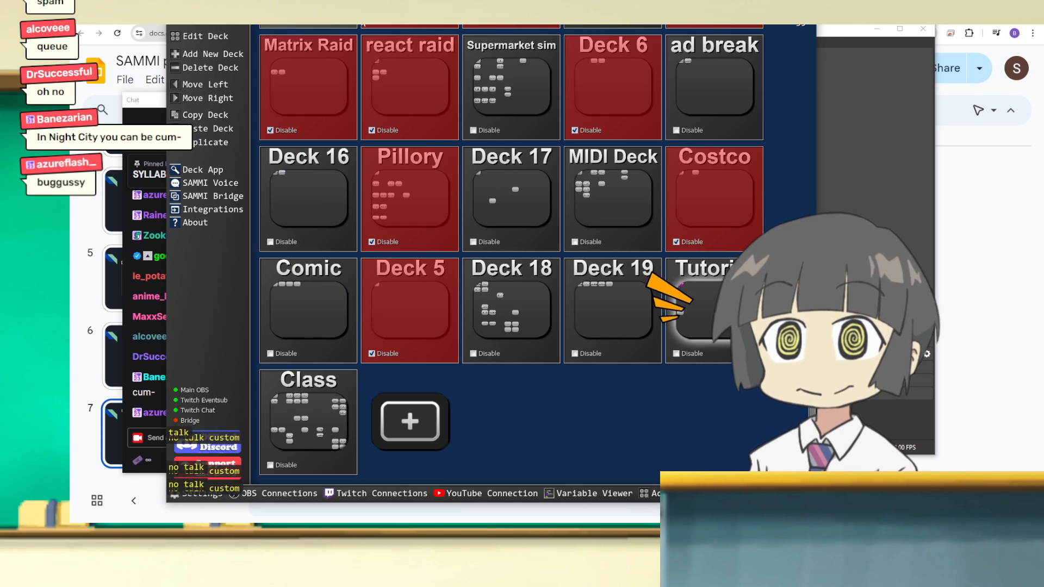
{"action": "left_click_drag", "start_coordinate": [416, 7], "coordinate": [281, 5]}
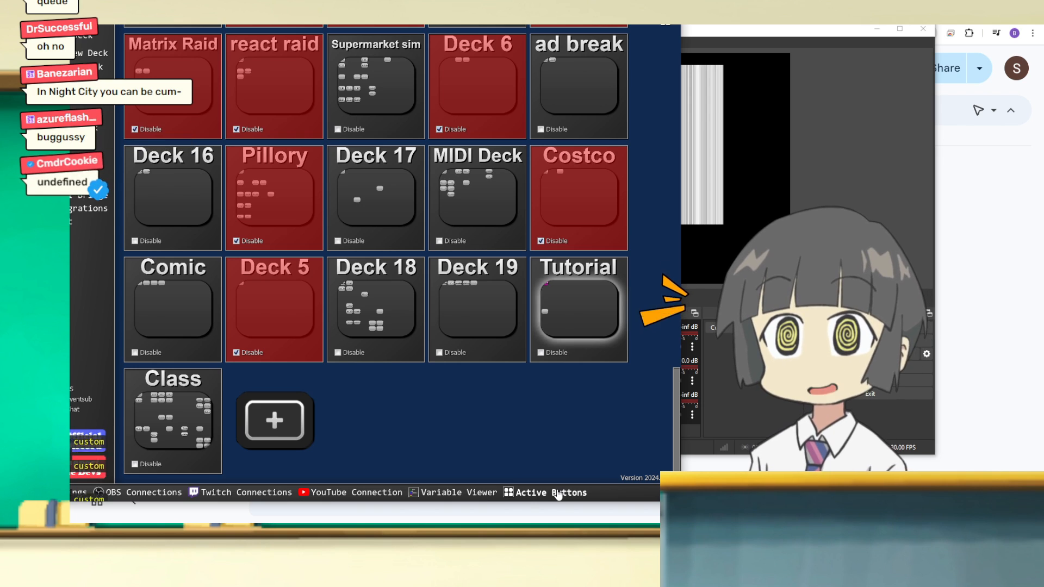
{"action": "left_click", "coordinate": [558, 493]}
{"action": "left_click_drag", "start_coordinate": [380, 8], "coordinate": [445, 12]}
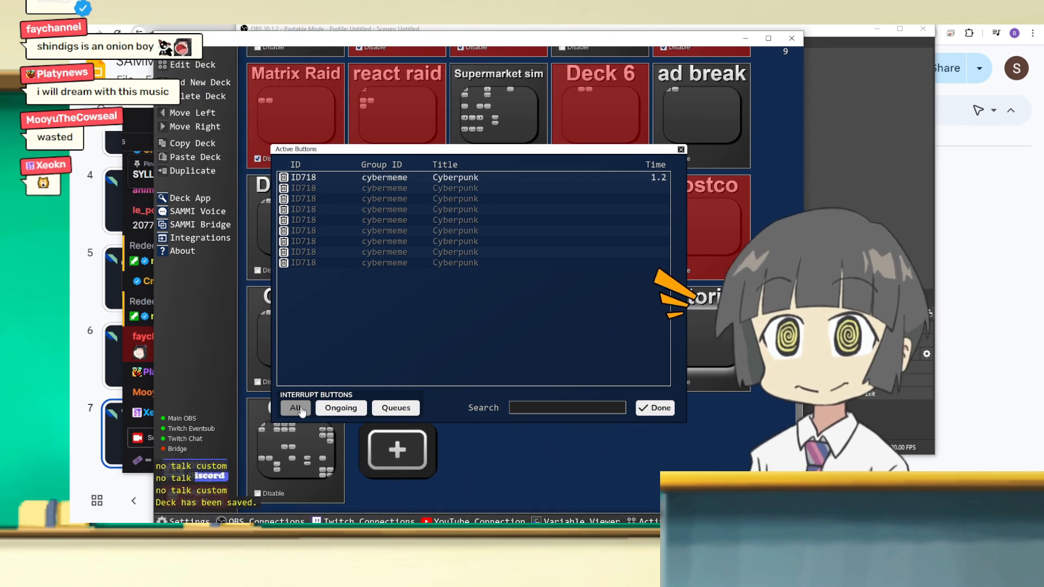
{"action": "left_click", "coordinate": [299, 408]}
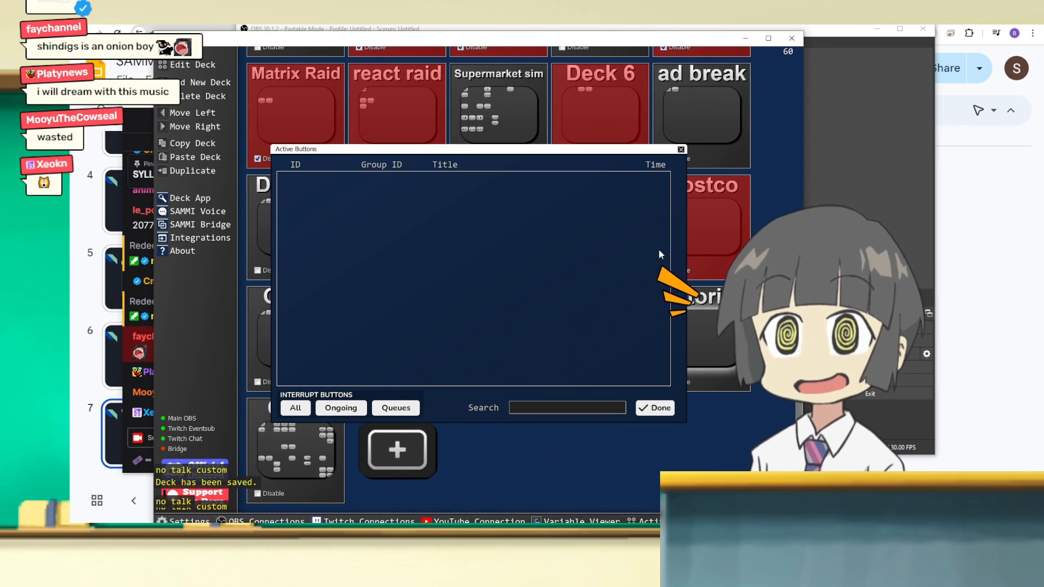
{"action": "left_click", "coordinate": [655, 407]}
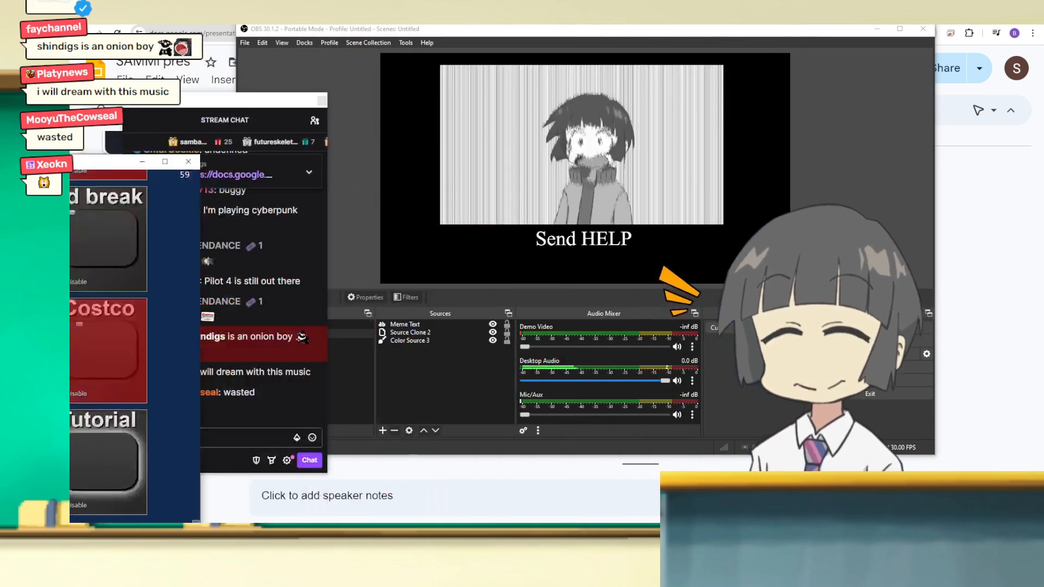
Bring the Cyberpunk command editor into view and append a Source Mute command targeting the Mic/Aux source.
{"action": "left_click_drag", "start_coordinate": [519, 519], "coordinate": [705, 87]}
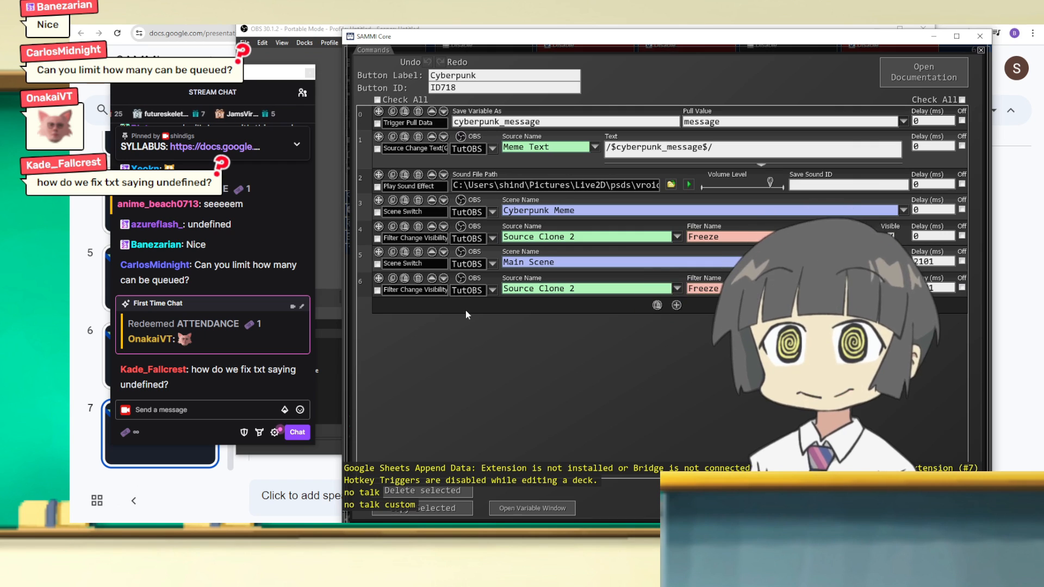
{"action": "left_click_drag", "start_coordinate": [525, 41], "coordinate": [358, 38]}
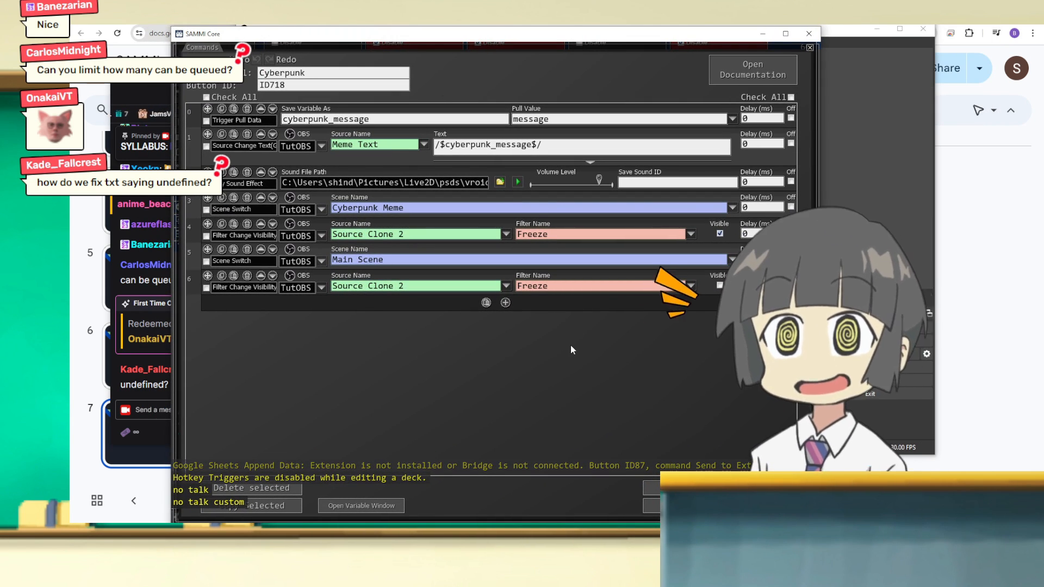
{"action": "left_click", "coordinate": [505, 302]}
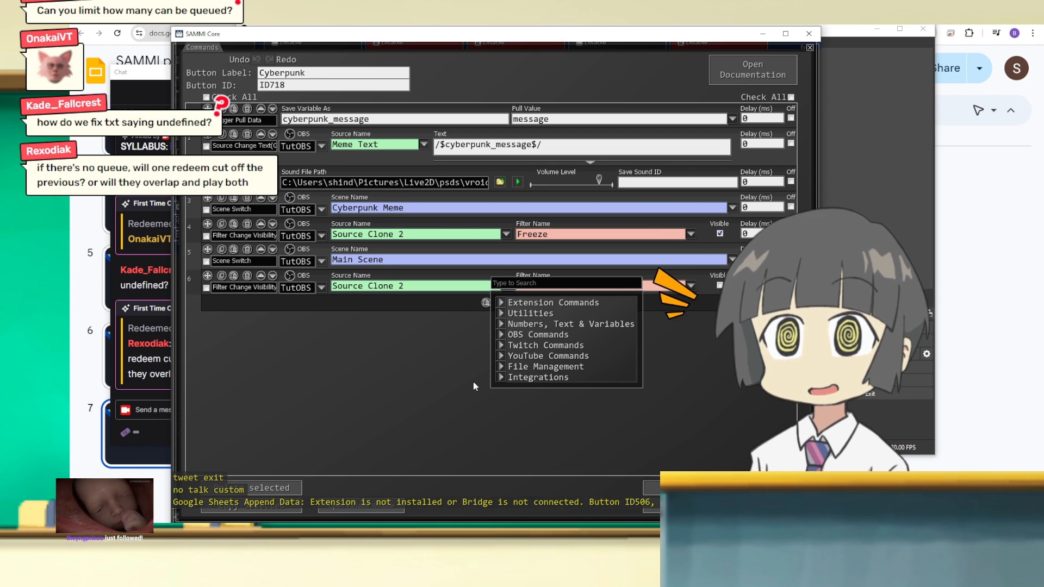
{"action": "type", "text": "mute"}
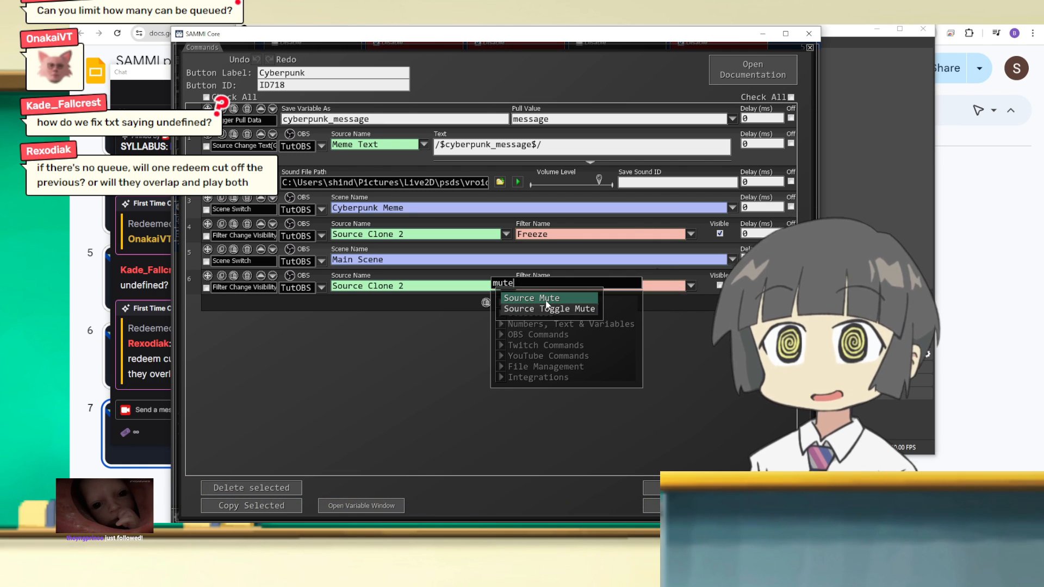
{"action": "left_click", "coordinate": [546, 305]}
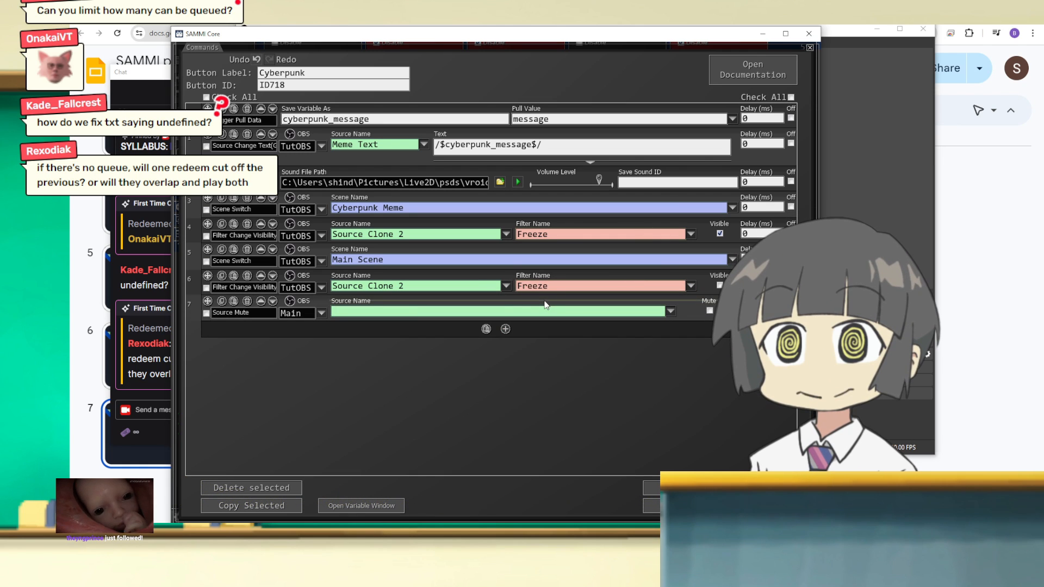
{"action": "left_click", "coordinate": [671, 312]}
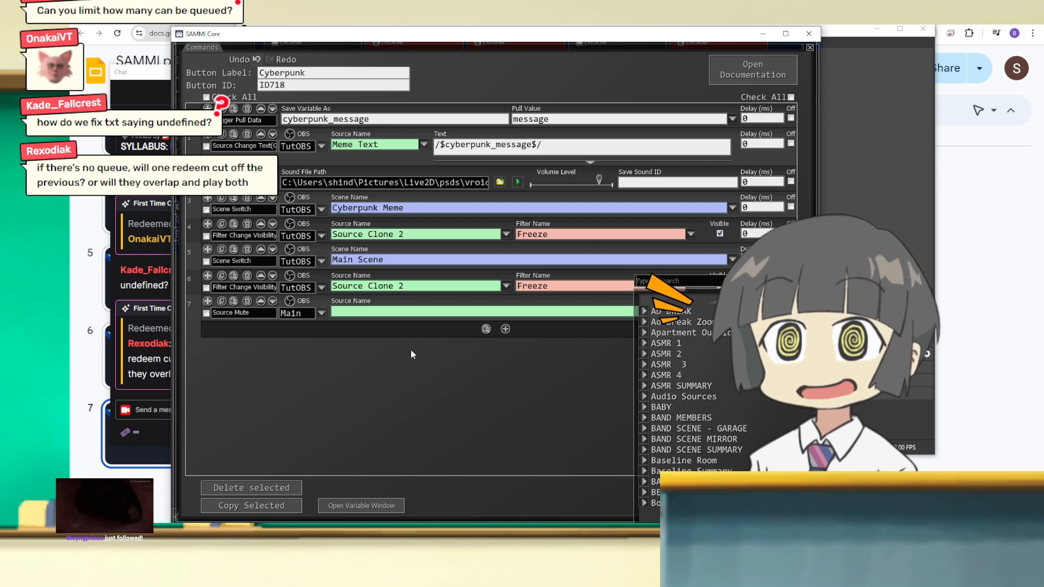
{"action": "type", "text": "mic"}
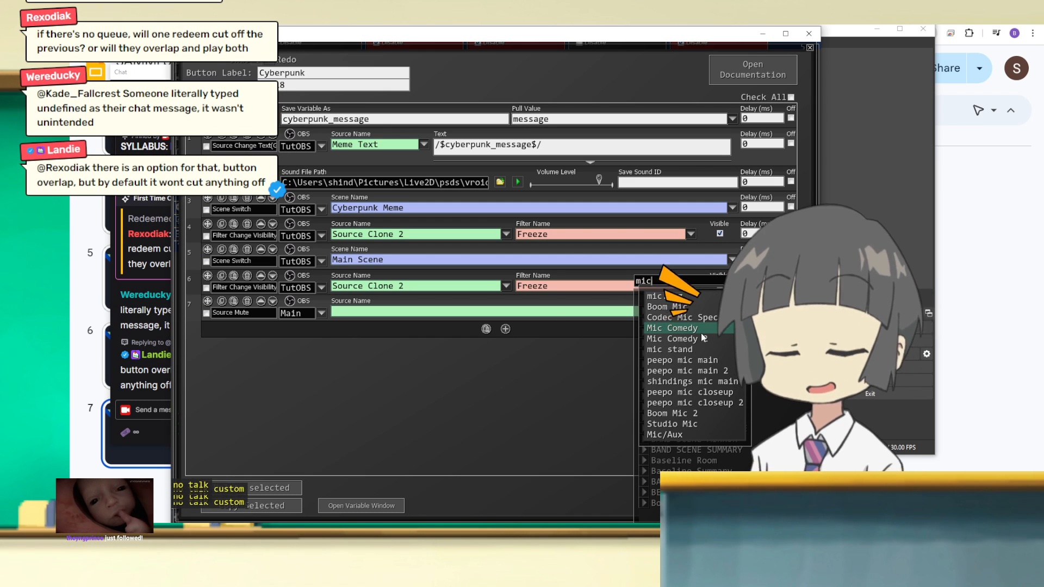
{"action": "left_click", "coordinate": [665, 433]}
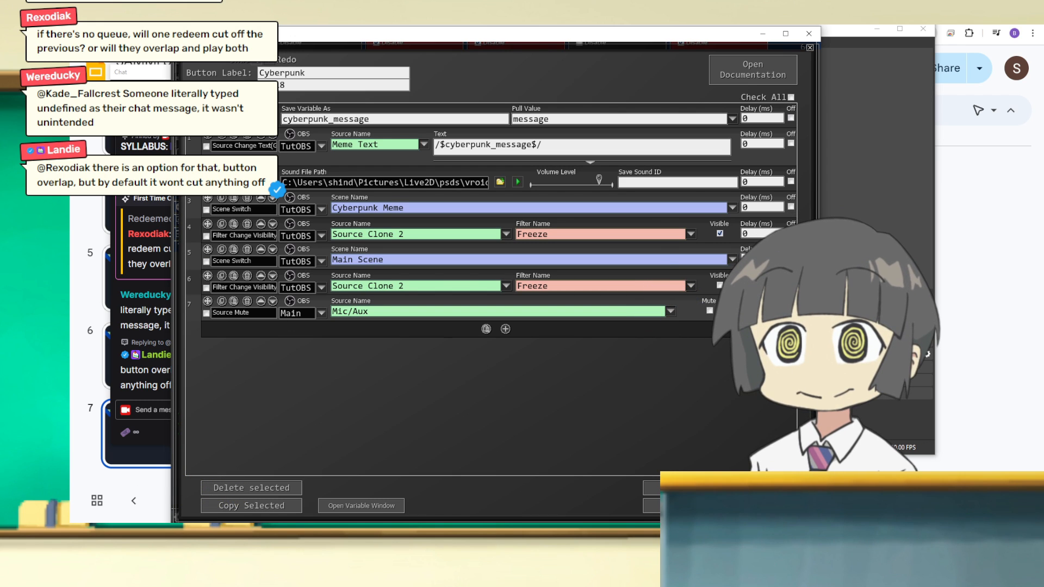
Duplicate the Mic/Aux Source Mute command and move one copy directly above the Play Sound Effect command.
{"action": "left_click", "coordinate": [221, 301]}
{"action": "left_click", "coordinate": [234, 301]}
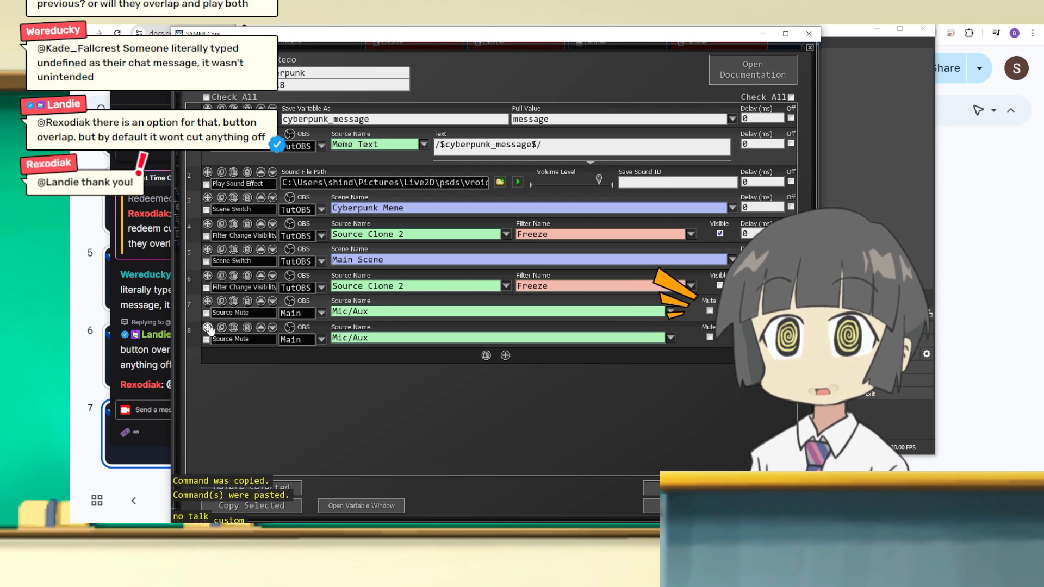
{"action": "left_click_drag", "start_coordinate": [208, 341], "coordinate": [781, 179]}
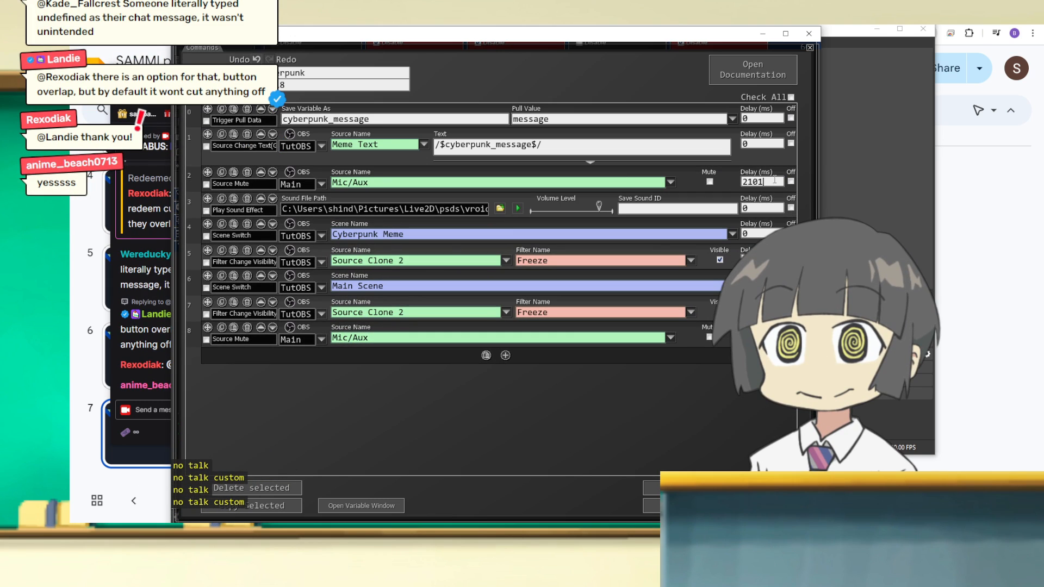
Set the upper Mic/Aux Source Mute command to mute with a 0 ms delay, and save the button's commands.
{"action": "double_click", "coordinate": [774, 180]}
{"action": "key", "text": "BackSpace"}
{"action": "left_click_drag", "start_coordinate": [334, 66], "coordinate": [307, 44]}
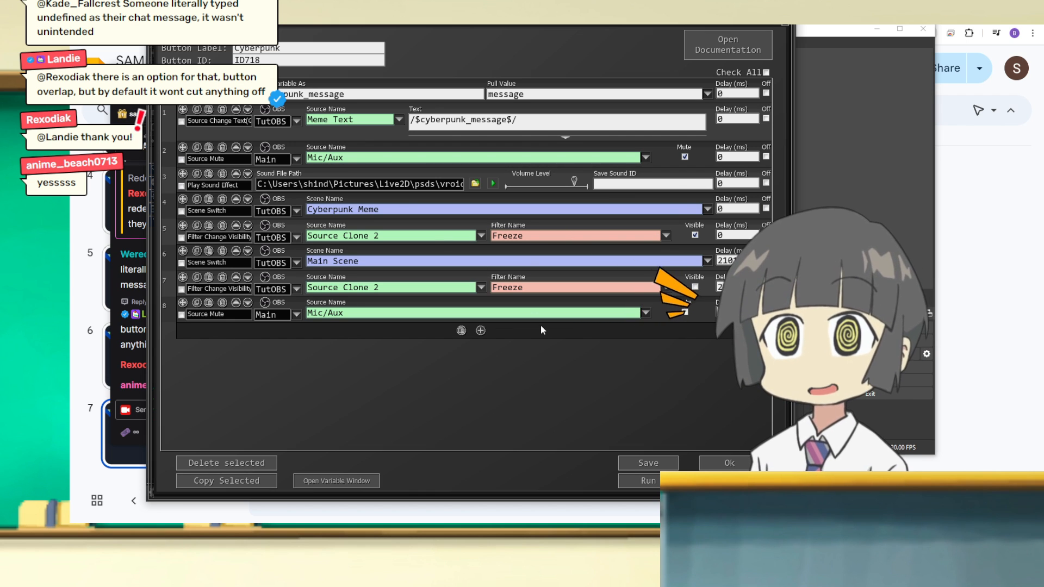
{"action": "left_click", "coordinate": [723, 463]}
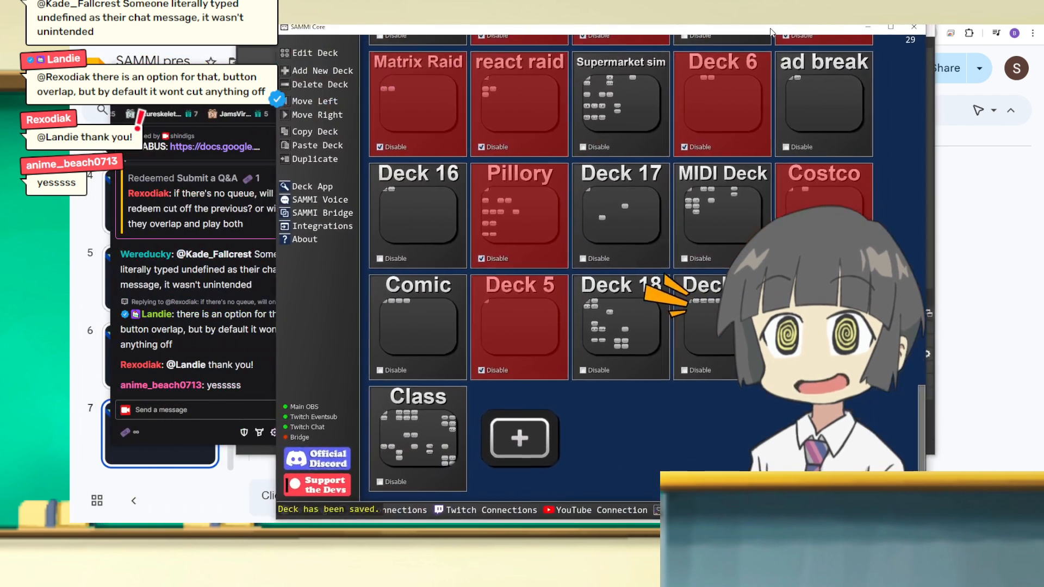
Reopen the Cyberpunk button's commands in the Tutorial deck and append a Wait For Timeout command.
{"action": "left_click_drag", "start_coordinate": [770, 28], "coordinate": [735, 35]}
{"action": "double_click", "coordinate": [783, 332]}
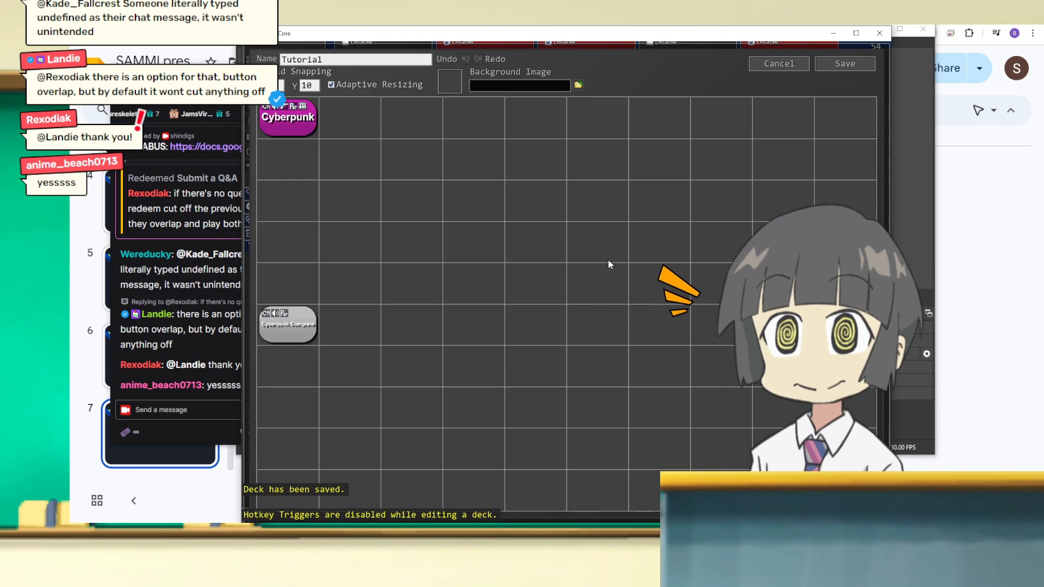
{"action": "double_click", "coordinate": [288, 117]}
{"action": "left_click_drag", "start_coordinate": [467, 34], "coordinate": [429, 22]}
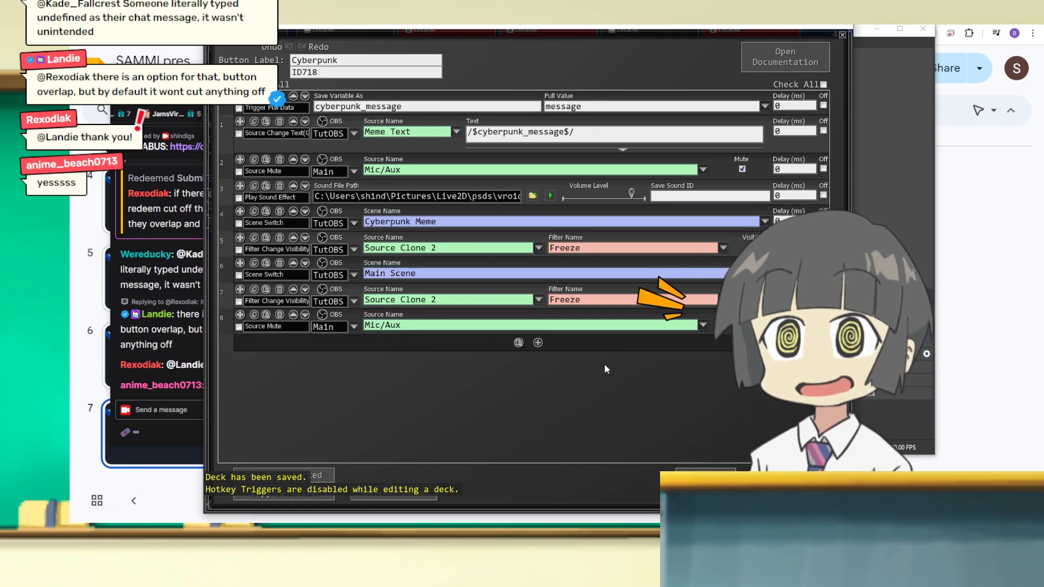
{"action": "left_click", "coordinate": [538, 342]}
{"action": "type", "text": "t For Timeou"}
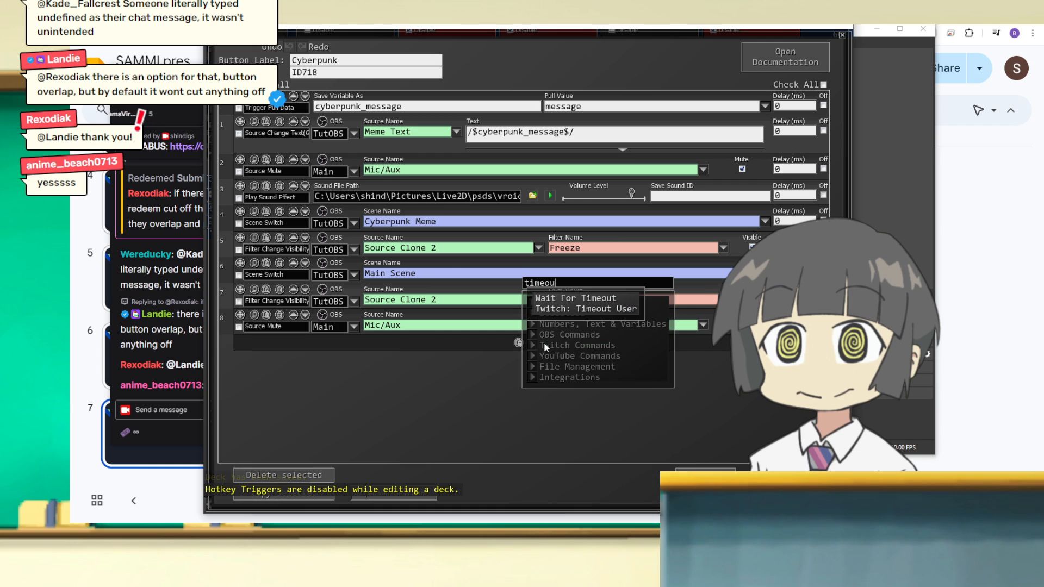
{"action": "type", "text": "t"}
{"action": "left_click", "coordinate": [575, 298]}
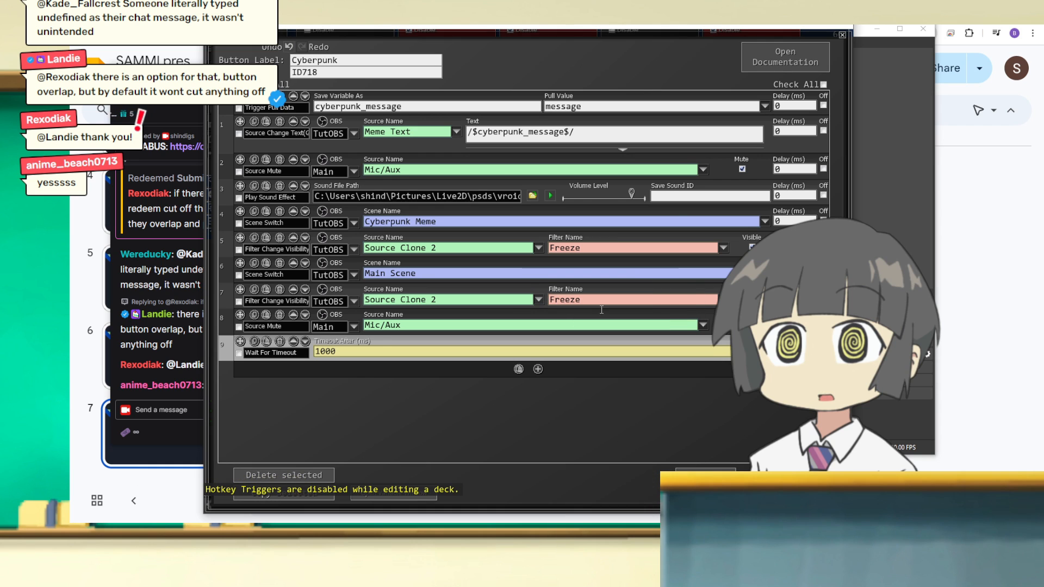
Set the Wait For Timeout command's duration to 500 ms.
{"action": "left_click", "coordinate": [346, 355]}
{"action": "key", "text": "BackSpace"}
{"action": "key", "text": "BackSpace"}
{"action": "key", "text": "BackSpace"}
{"action": "key", "text": "BackSpace"}
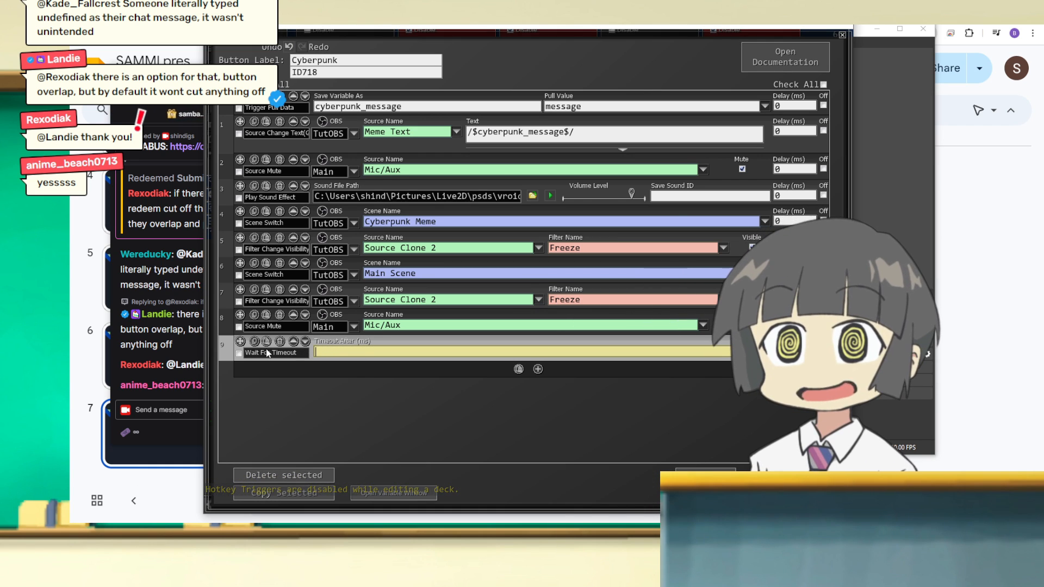
{"action": "type", "text": "300"}
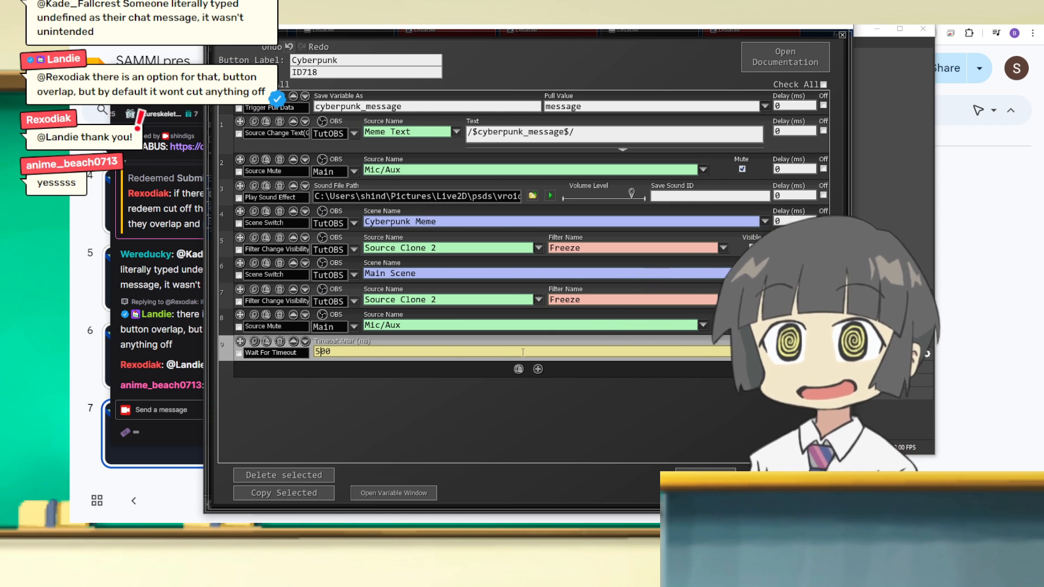
Save the Cyberpunk button's triggers, including Twitch Chat Message, and uncover the OBS preview to test the microphone muting.
{"action": "left_click_drag", "start_coordinate": [445, 26], "coordinate": [321, 62]}
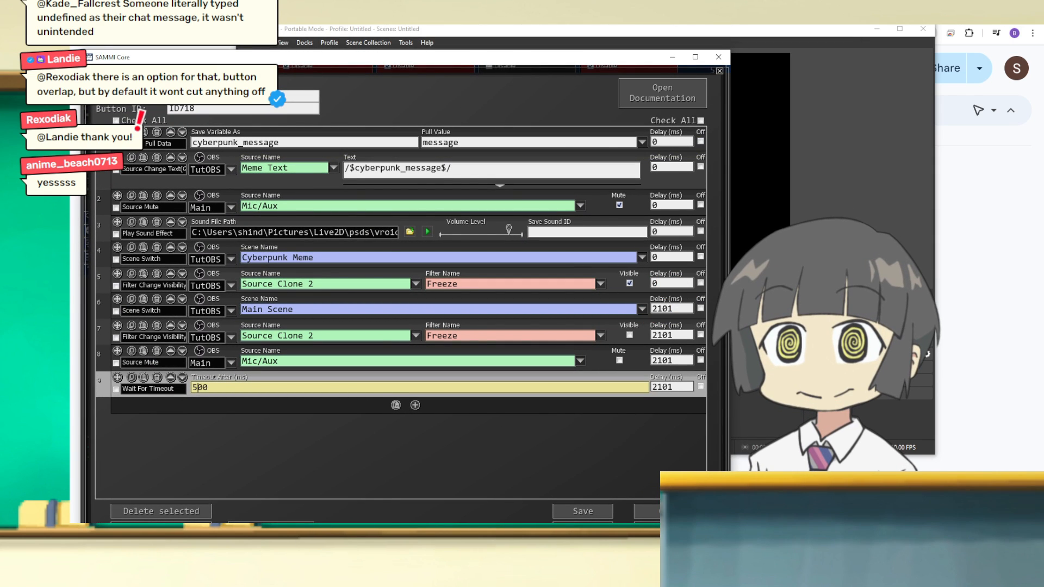
{"action": "left_click", "coordinate": [672, 57]}
{"action": "key", "text": "alt+Tab"}
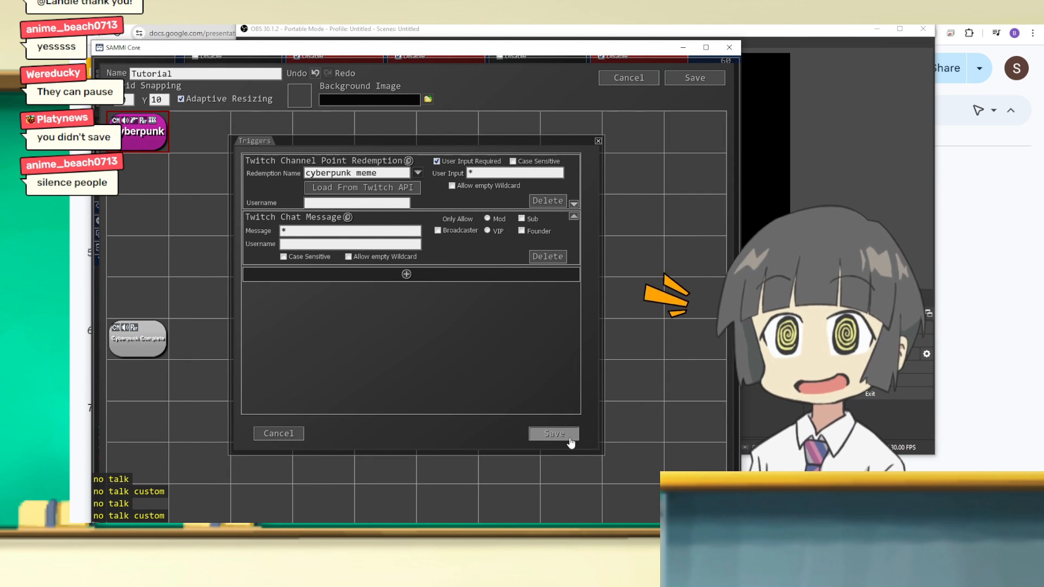
{"action": "left_click", "coordinate": [553, 434]}
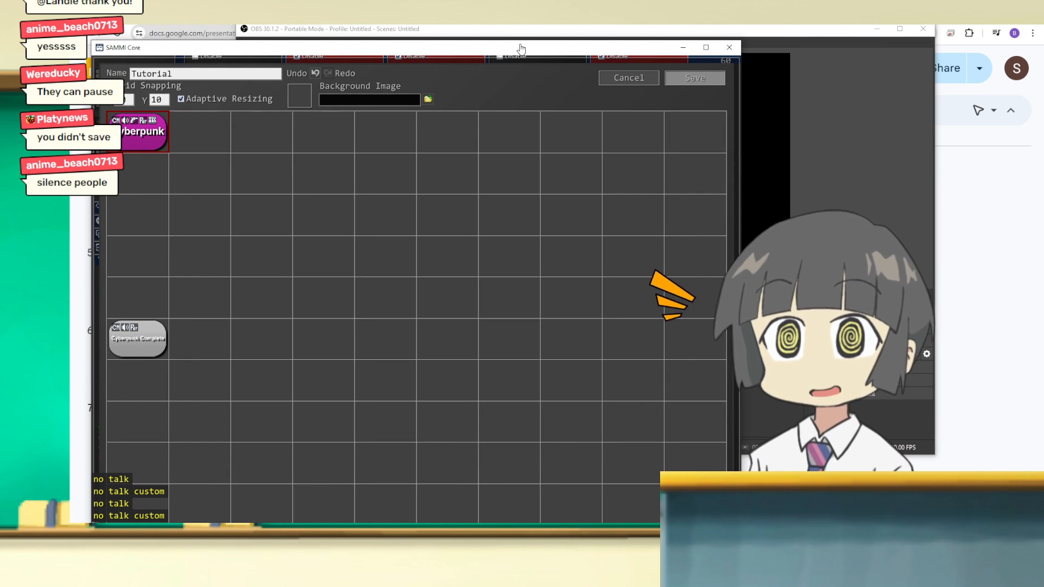
{"action": "left_click", "coordinate": [683, 48]}
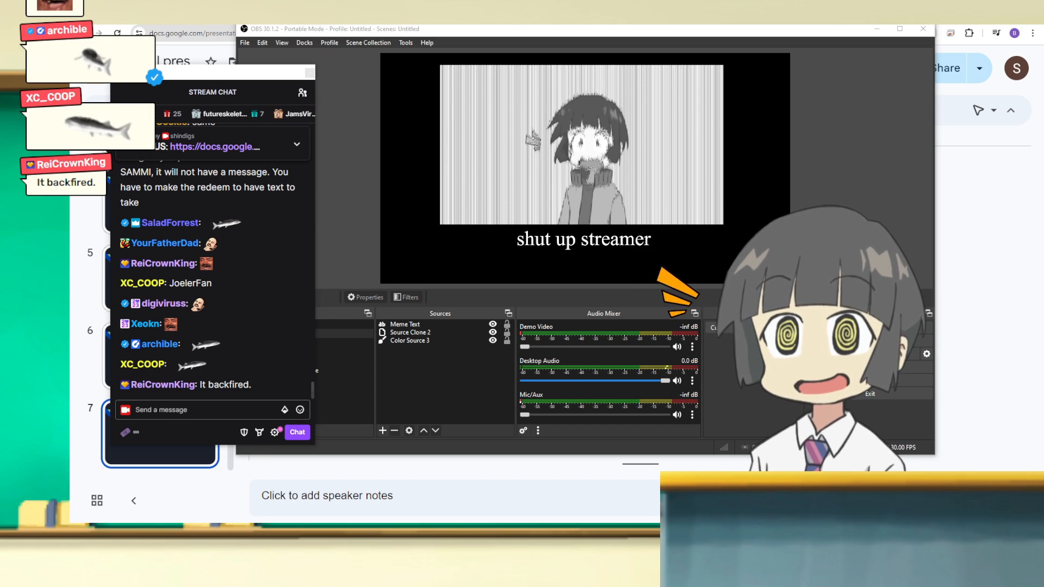
Bring SAMMI Core and the main OBS window into view to check the audio mixer, and return to the portable OBS preview.
{"action": "left_click_drag", "start_coordinate": [598, 544], "coordinate": [761, 28]}
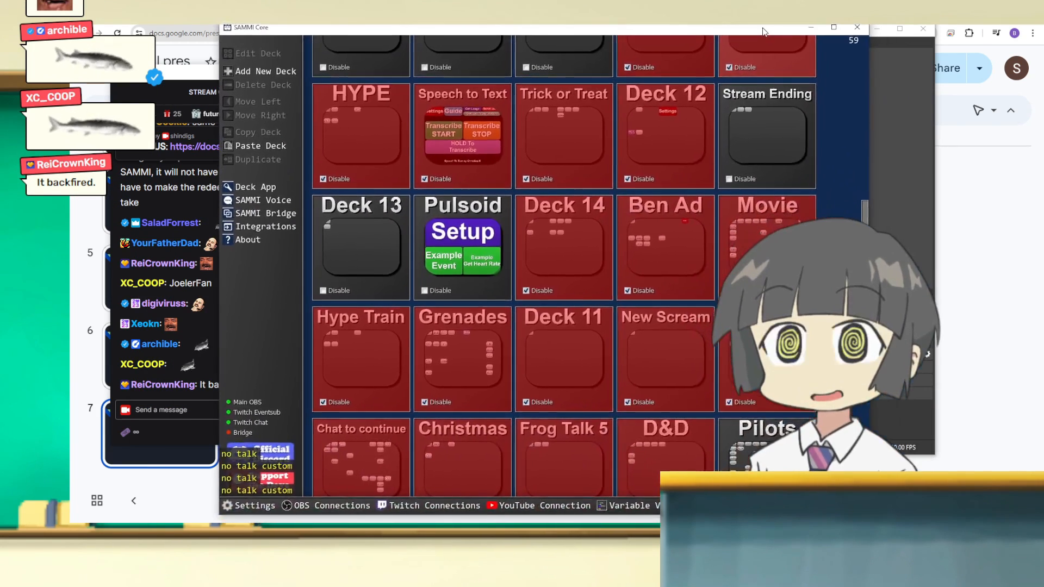
{"action": "left_click_drag", "start_coordinate": [71, 228], "coordinate": [808, 36]}
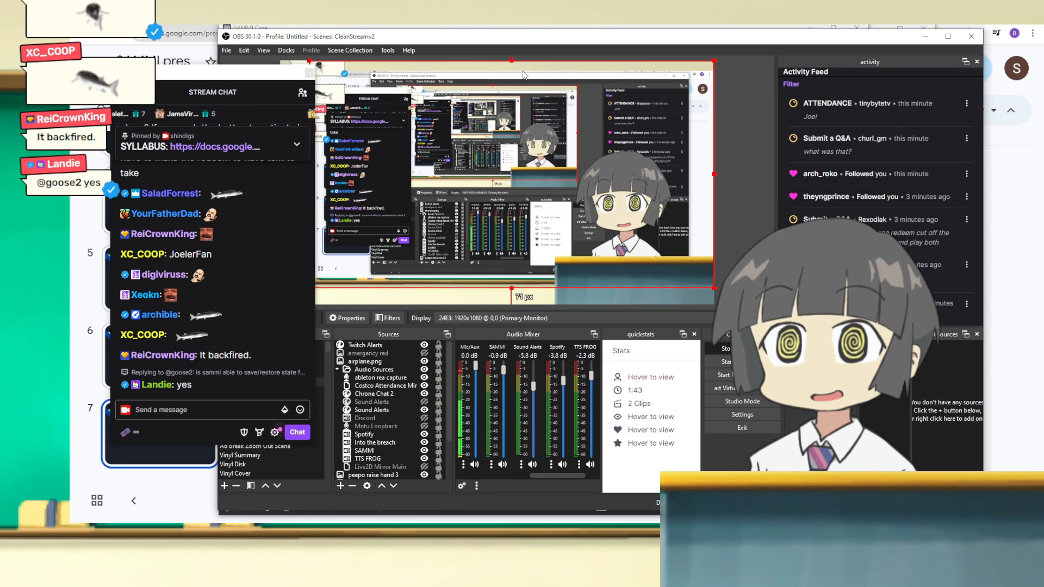
{"action": "left_click_drag", "start_coordinate": [552, 38], "coordinate": [0, 76]}
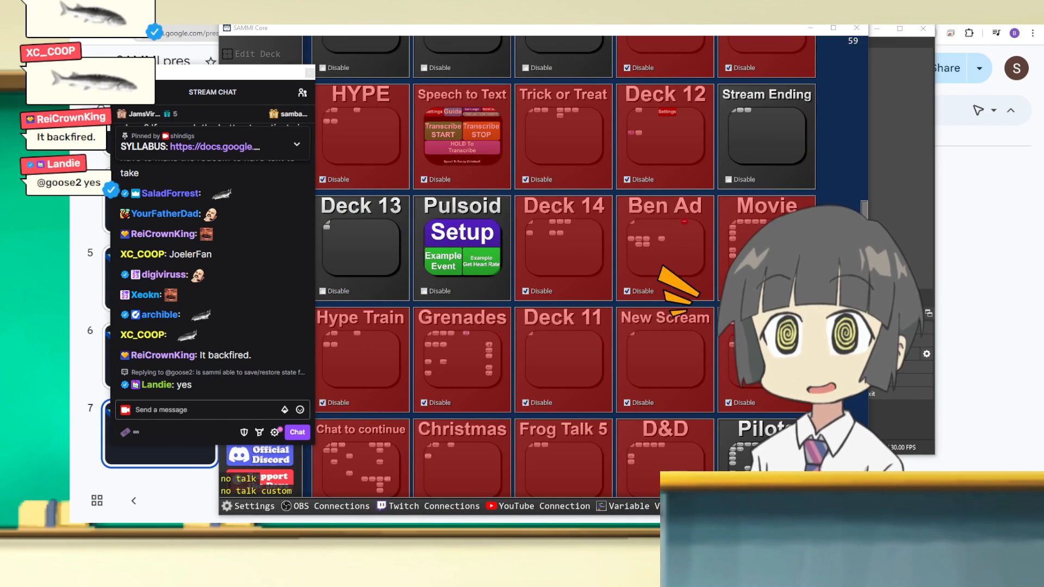
{"action": "left_click_drag", "start_coordinate": [374, 34], "coordinate": [0, 82]}
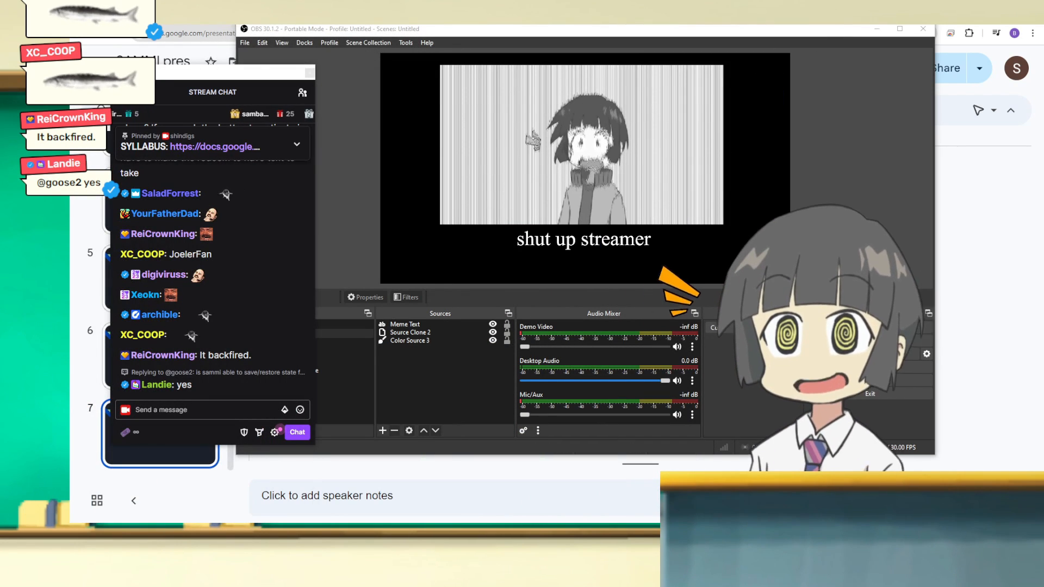